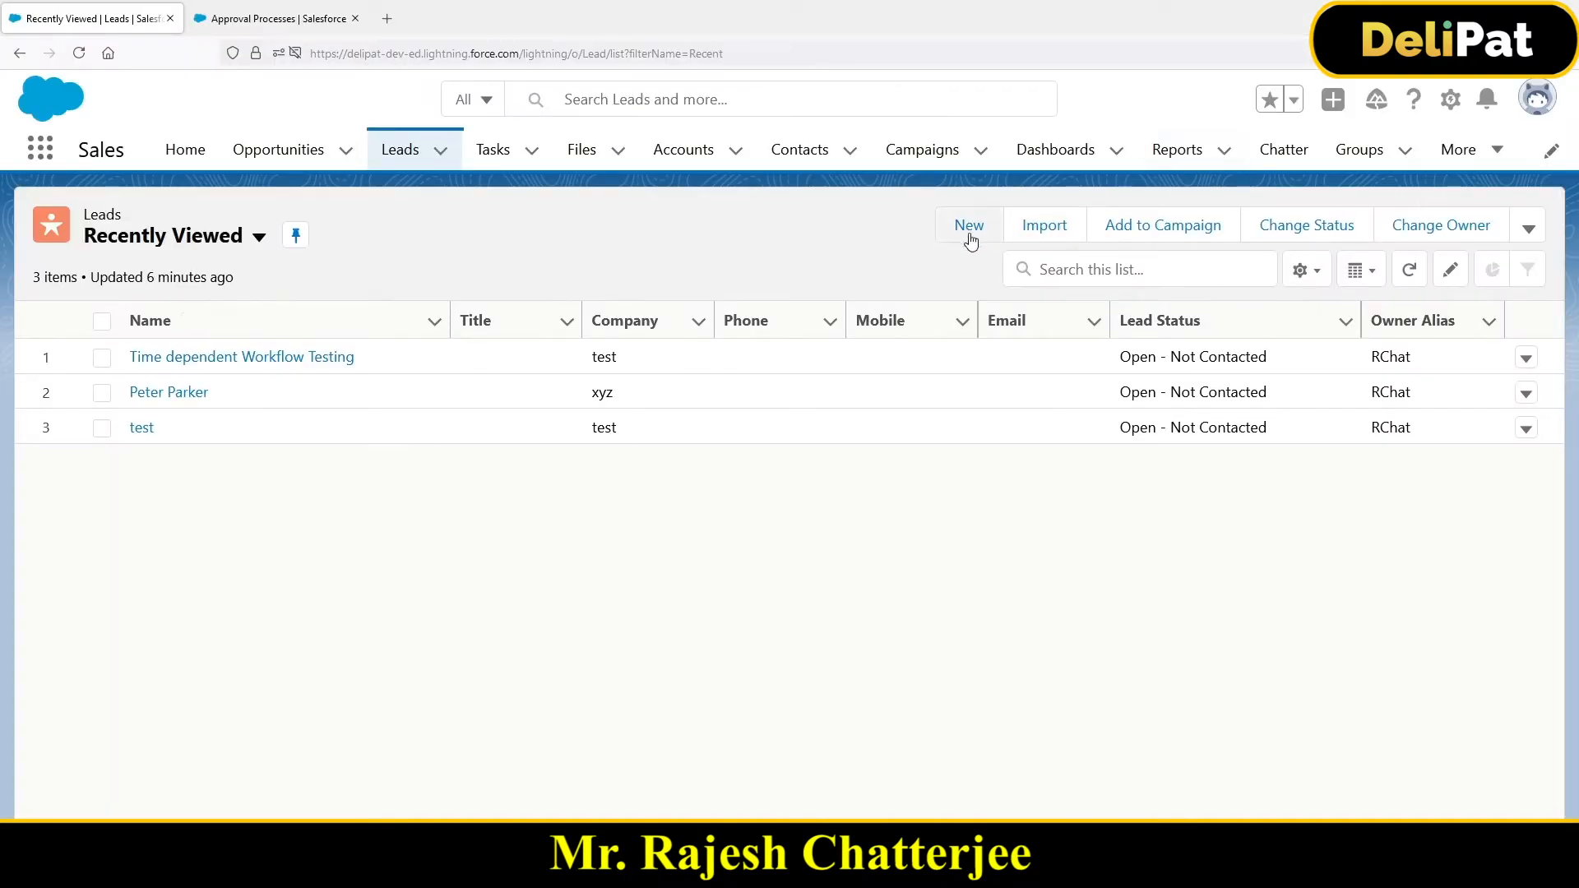
# Start a new lead record and set its Product Interest to GC1000 series
pyautogui.click(969, 227)
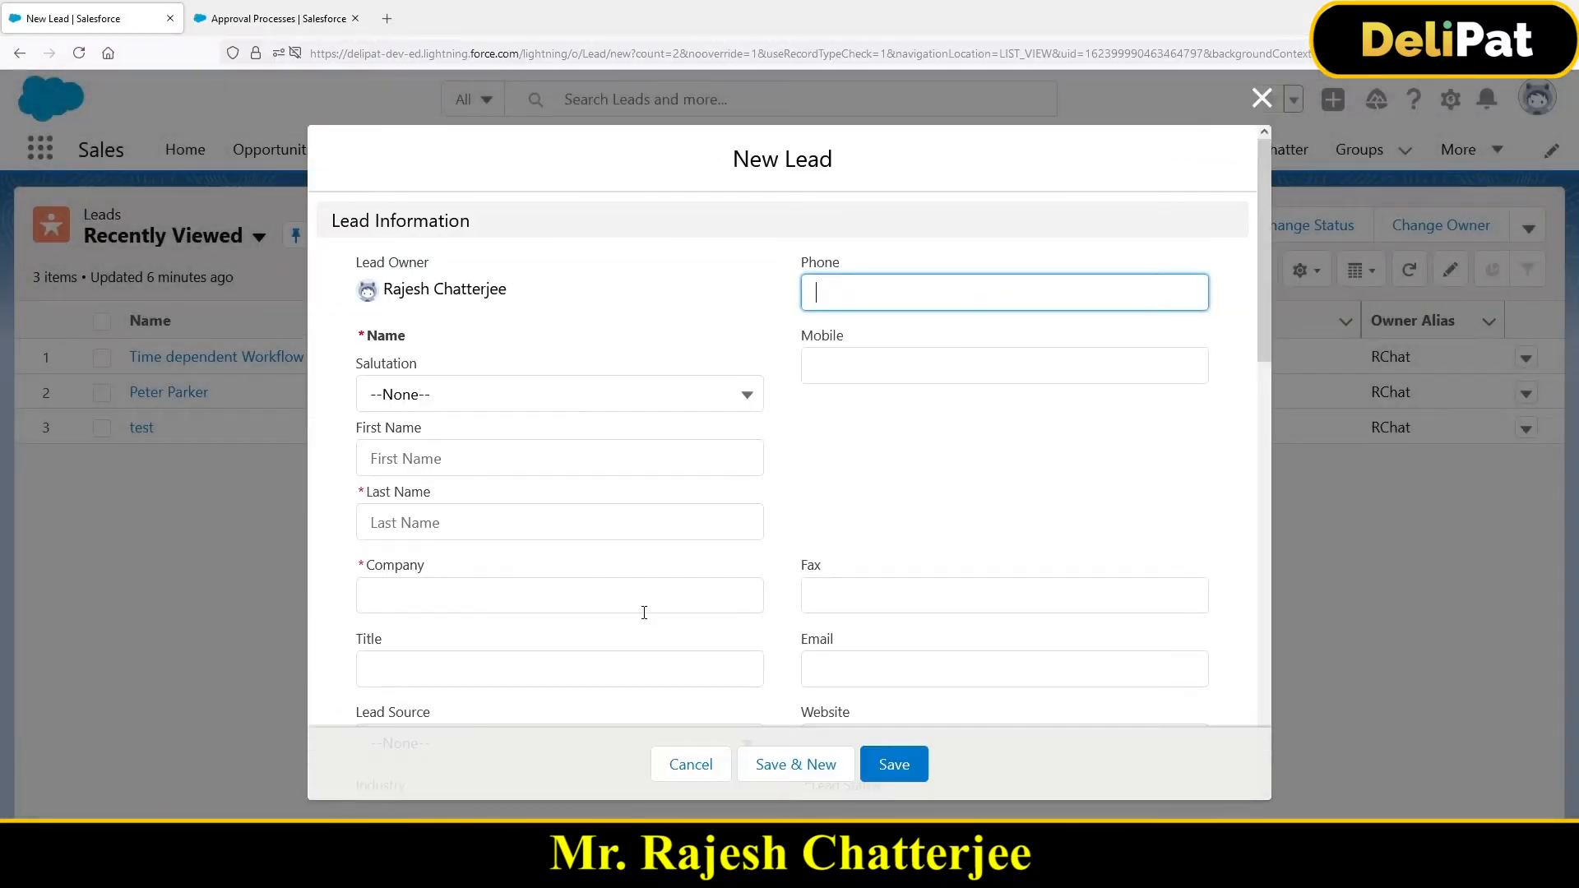
pyautogui.scroll(-8, 644, 613)
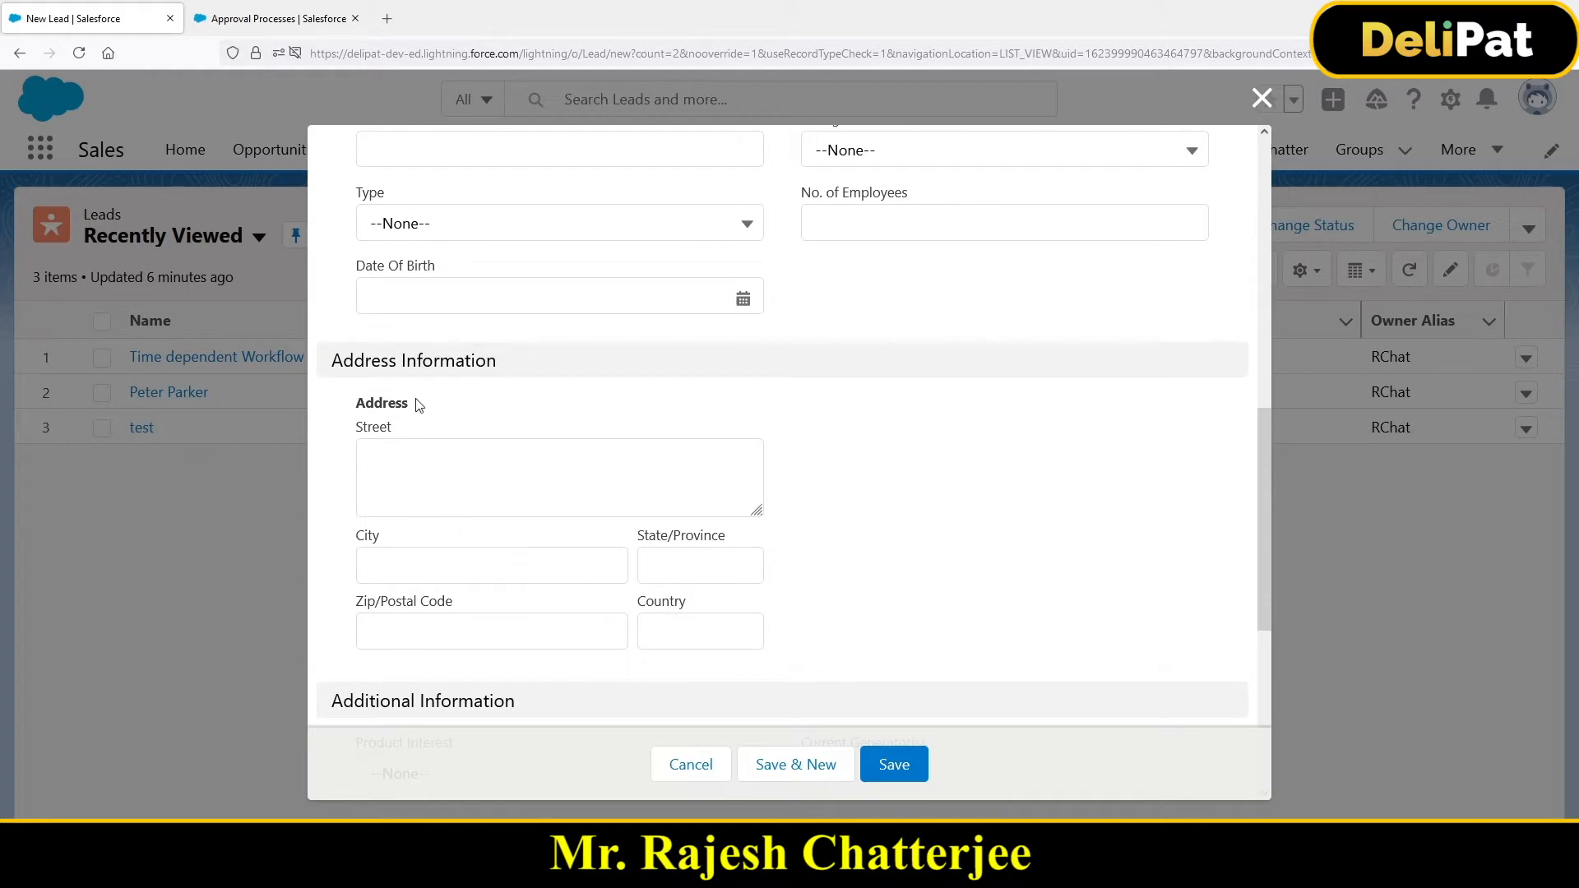
pyautogui.scroll(-3, 428, 560)
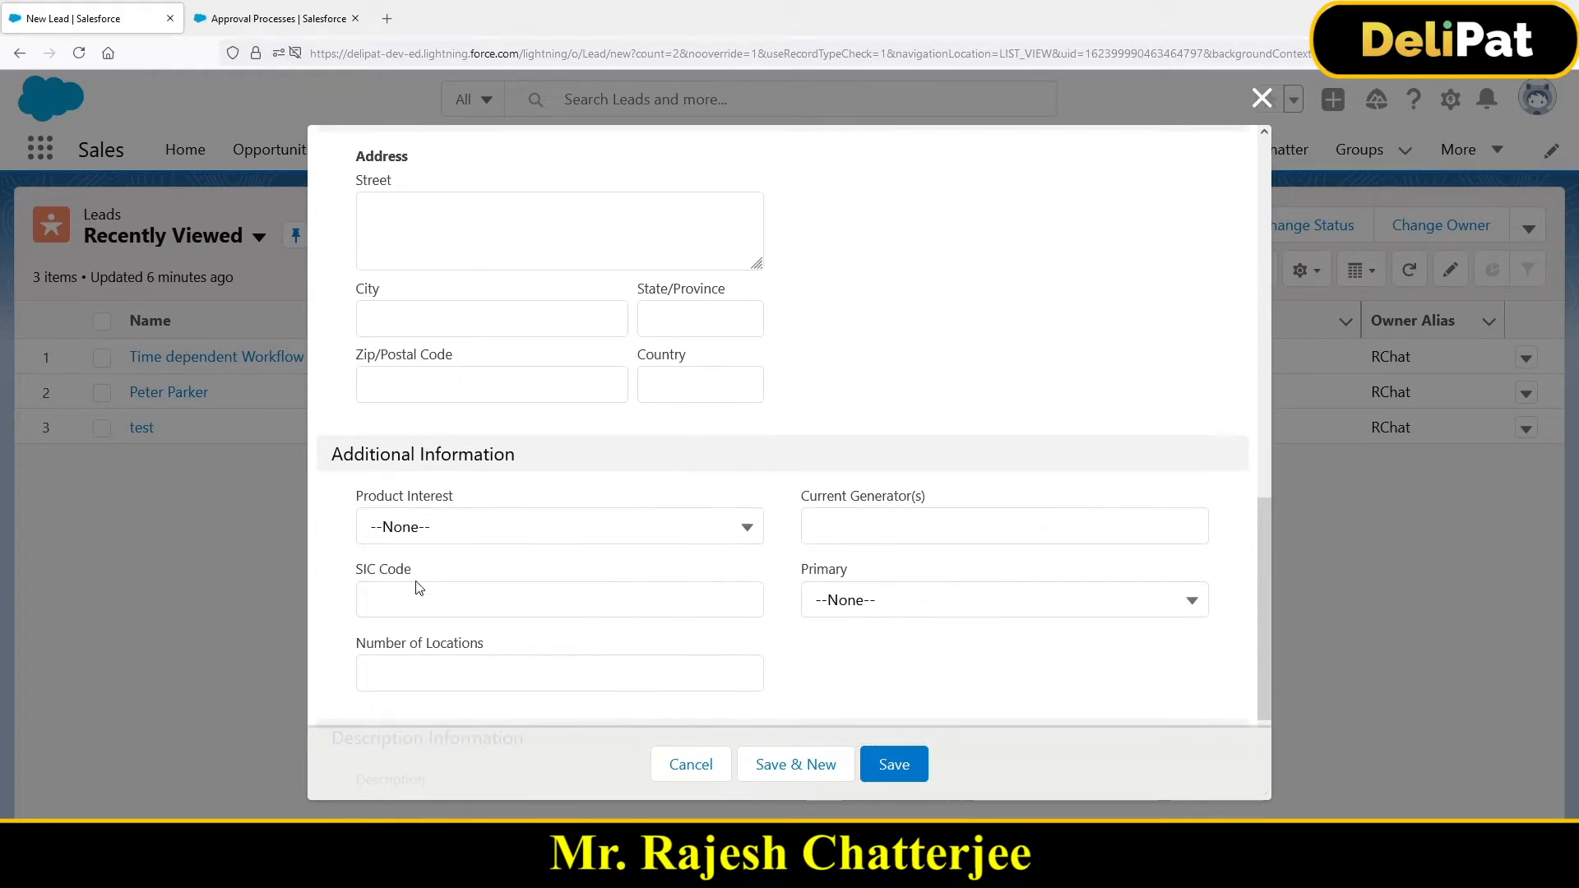
pyautogui.click(428, 527)
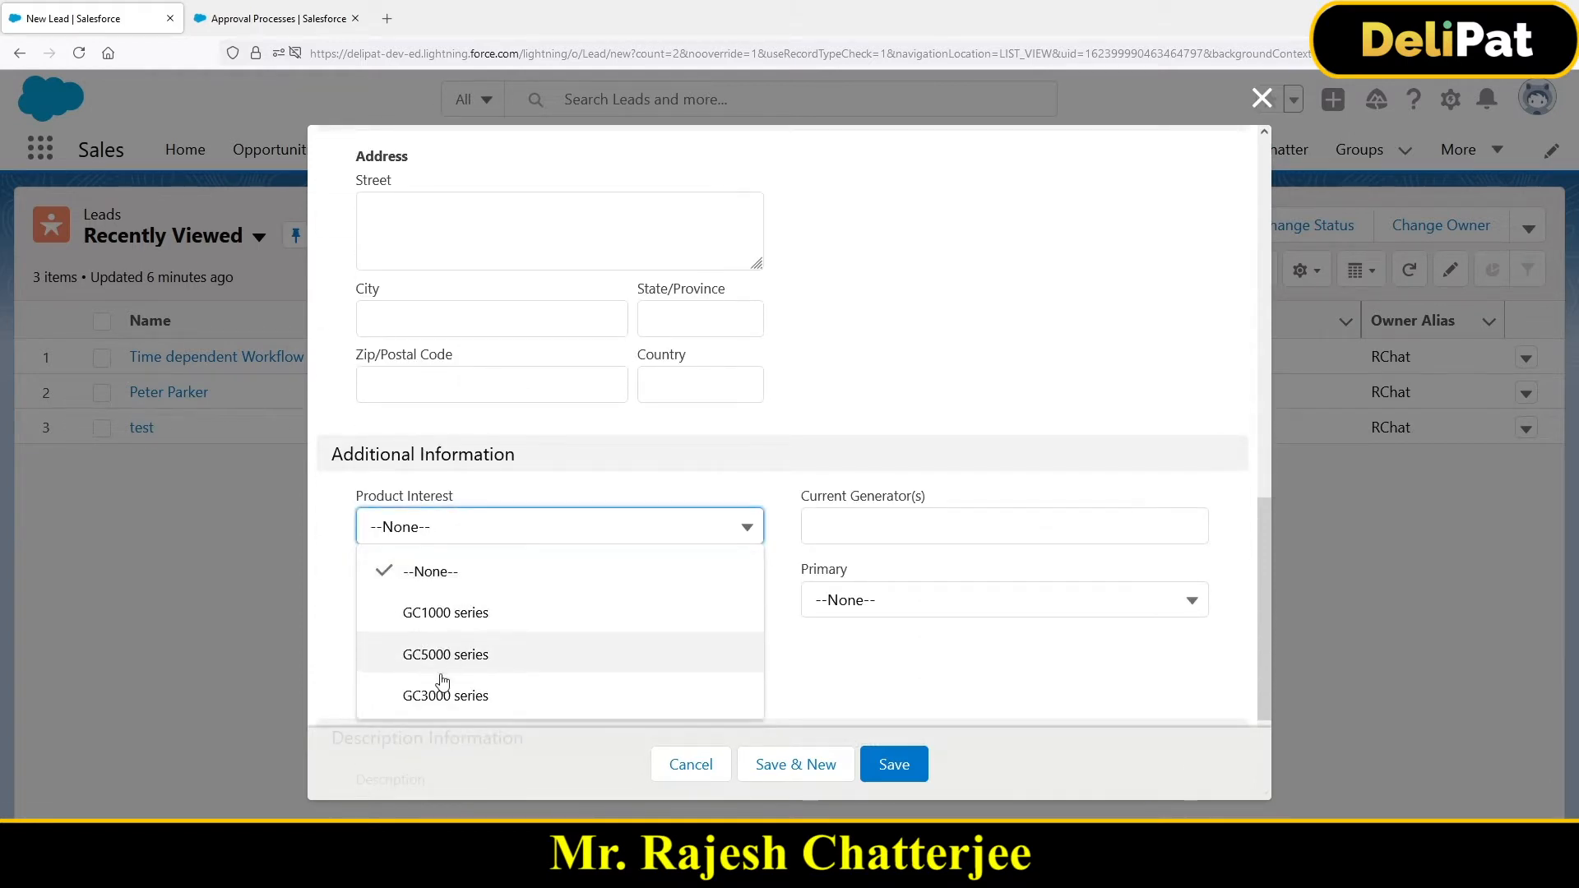
pyautogui.click(429, 618)
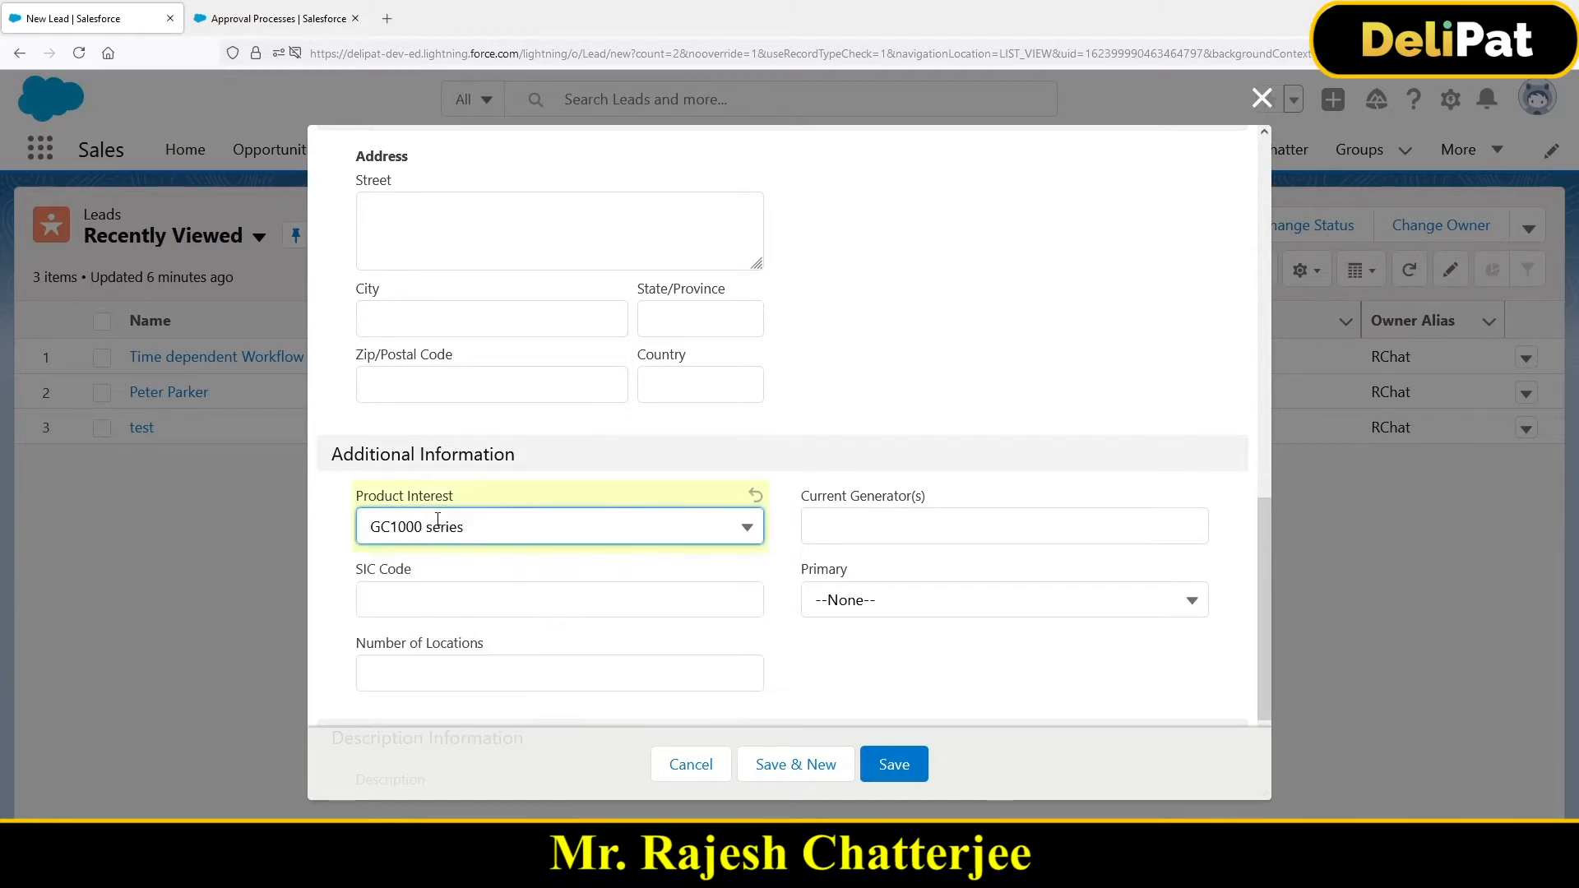
pyautogui.moveTo(372, 527); pyautogui.dragTo(458, 526)
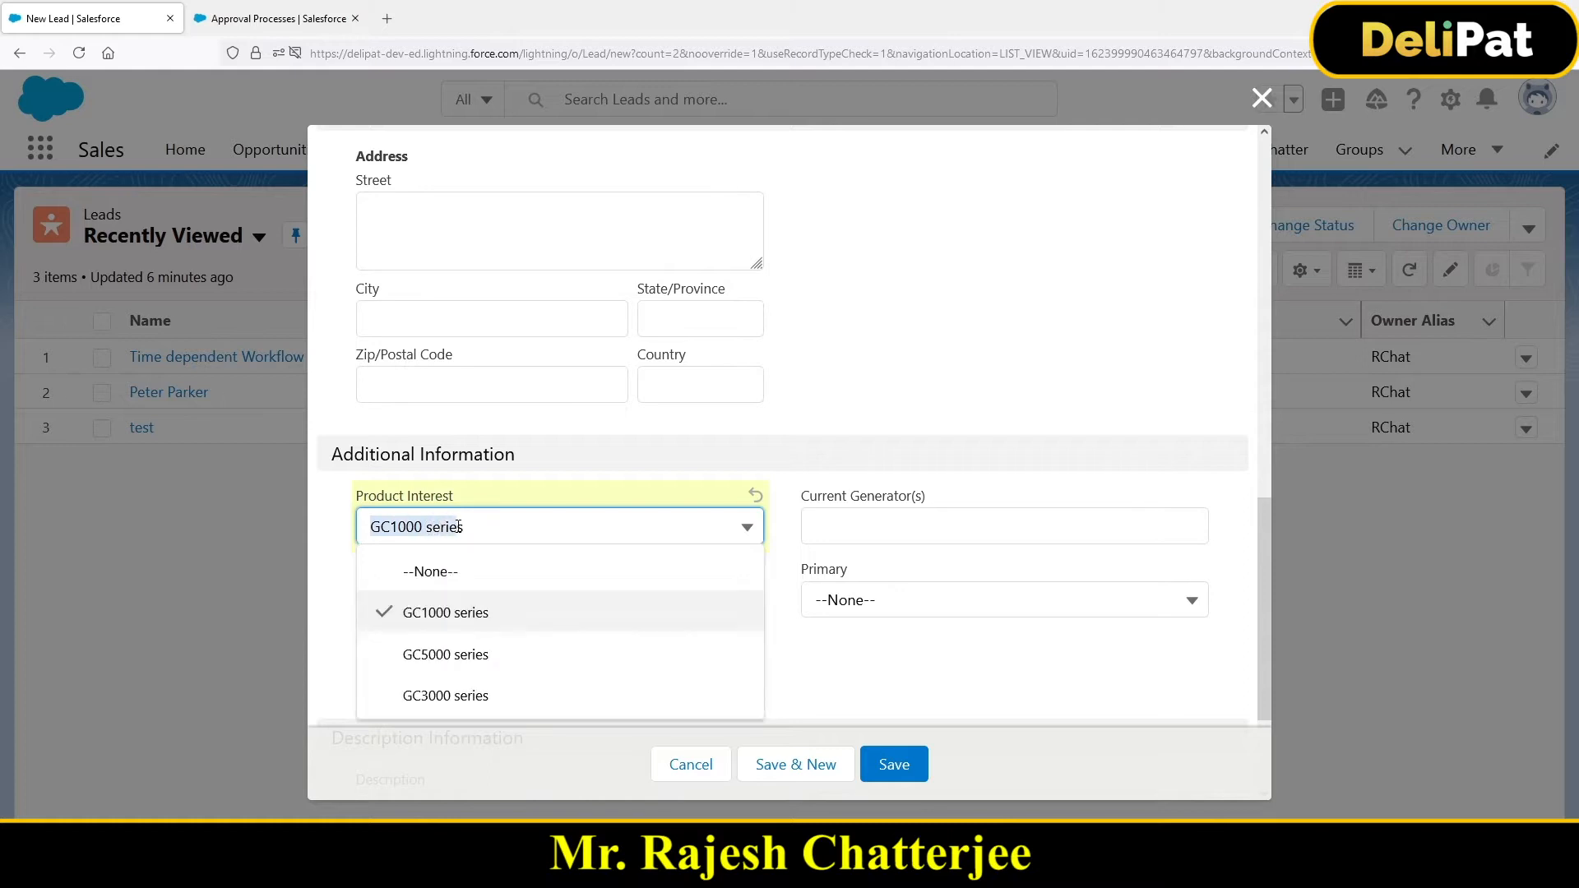
pyautogui.click(481, 610)
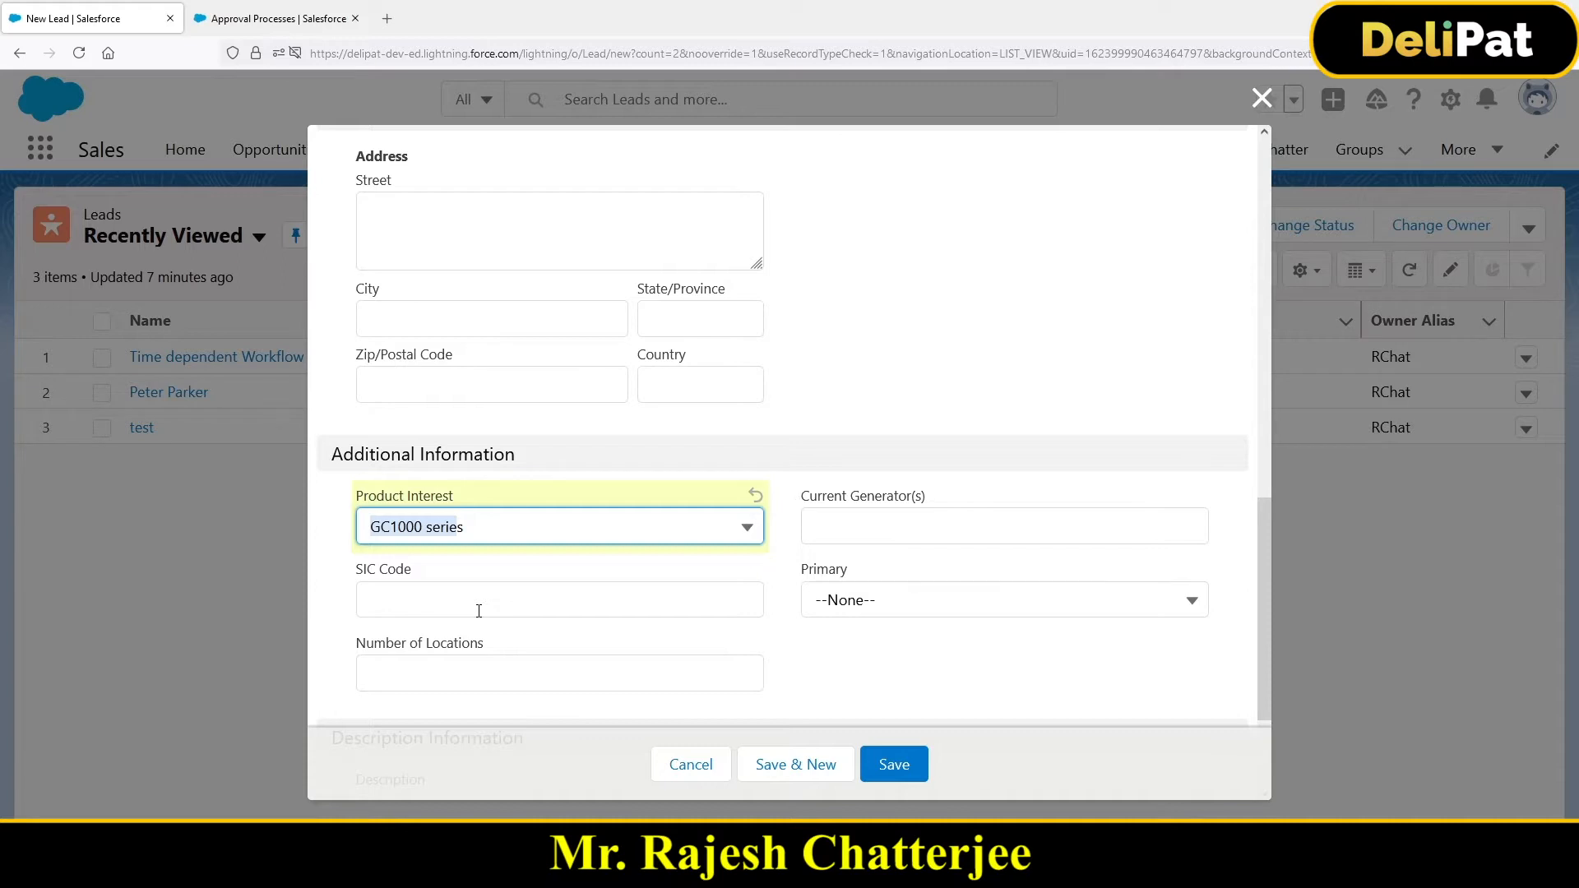
# Review the Lead Owner and Product Interest fields of the new lead, and close the form without saving
pyautogui.scroll(15, 479, 610)
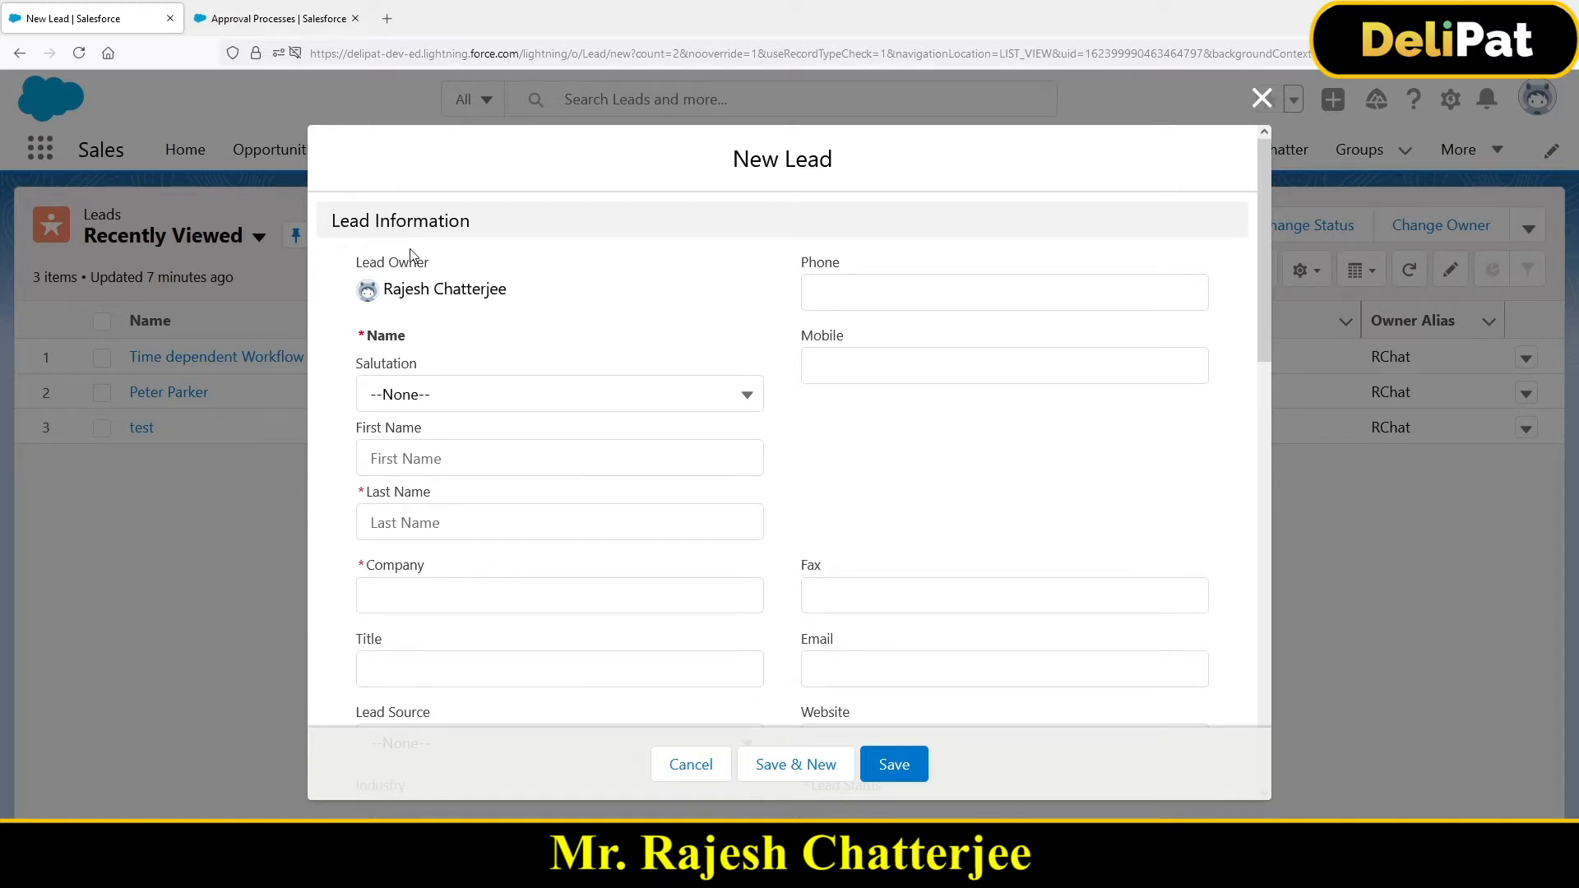
pyautogui.moveTo(392, 289); pyautogui.dragTo(511, 293)
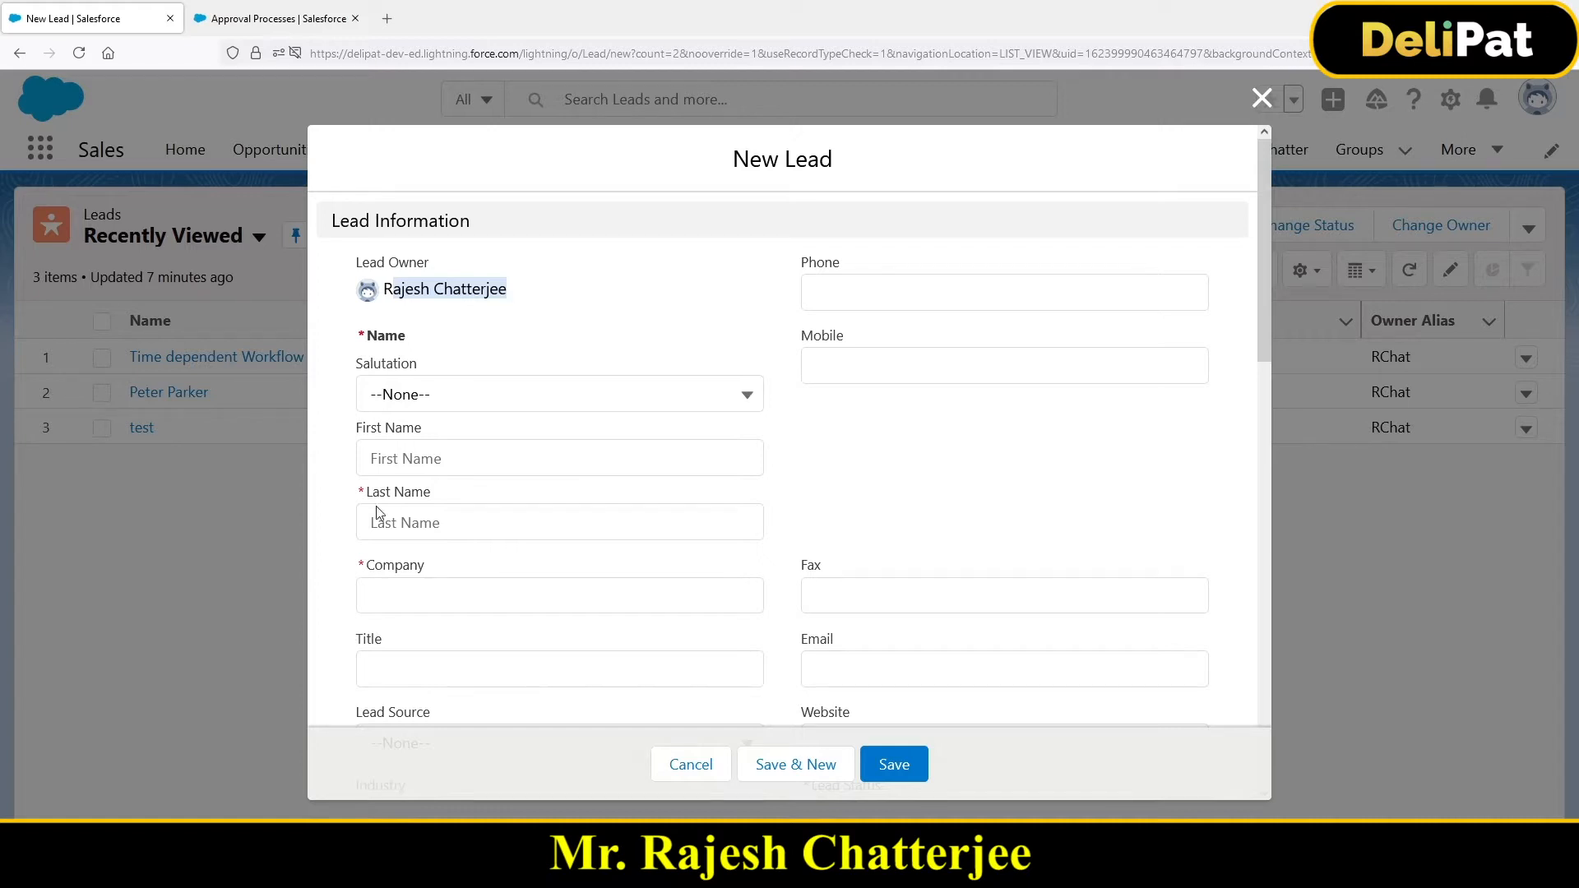
pyautogui.moveTo(389, 294); pyautogui.dragTo(498, 281)
pyautogui.scroll(-6, 483, 550)
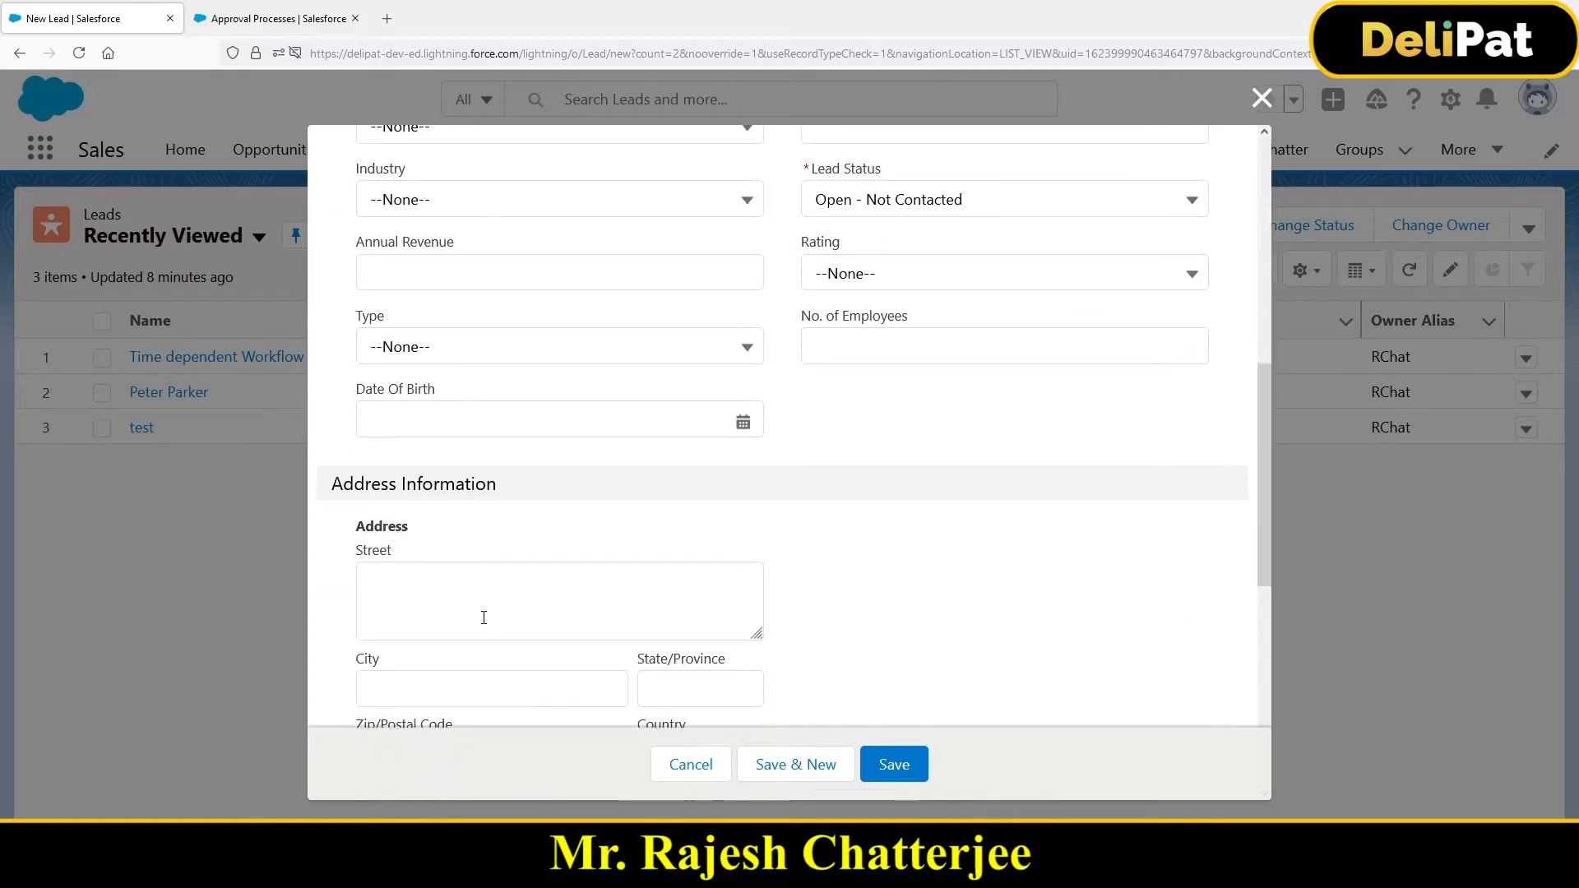
pyautogui.scroll(-3, 484, 618)
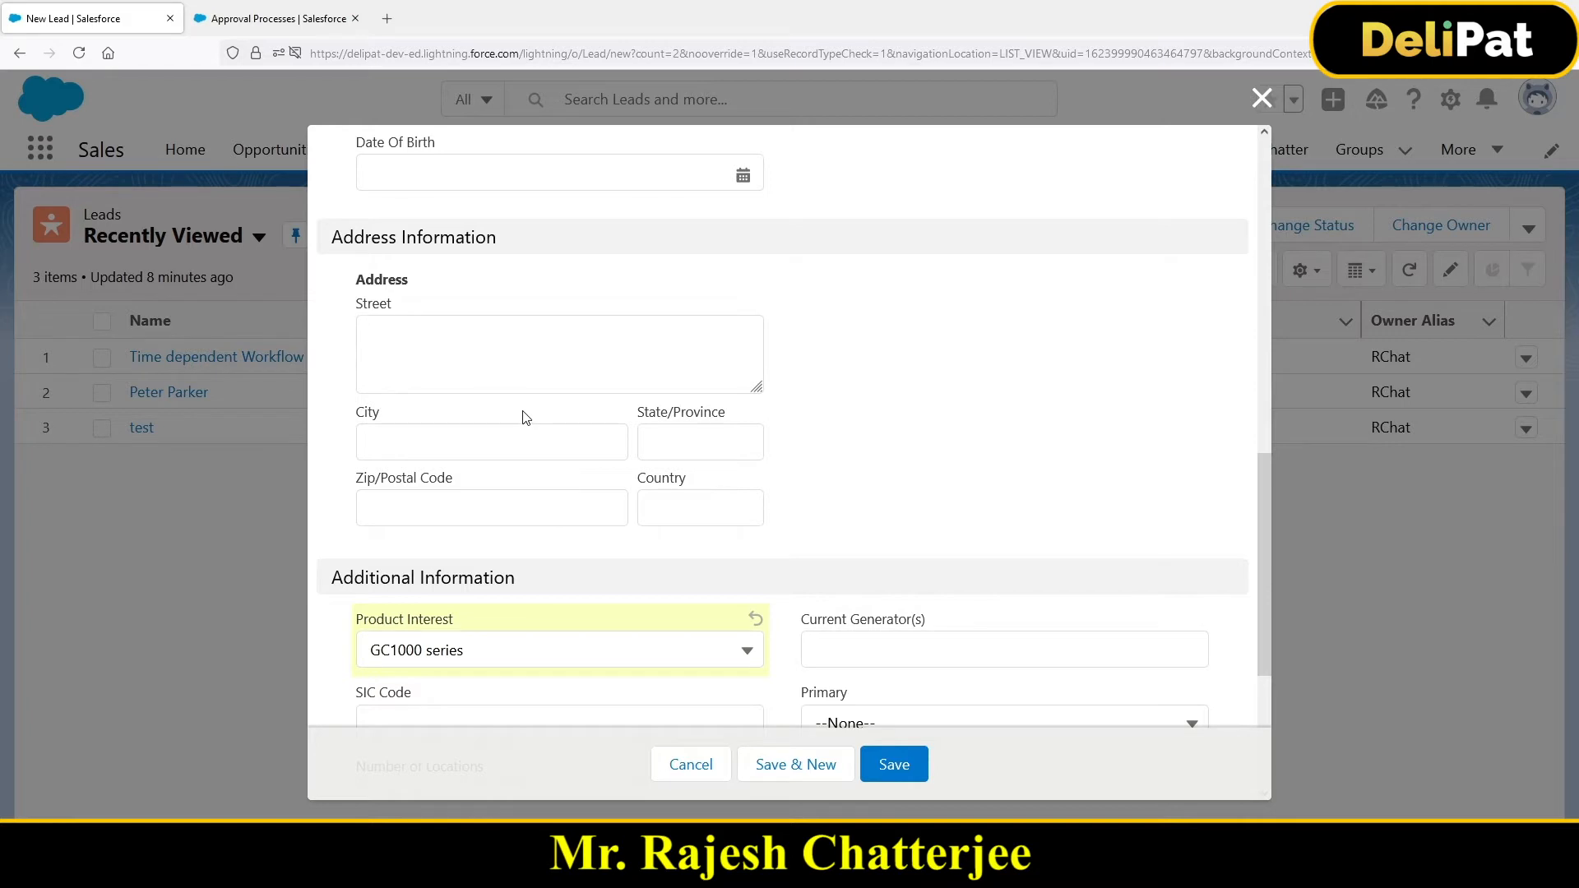
pyautogui.click(1261, 99)
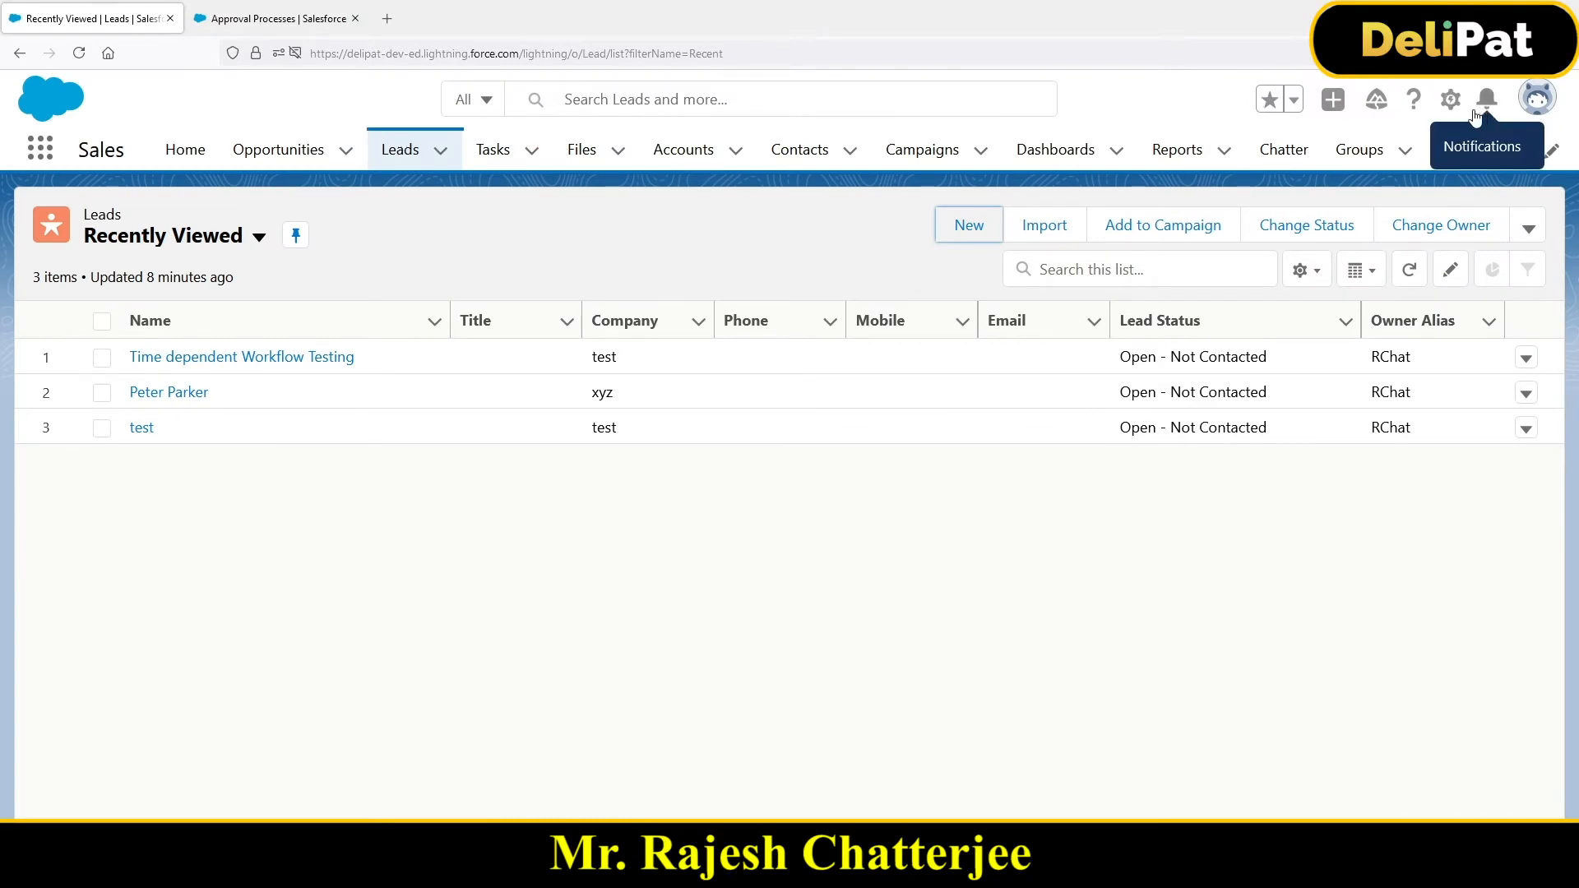
# Open the Approval Processes page in Setup and close the duplicate Approval Processes browser tab
pyautogui.click(1451, 103)
pyautogui.click(1398, 171)
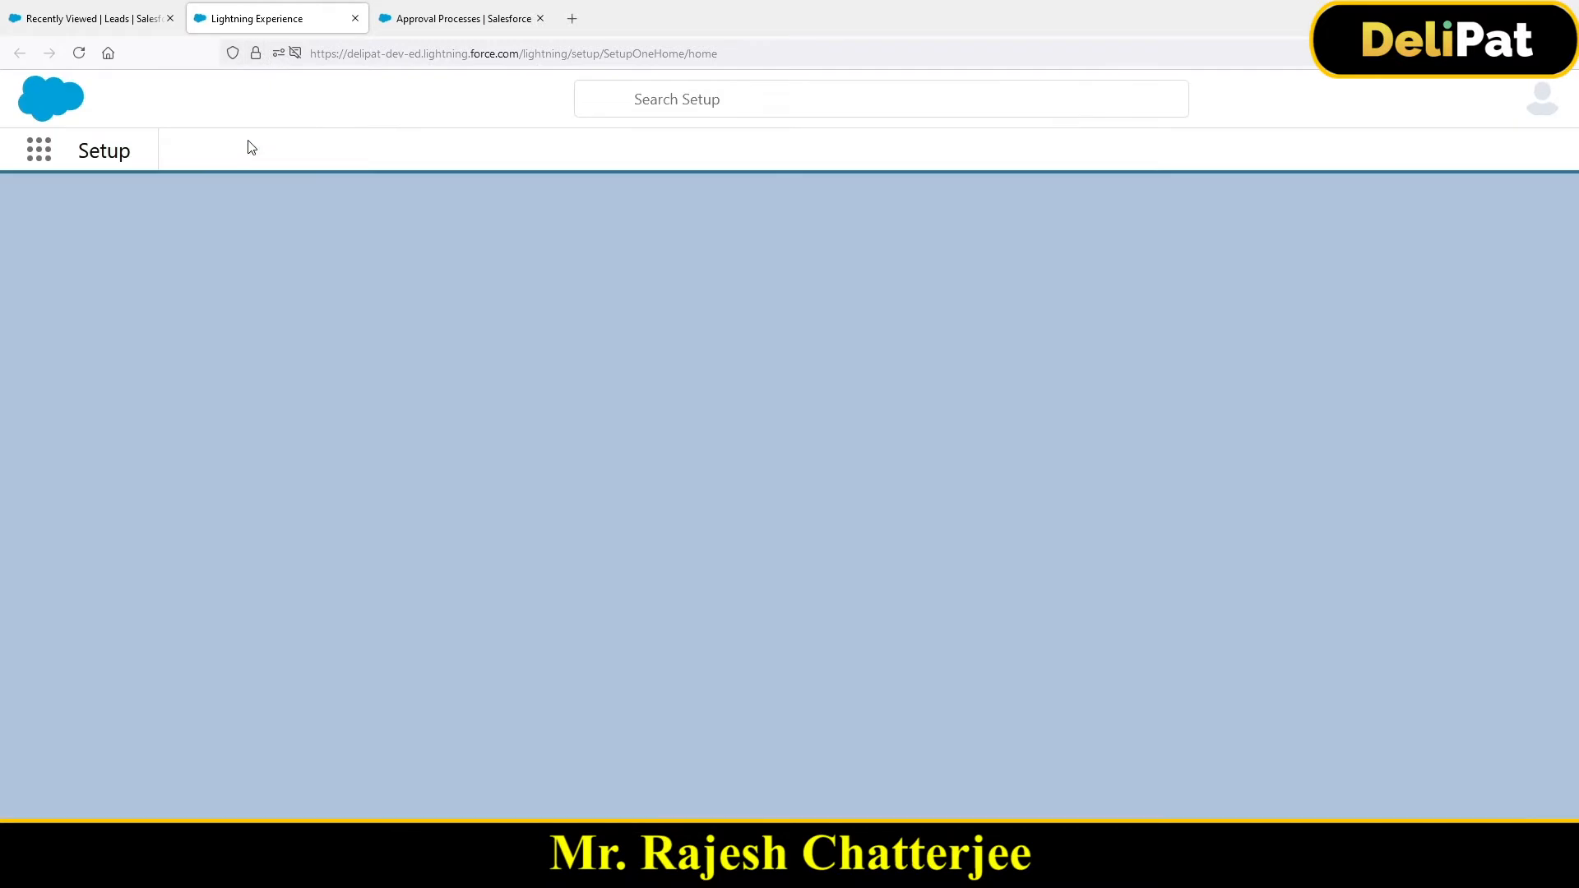
pyautogui.click(103, 225)
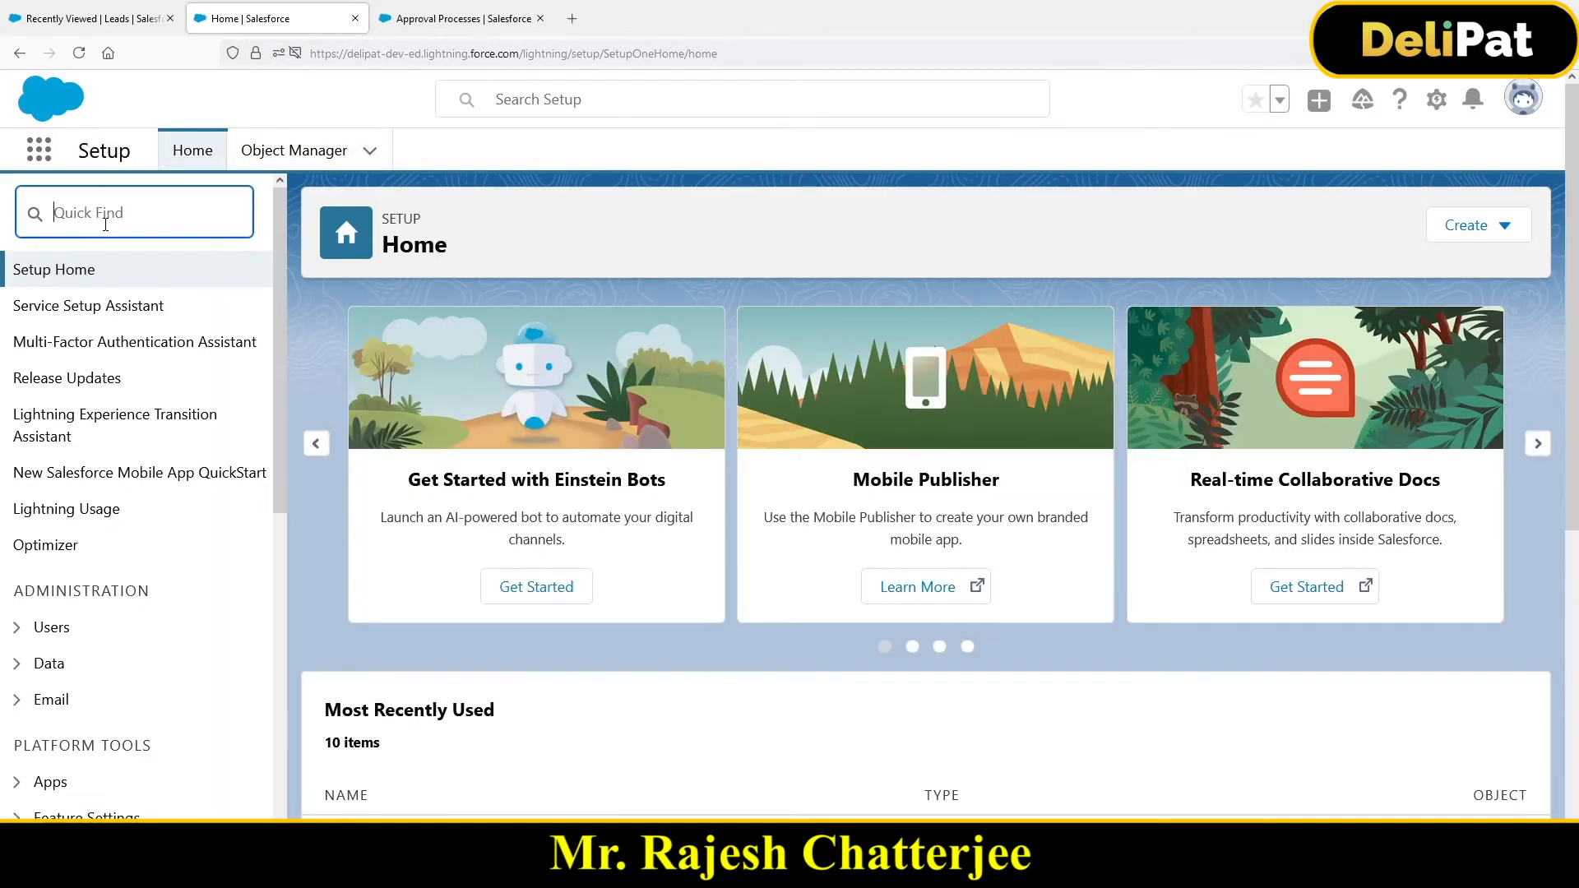
pyautogui.write('approval')
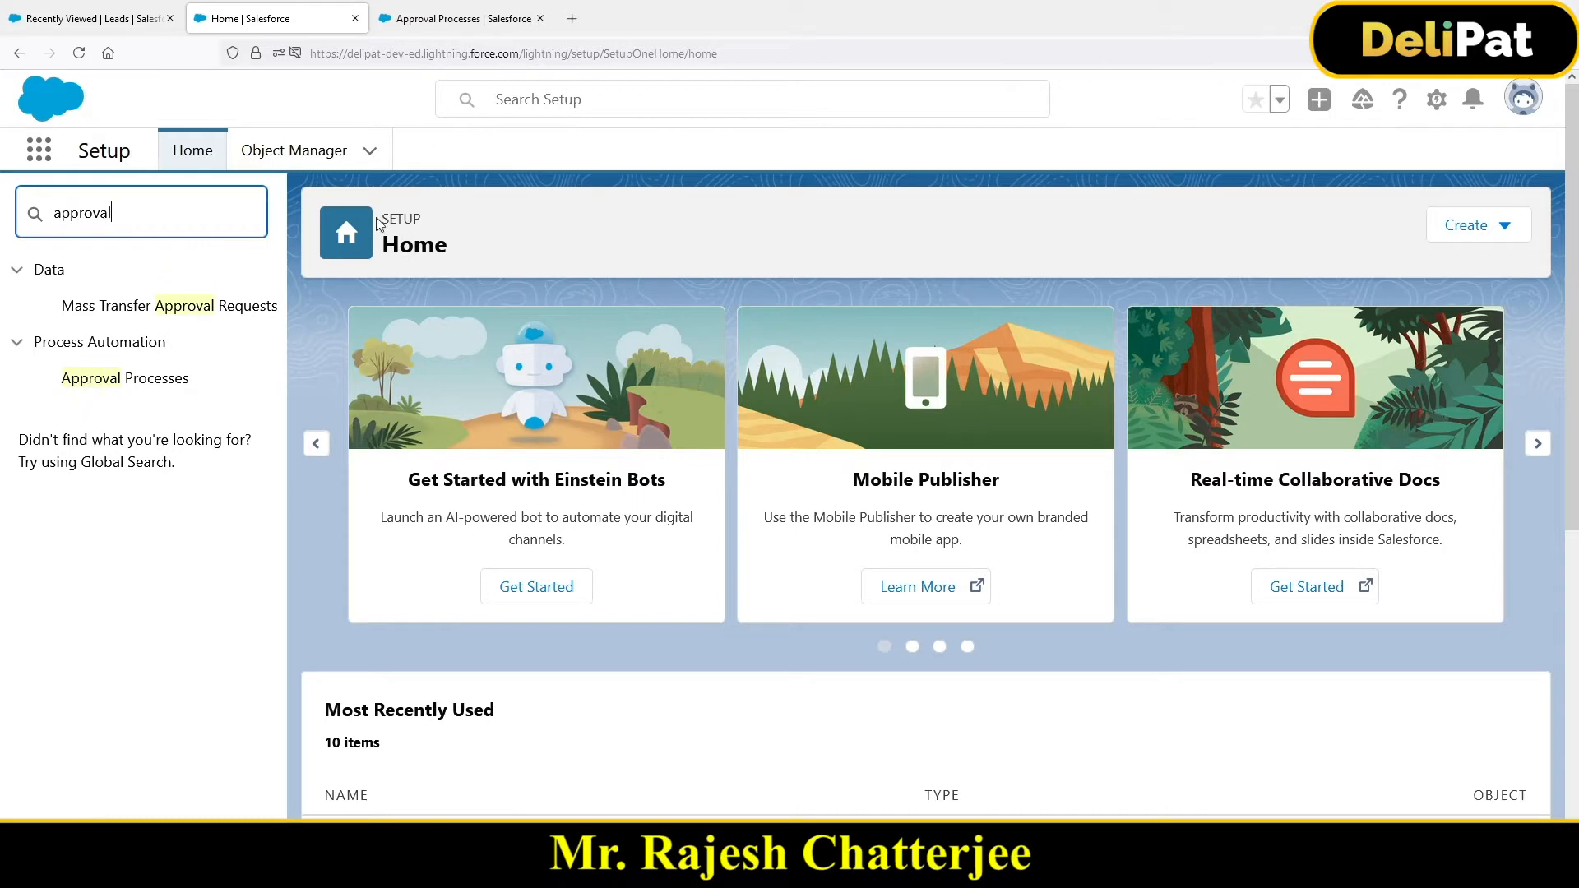
pyautogui.click(169, 377)
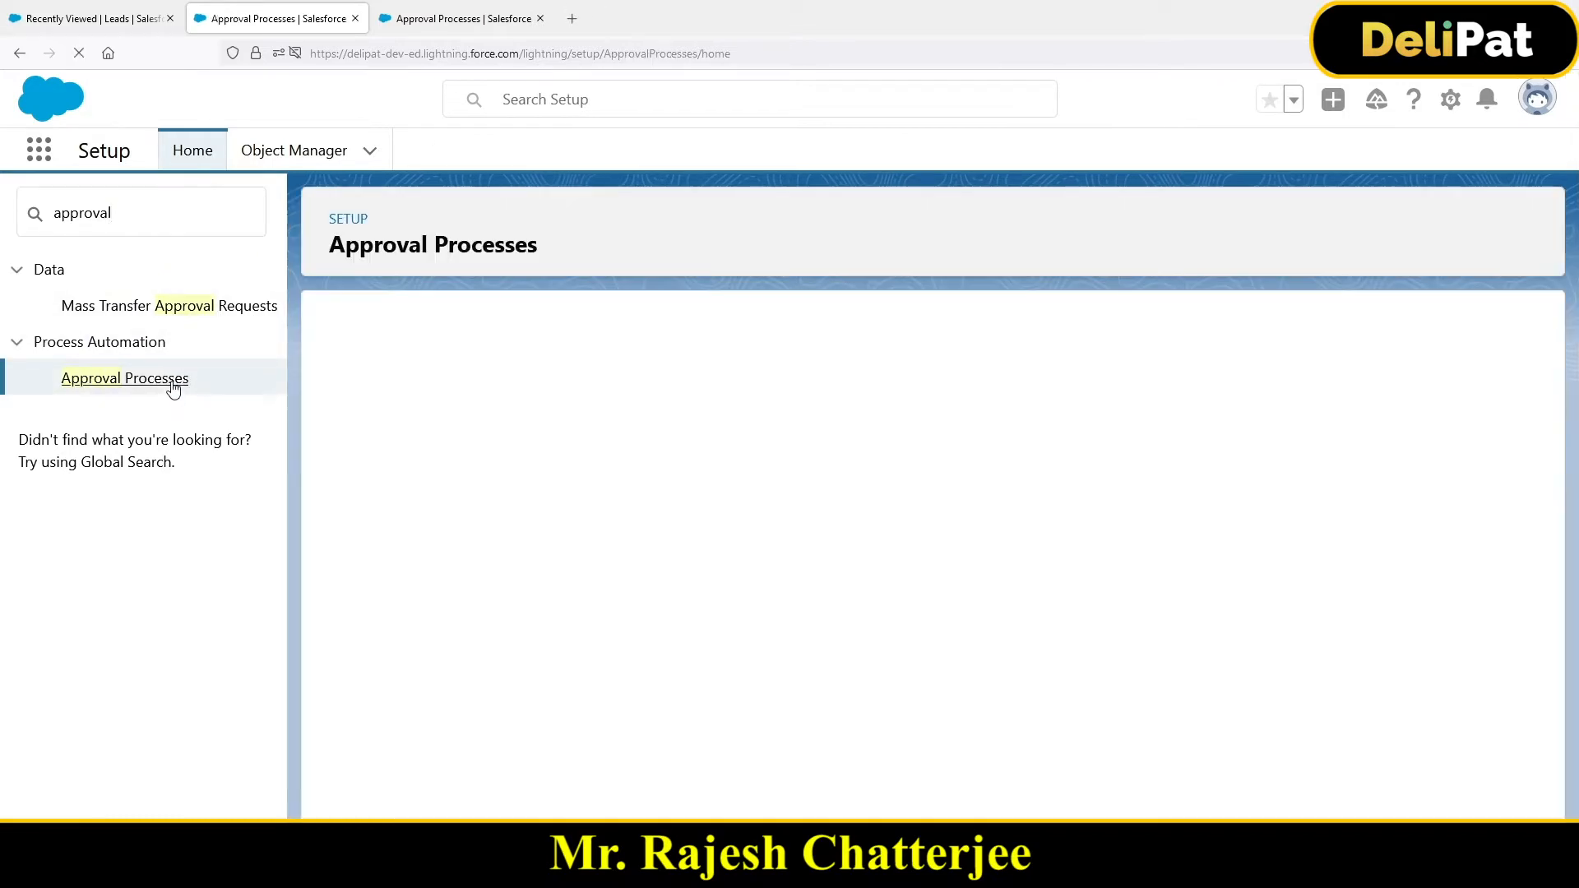
pyautogui.click(540, 19)
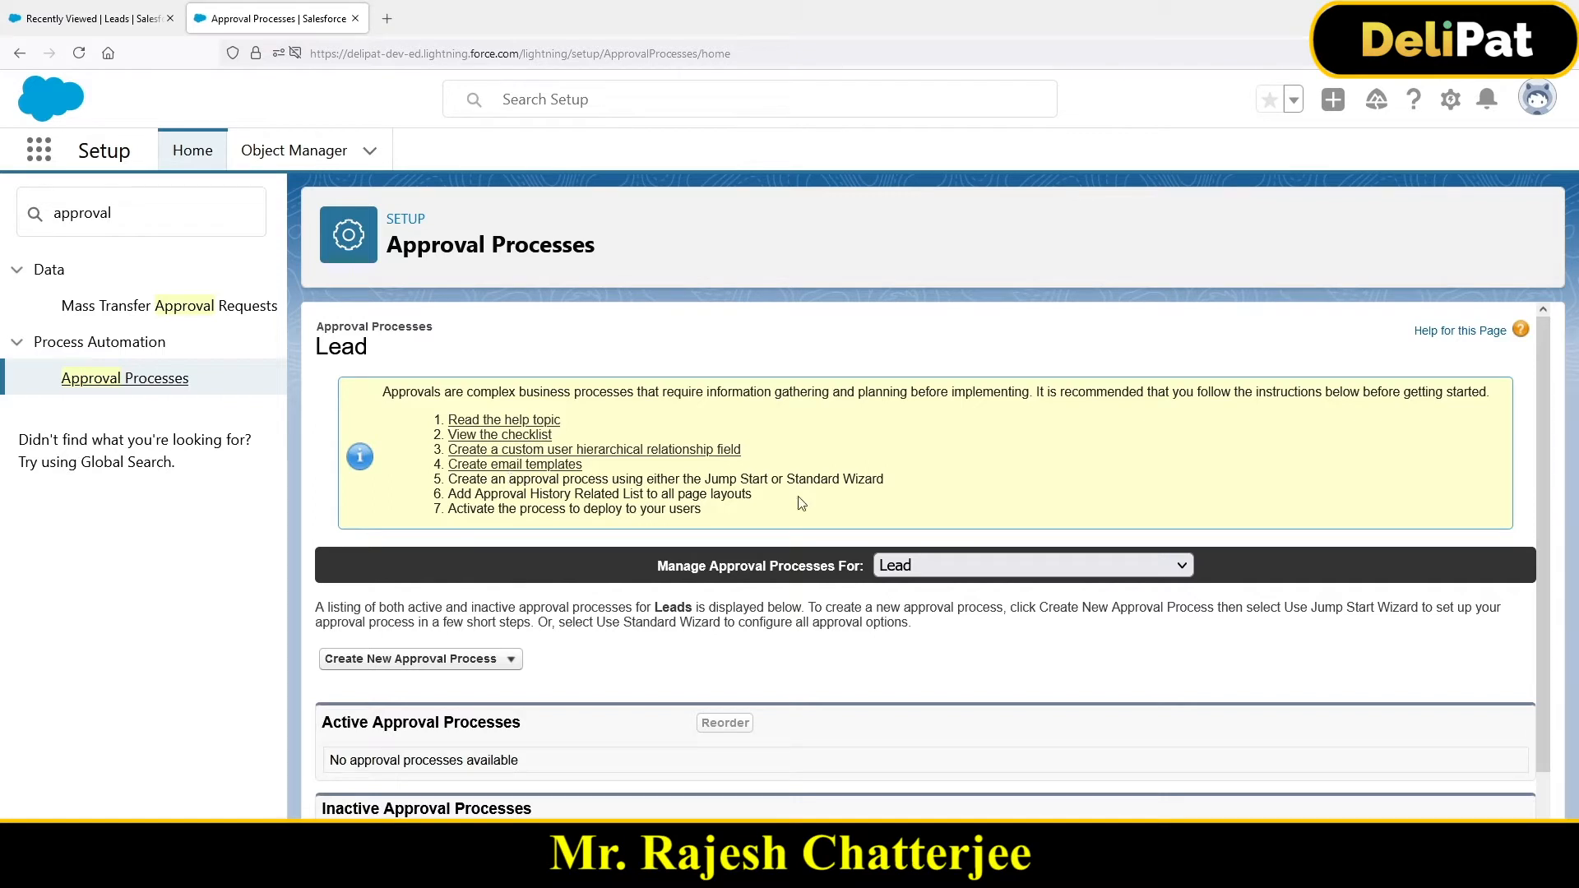
# Browse the objects that approval processes can be managed for, keeping Lead selected
pyautogui.scroll(-1, 804, 505)
pyautogui.moveTo(654, 510); pyautogui.dragTo(814, 493)
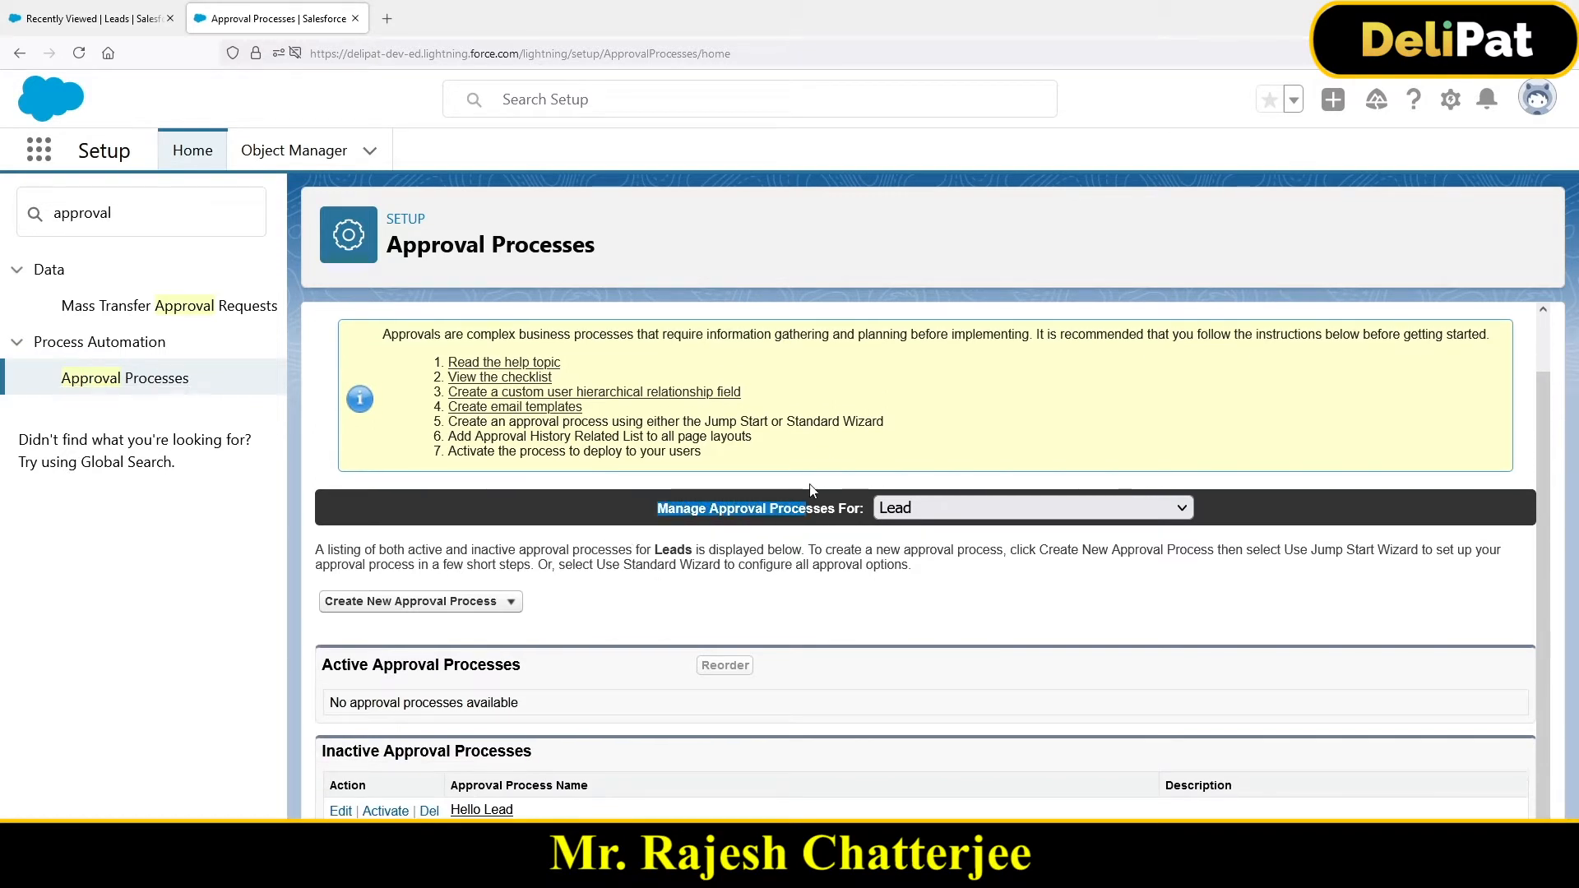
pyautogui.click(903, 506)
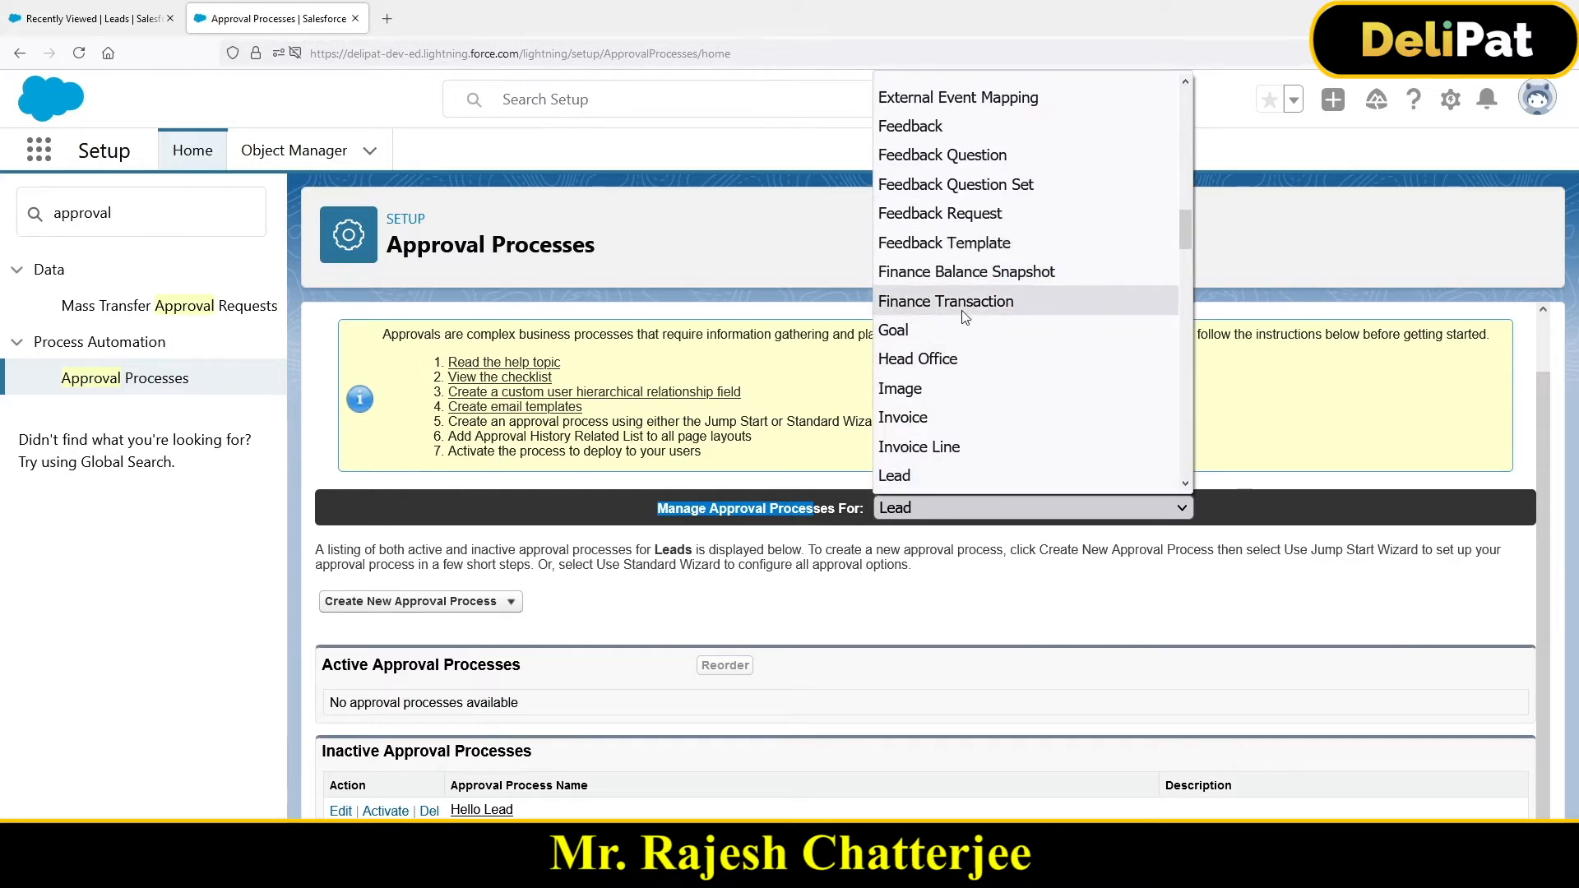
pyautogui.scroll(-4, 958, 395)
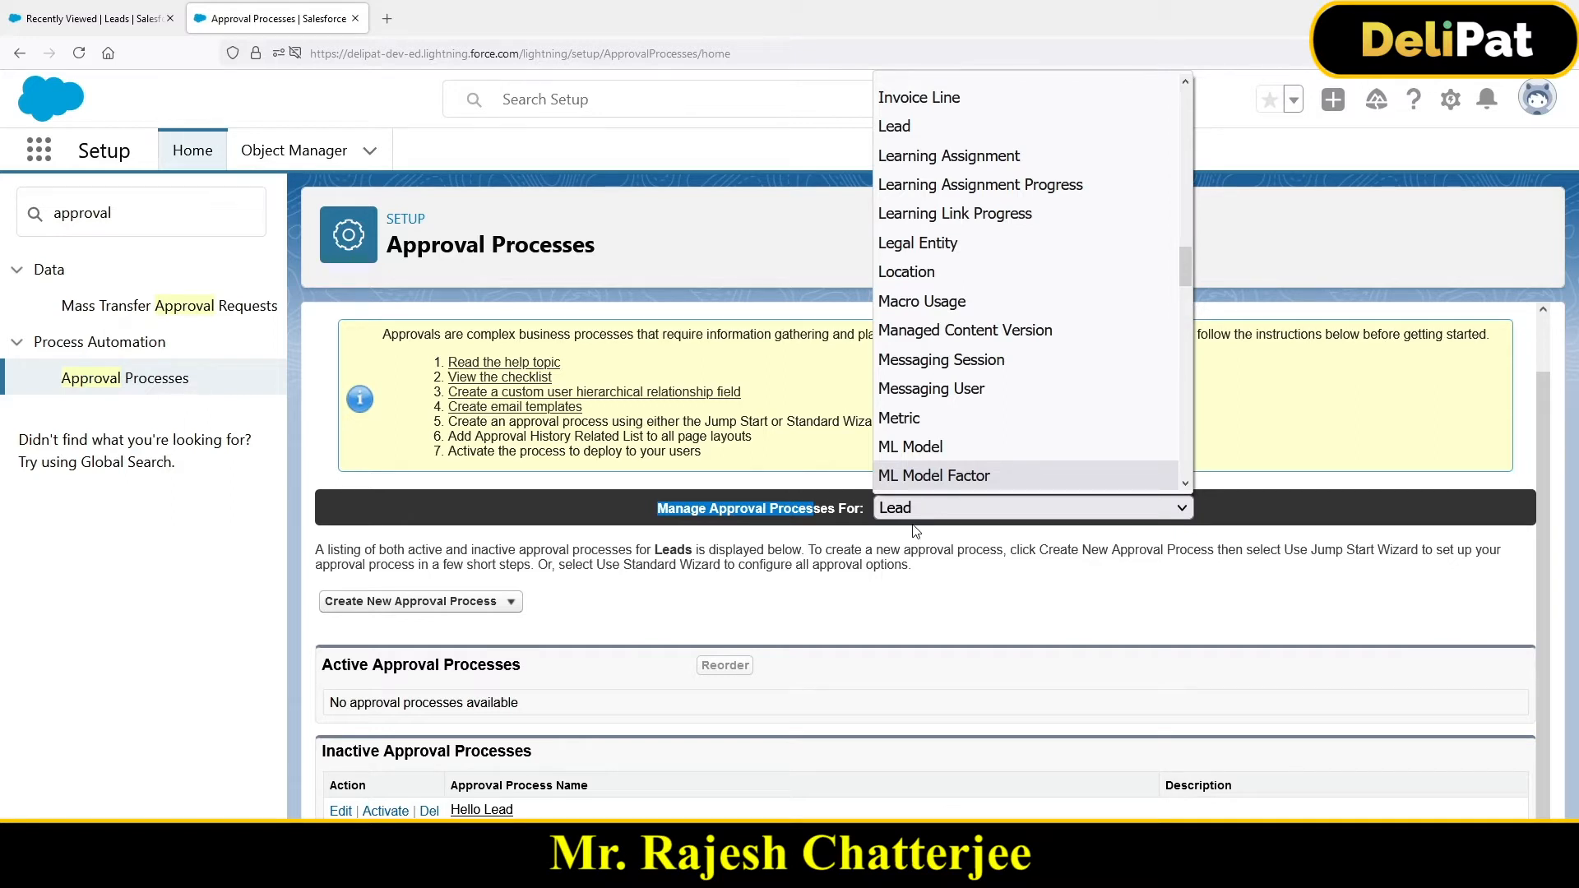
pyautogui.click(891, 550)
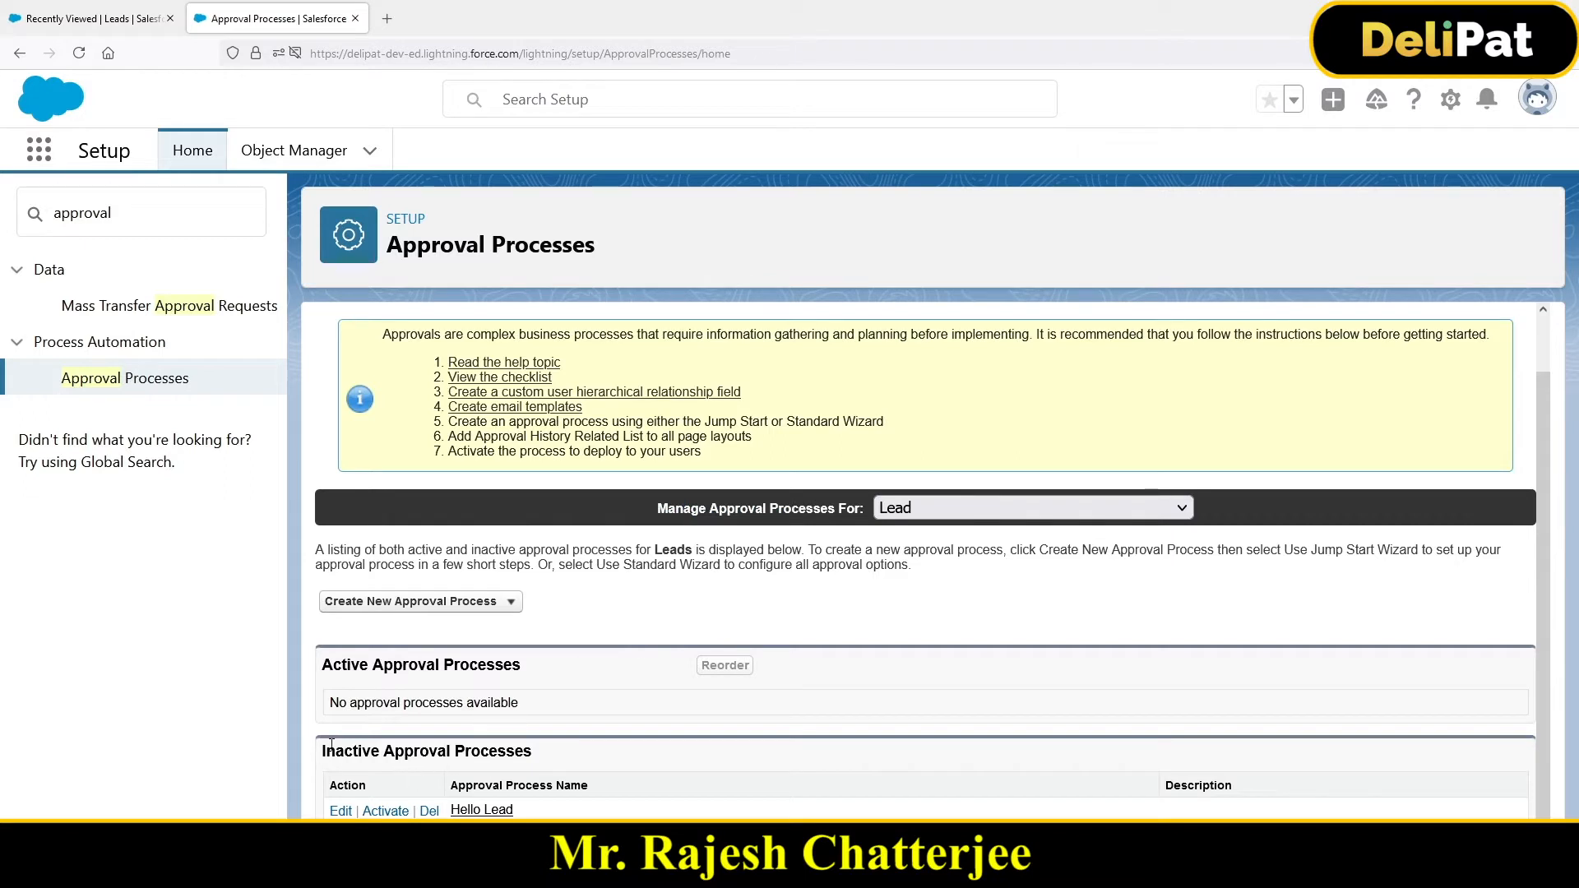
# Try to delete the inactive Hello Lead approval process and return to the Lead approval process list
pyautogui.moveTo(334, 753); pyautogui.dragTo(536, 760)
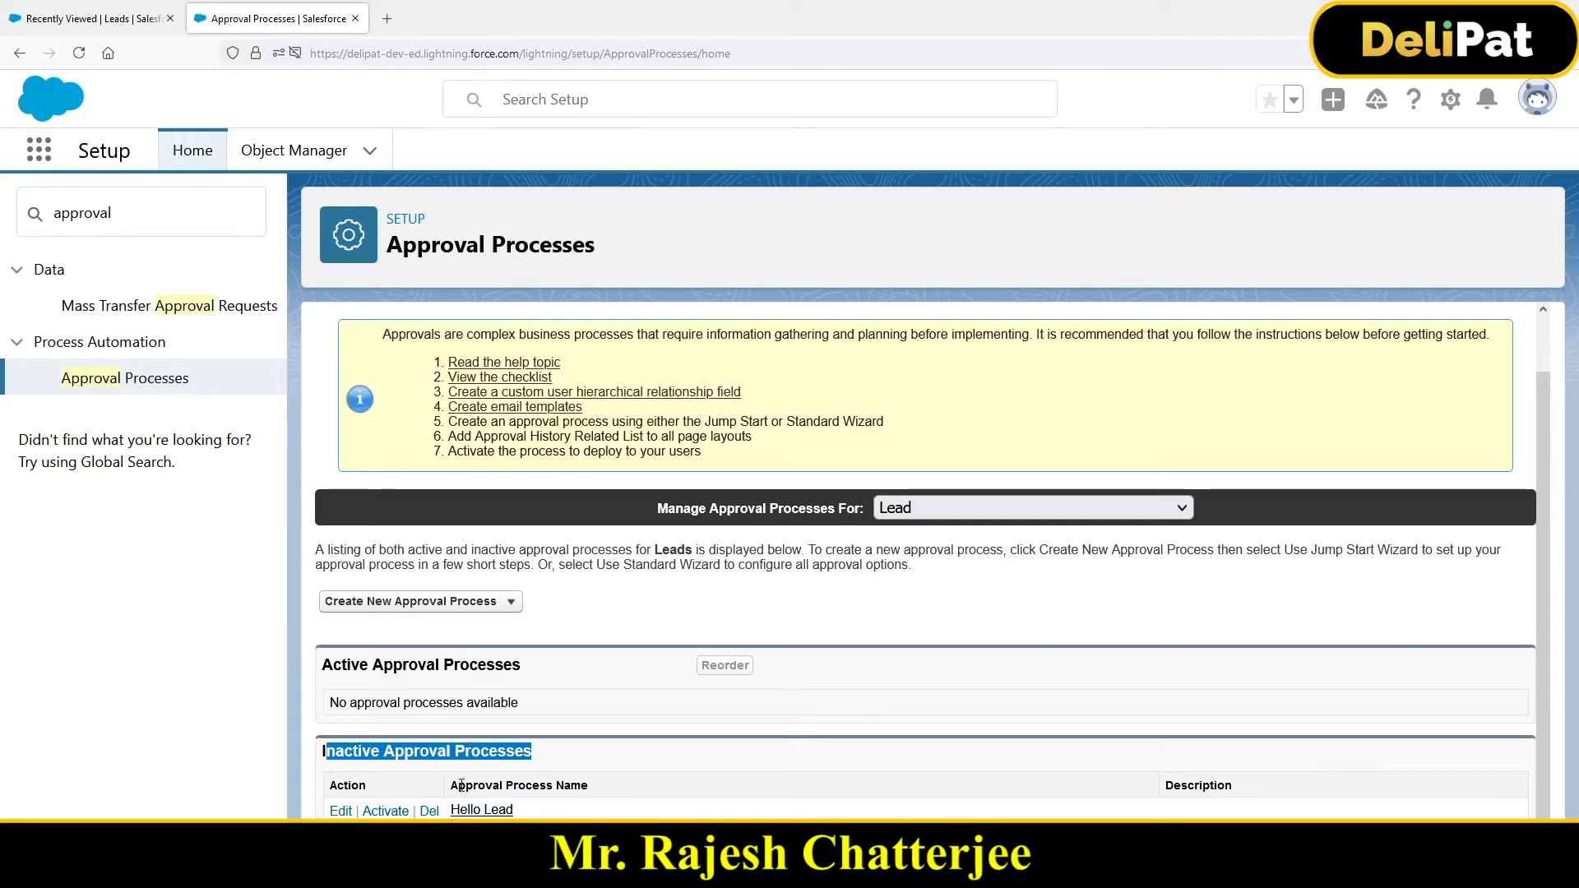
pyautogui.click(399, 783)
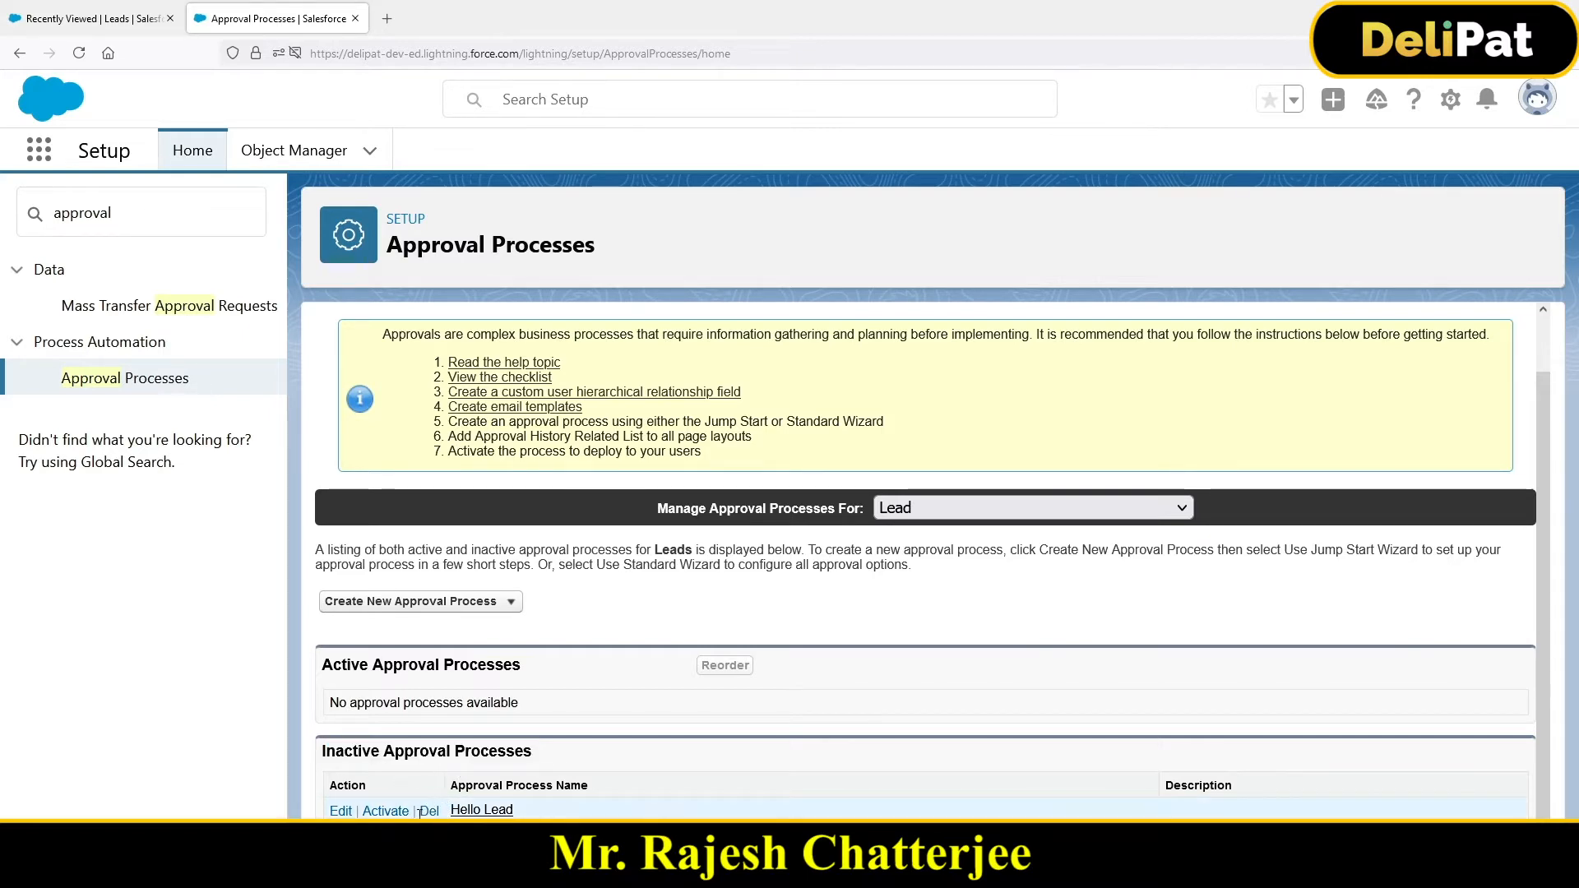
pyautogui.click(429, 812)
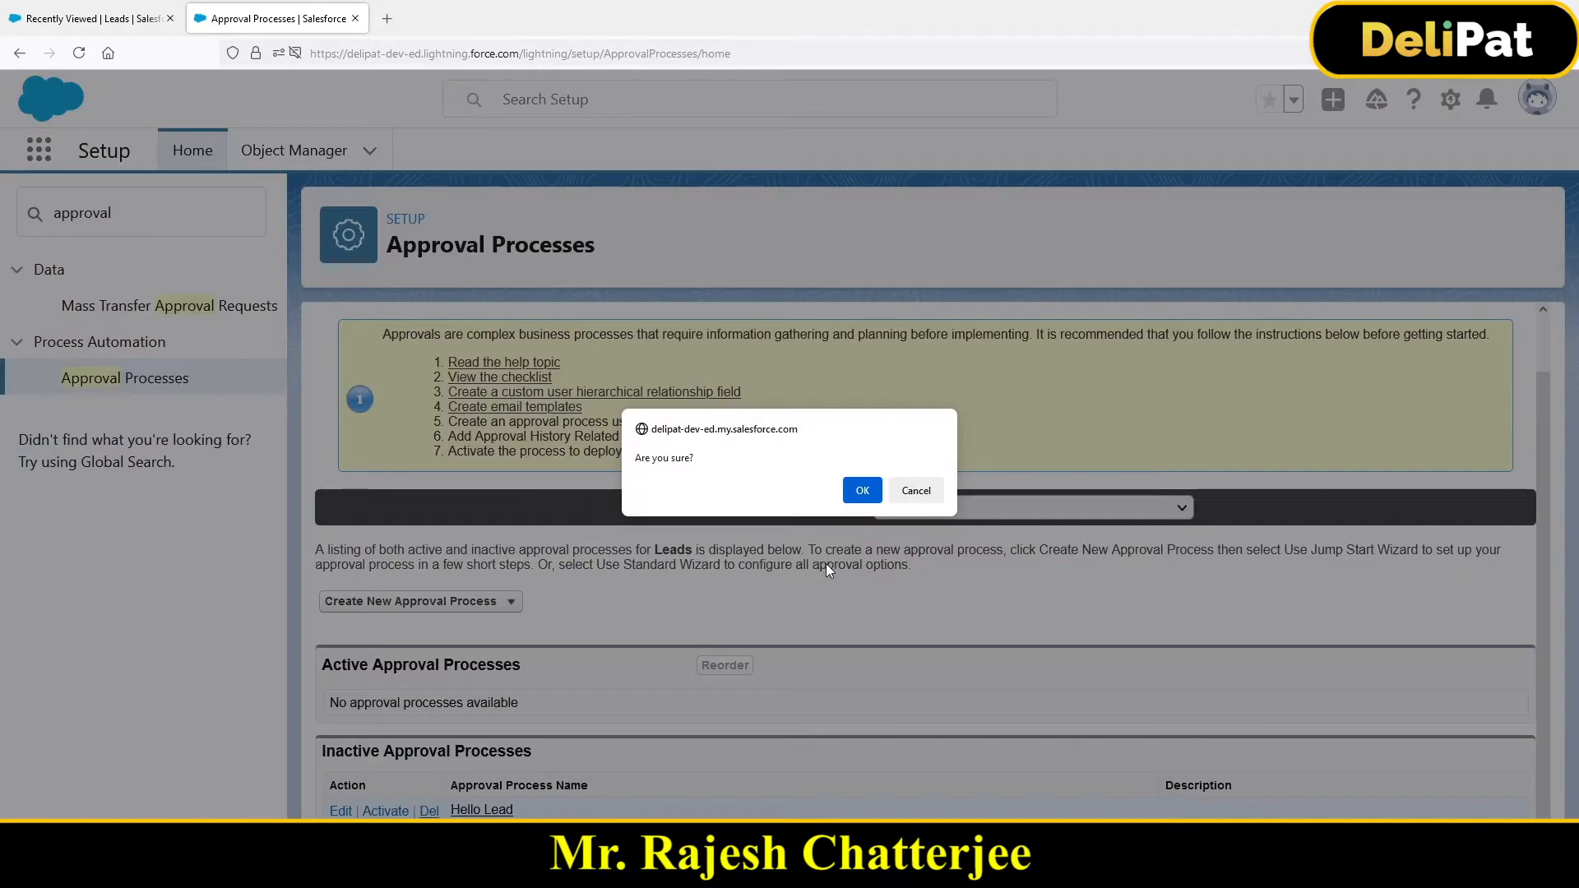
pyautogui.click(860, 487)
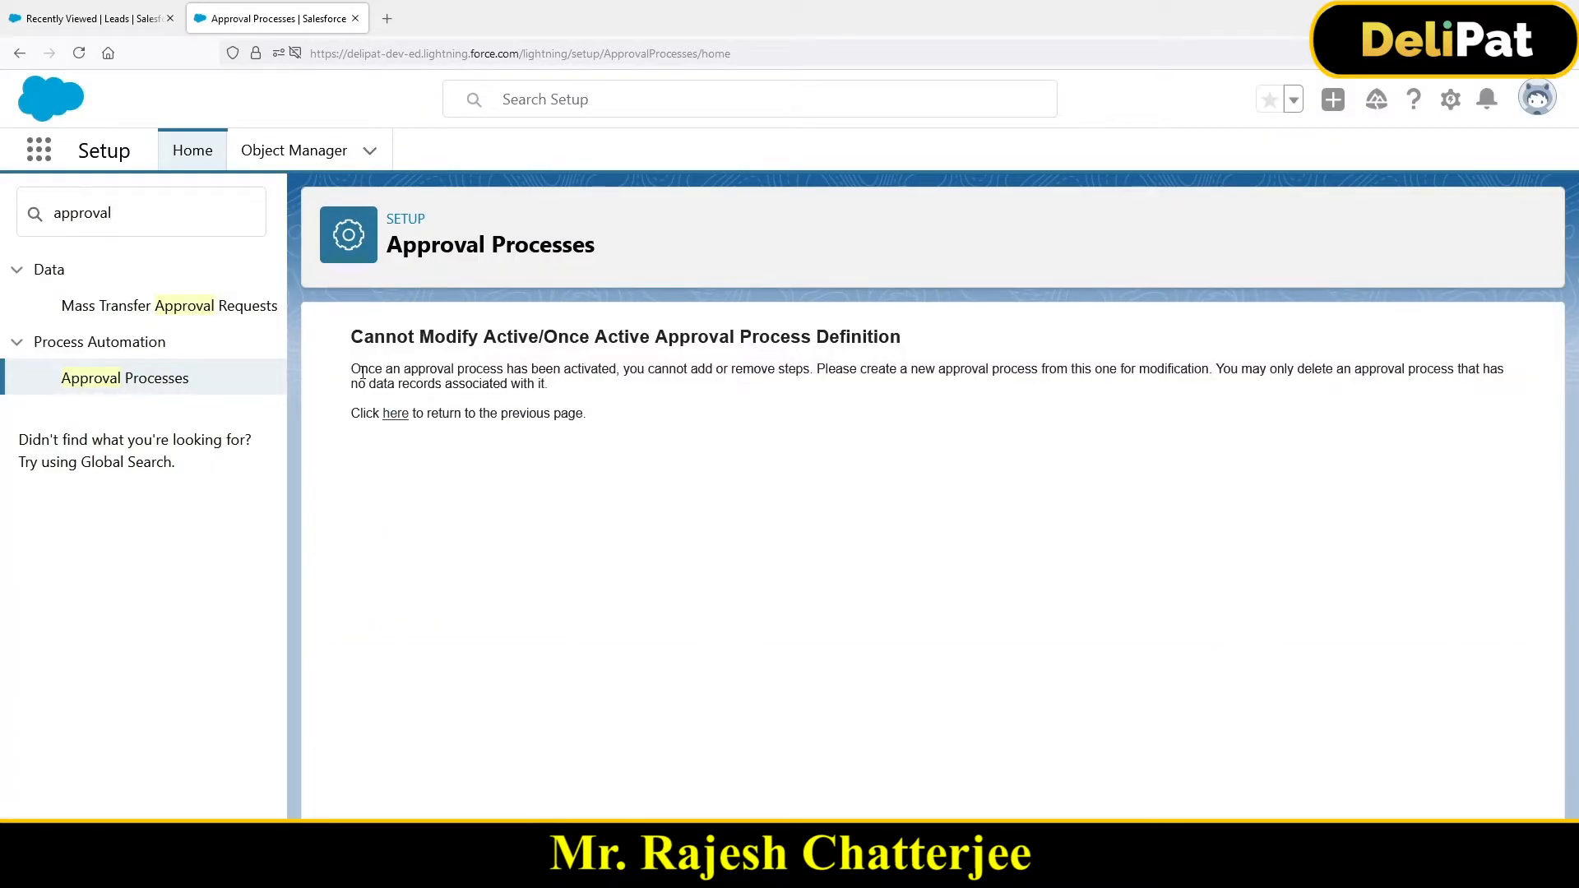
pyautogui.moveTo(363, 373); pyautogui.dragTo(552, 404)
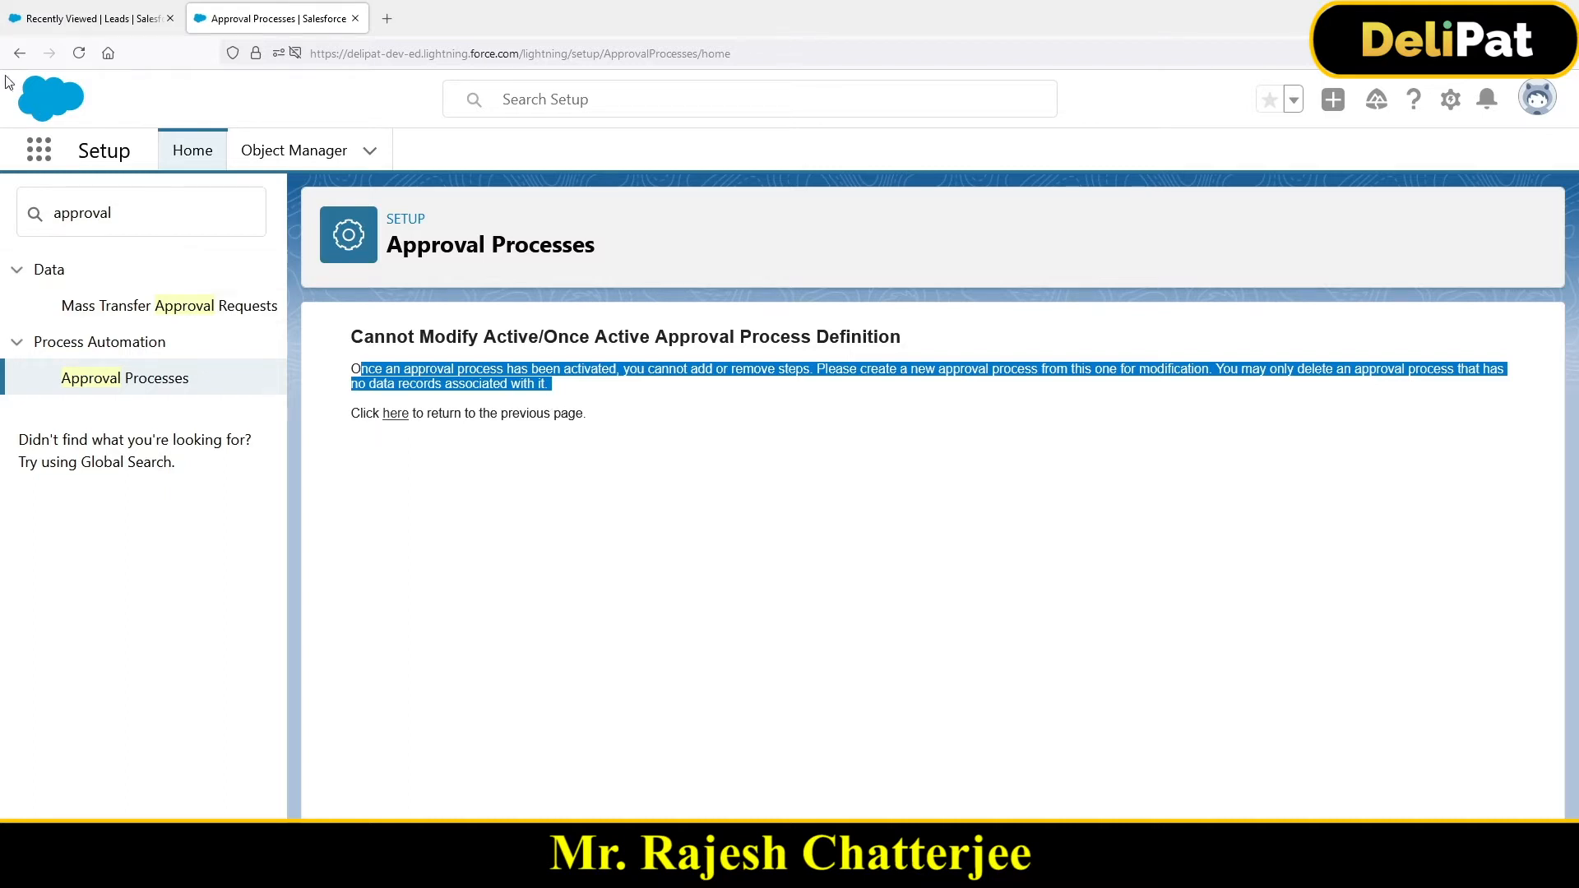
pyautogui.click(19, 53)
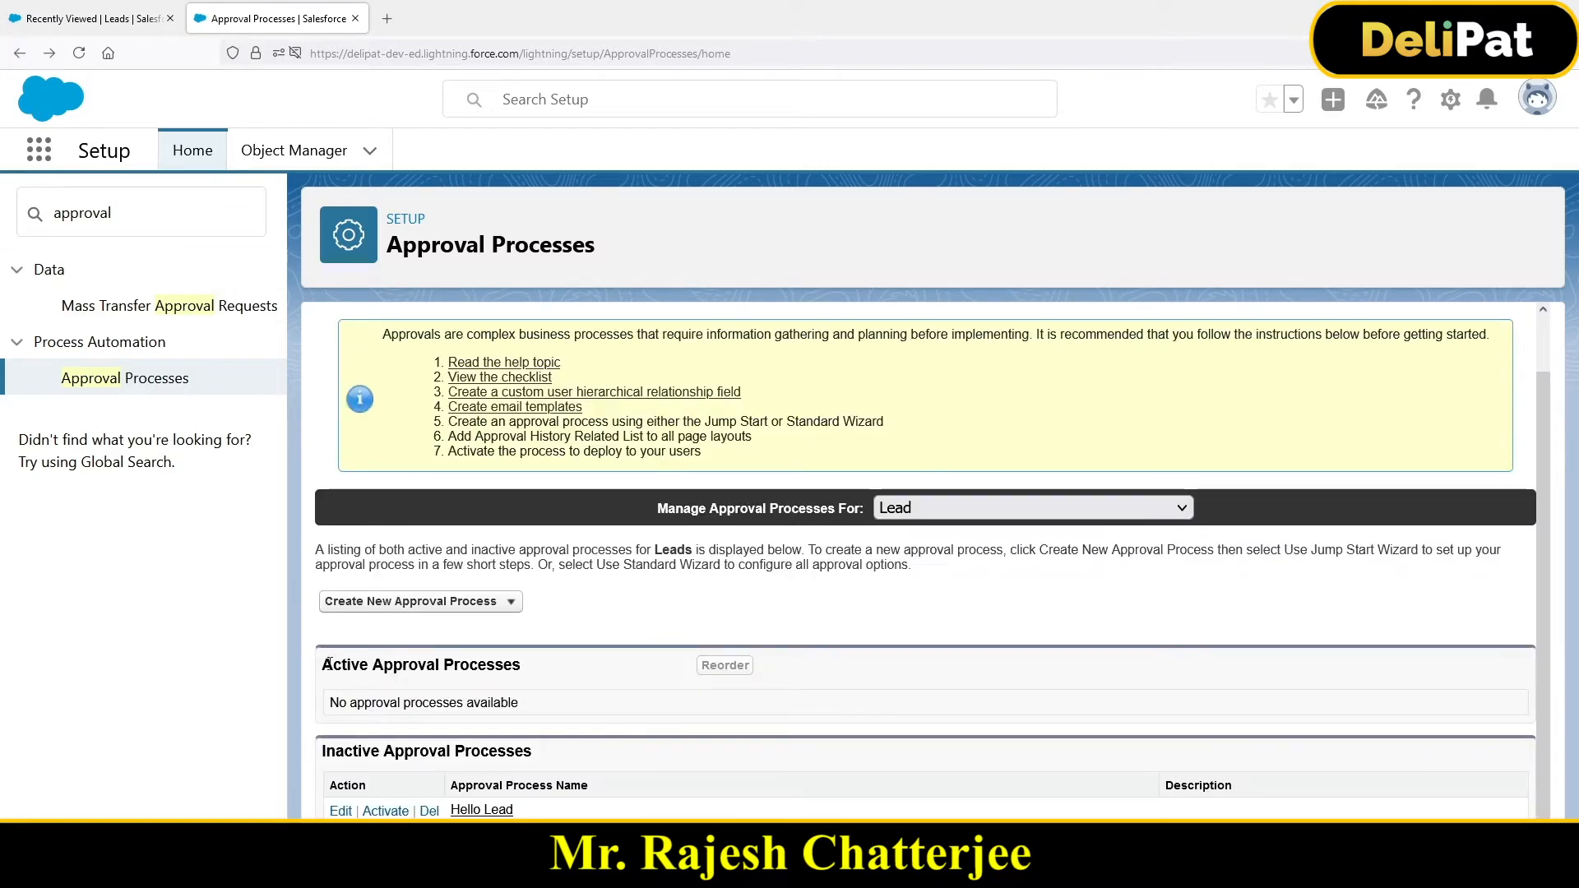
# Start creating a new approval process for Lead with the Jump Start Wizard
pyautogui.moveTo(329, 663); pyautogui.dragTo(455, 663)
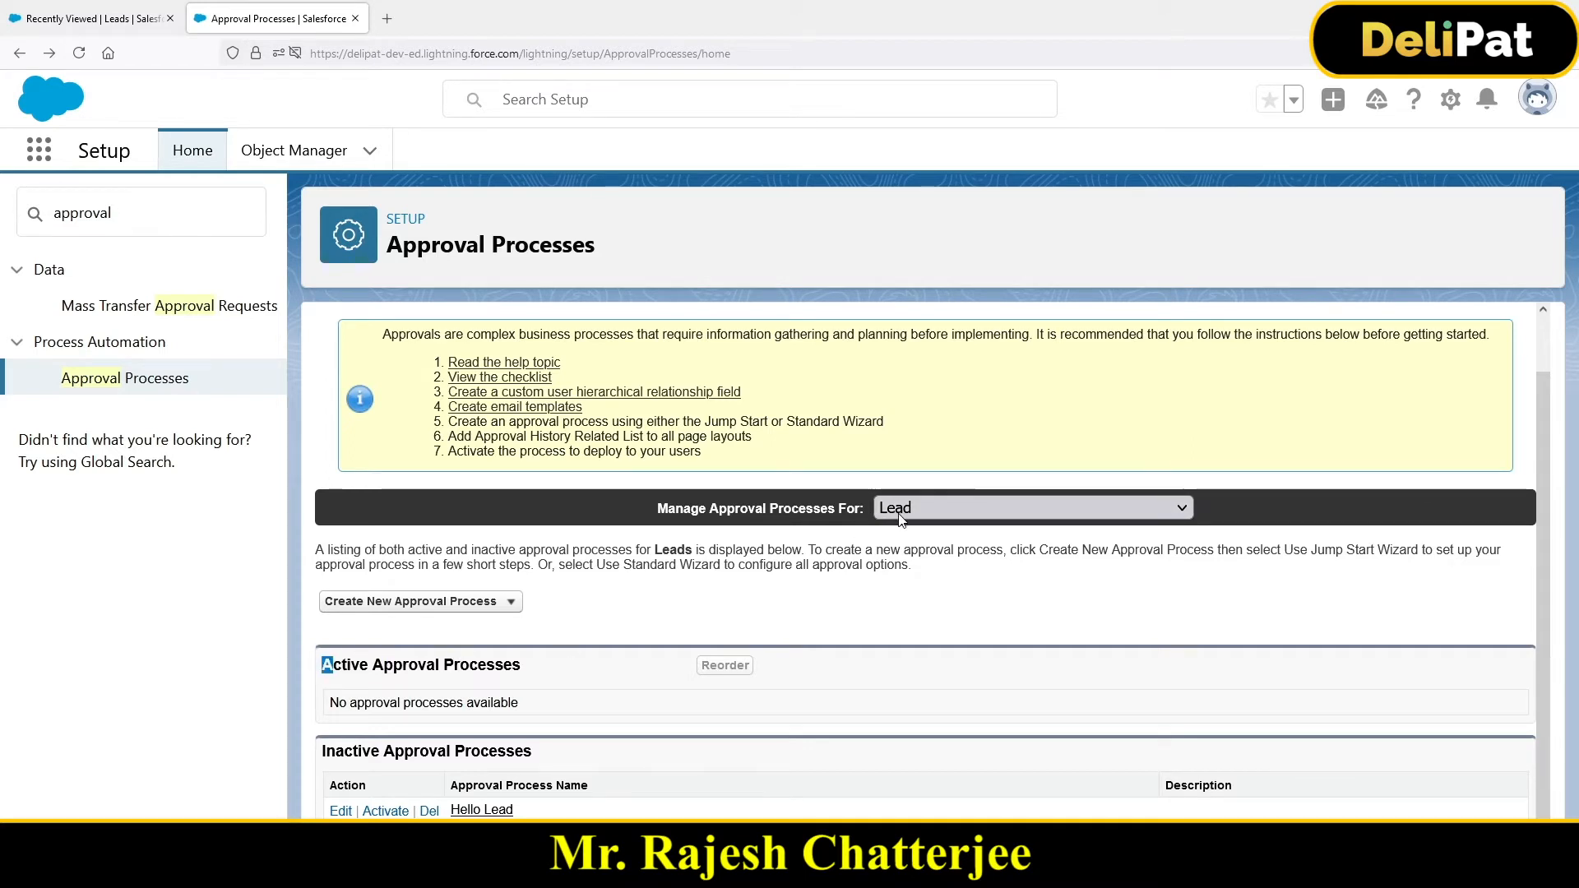
pyautogui.click(433, 610)
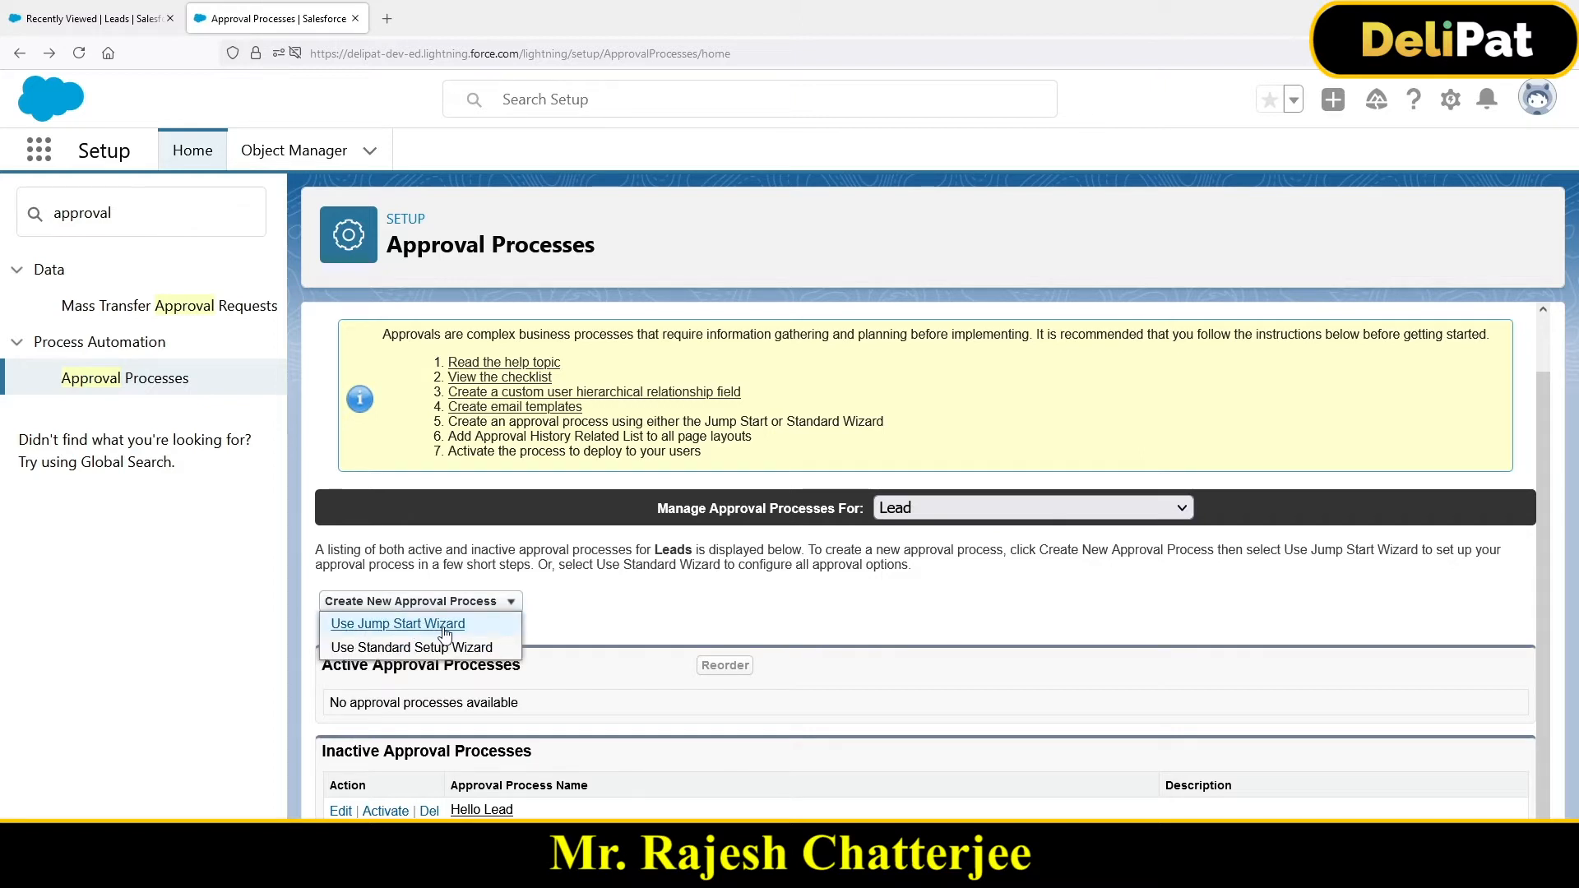
pyautogui.click(379, 633)
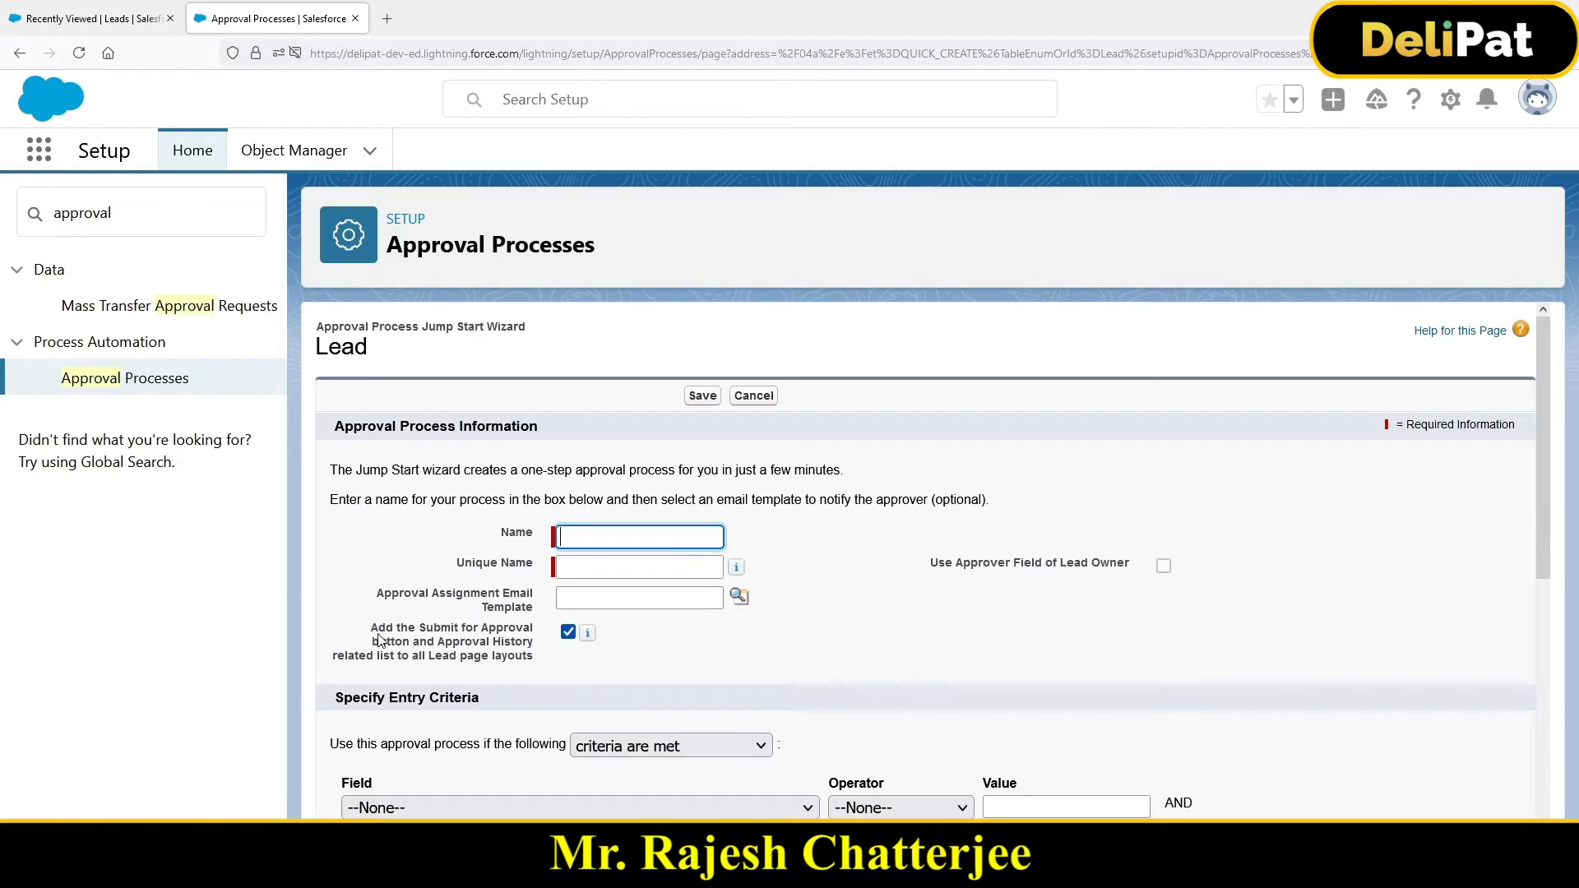
# Name the approval process "Lead Approval based on Product Interest" and have its unique name filled in to match
pyautogui.write('sed on Product Interest')
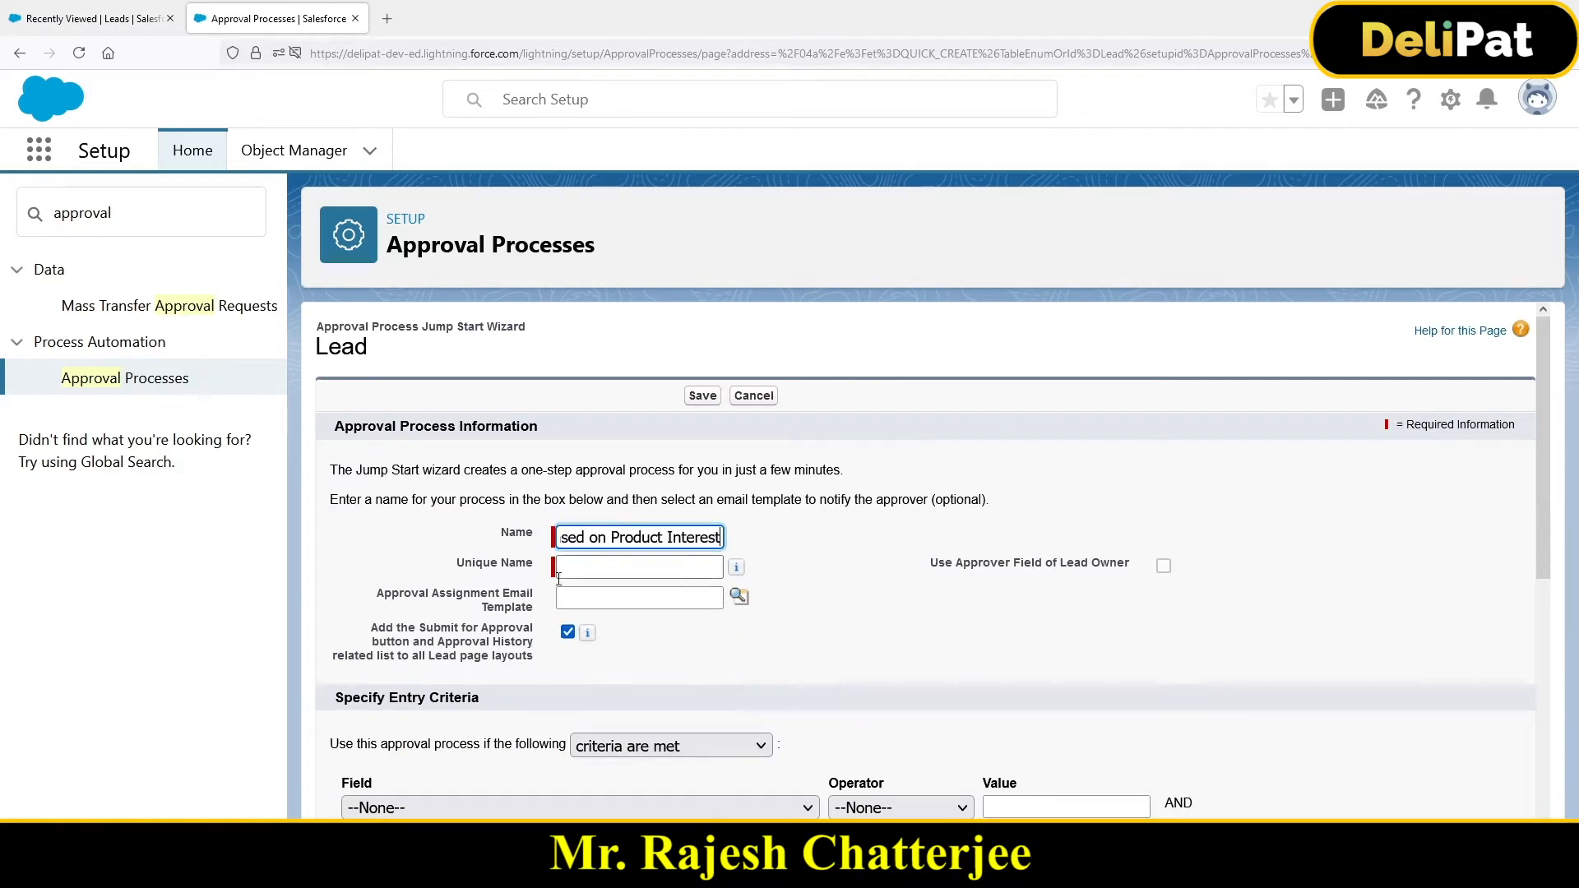
pyautogui.moveTo(586, 540); pyautogui.dragTo(536, 543)
pyautogui.click(685, 535)
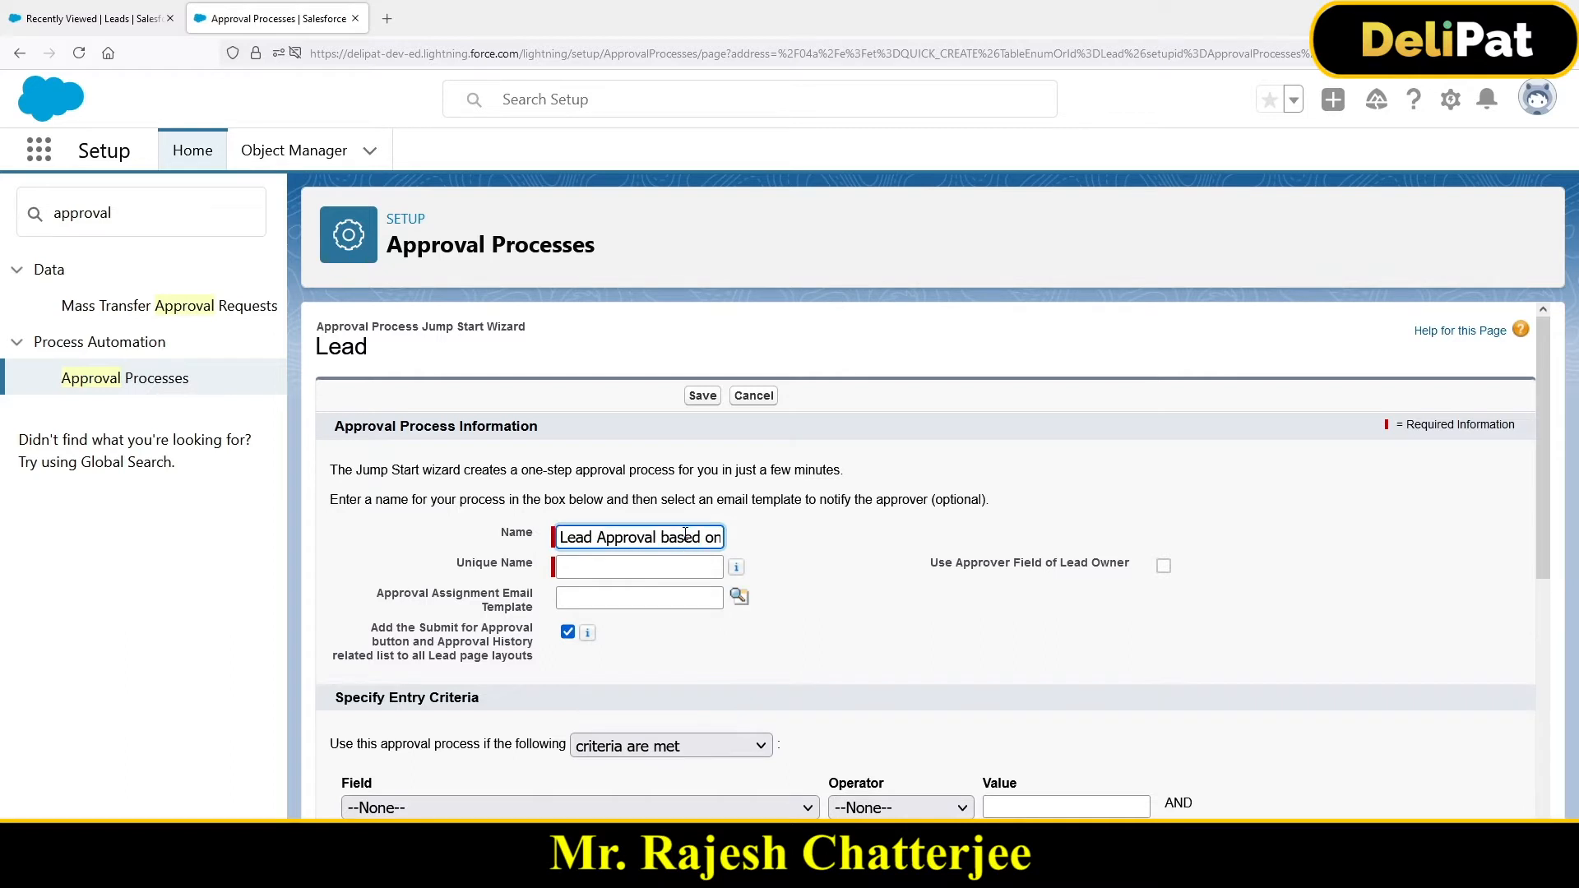
pyautogui.moveTo(705, 537); pyautogui.dragTo(785, 532)
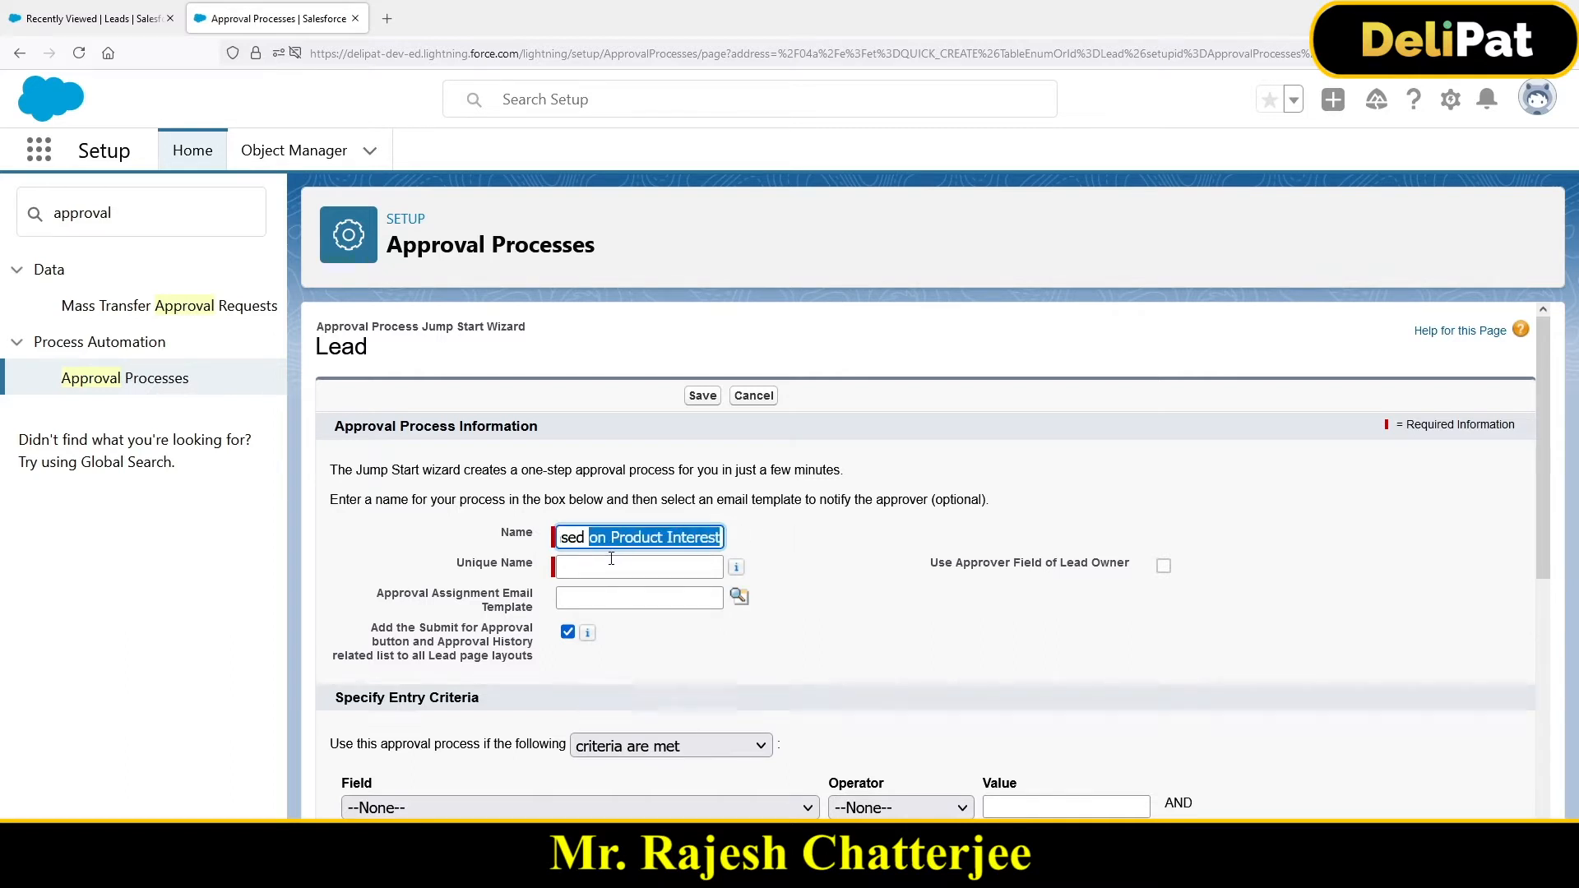
pyautogui.click(610, 561)
pyautogui.click(692, 714)
pyautogui.scroll(-2, 693, 714)
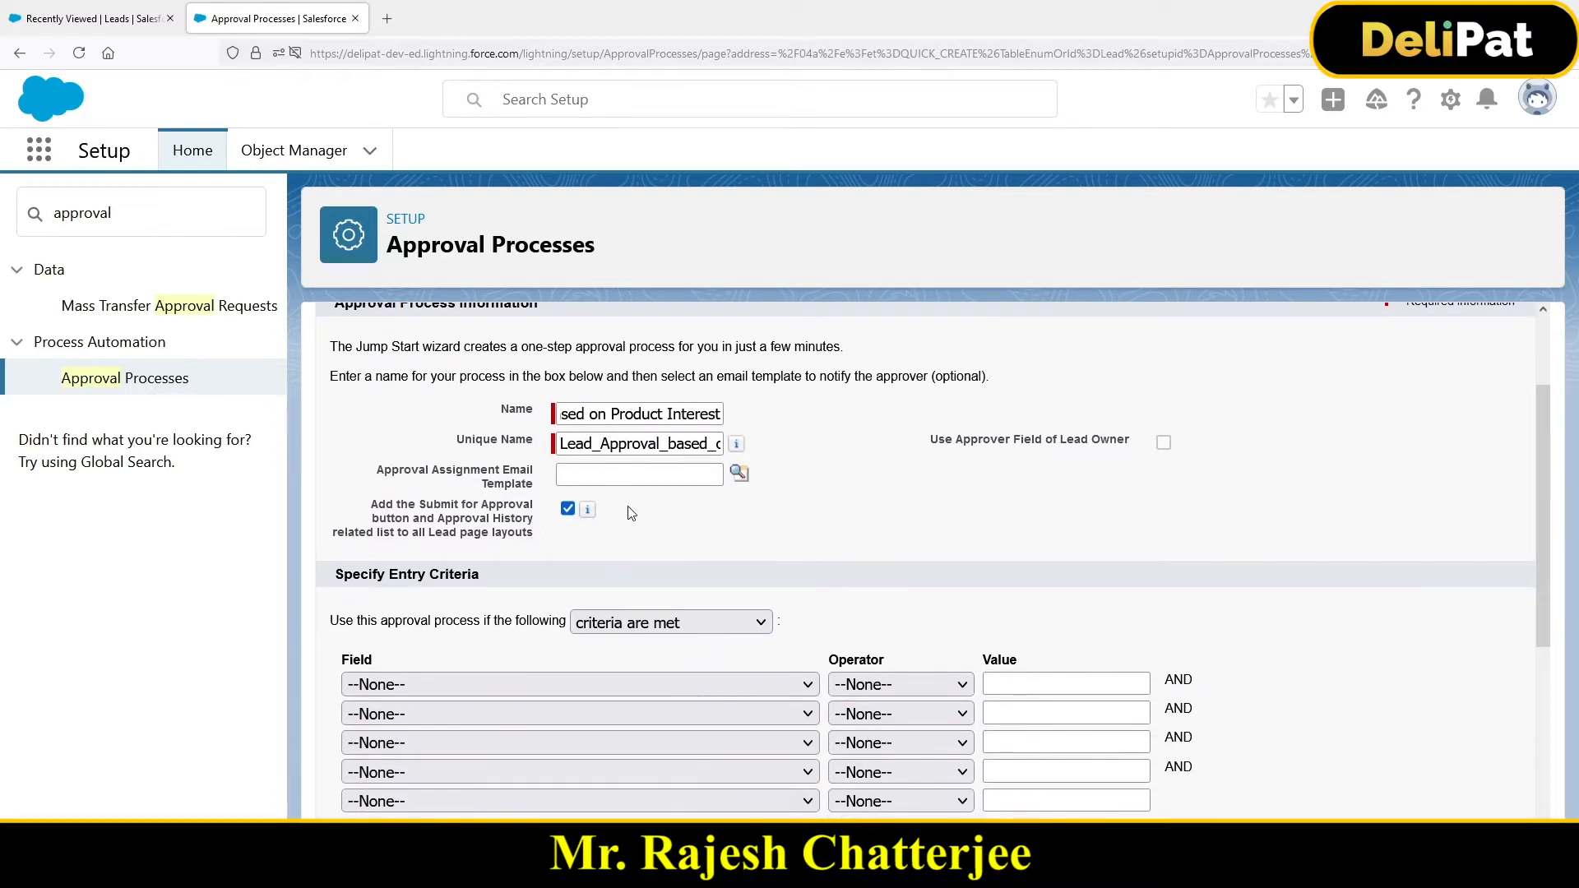
pyautogui.scroll(-2, 653, 582)
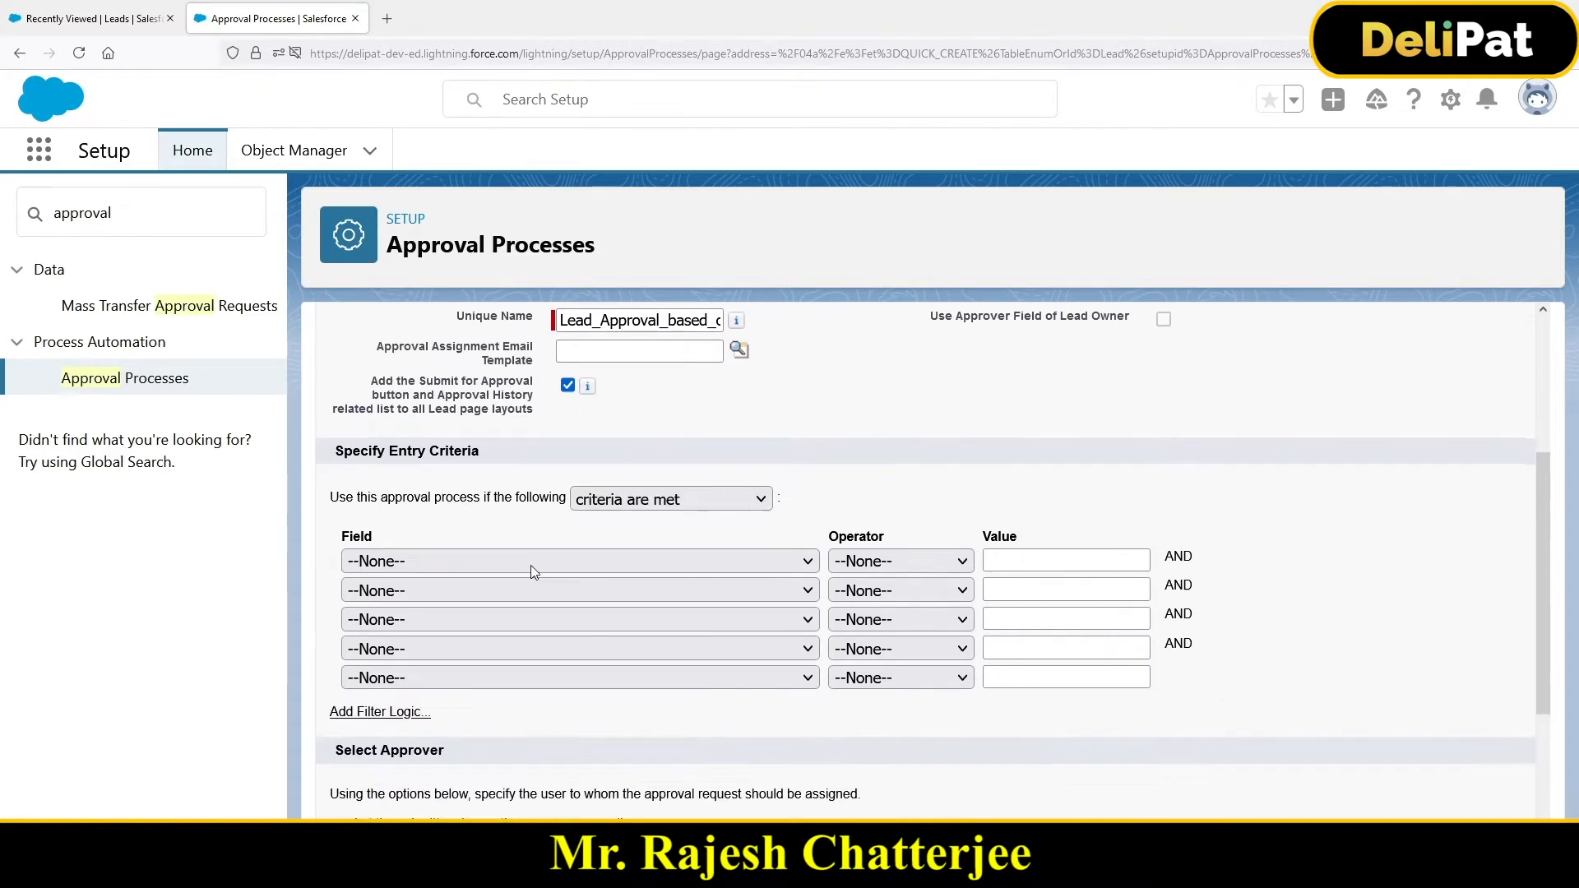
# Add an entry criterion requiring Lead: Product Interest to equal GC1000 series
pyautogui.moveTo(347, 451); pyautogui.dragTo(475, 459)
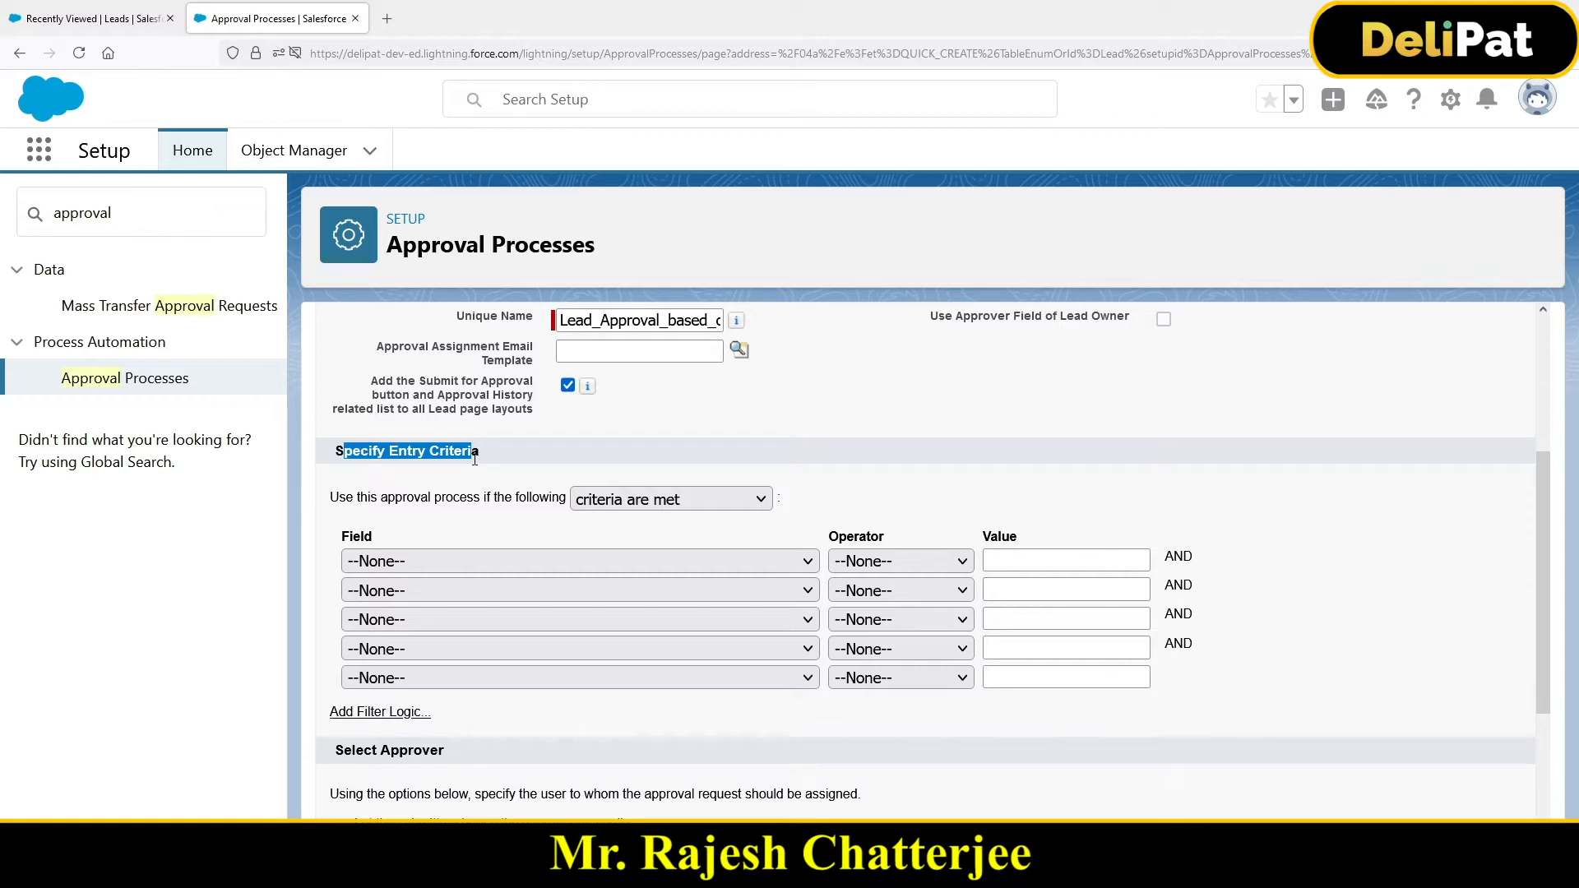
pyautogui.click(500, 559)
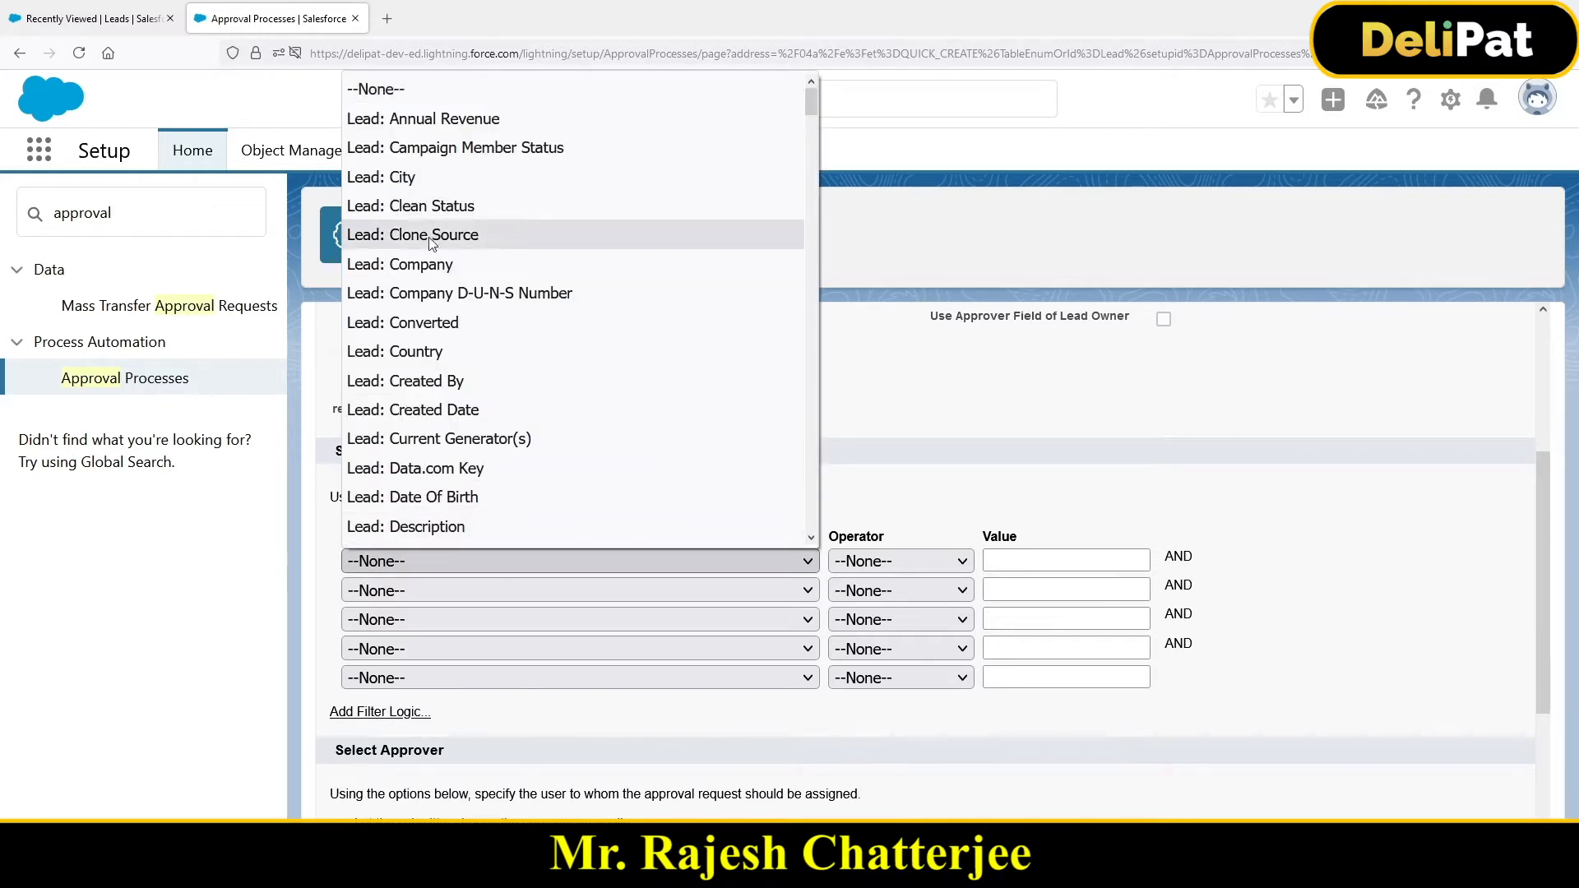
pyautogui.scroll(-8, 449, 477)
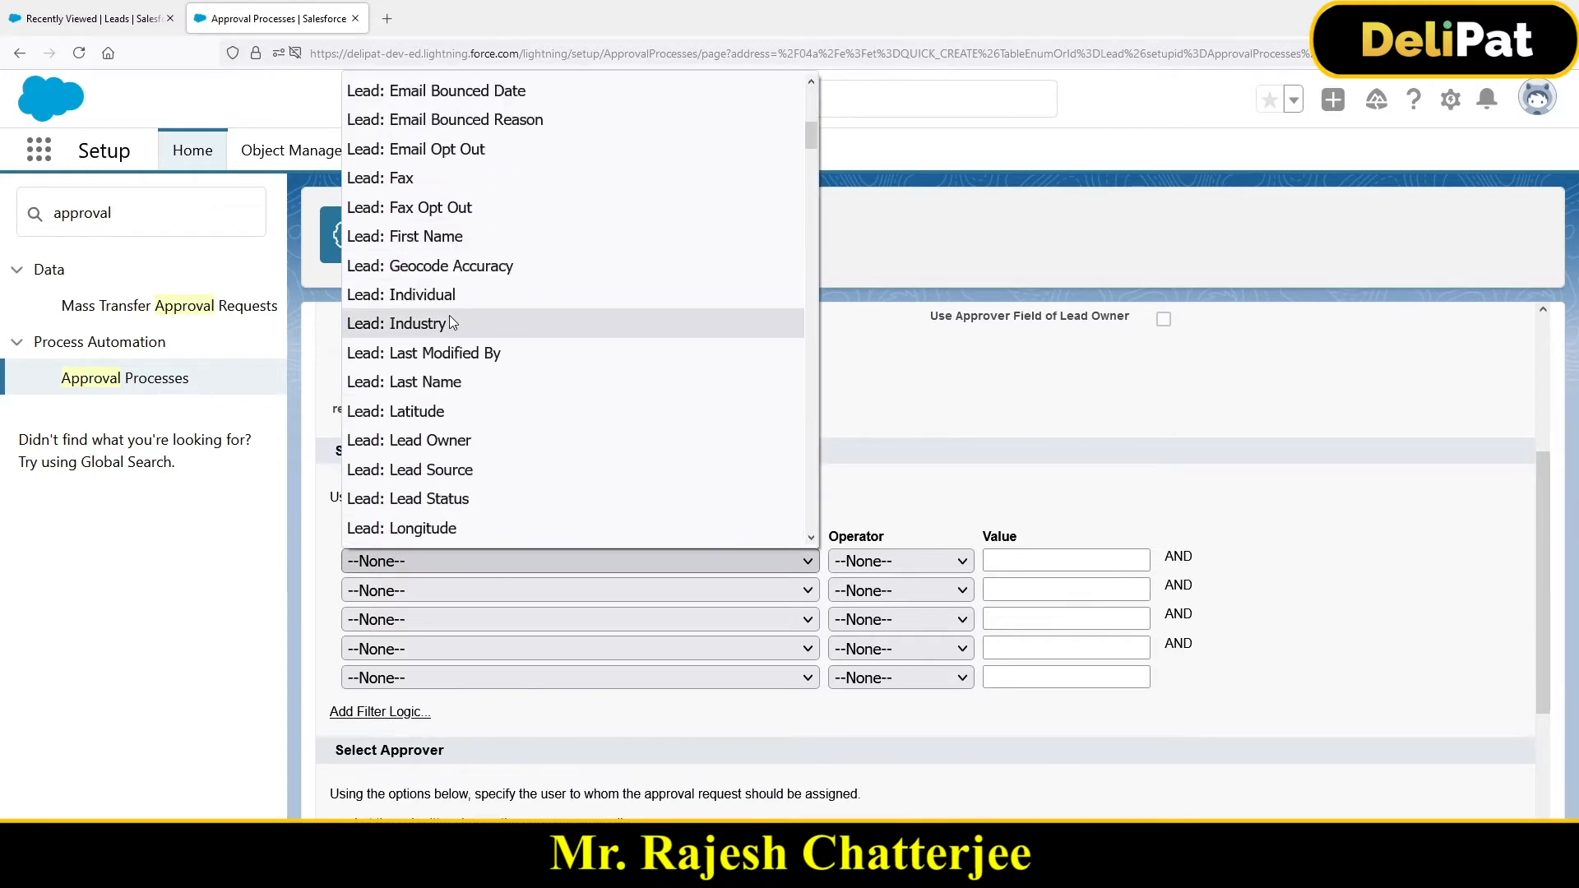
pyautogui.scroll(-3, 451, 436)
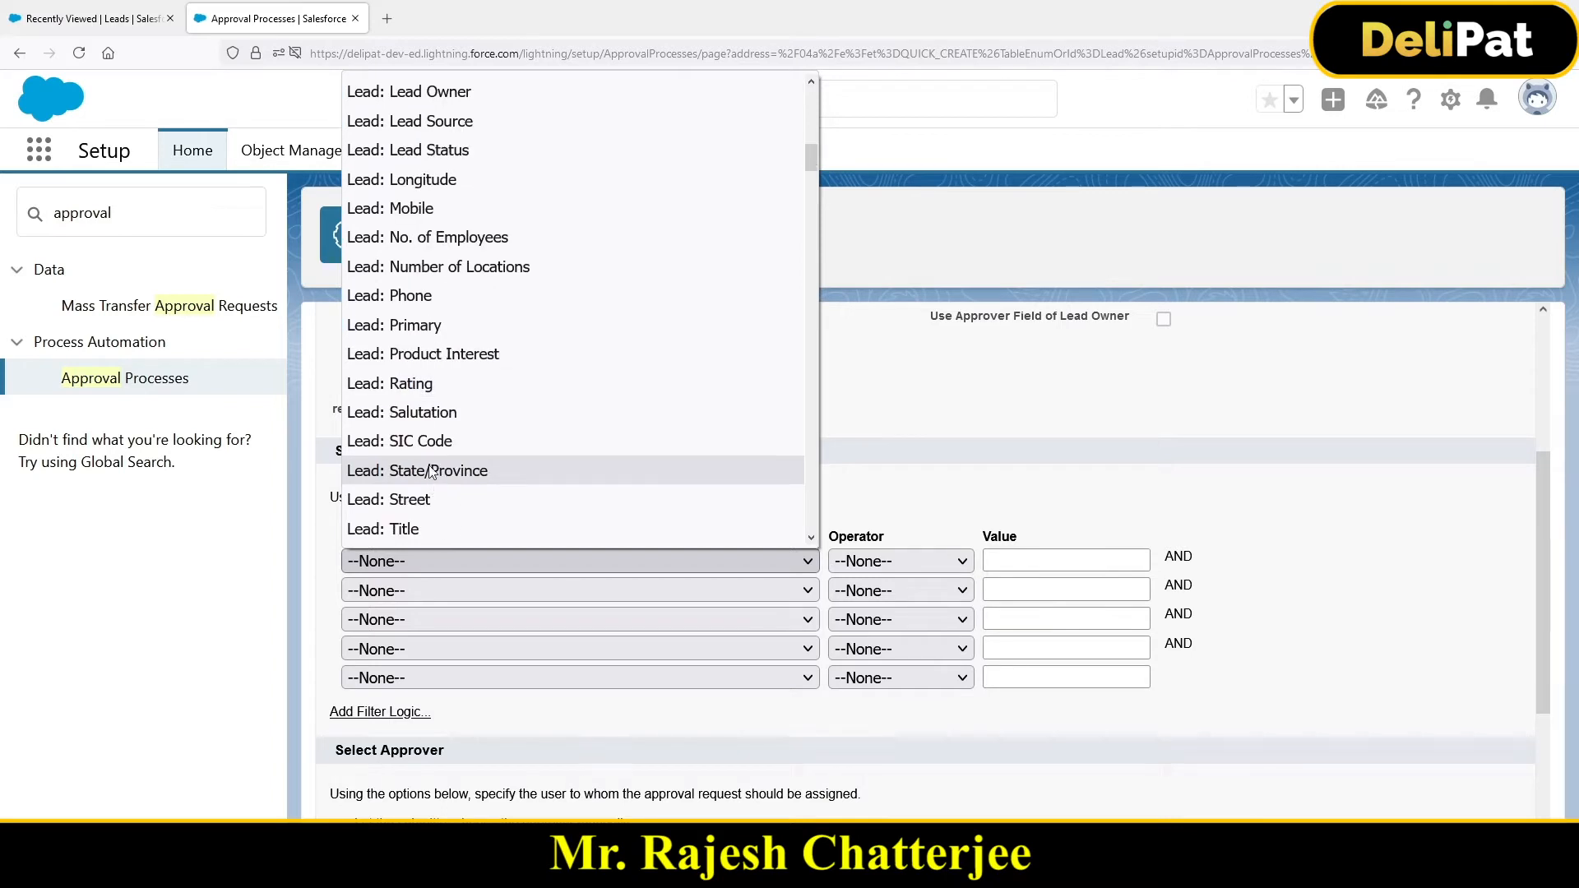
pyautogui.click(446, 360)
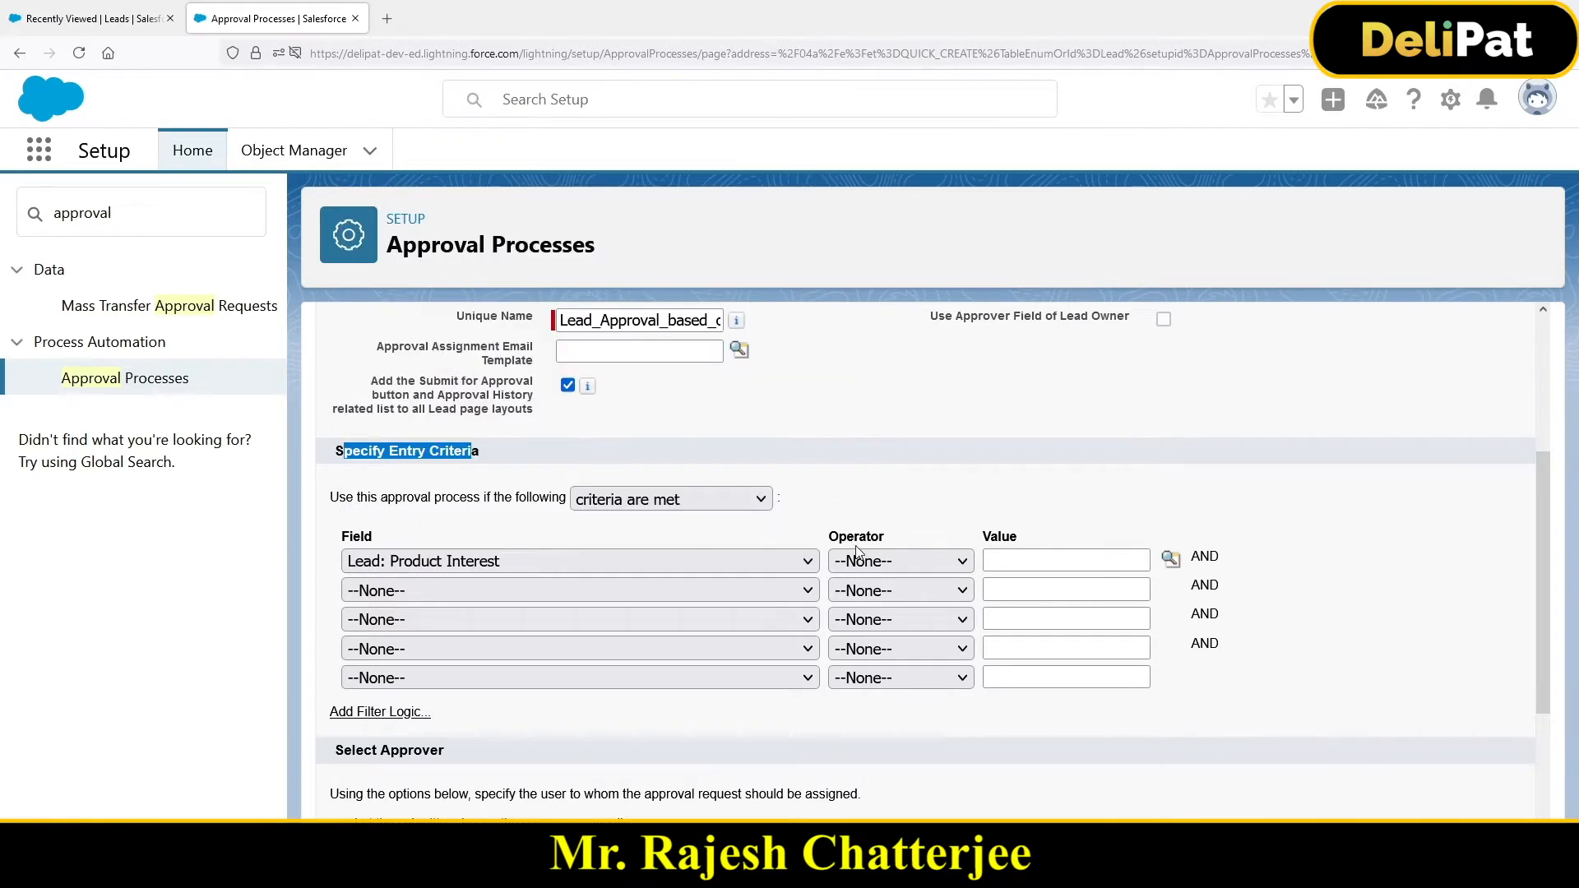
pyautogui.click(870, 570)
pyautogui.click(856, 296)
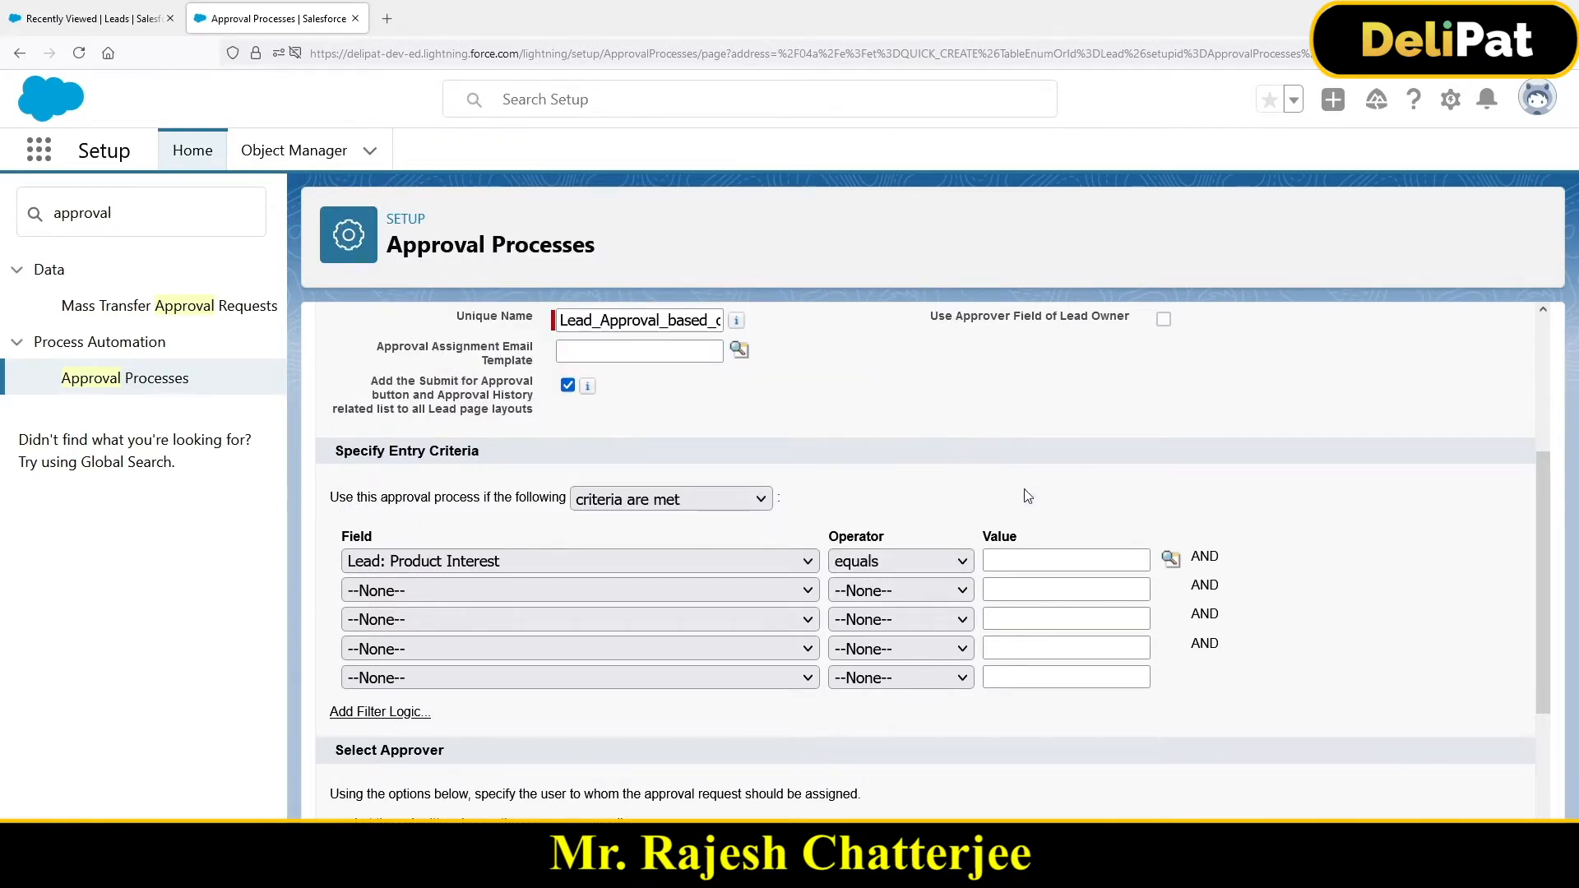
pyautogui.click(1170, 559)
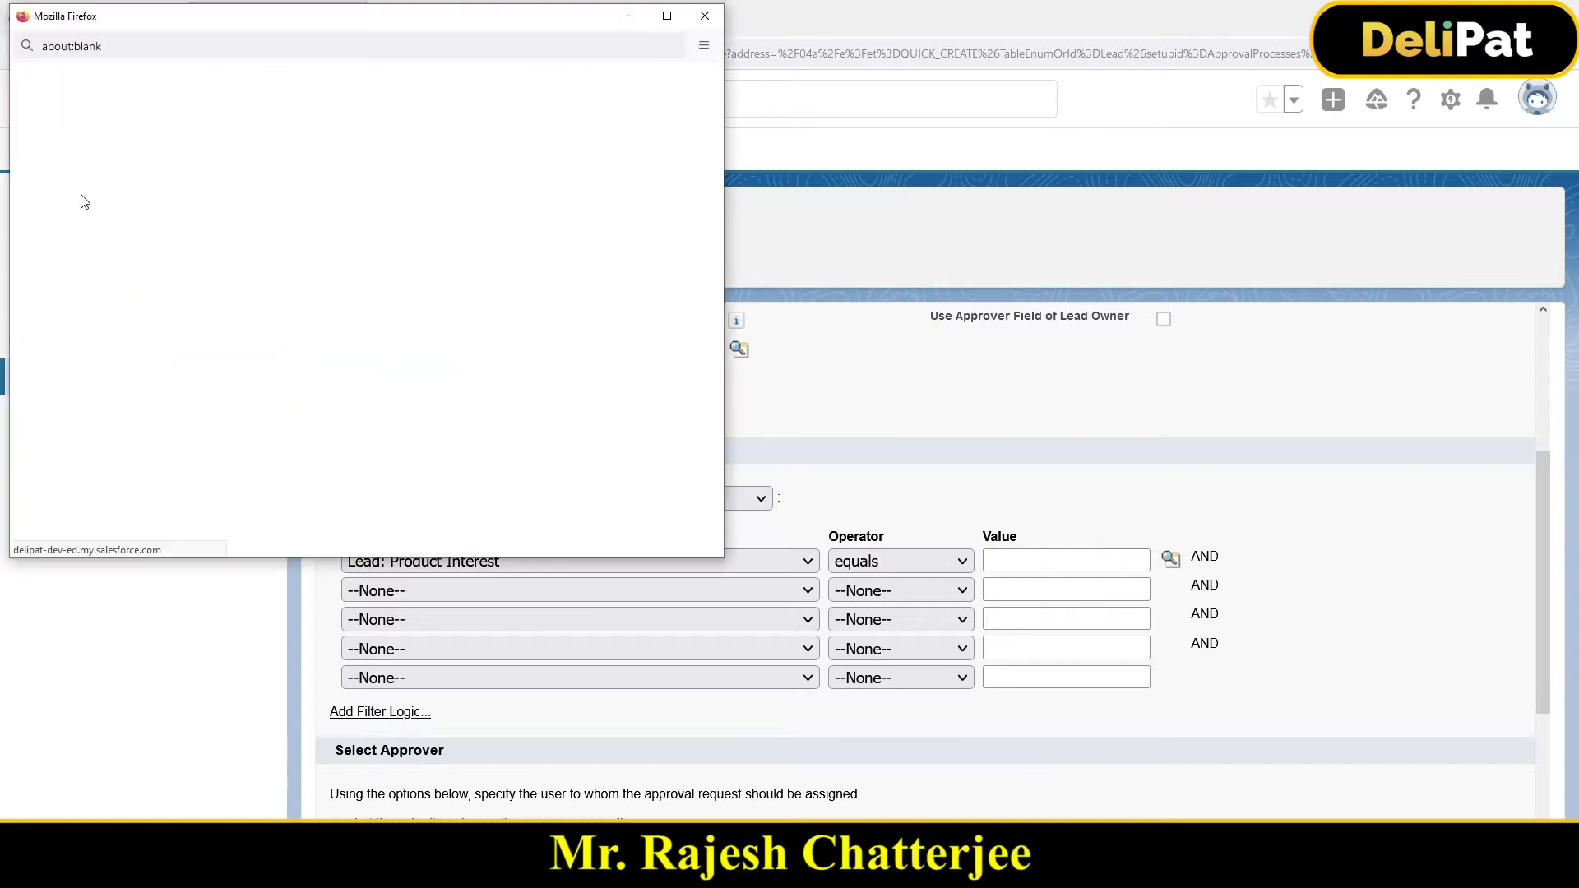
pyautogui.click(33, 174)
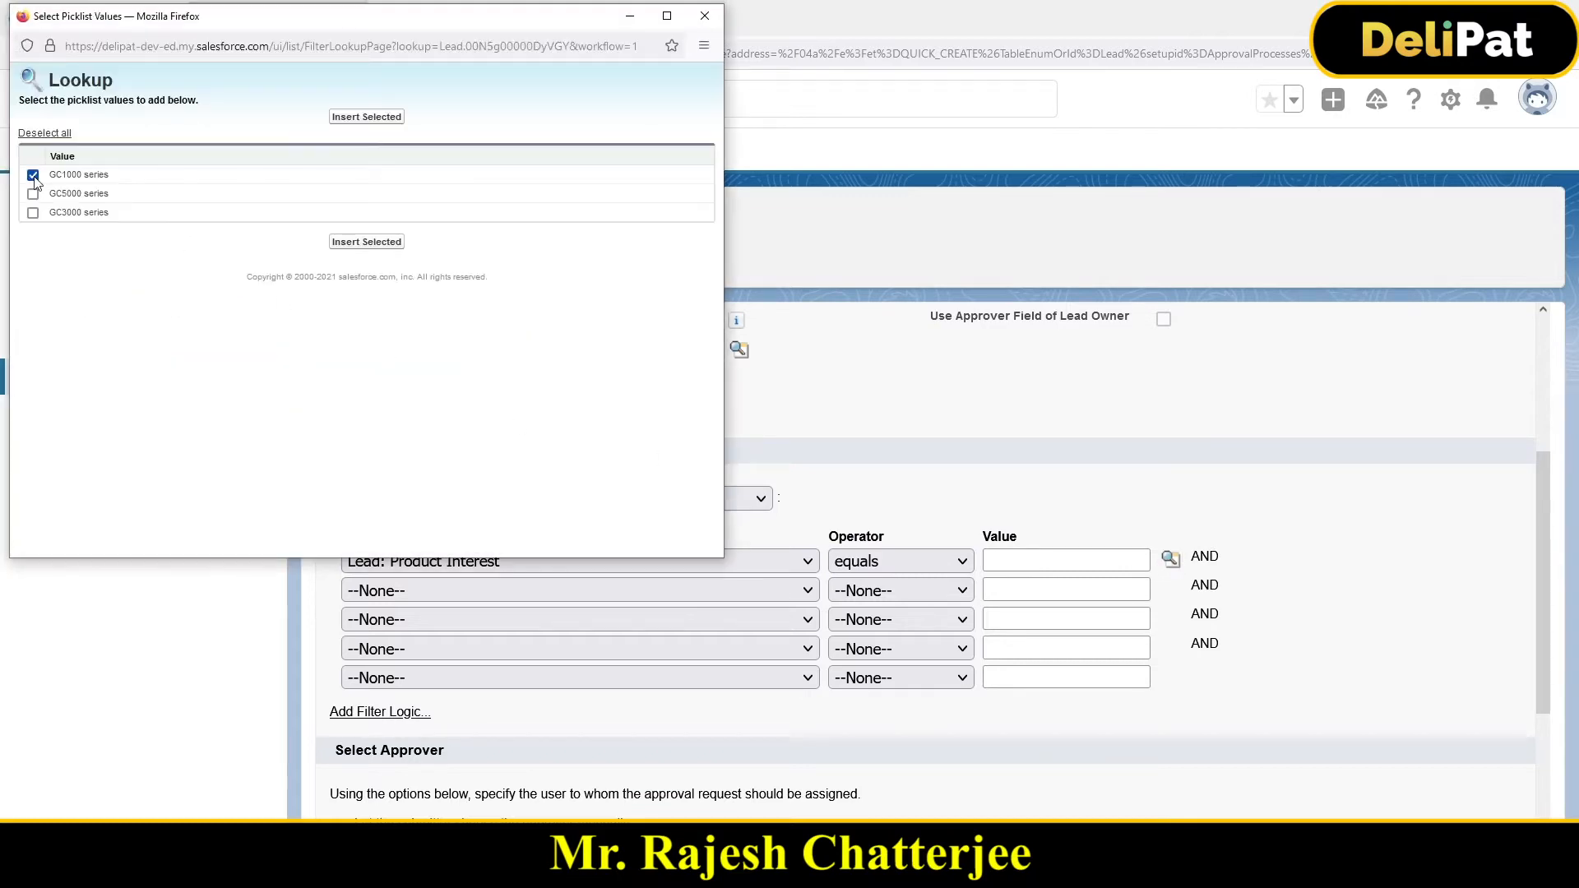
pyautogui.click(367, 242)
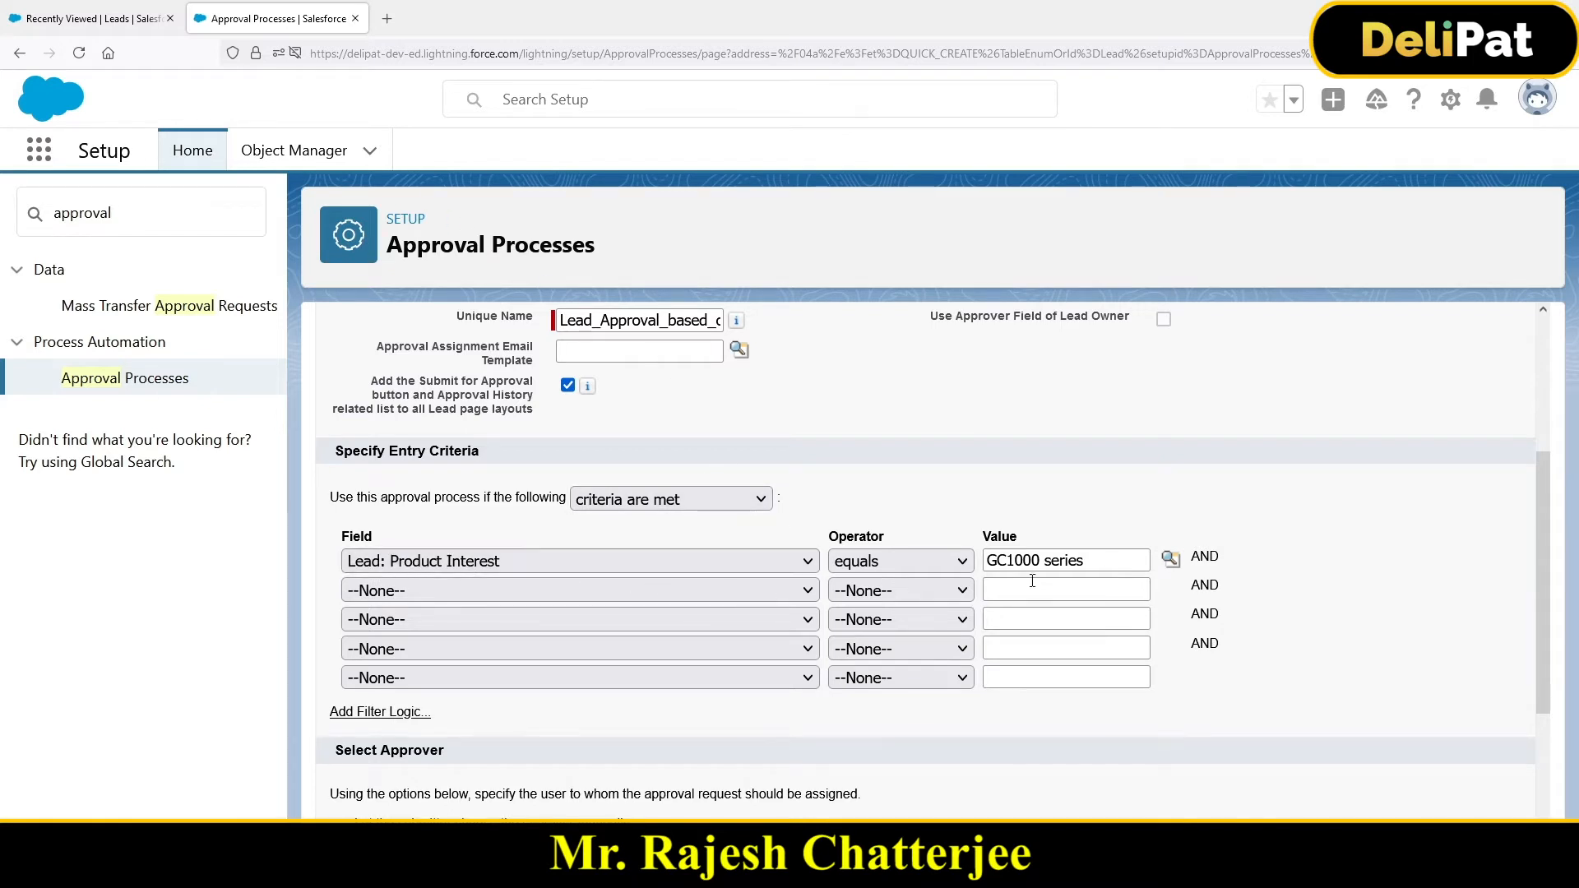
# Search Setup for "users" and open the Users page in a separate browser tab
pyautogui.scroll(-3, 970, 667)
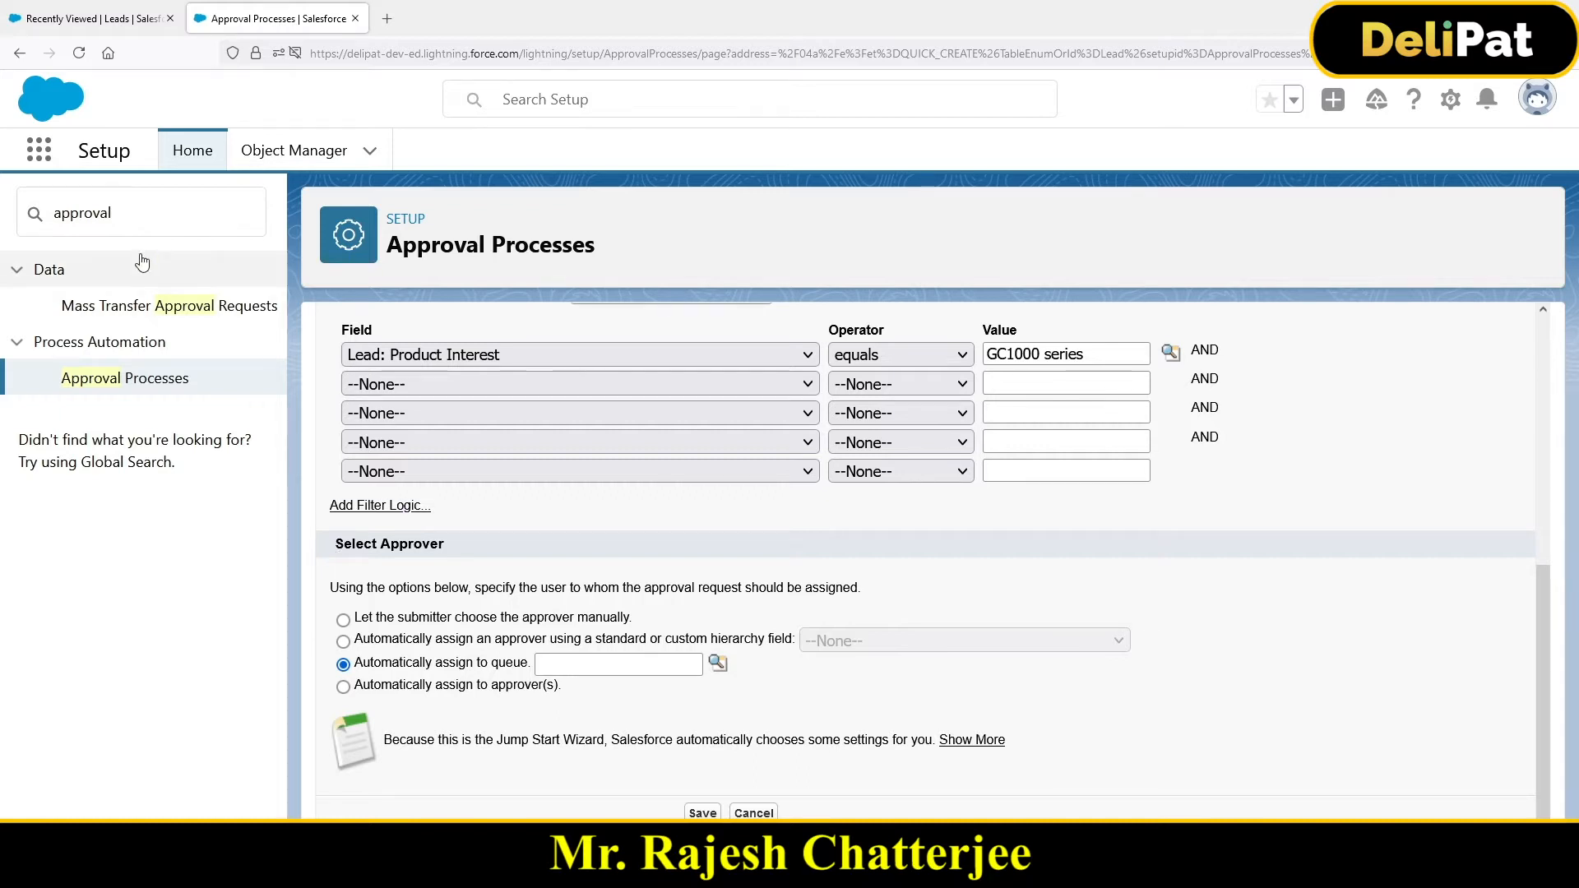
pyautogui.doubleClick(72, 215)
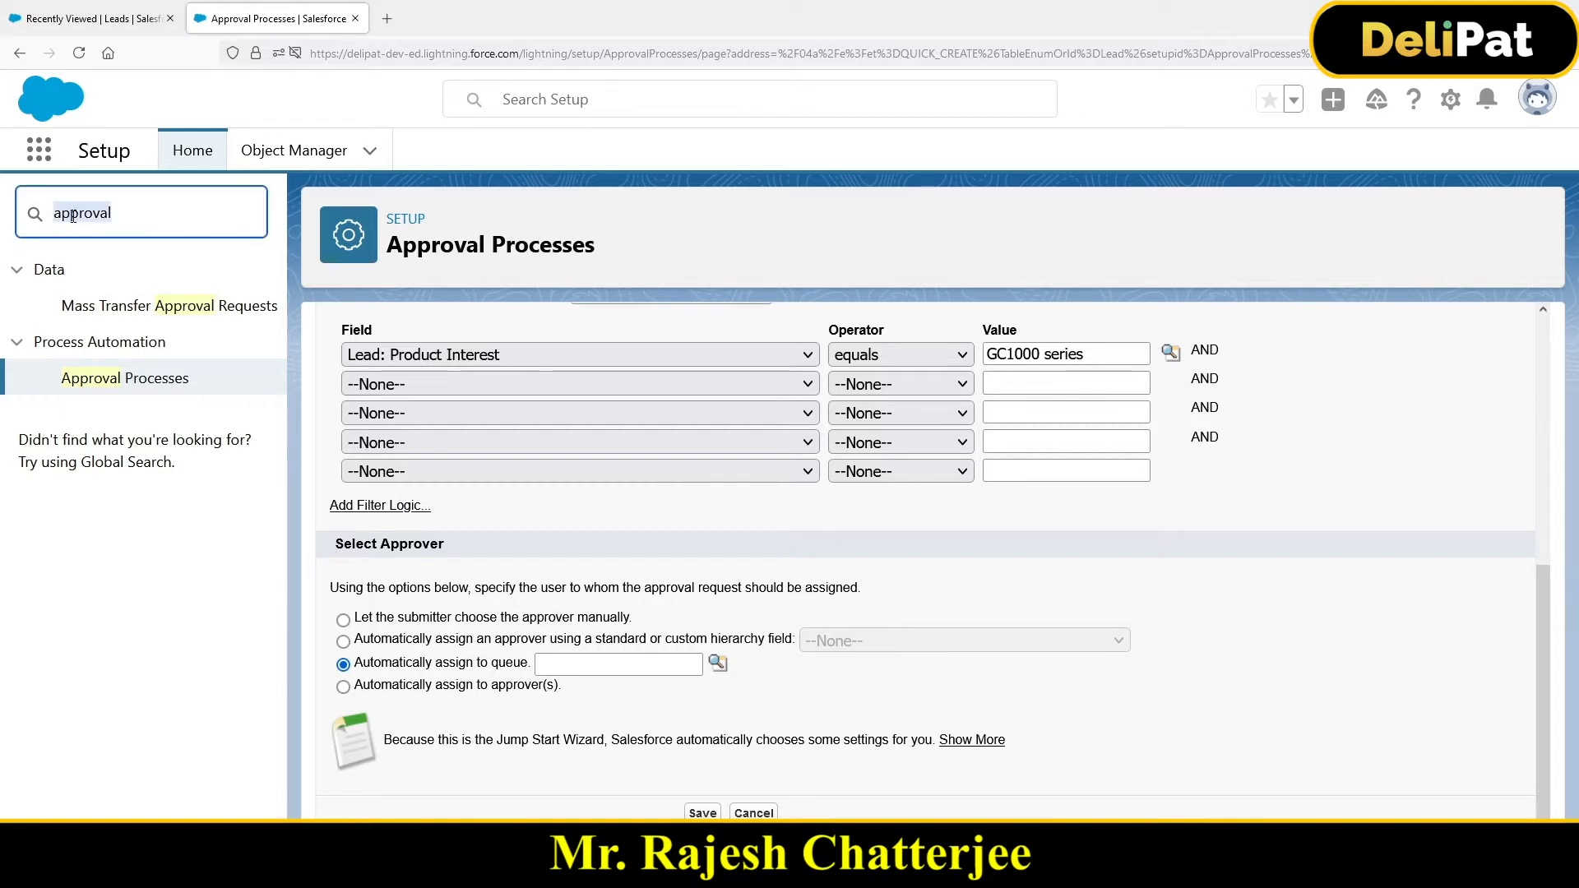
pyautogui.write('users')
pyautogui.rightClick(92, 562)
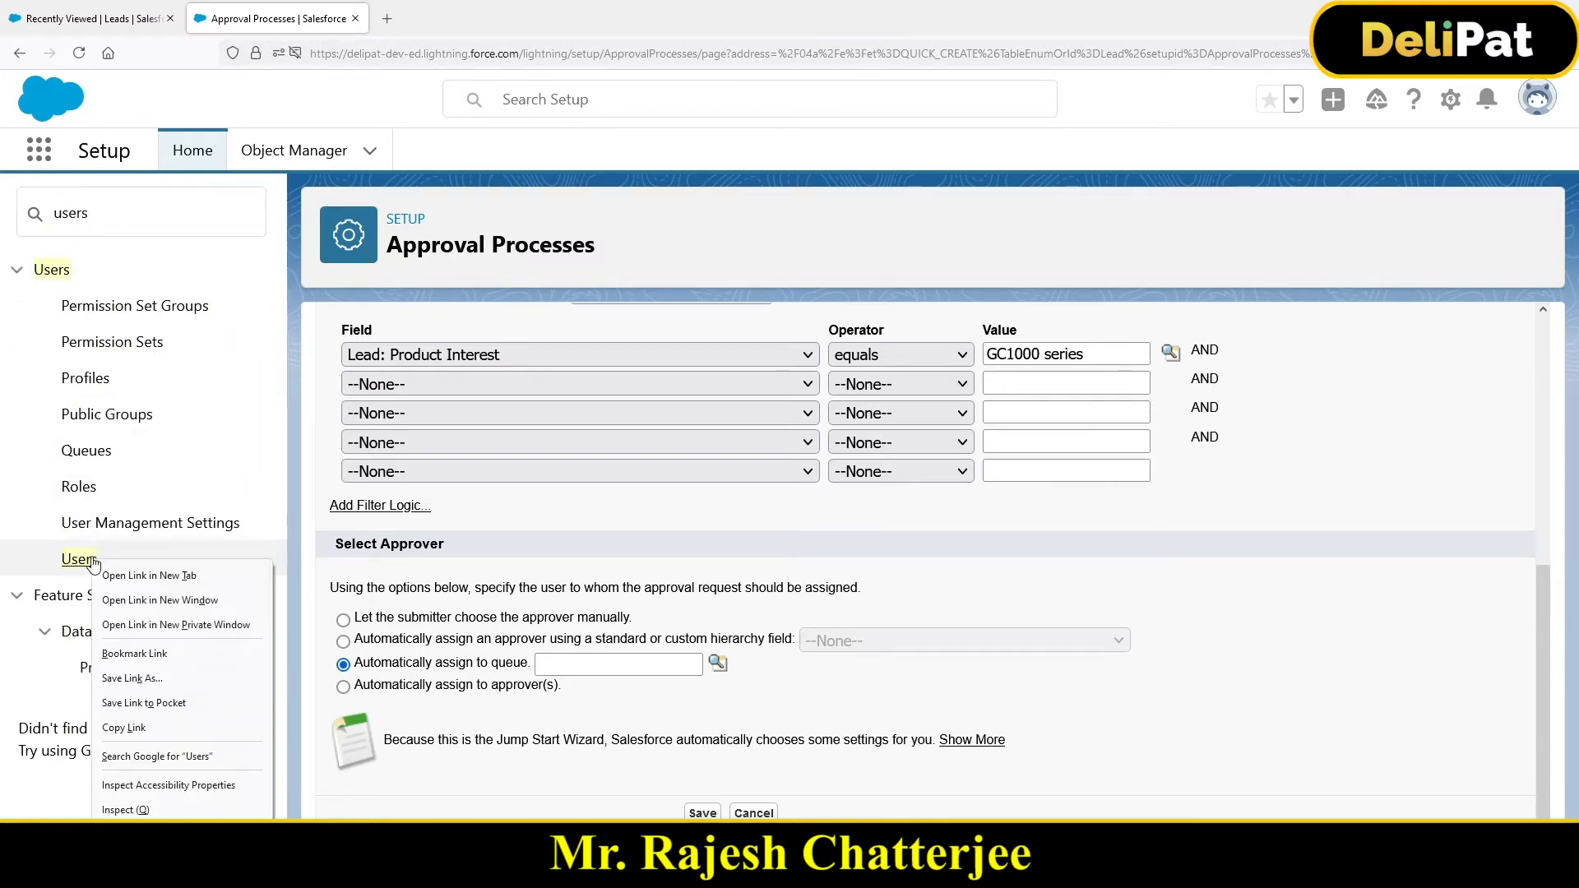
pyautogui.click(149, 575)
pyautogui.click(443, 25)
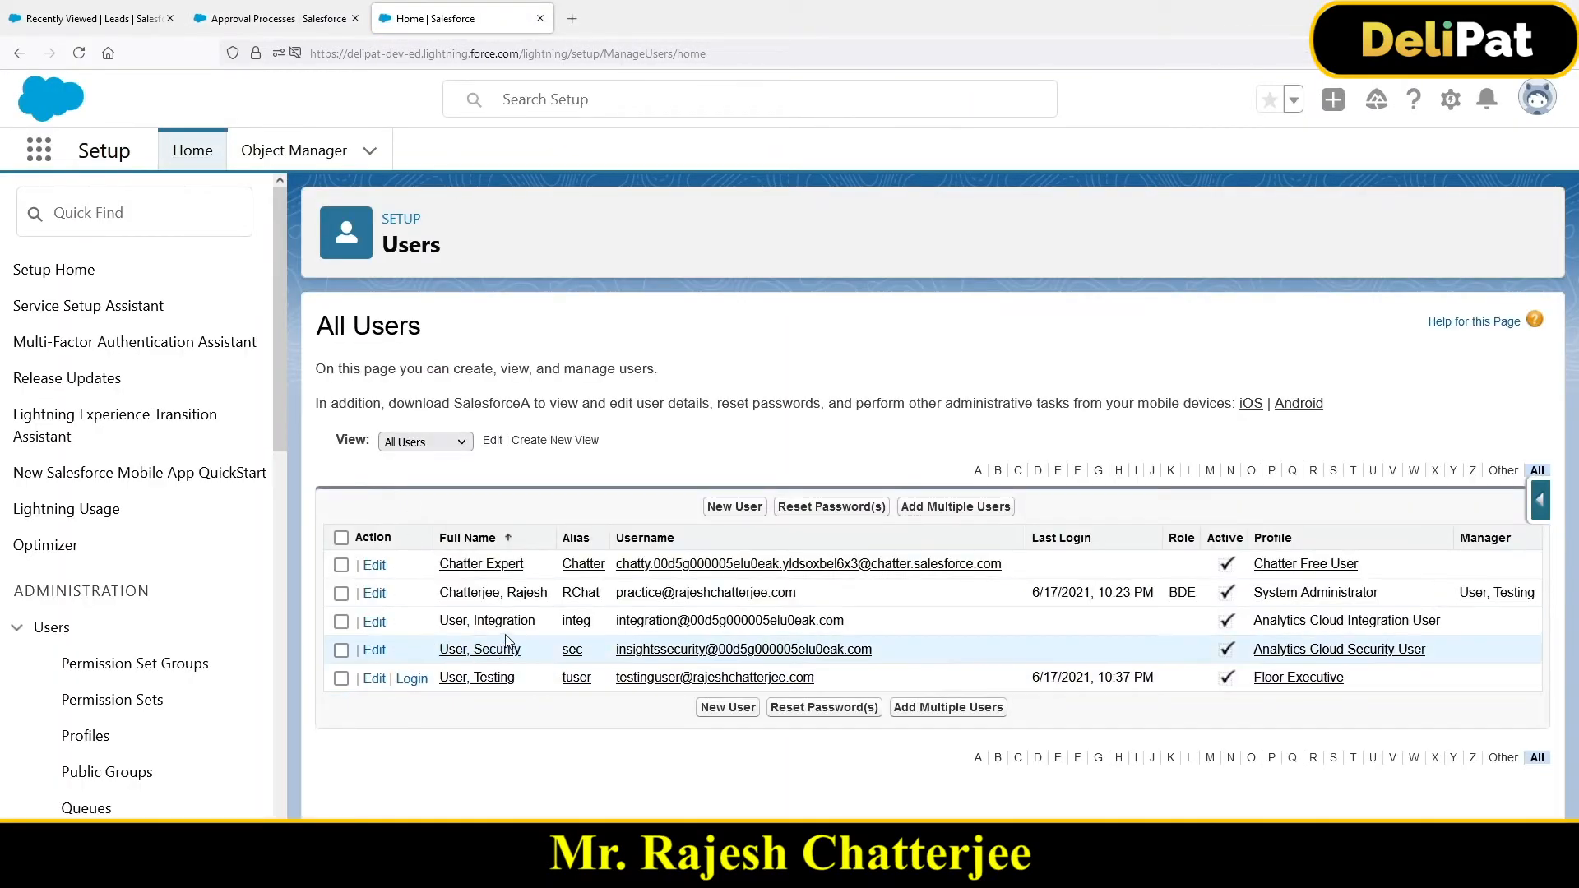
# Check the Manager field in the System Administrator user's Approver Settings and cancel the edit
pyautogui.click(374, 594)
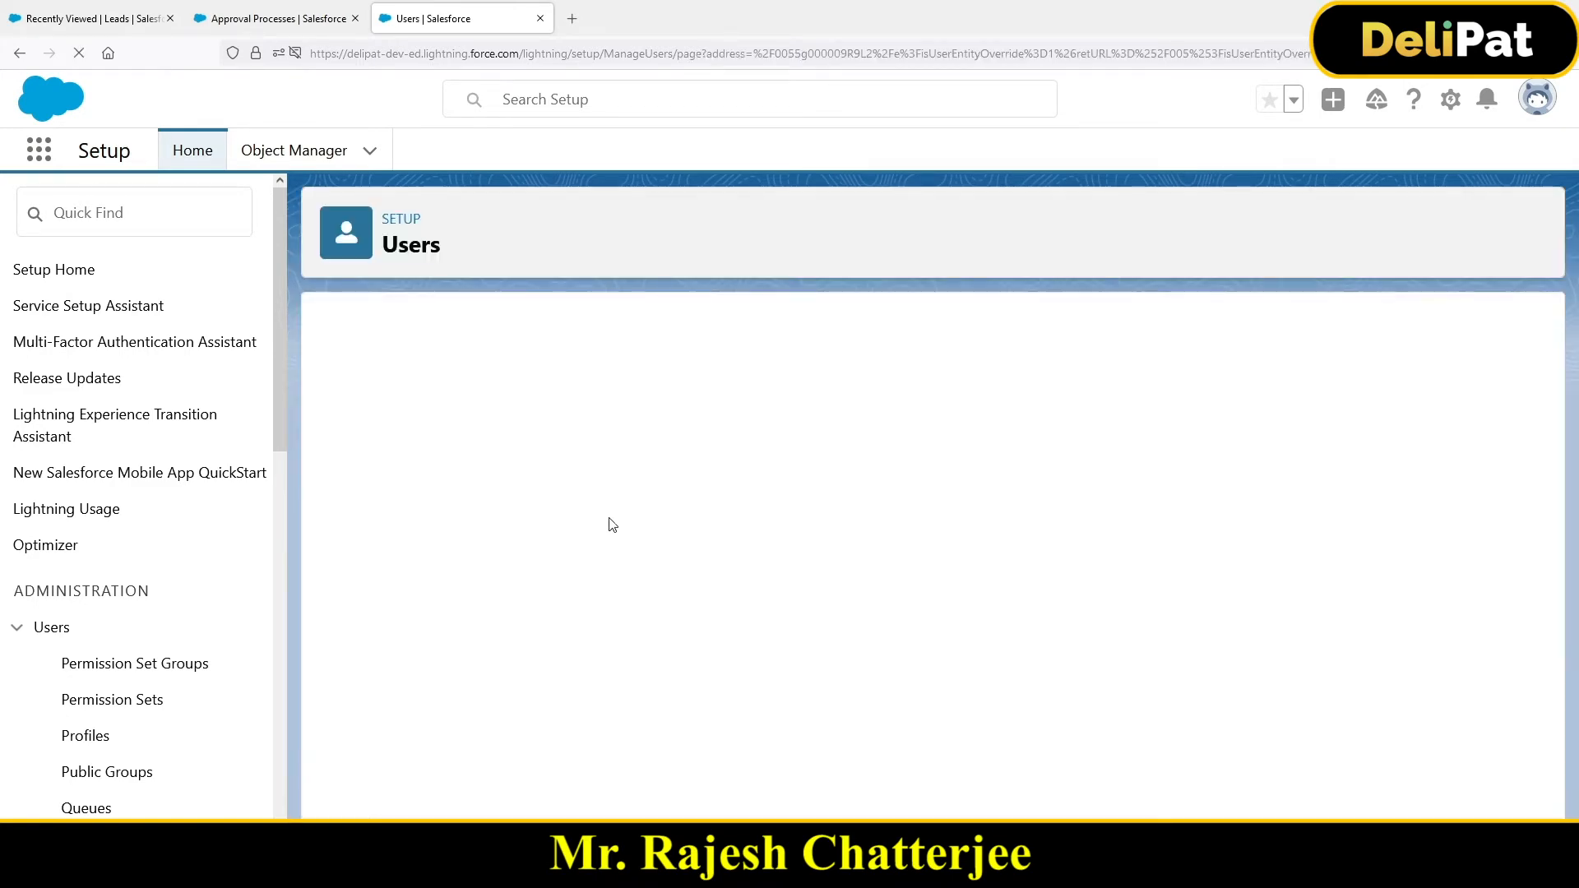
pyautogui.scroll(-10, 724, 591)
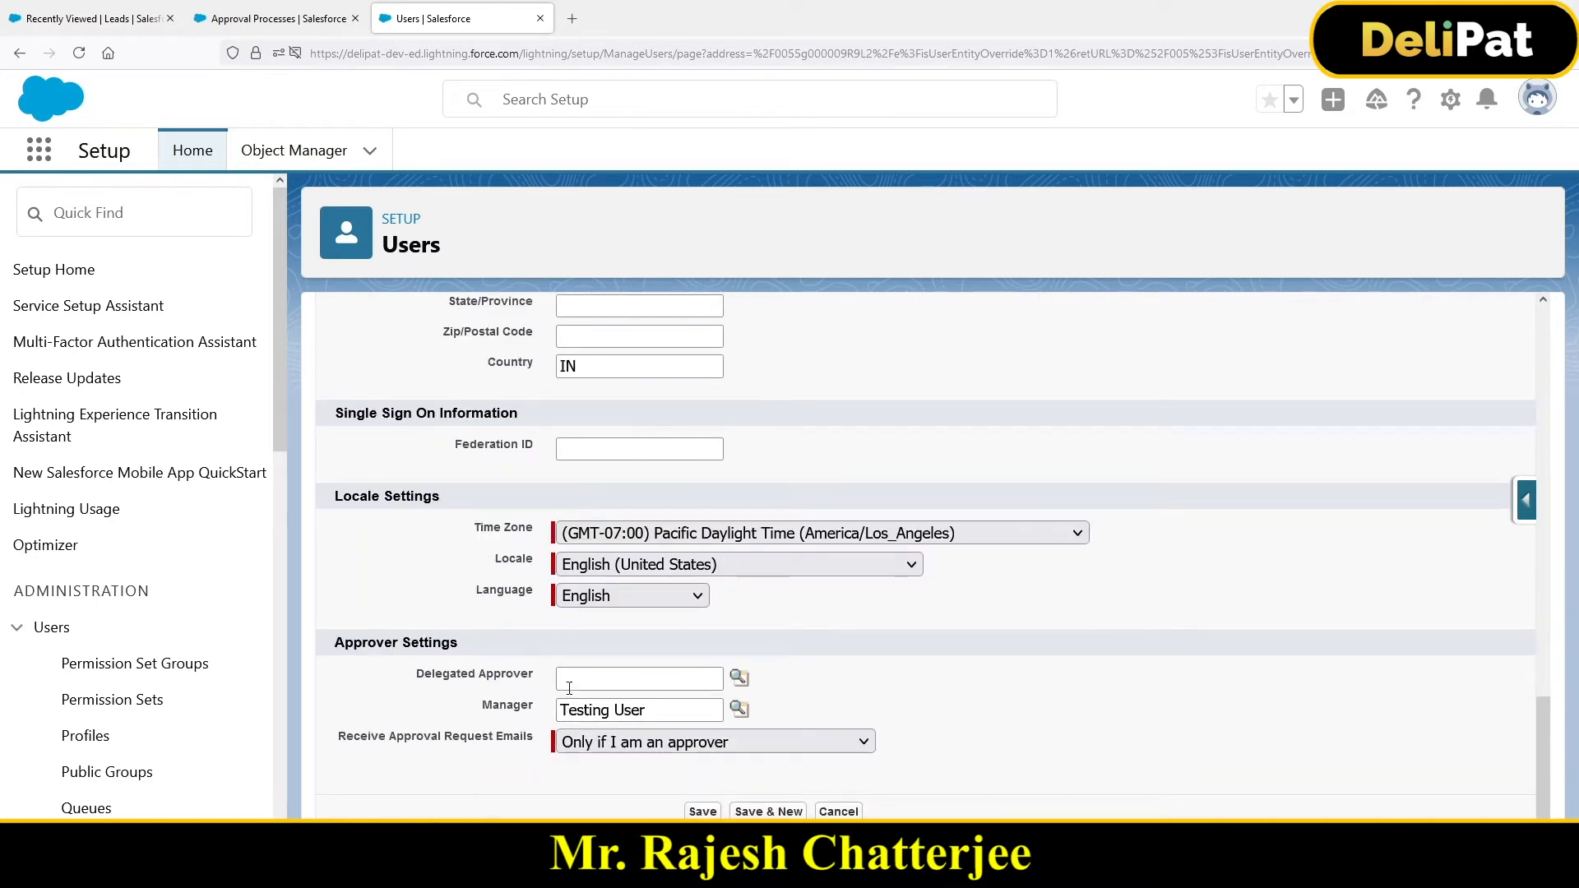
pyautogui.moveTo(482, 705); pyautogui.dragTo(529, 705)
pyautogui.moveTo(645, 710); pyautogui.dragTo(556, 713)
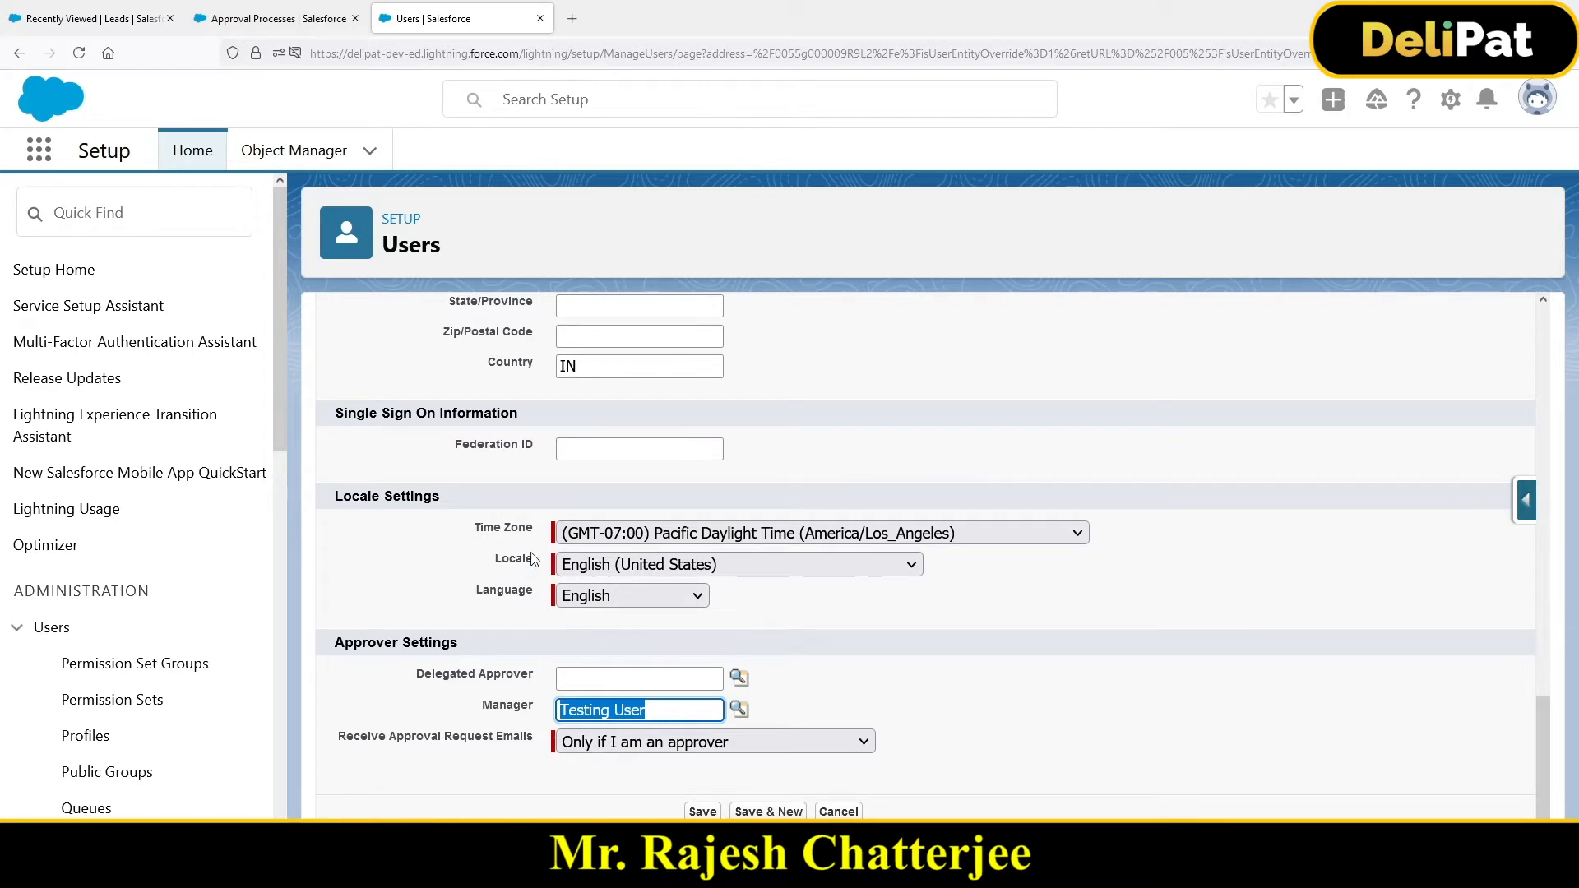
pyautogui.click(835, 812)
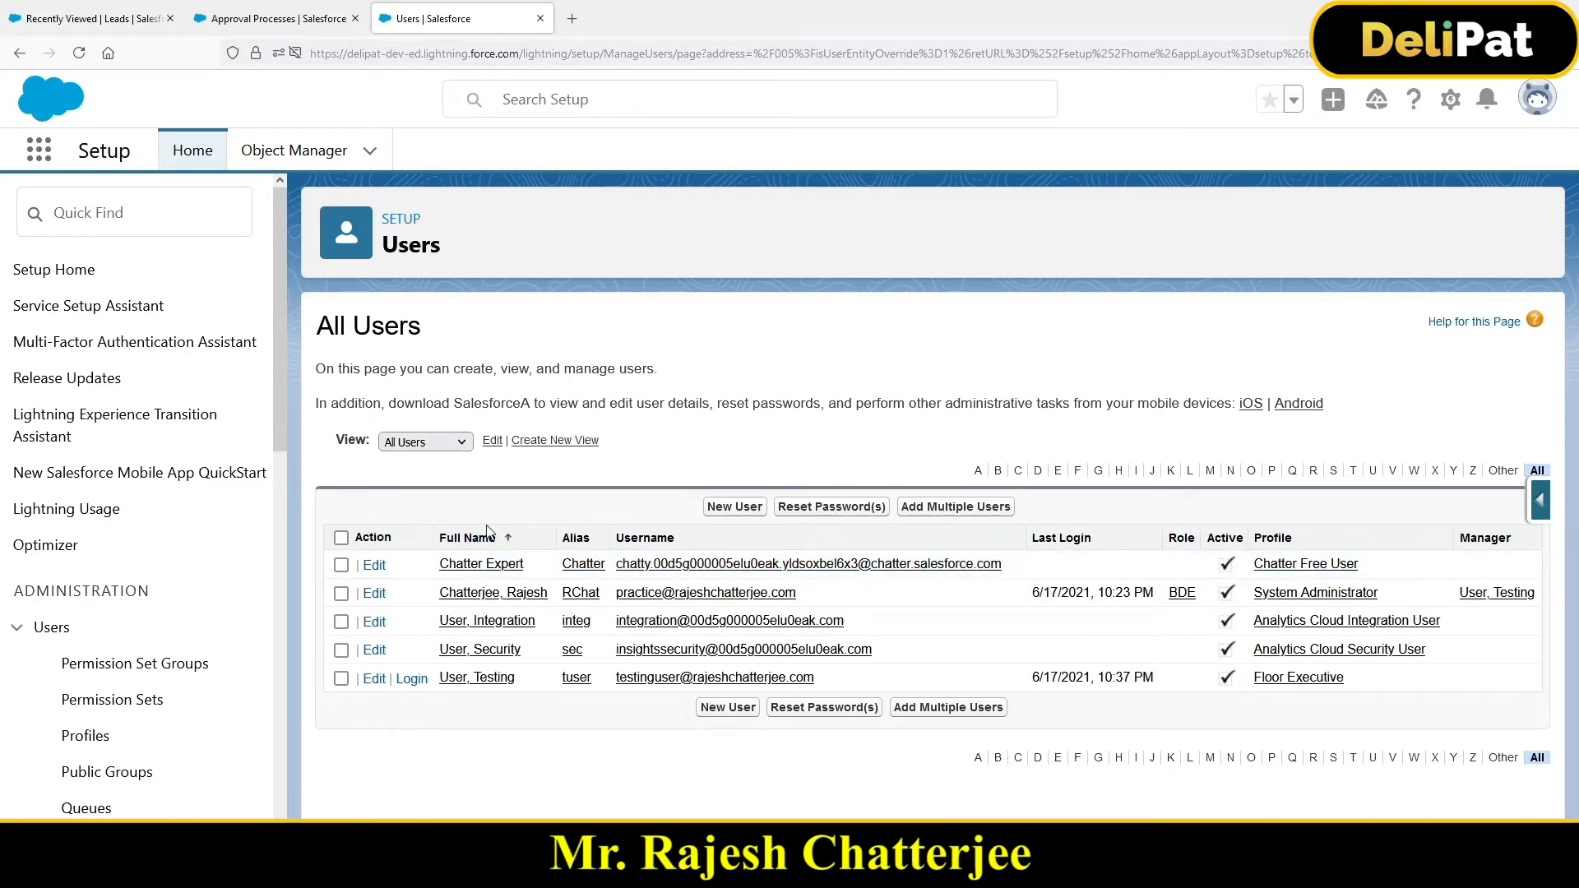
# Return to the approval process form and let the submitter choose the approver manually
pyautogui.click(209, 12)
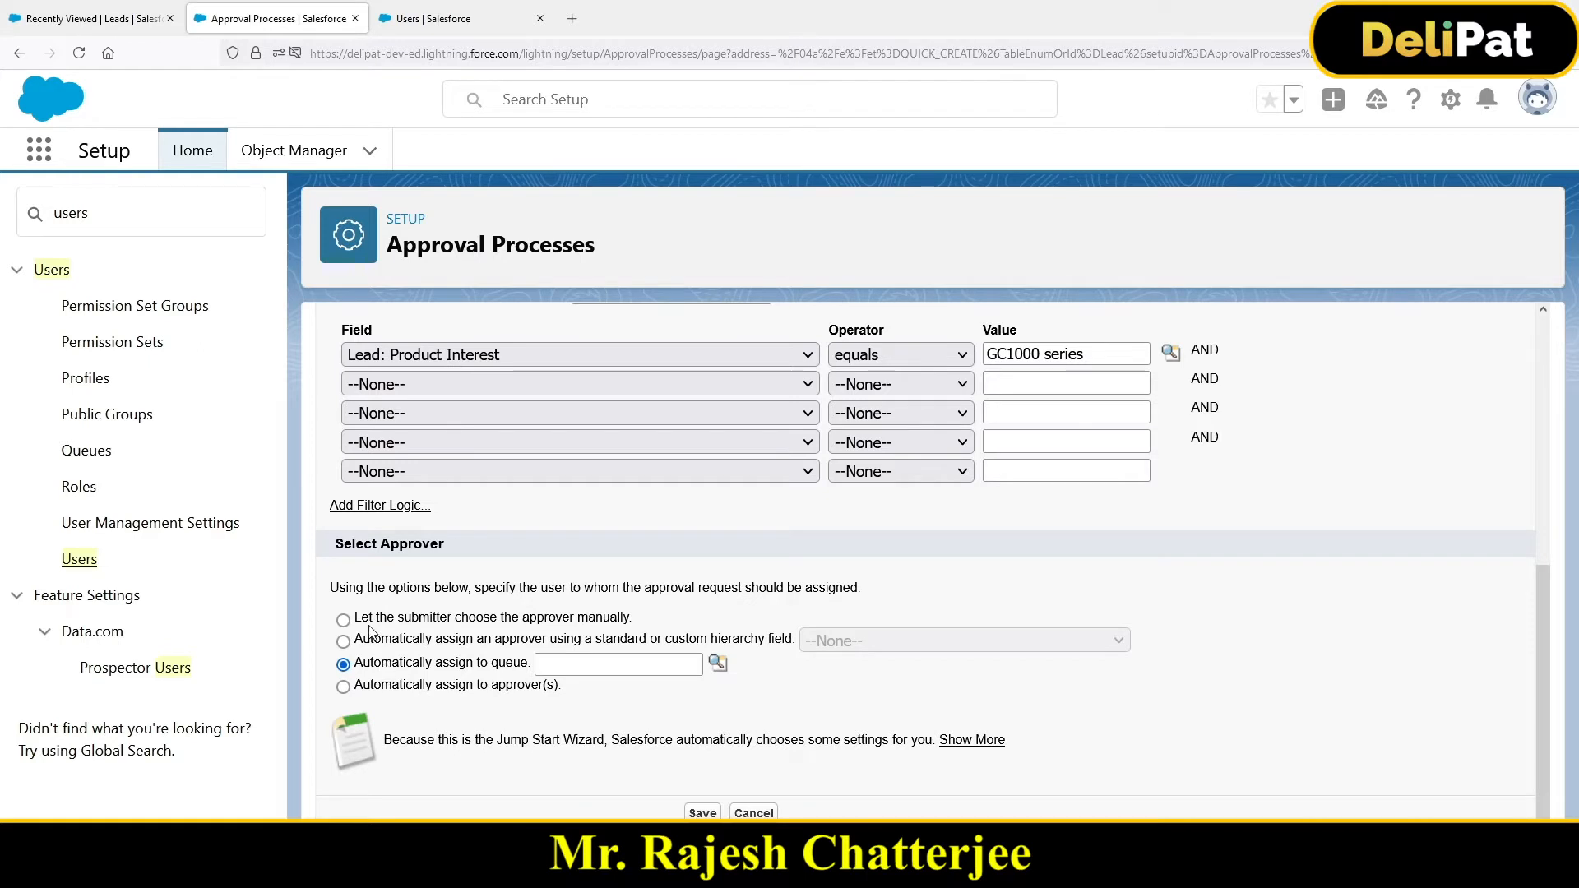
pyautogui.moveTo(357, 622); pyautogui.dragTo(655, 610)
pyautogui.click(473, 621)
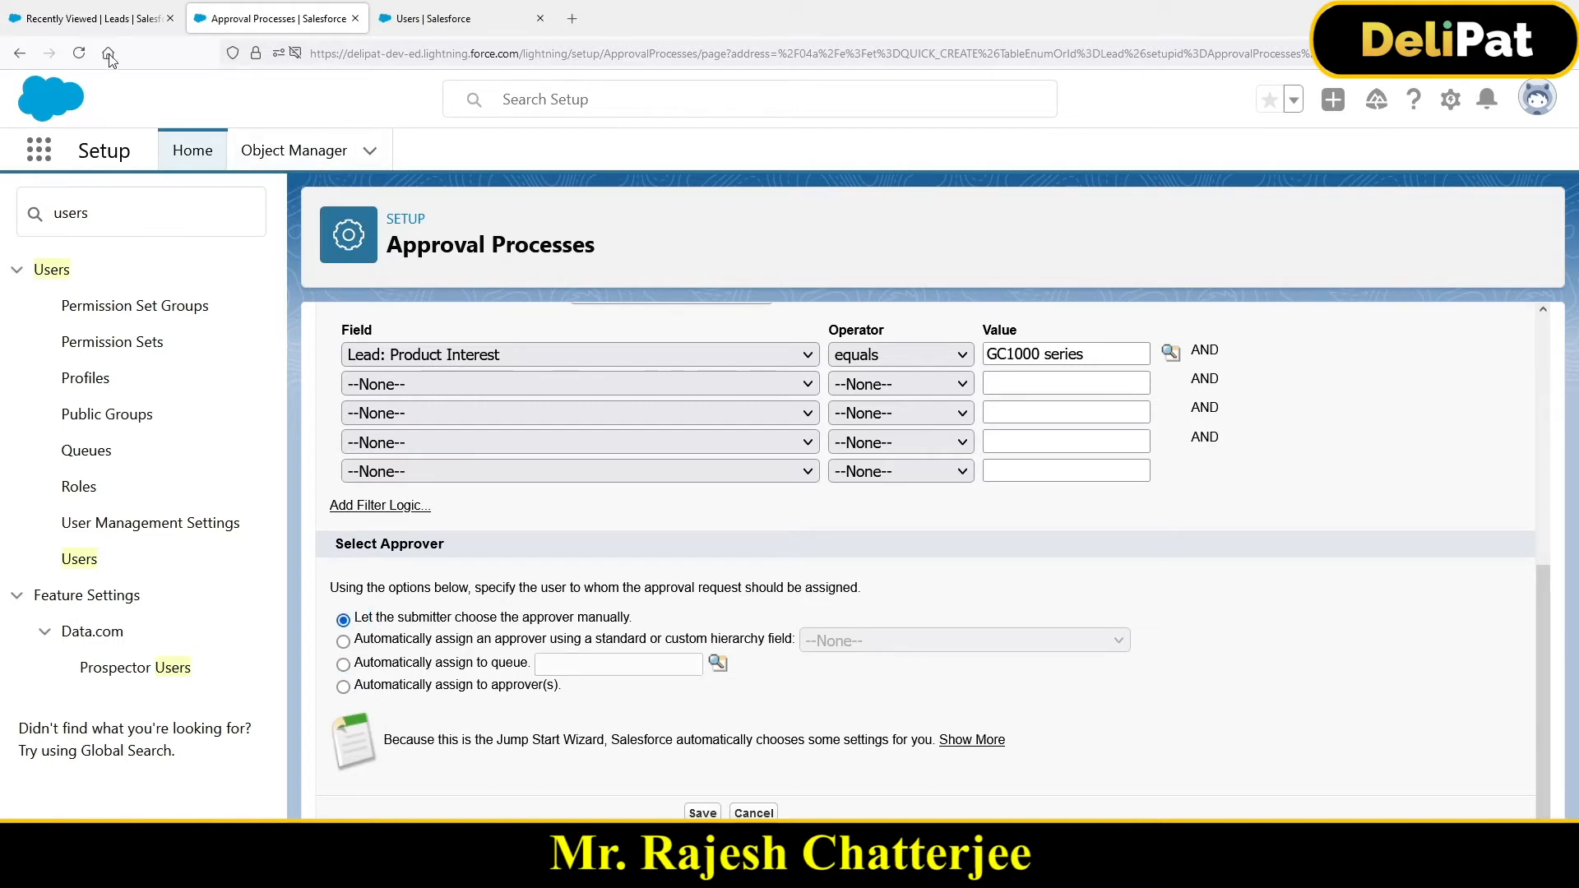
# Open the recently viewed lead of company xyz and try to submit it for approval without comments, reopening the submission dialog after the first attempt
pyautogui.click(90, 18)
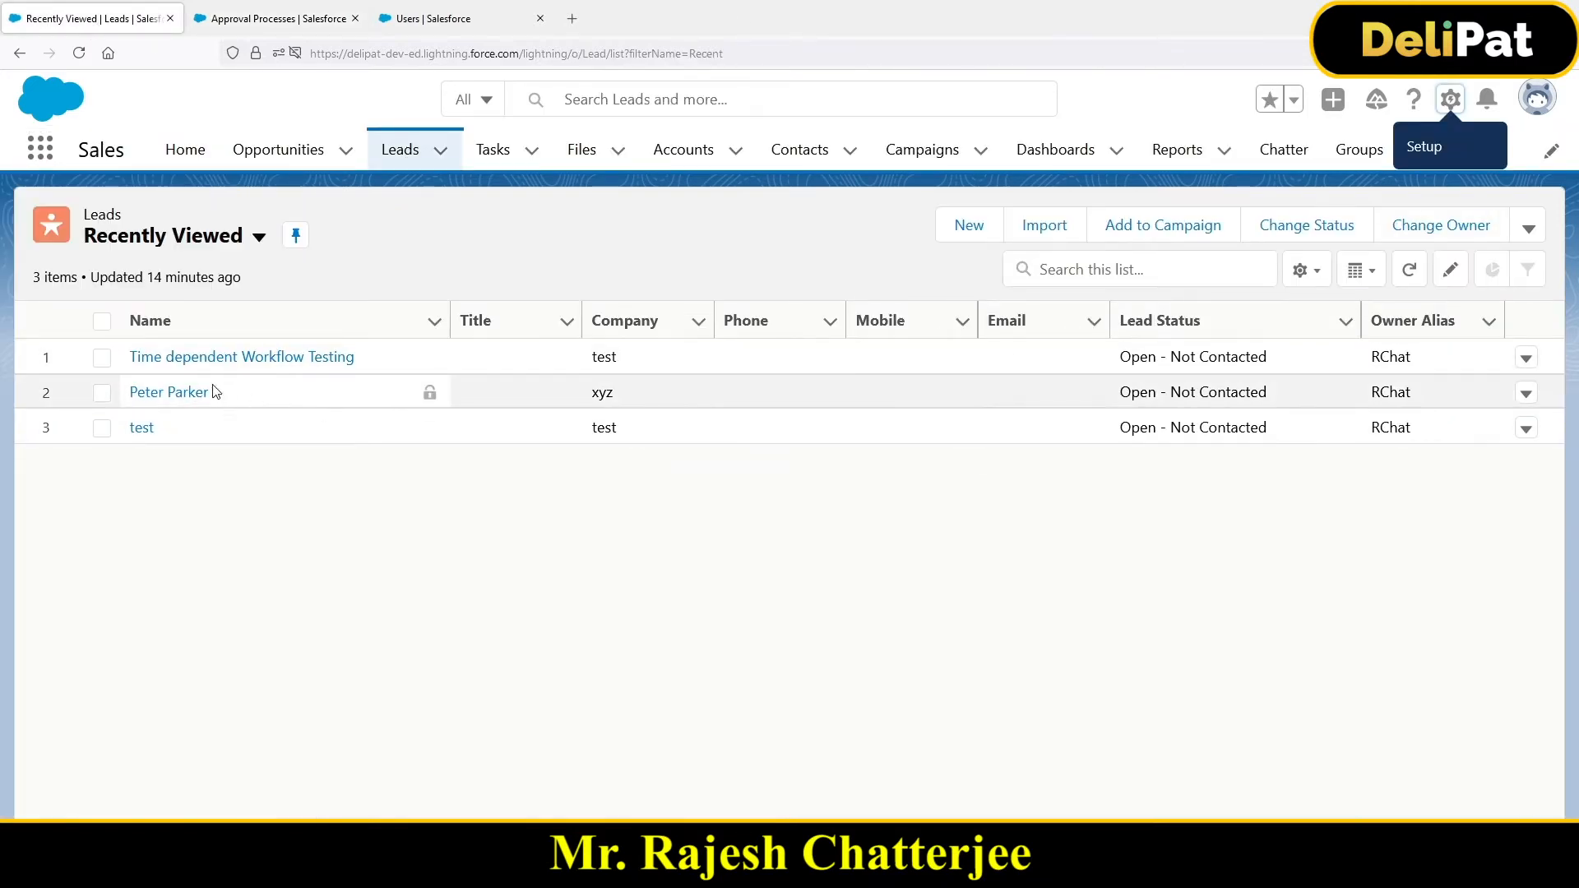
pyautogui.click(173, 393)
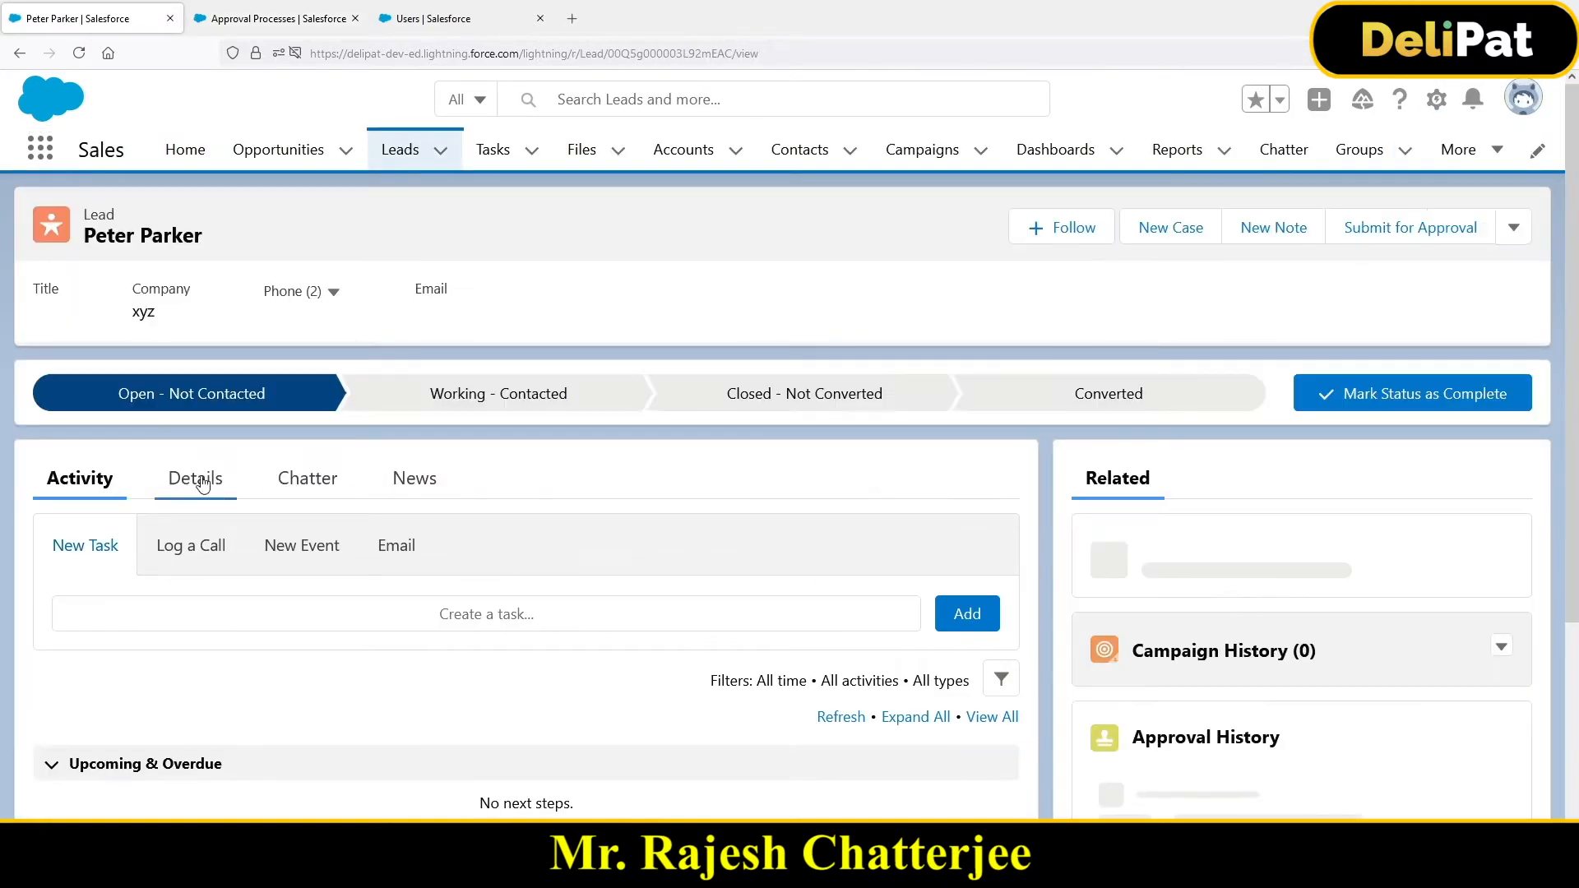
pyautogui.click(170, 475)
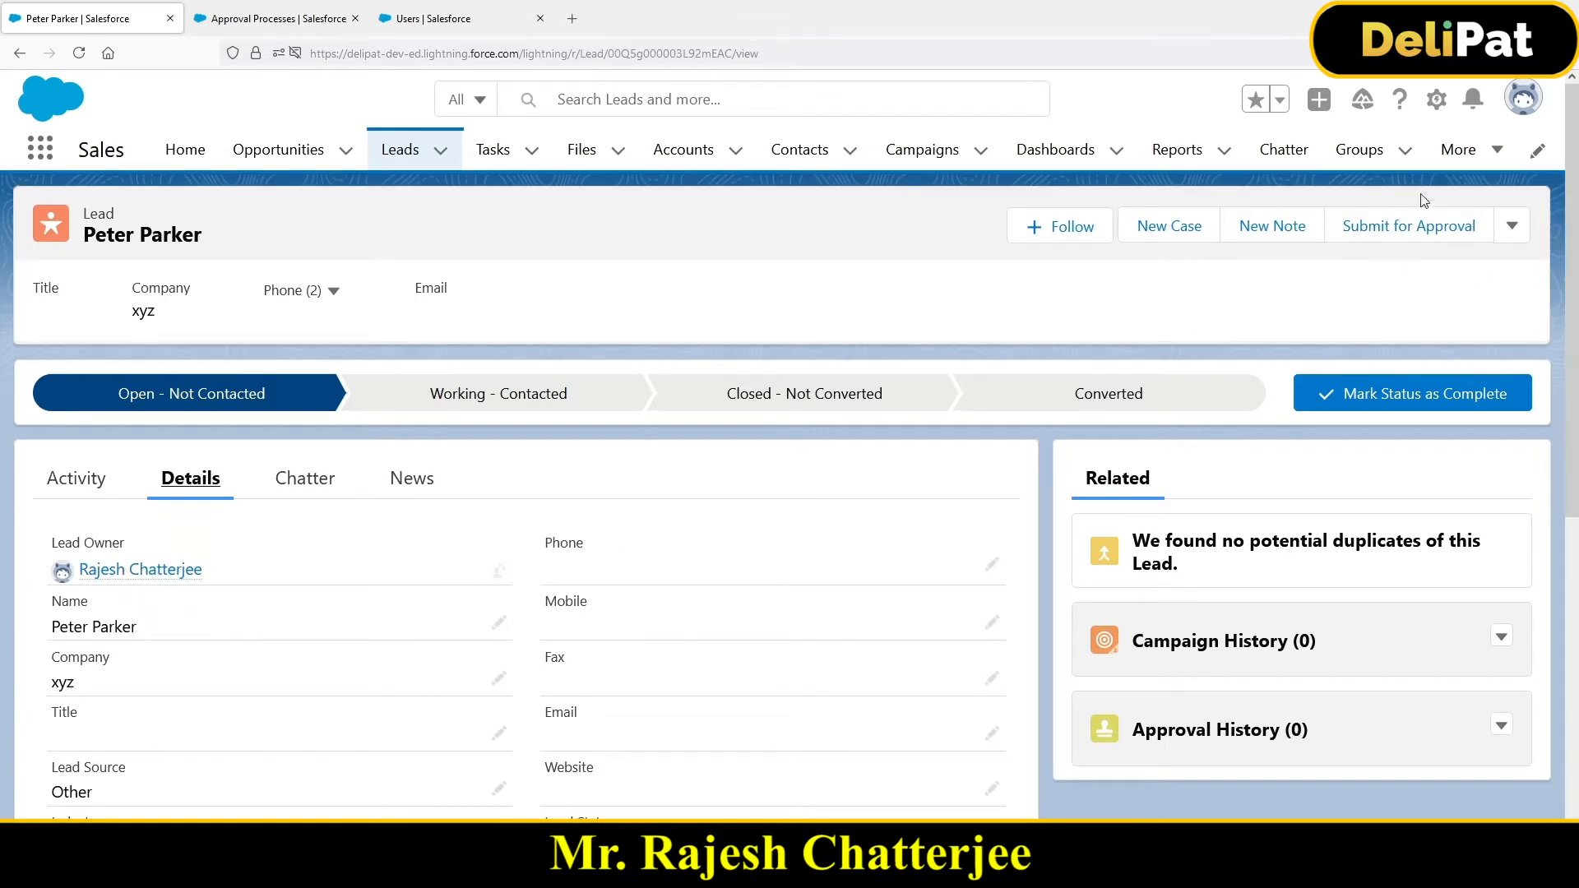
pyautogui.click(1408, 235)
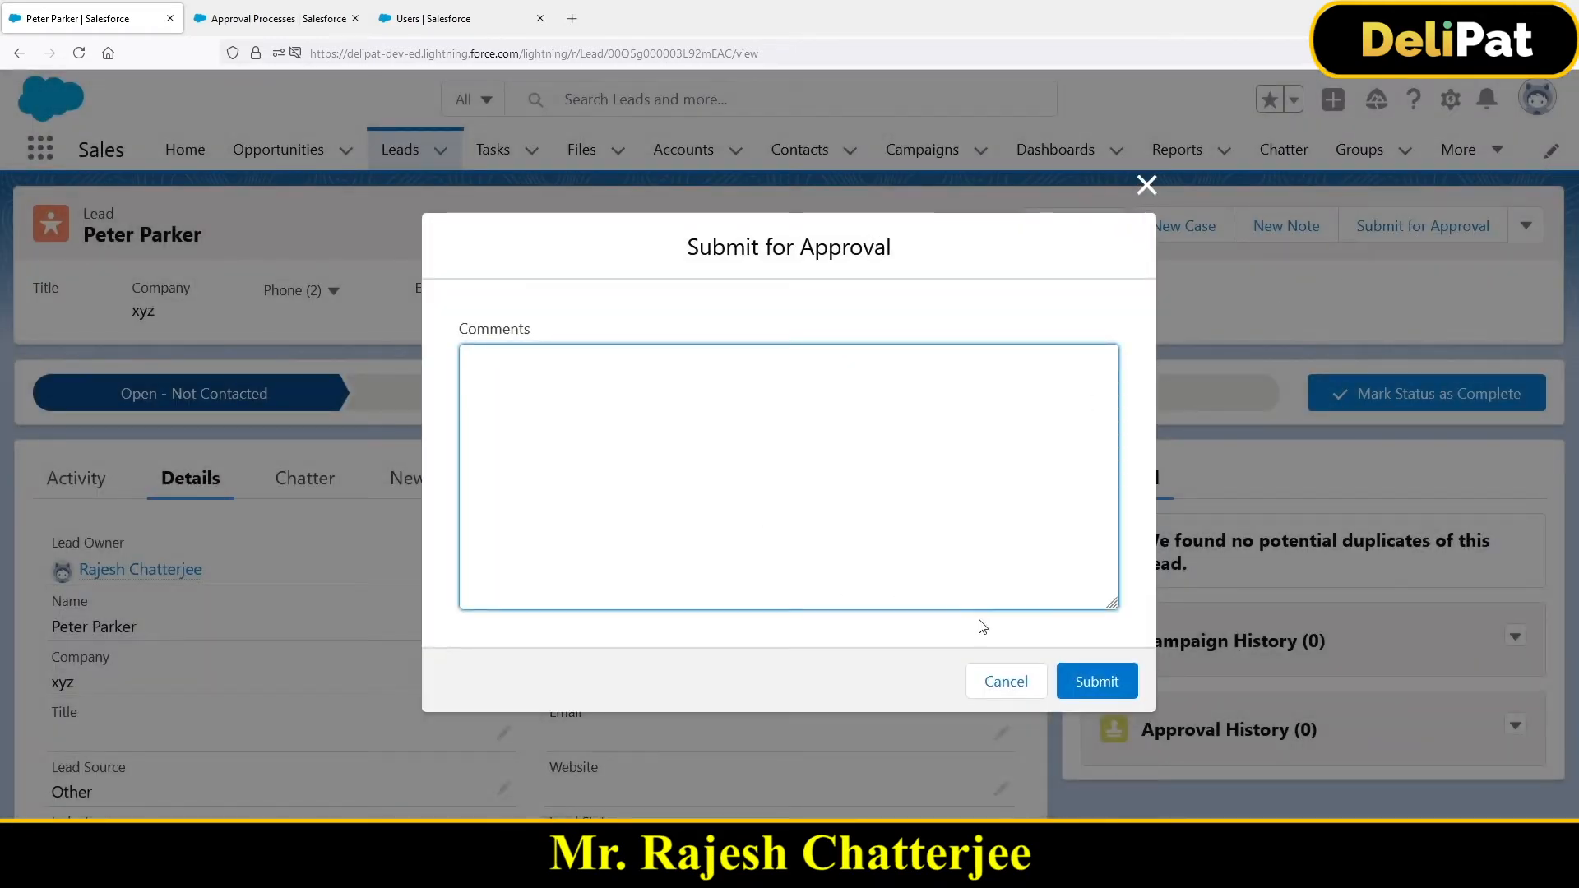
pyautogui.click(1097, 683)
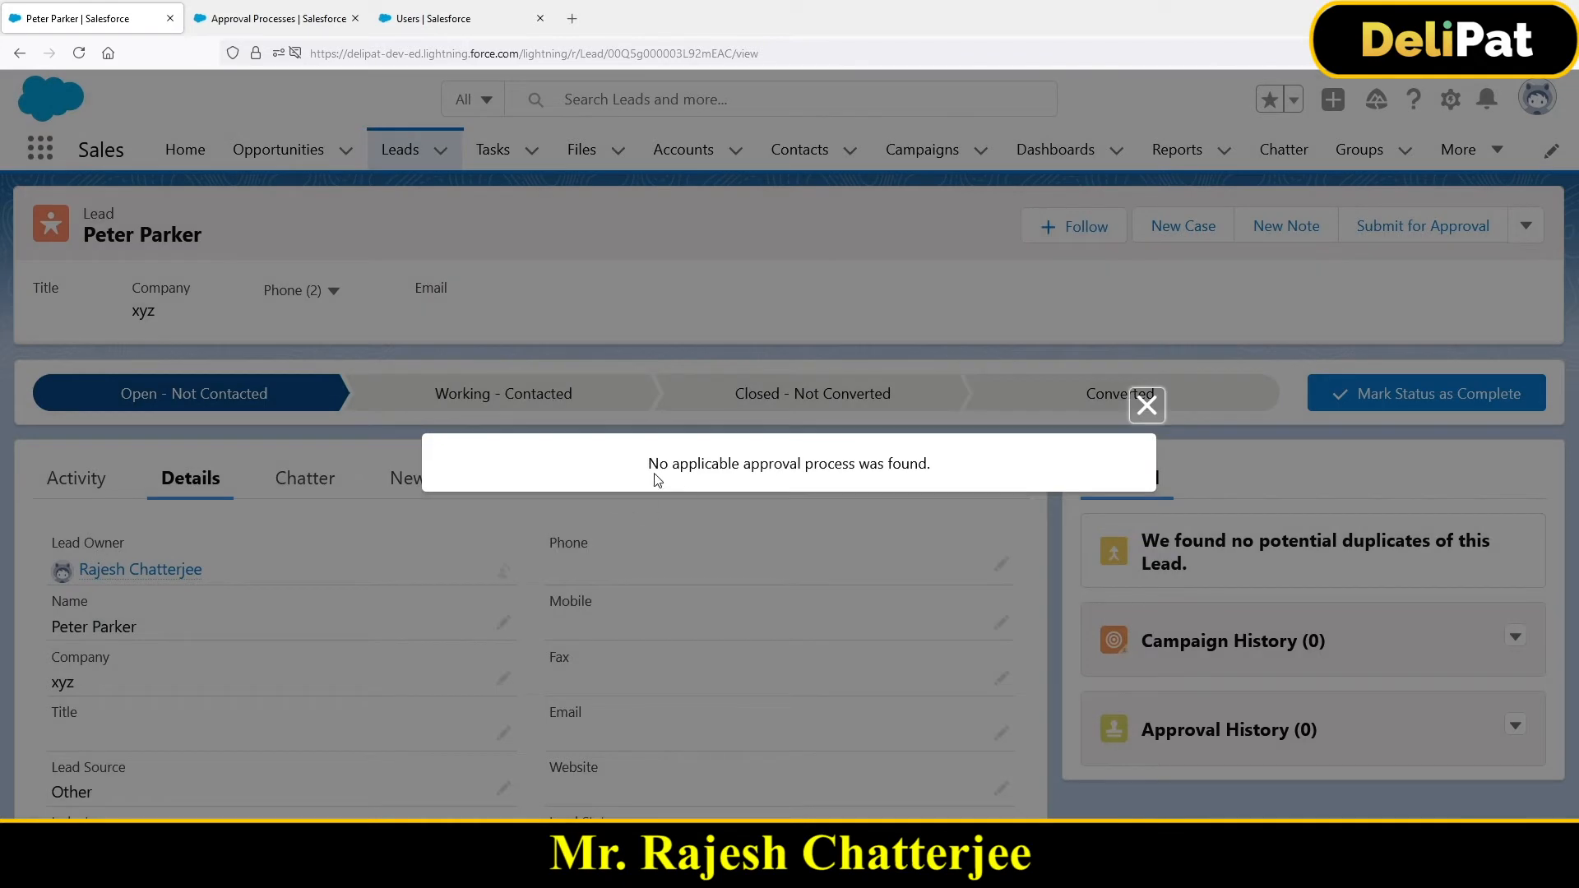
pyautogui.moveTo(658, 479); pyautogui.dragTo(938, 467)
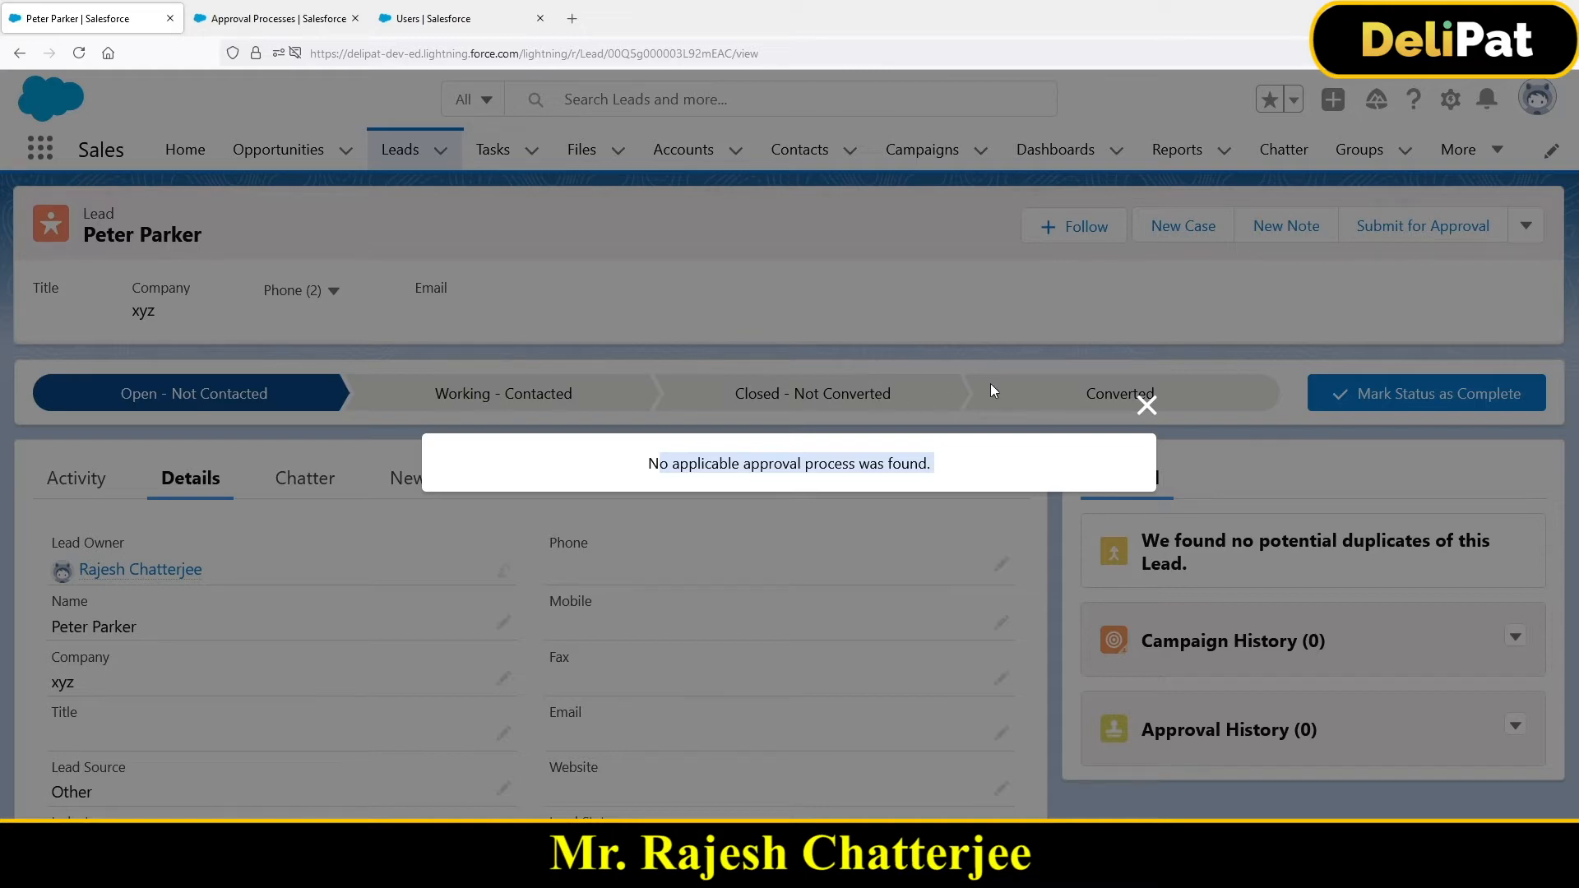
pyautogui.click(1147, 408)
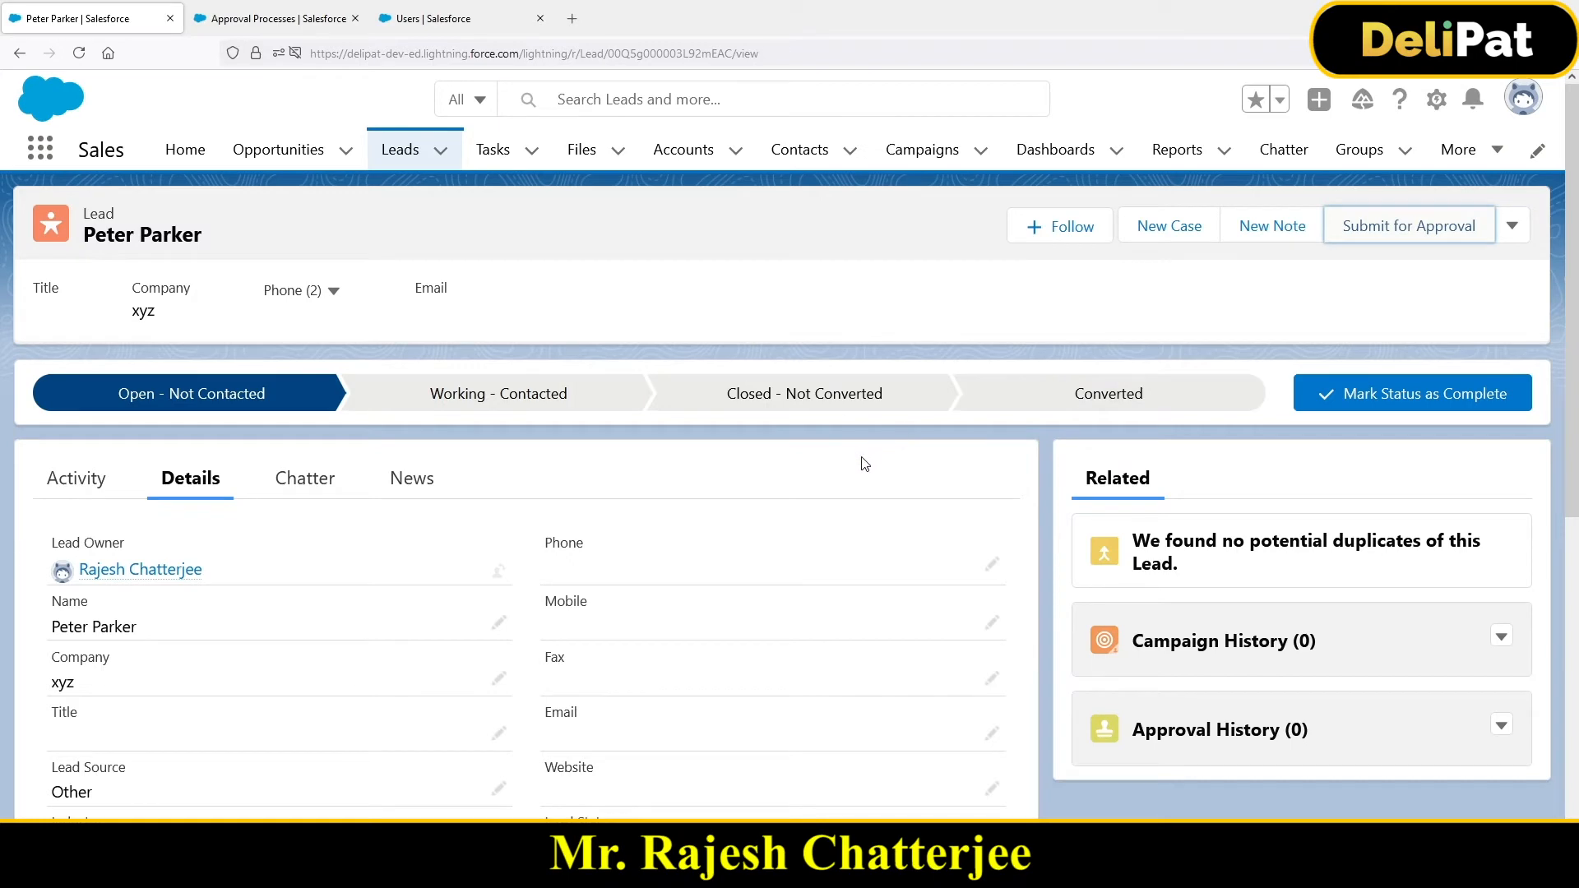
pyautogui.click(1384, 228)
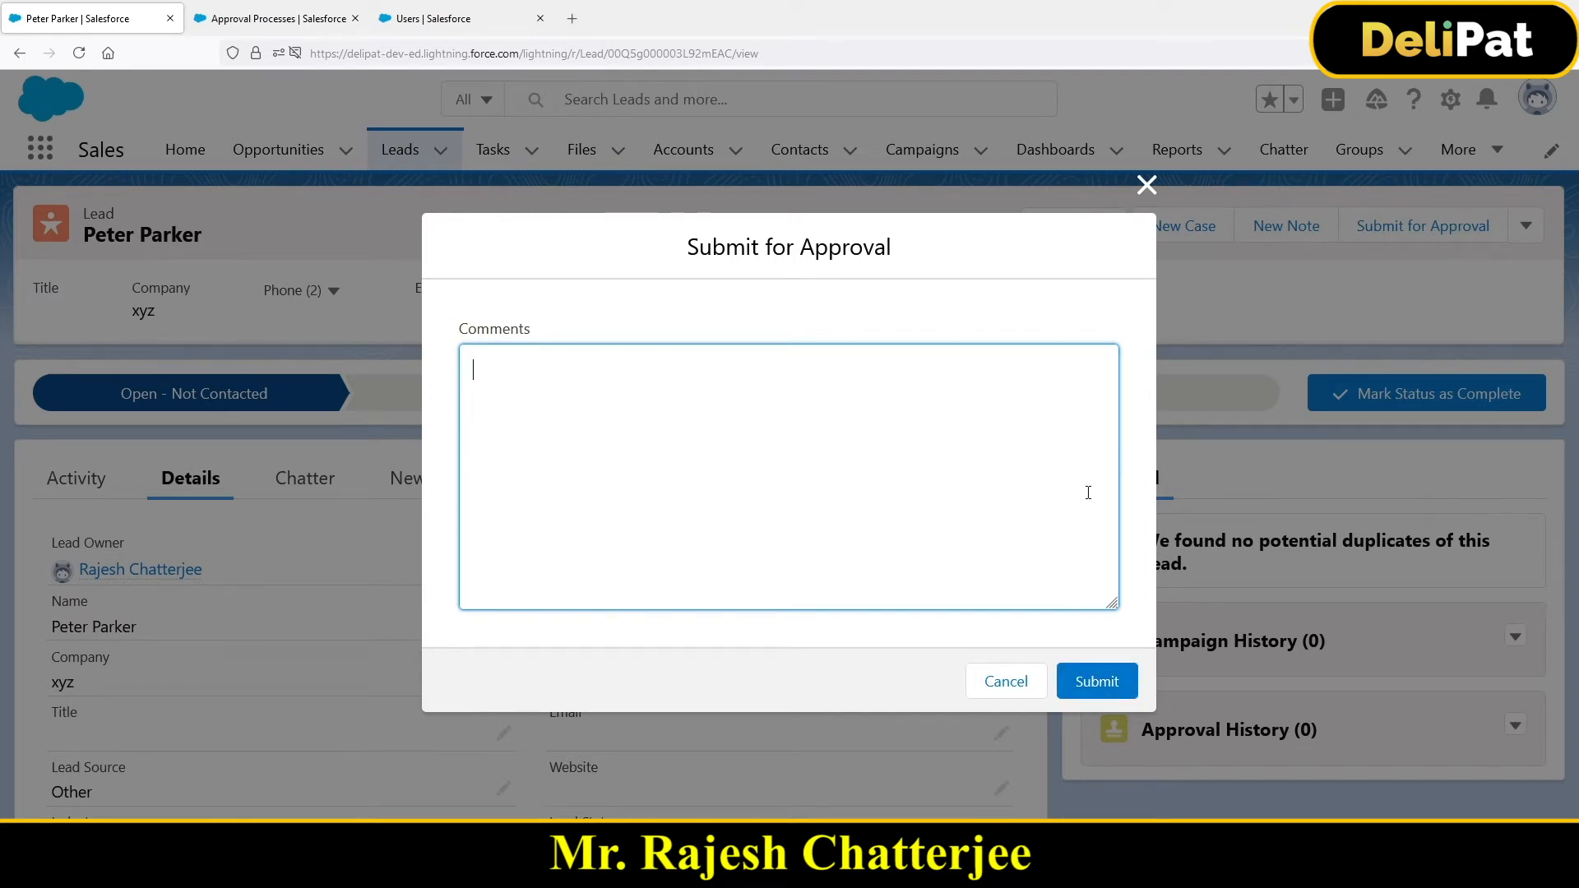
# Go back to the approval process form and review the option that lets the submitter choose the approver manually
pyautogui.click(259, 26)
pyautogui.moveTo(362, 621)
pyautogui.mouseDown()
pyautogui.moveTo(432, 619)
pyautogui.moveTo(354, 636)
pyautogui.mouseUp()
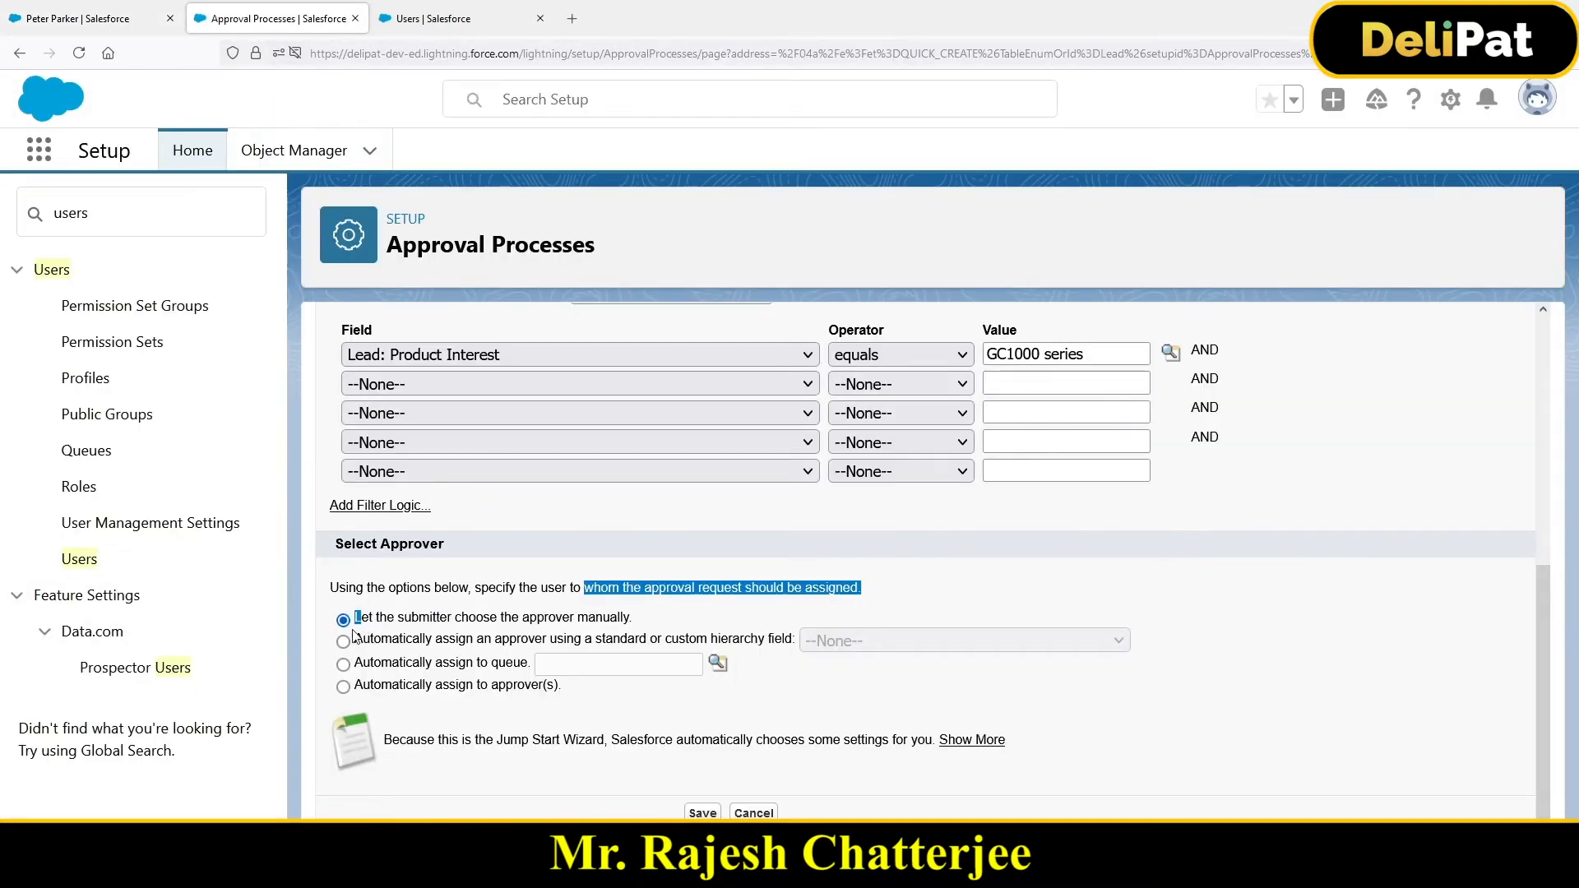
pyautogui.click(369, 626)
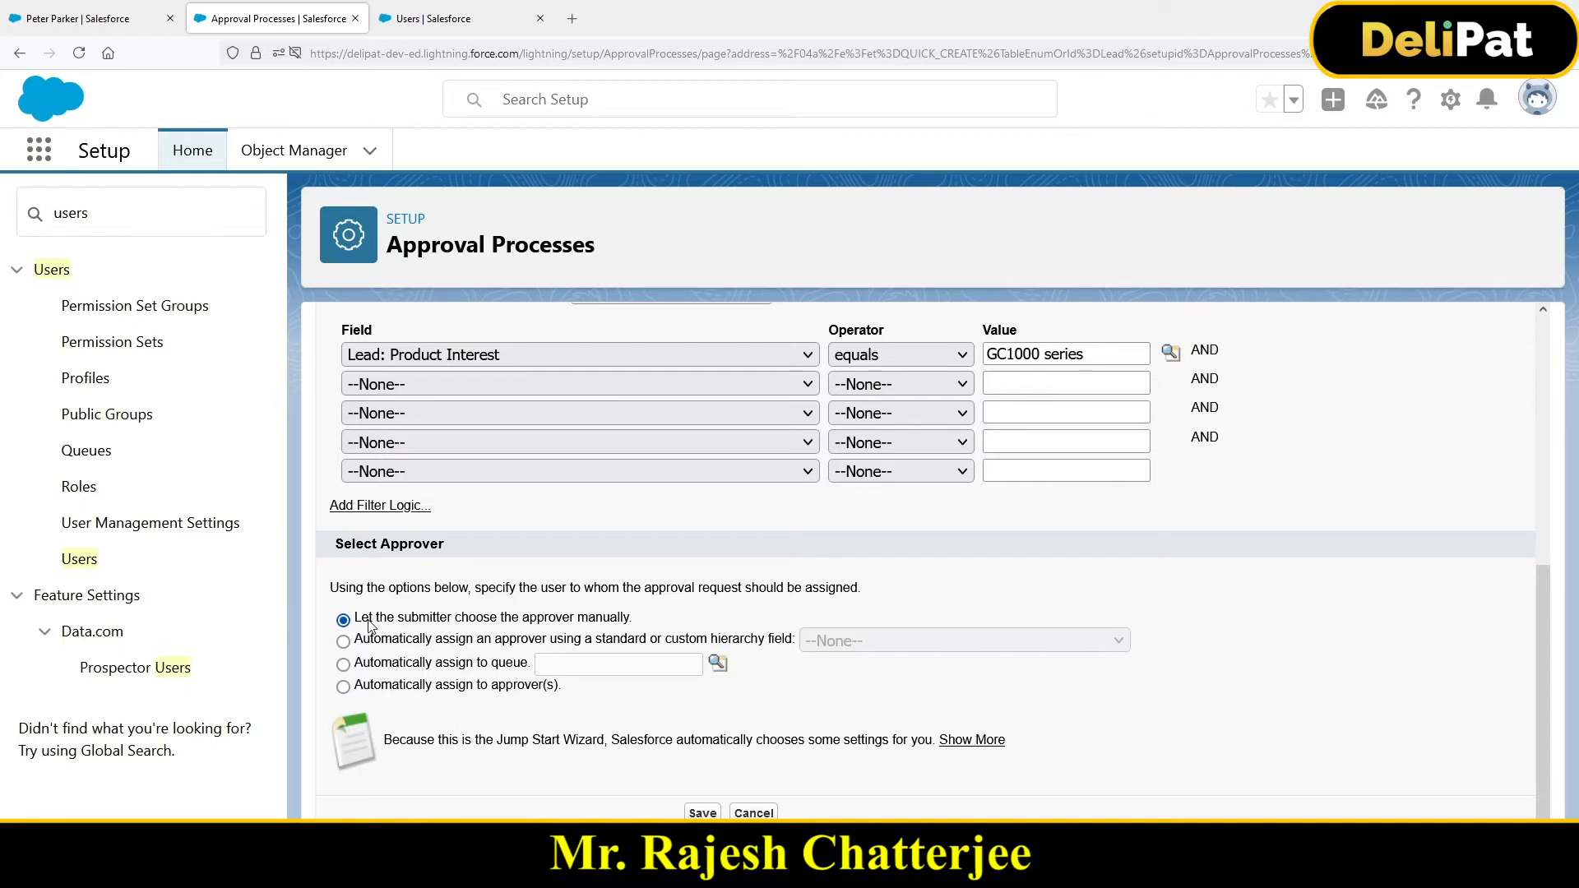
pyautogui.moveTo(388, 619); pyautogui.dragTo(615, 619)
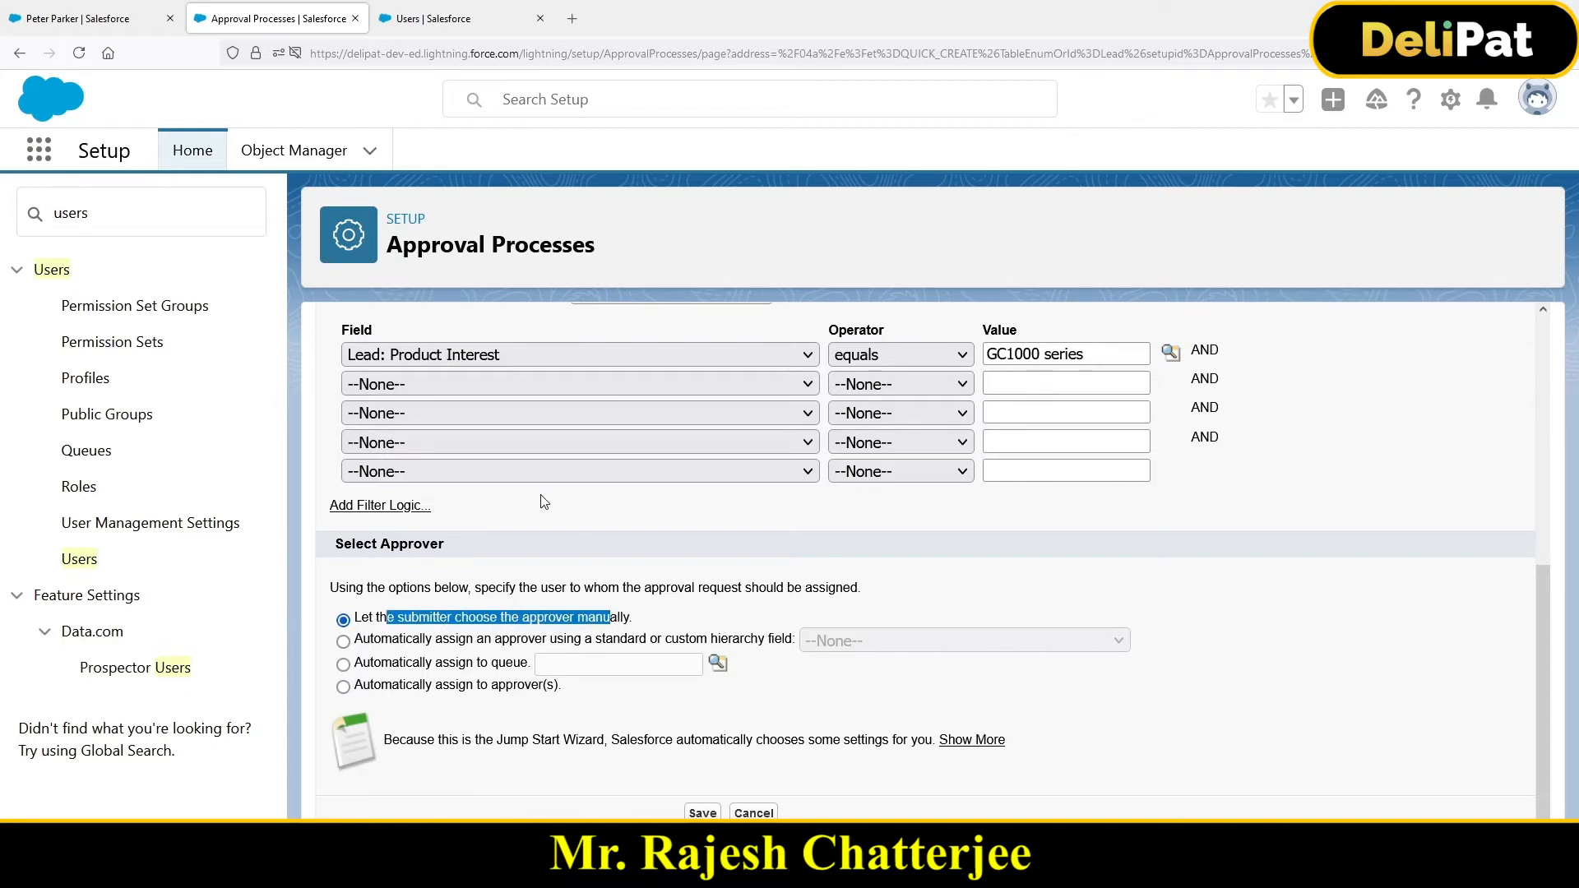
# Have the approver assigned automatically using a hierarchy field, with Manager as the field
pyautogui.click(362, 645)
pyautogui.moveTo(393, 643); pyautogui.dragTo(514, 627)
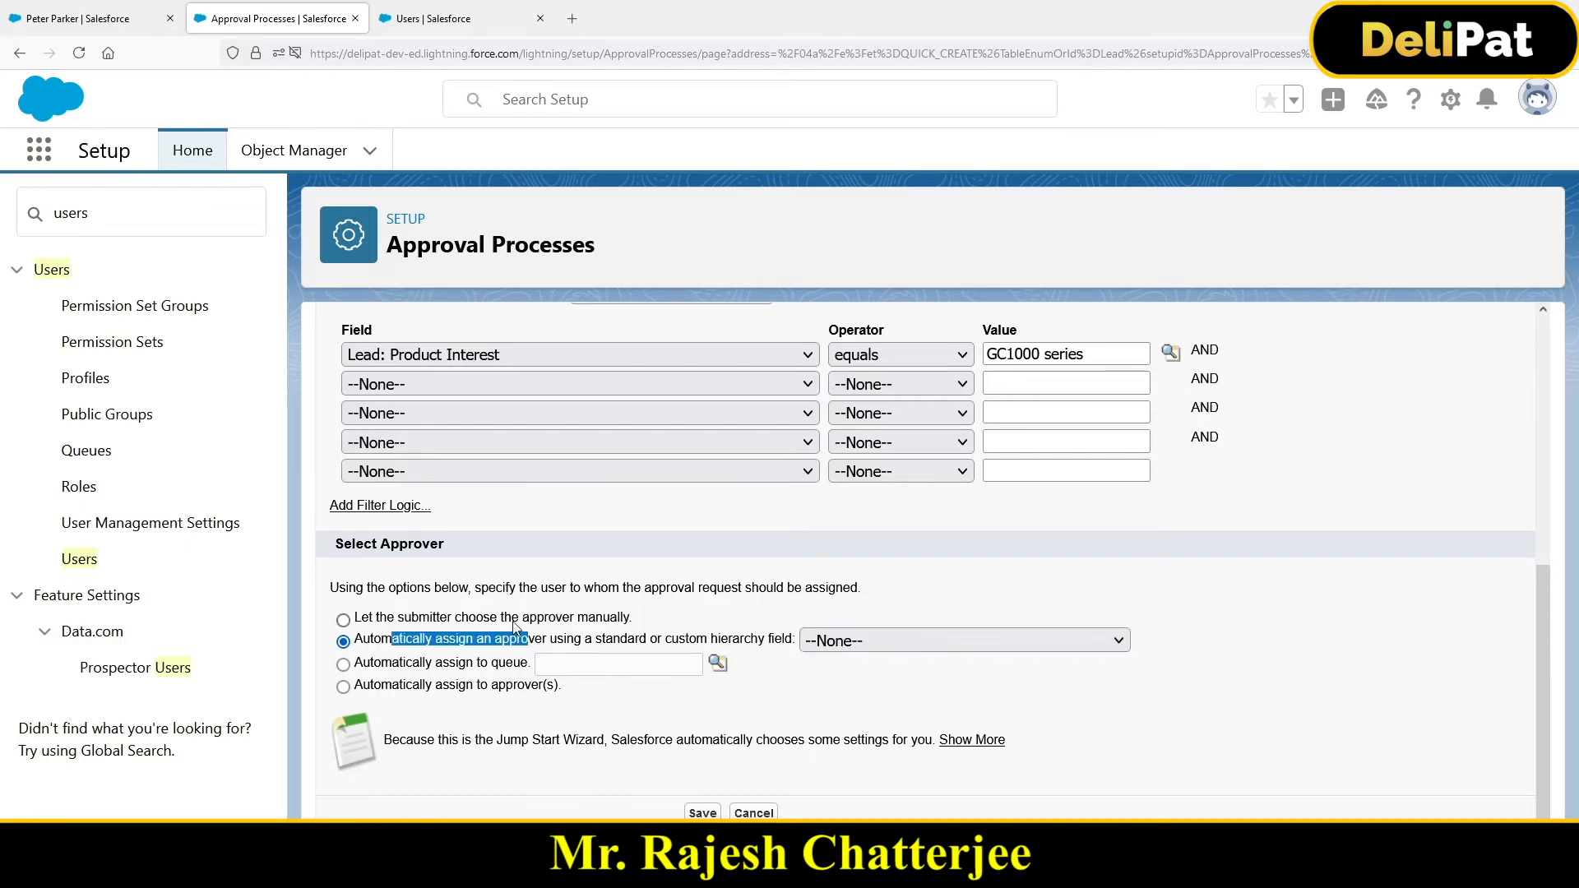
pyautogui.click(963, 641)
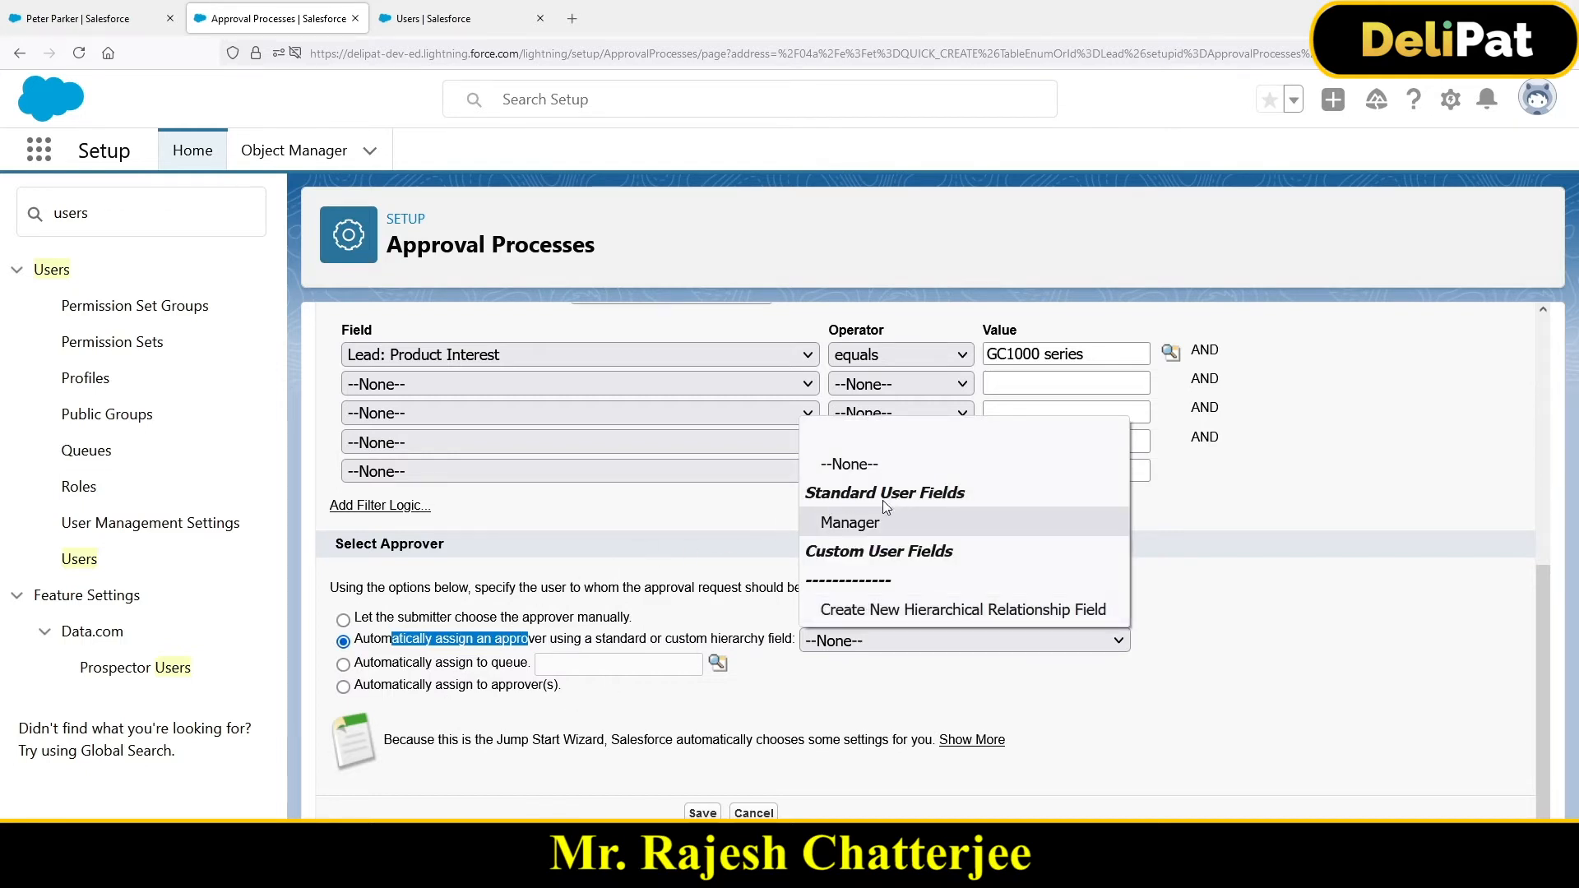
pyautogui.click(852, 524)
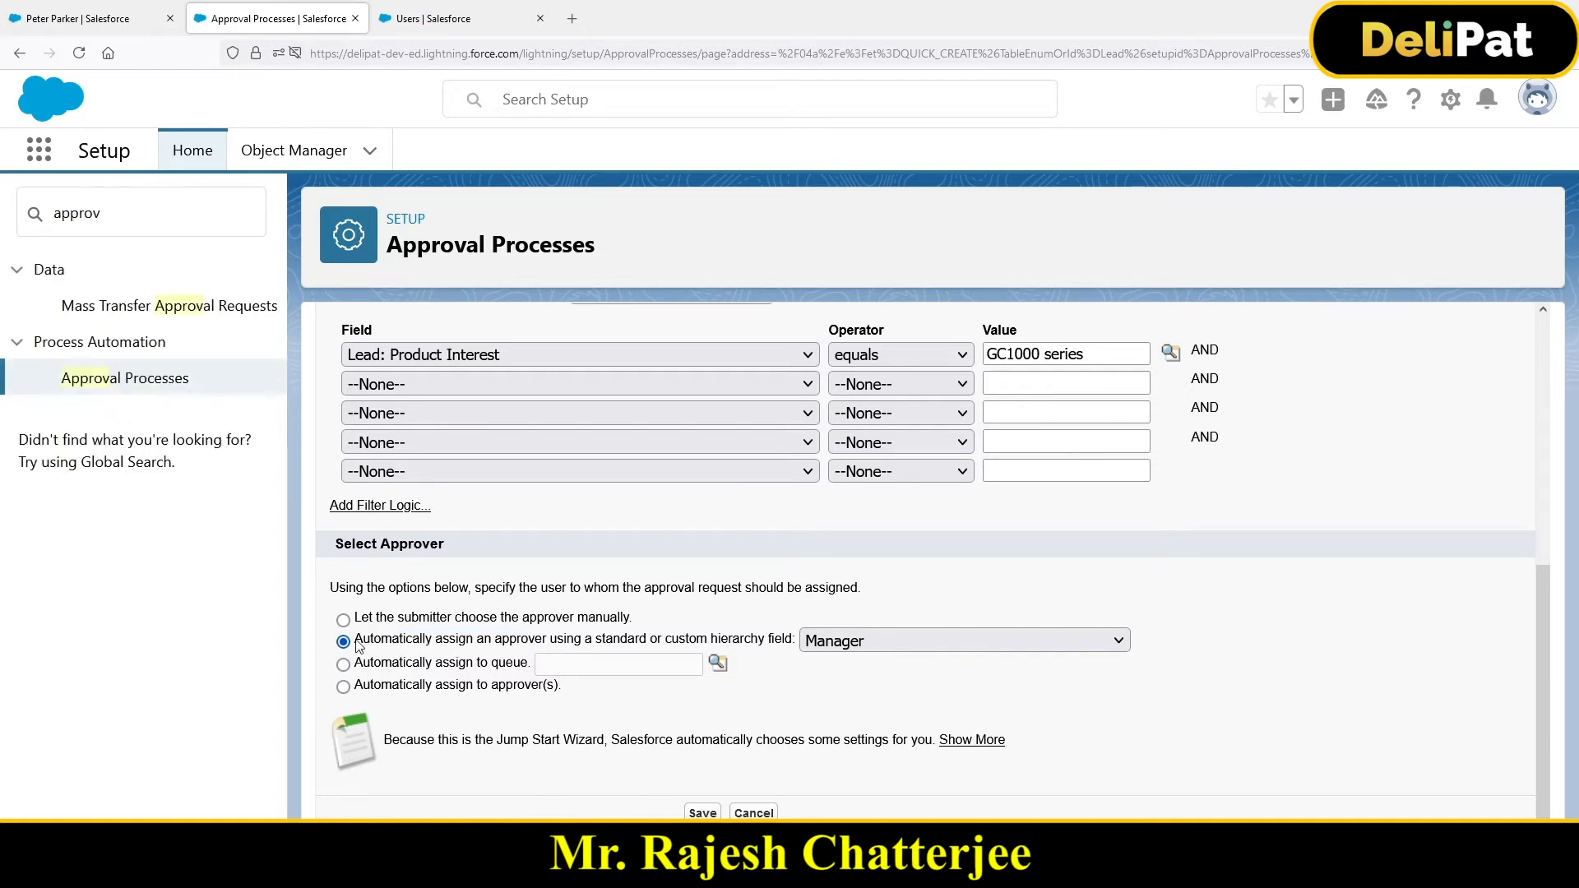
pyautogui.moveTo(357, 646); pyautogui.dragTo(768, 639)
pyautogui.click(759, 631)
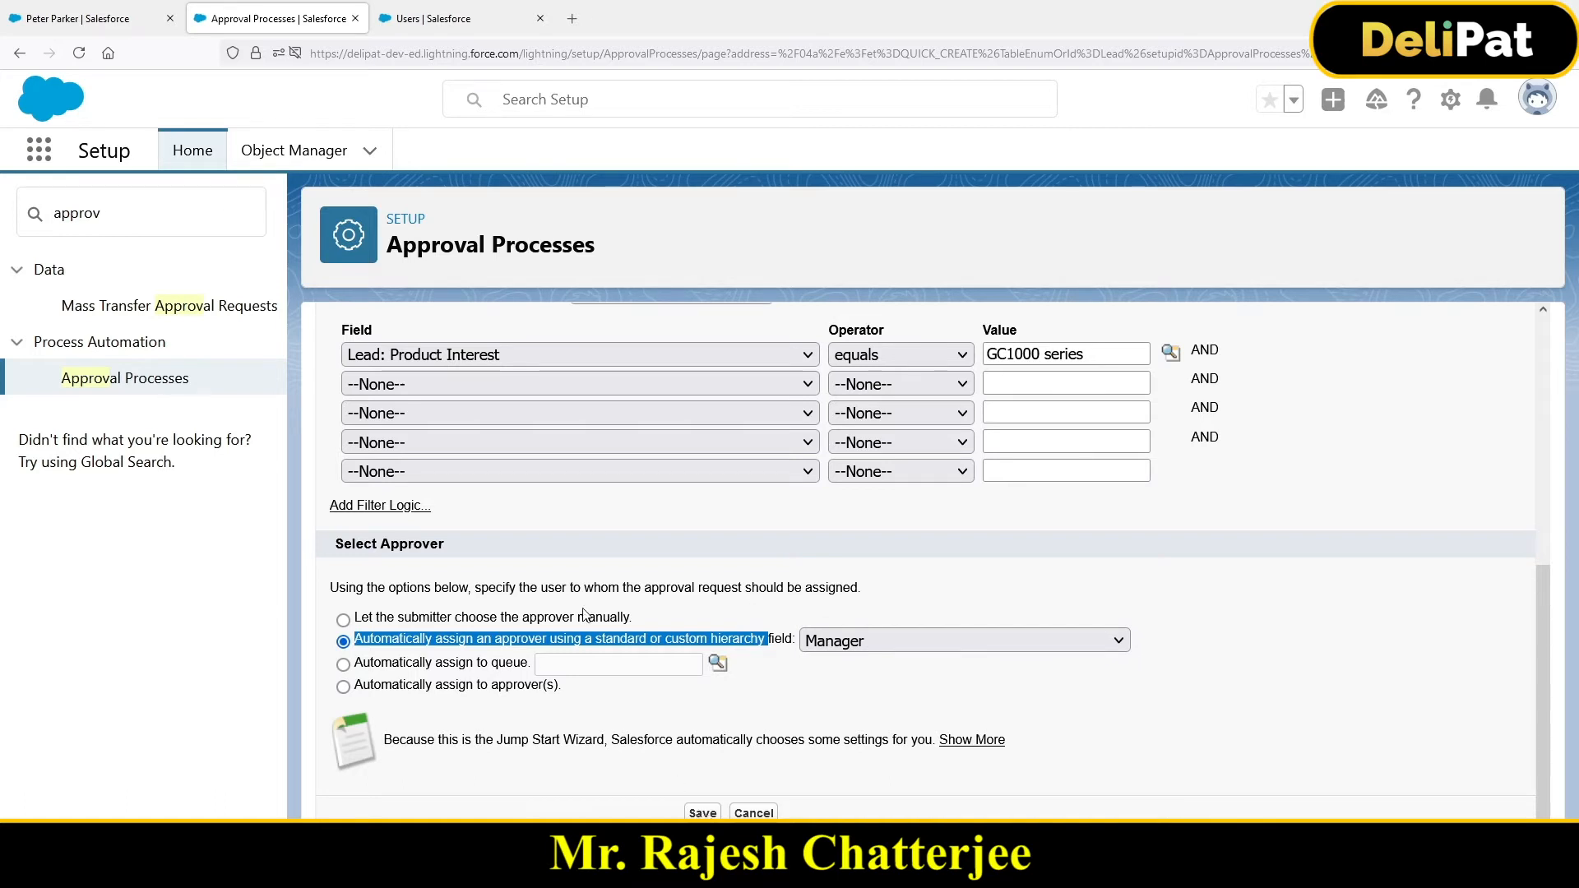
# Choose automatic assignment to a queue in the approval process form and open the Queues setup page in a separate tab
pyautogui.moveTo(374, 663); pyautogui.dragTo(513, 663)
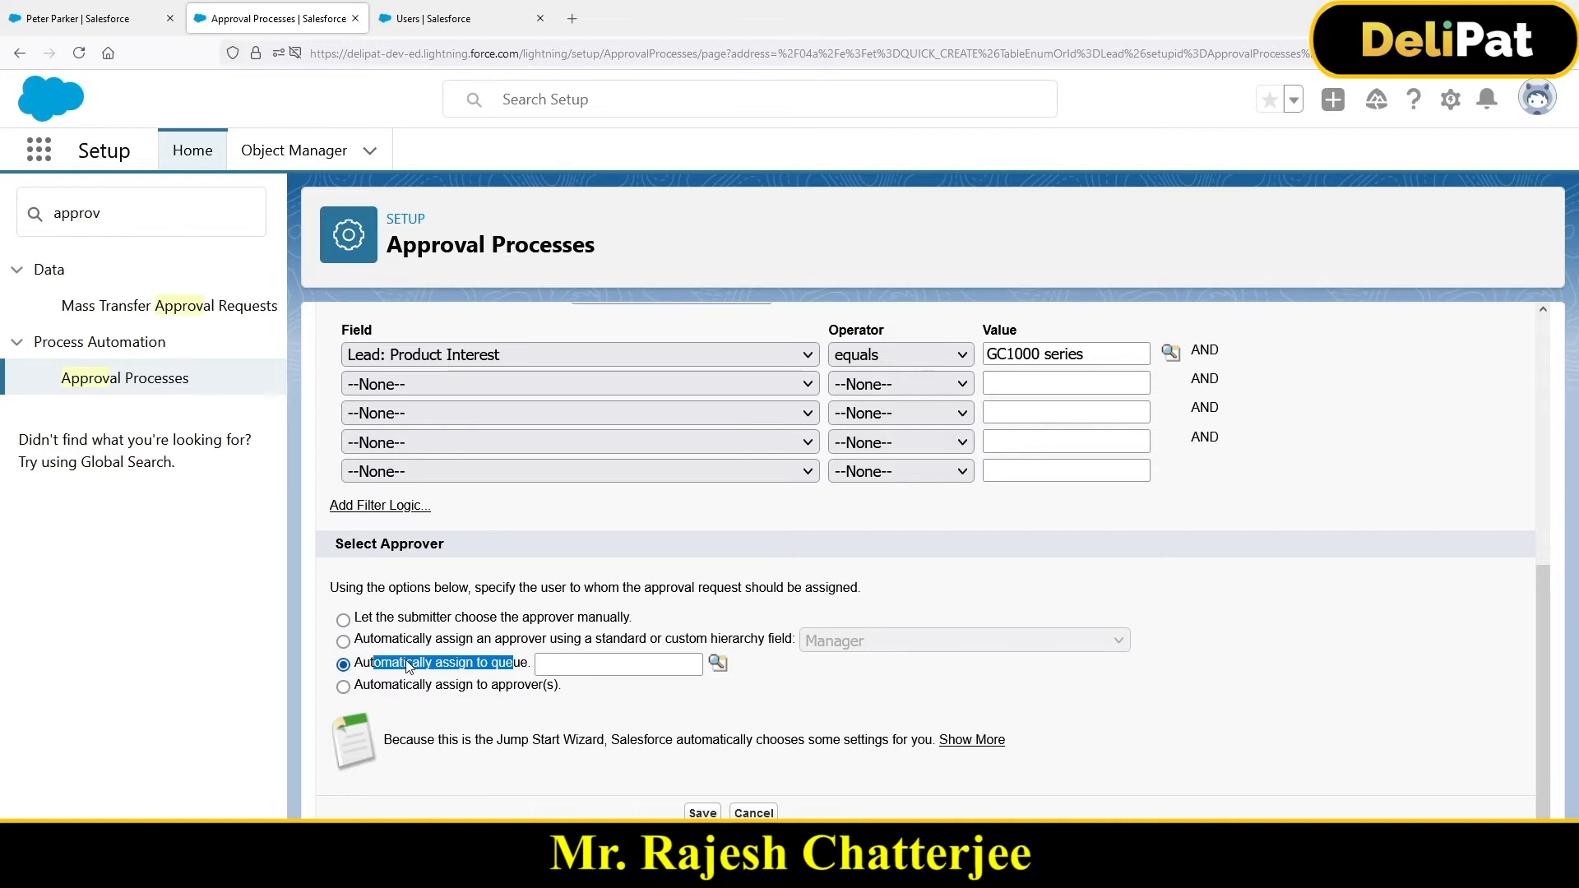
pyautogui.doubleClick(77, 213)
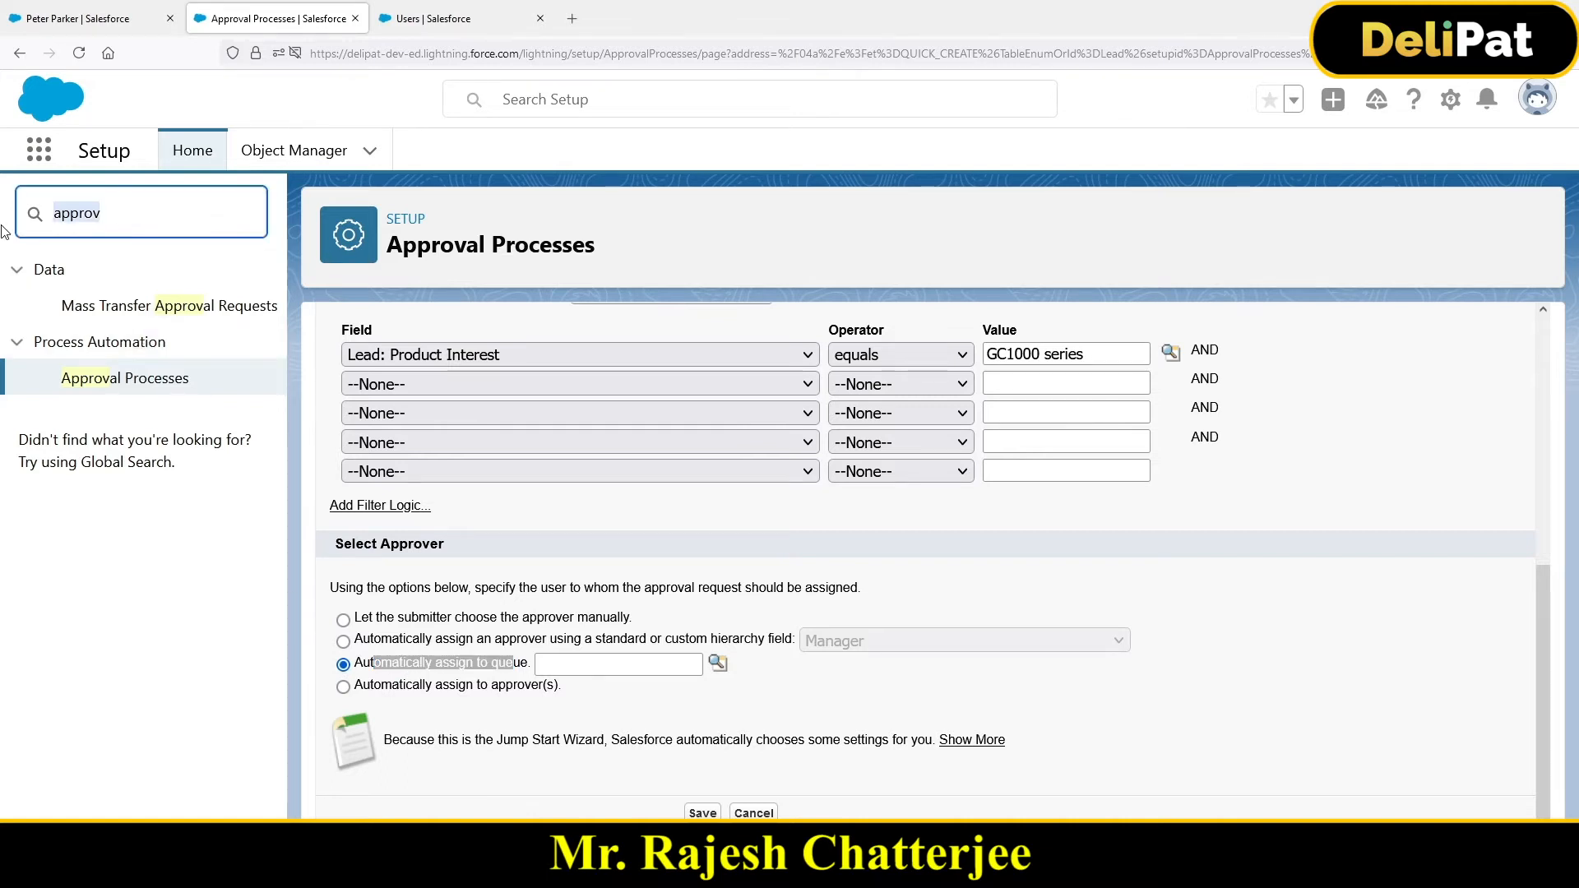
pyautogui.write('queue')
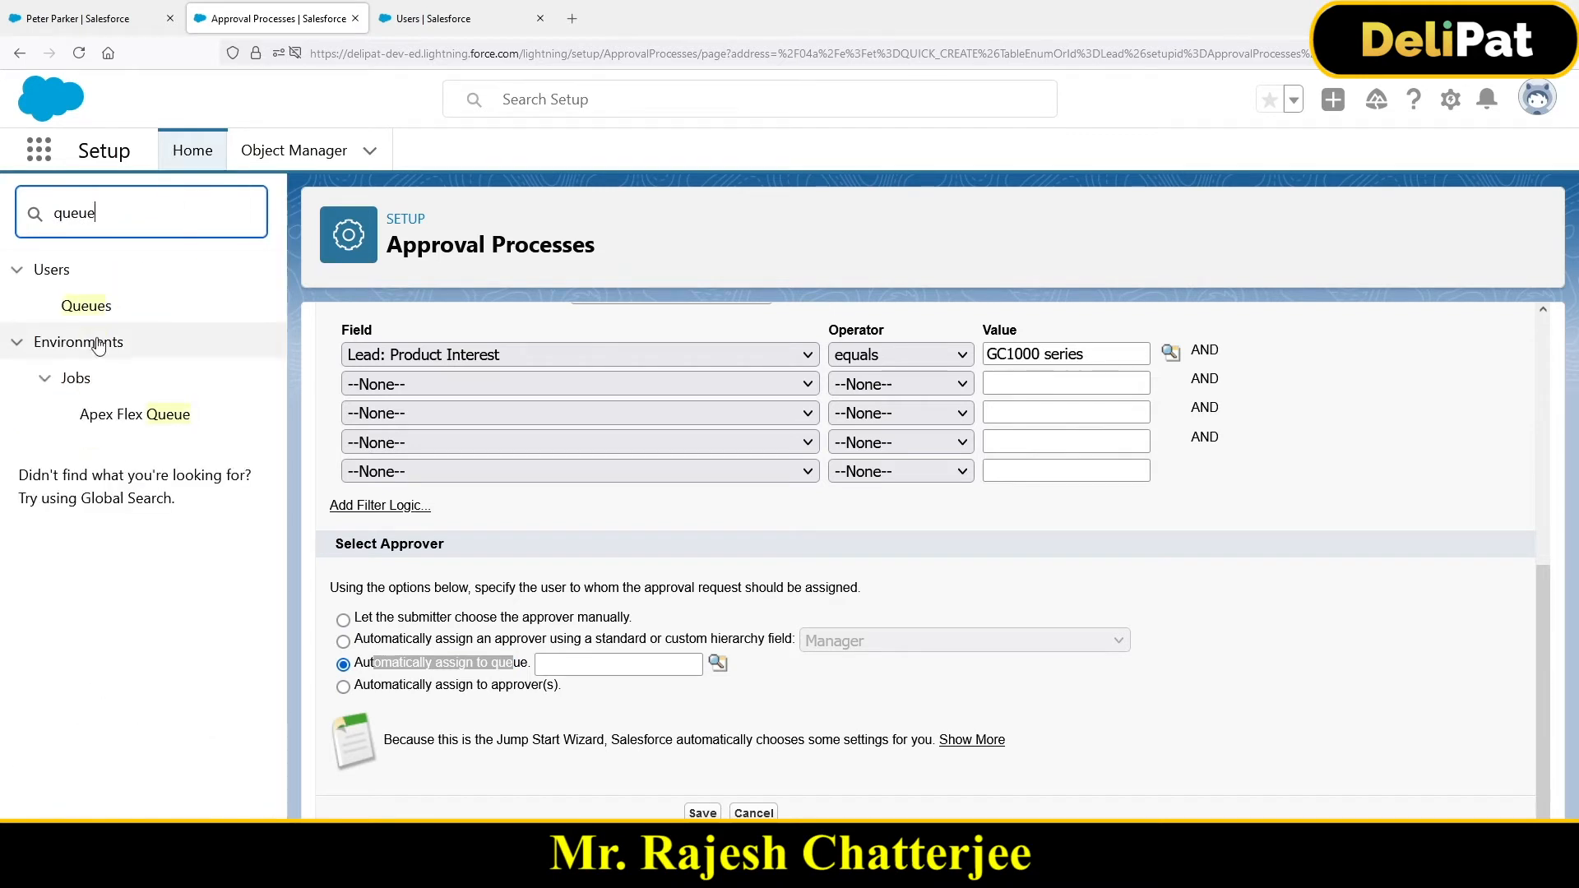
pyautogui.rightClick(86, 306)
pyautogui.click(123, 321)
pyautogui.click(441, 25)
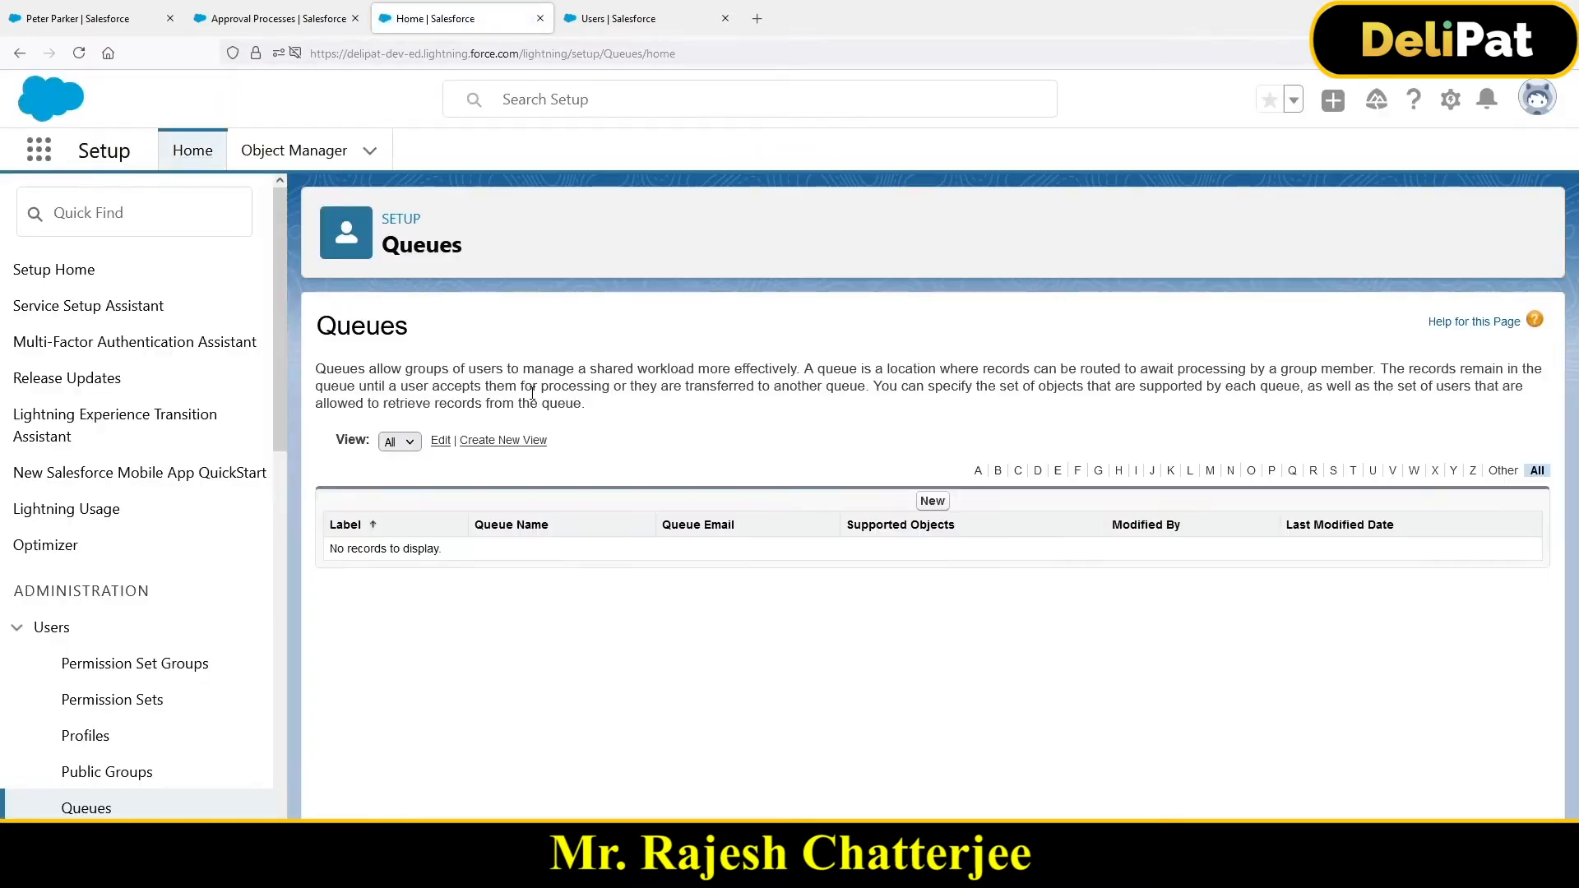
# Start a new queue with the label Lead Approvers and the queue name Lead_Approvers
pyautogui.click(931, 501)
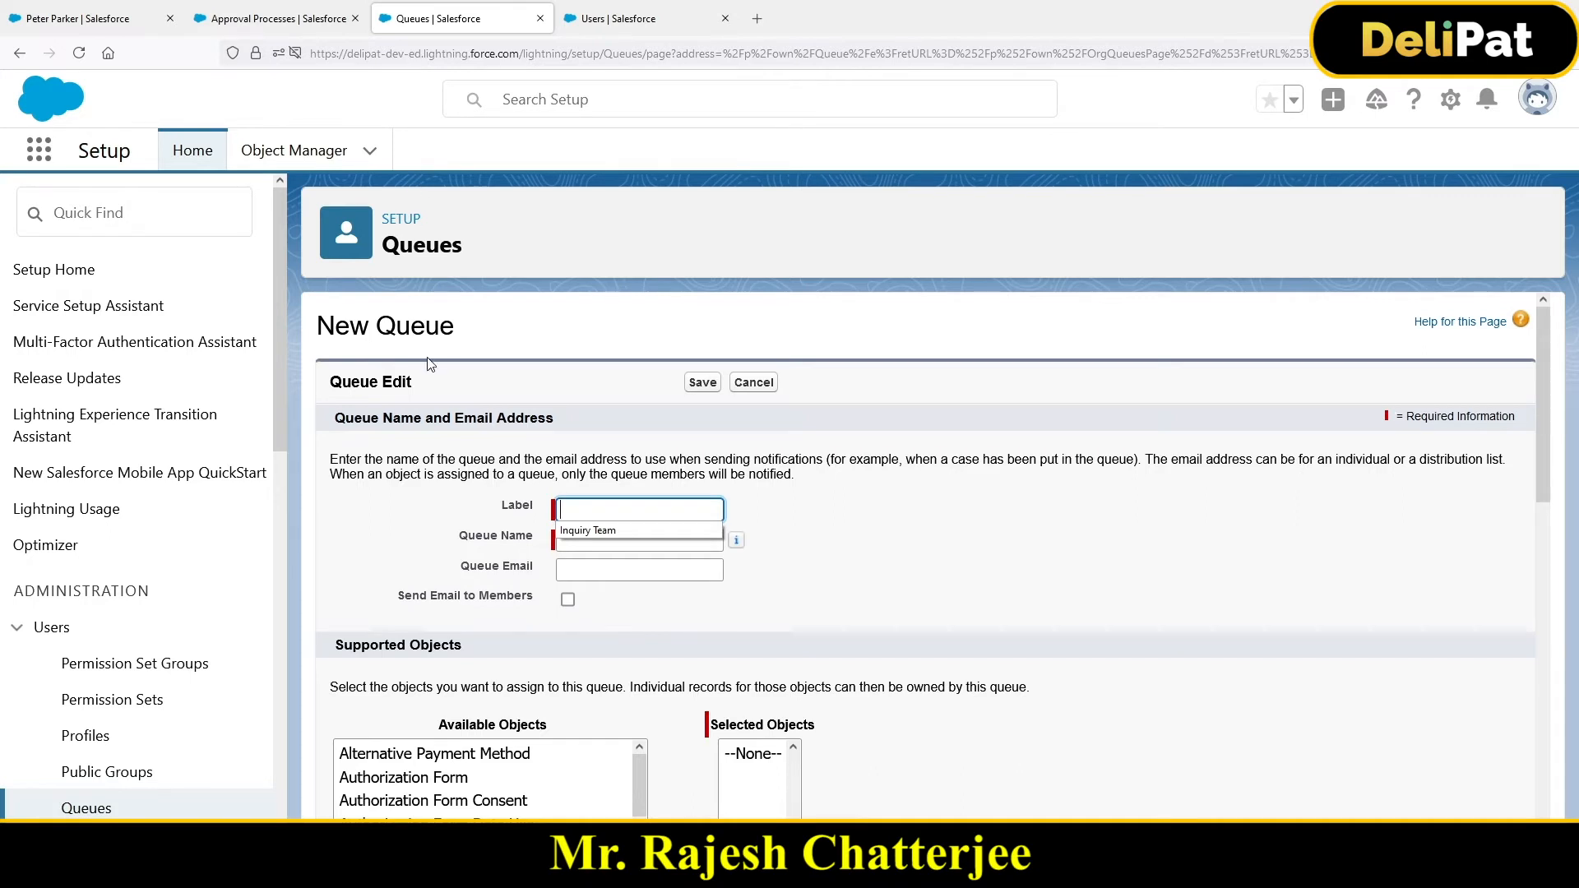
pyautogui.write('Le')
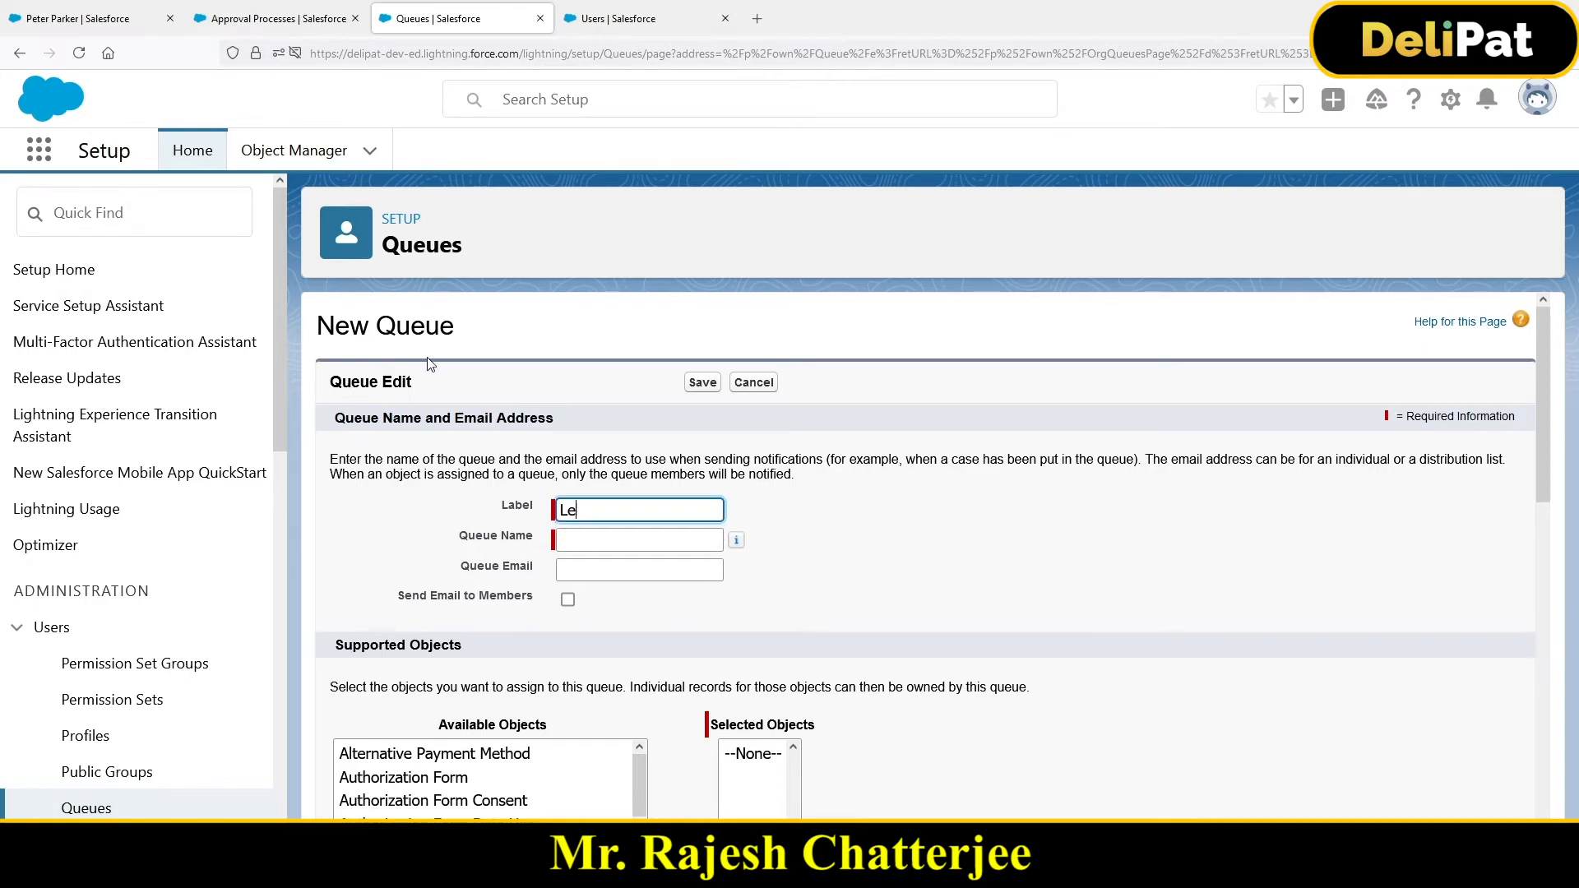
pyautogui.write('ad Approvers')
pyautogui.click(973, 499)
# Add Lead to the selected supported objects of the new queue
pyautogui.scroll(-3, 493, 666)
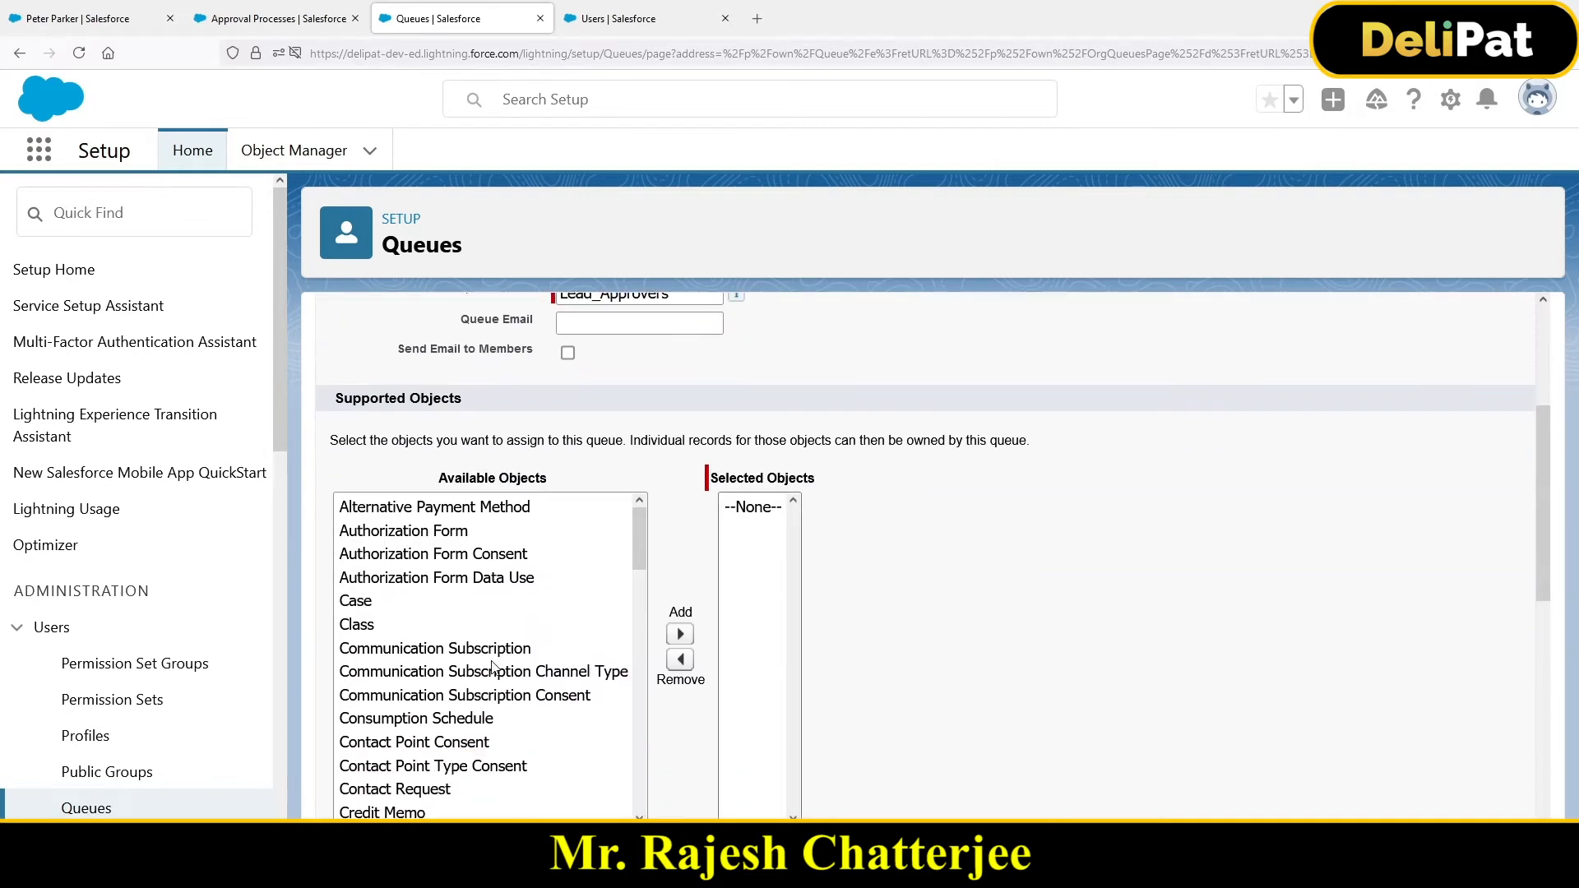
pyautogui.click(373, 663)
pyautogui.press('l')
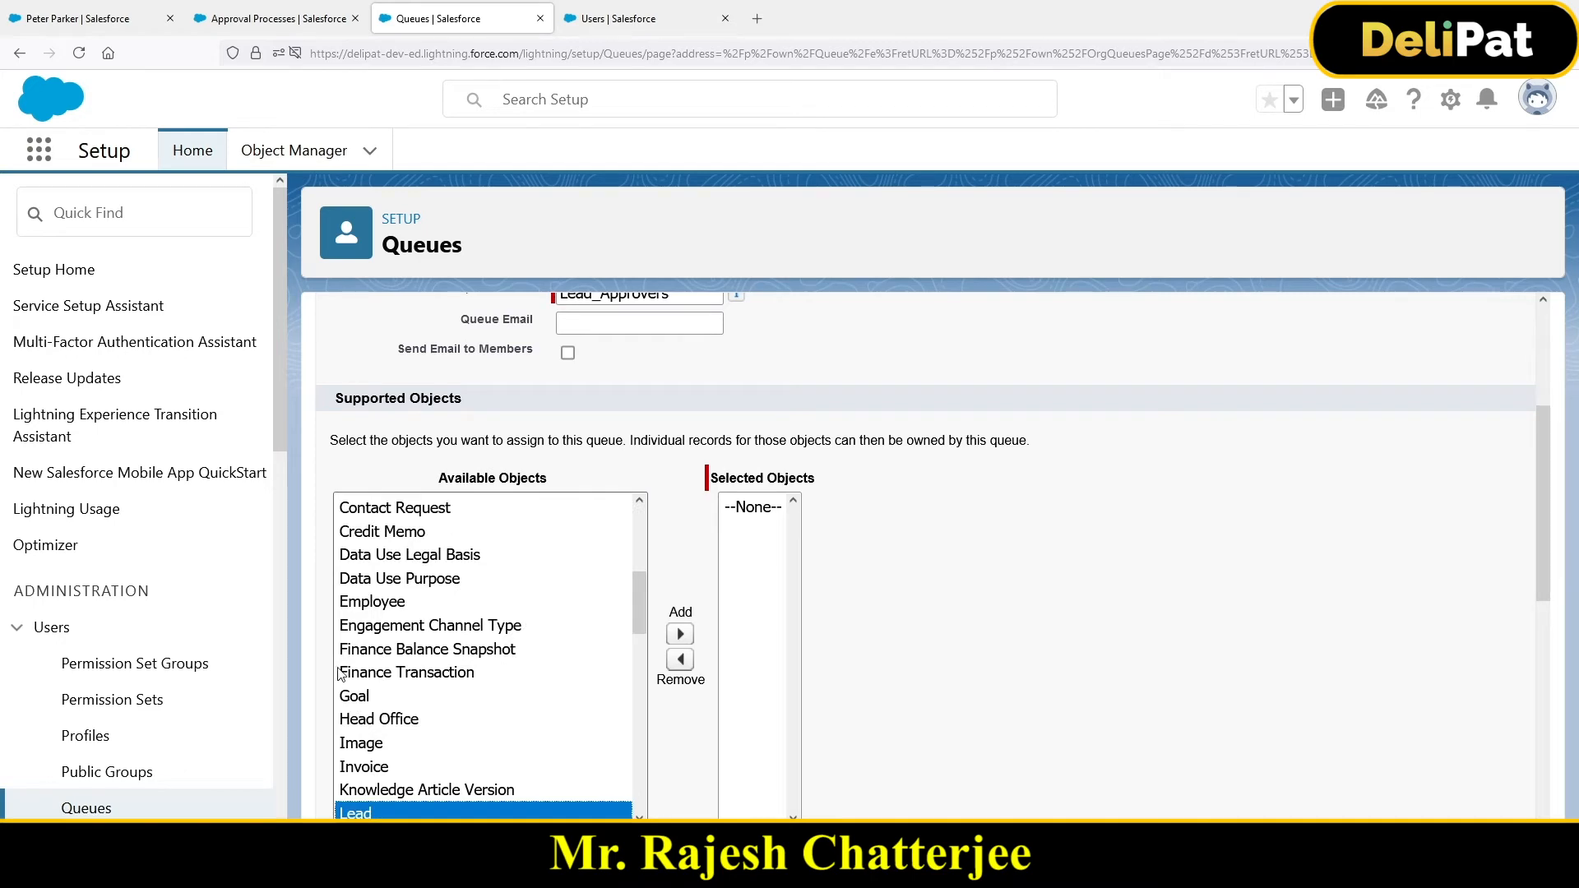
pyautogui.click(680, 634)
# Add Testing User and the system administrator's user as queue members and save the queue
pyautogui.scroll(-5, 839, 610)
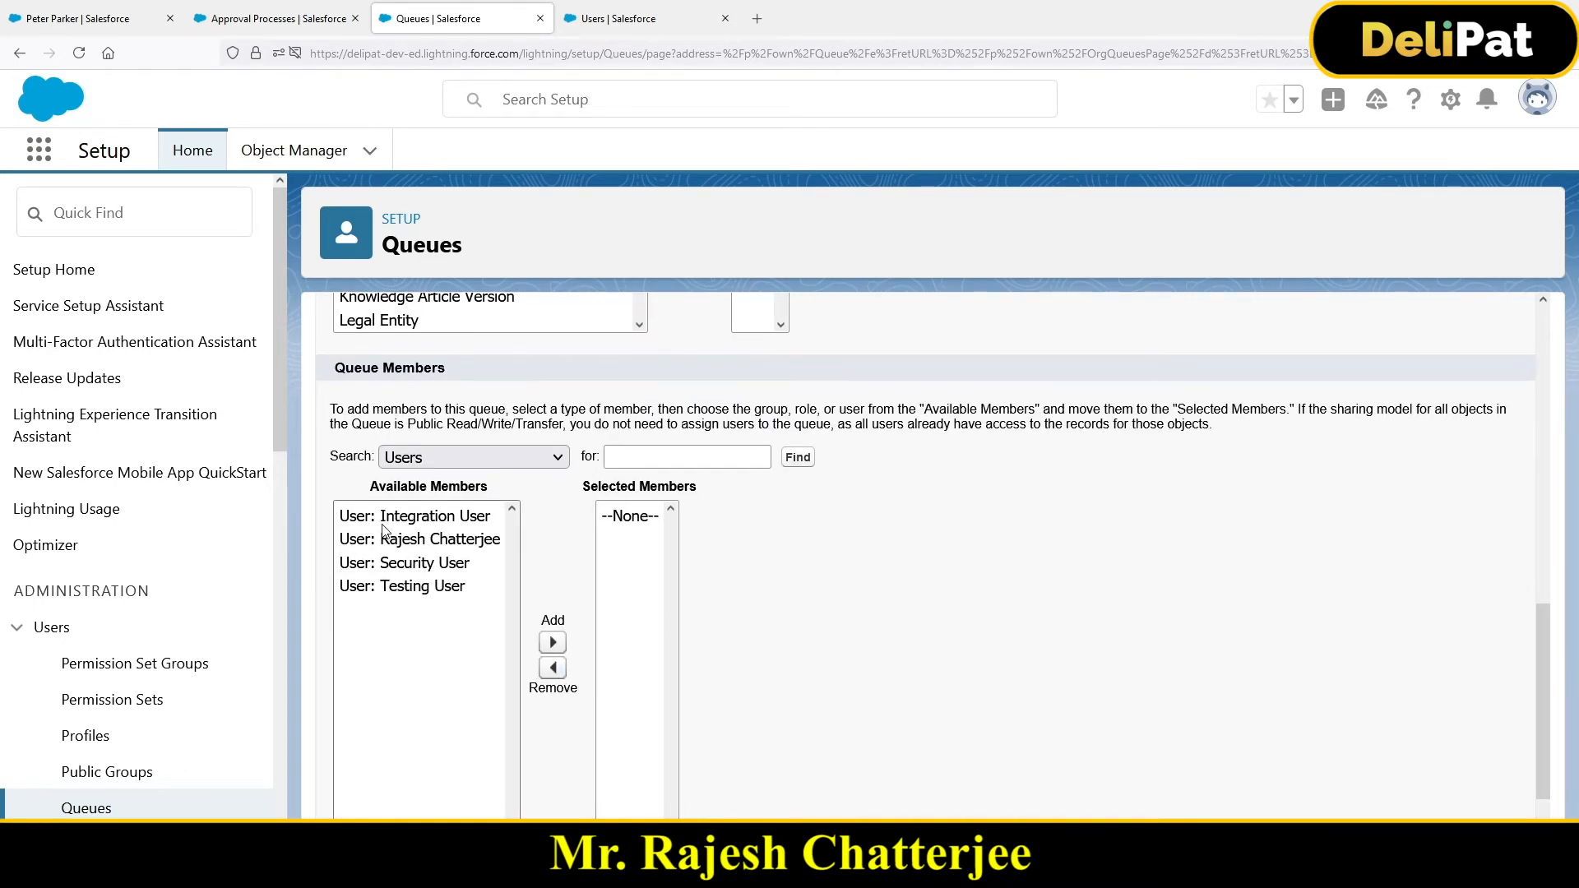
pyautogui.click(415, 587)
pyautogui.click(553, 642)
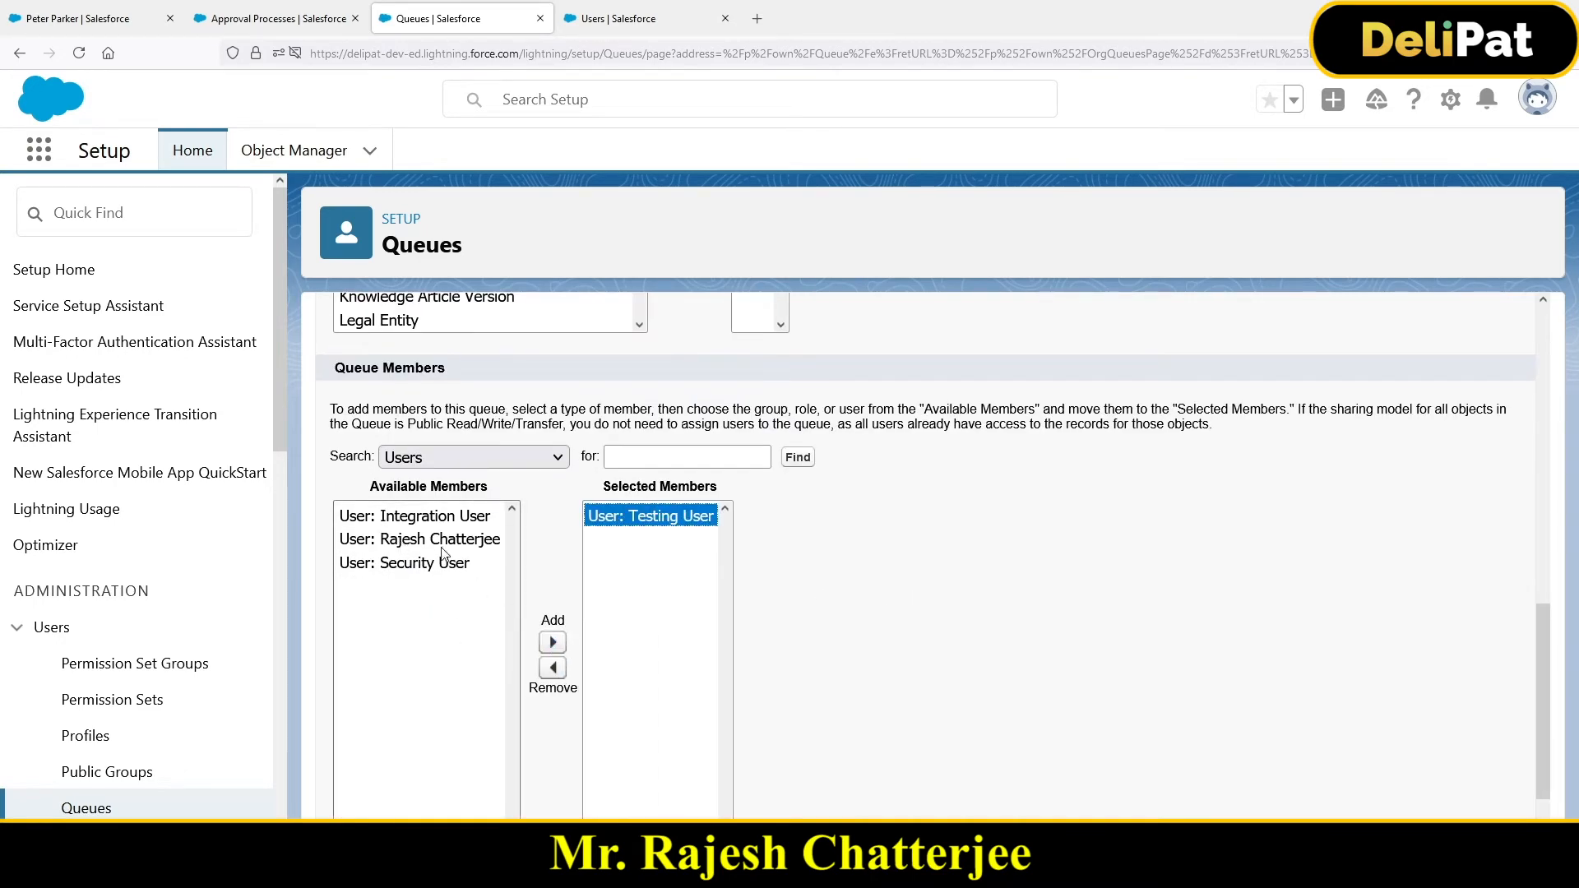
pyautogui.click(419, 539)
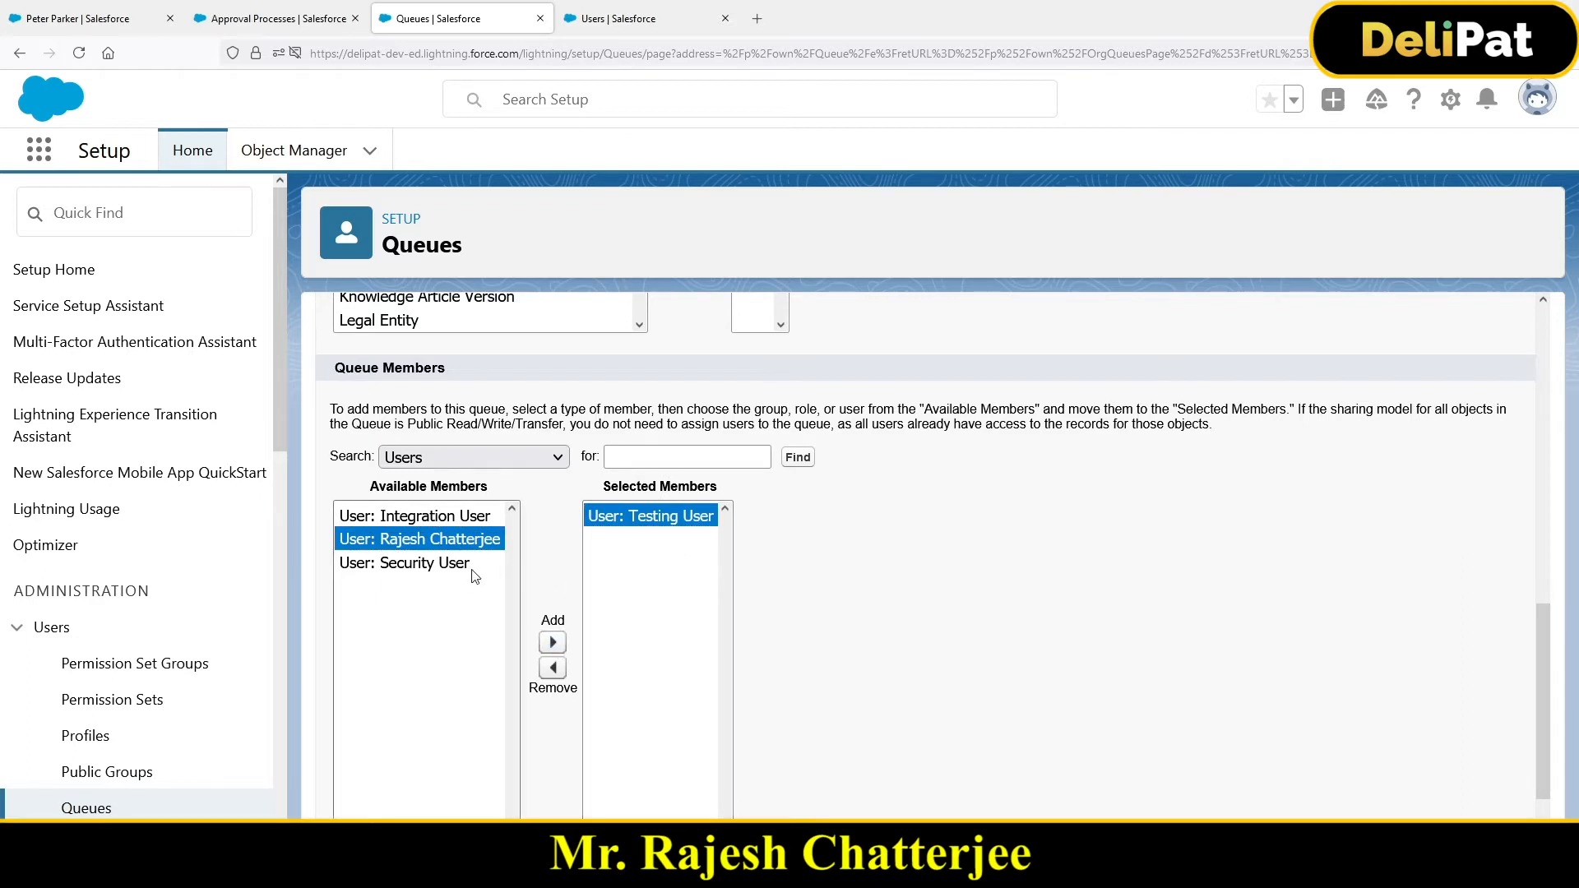
pyautogui.click(552, 642)
pyautogui.scroll(-1, 928, 600)
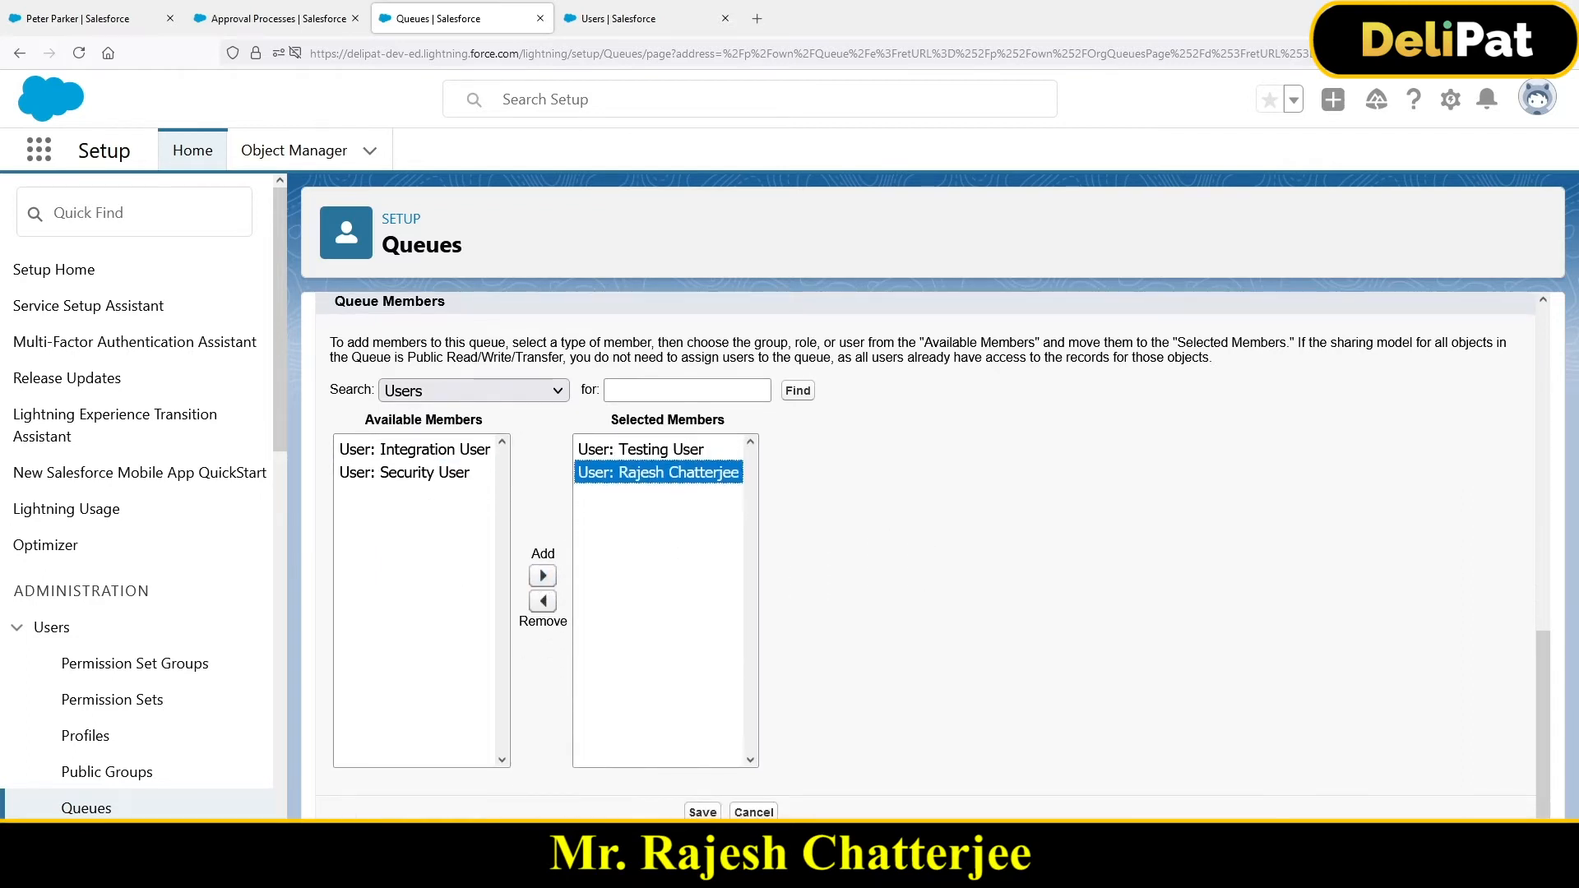
pyautogui.click(701, 812)
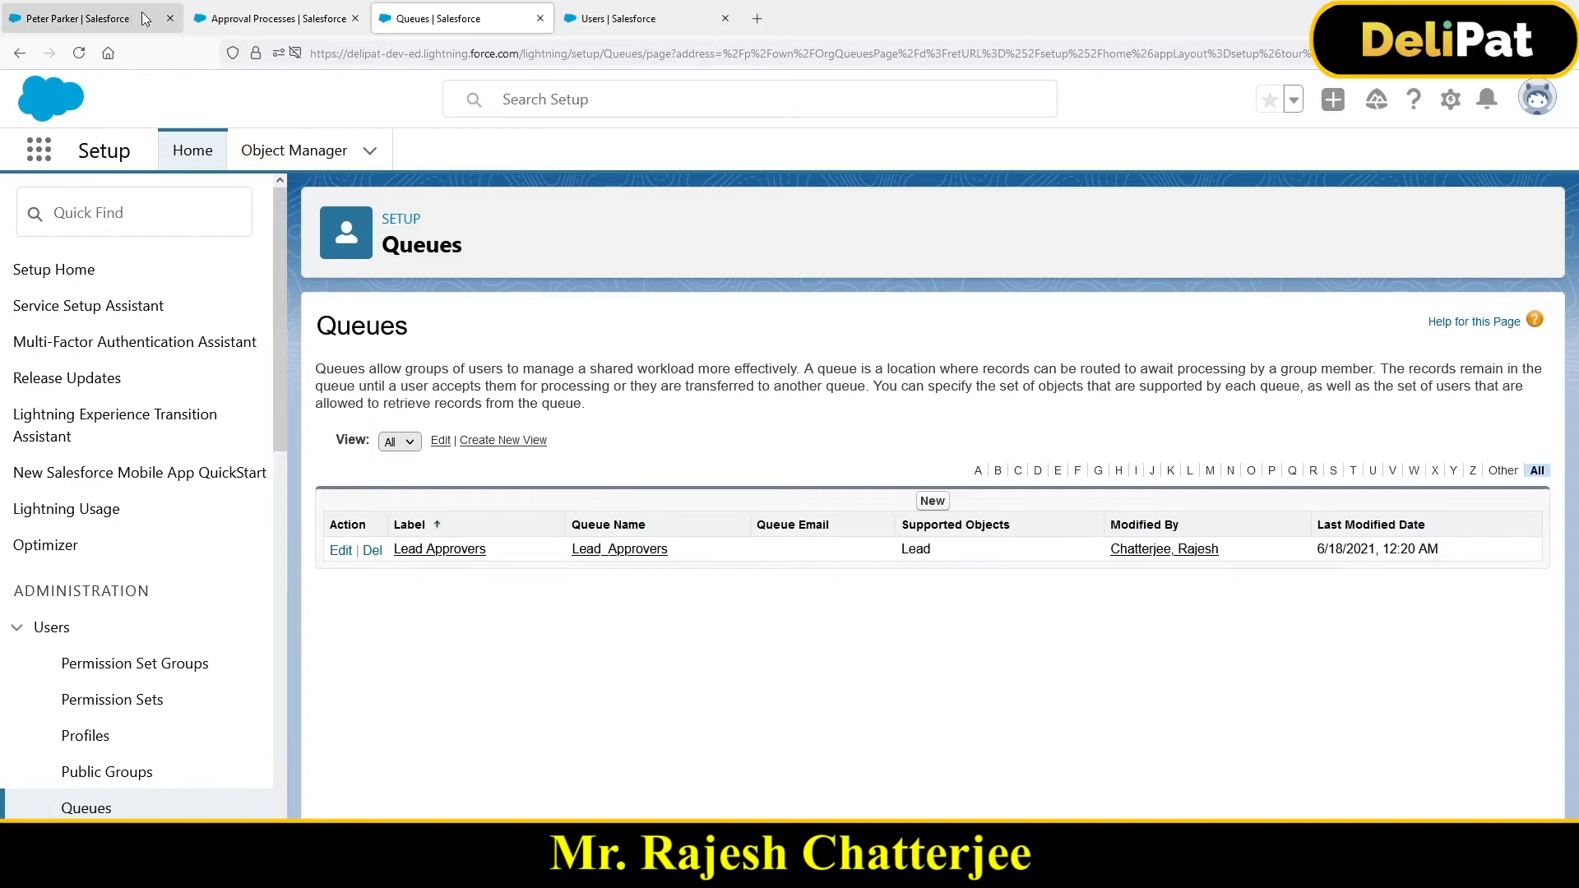
# Return to the approval process form and pick Lead Approvers as the queue for automatic assignment
pyautogui.click(246, 18)
pyautogui.click(719, 664)
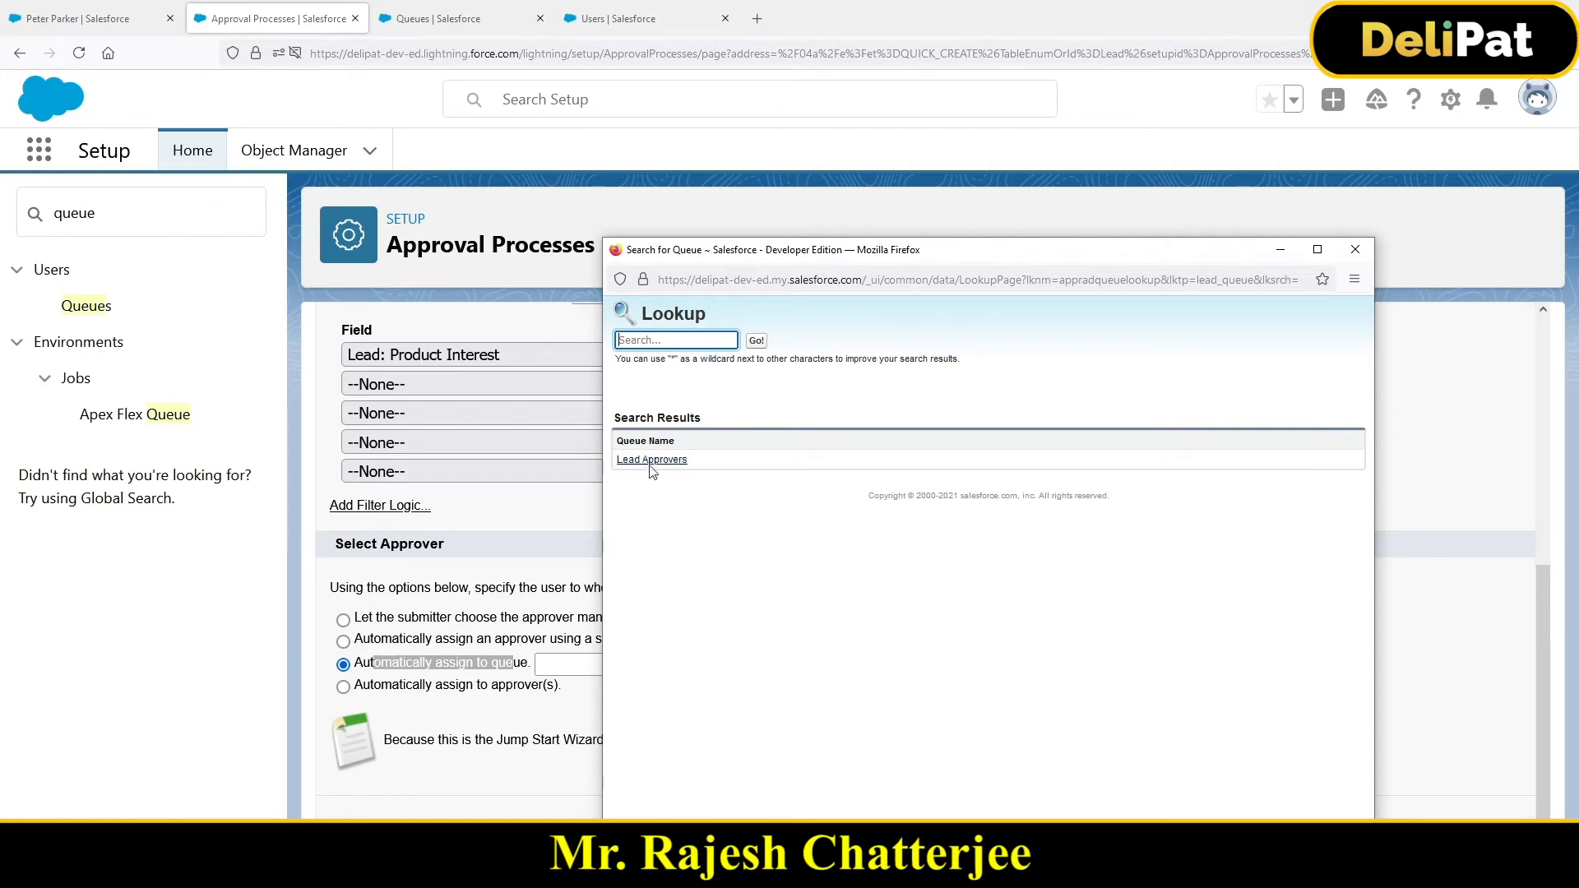
pyautogui.click(656, 461)
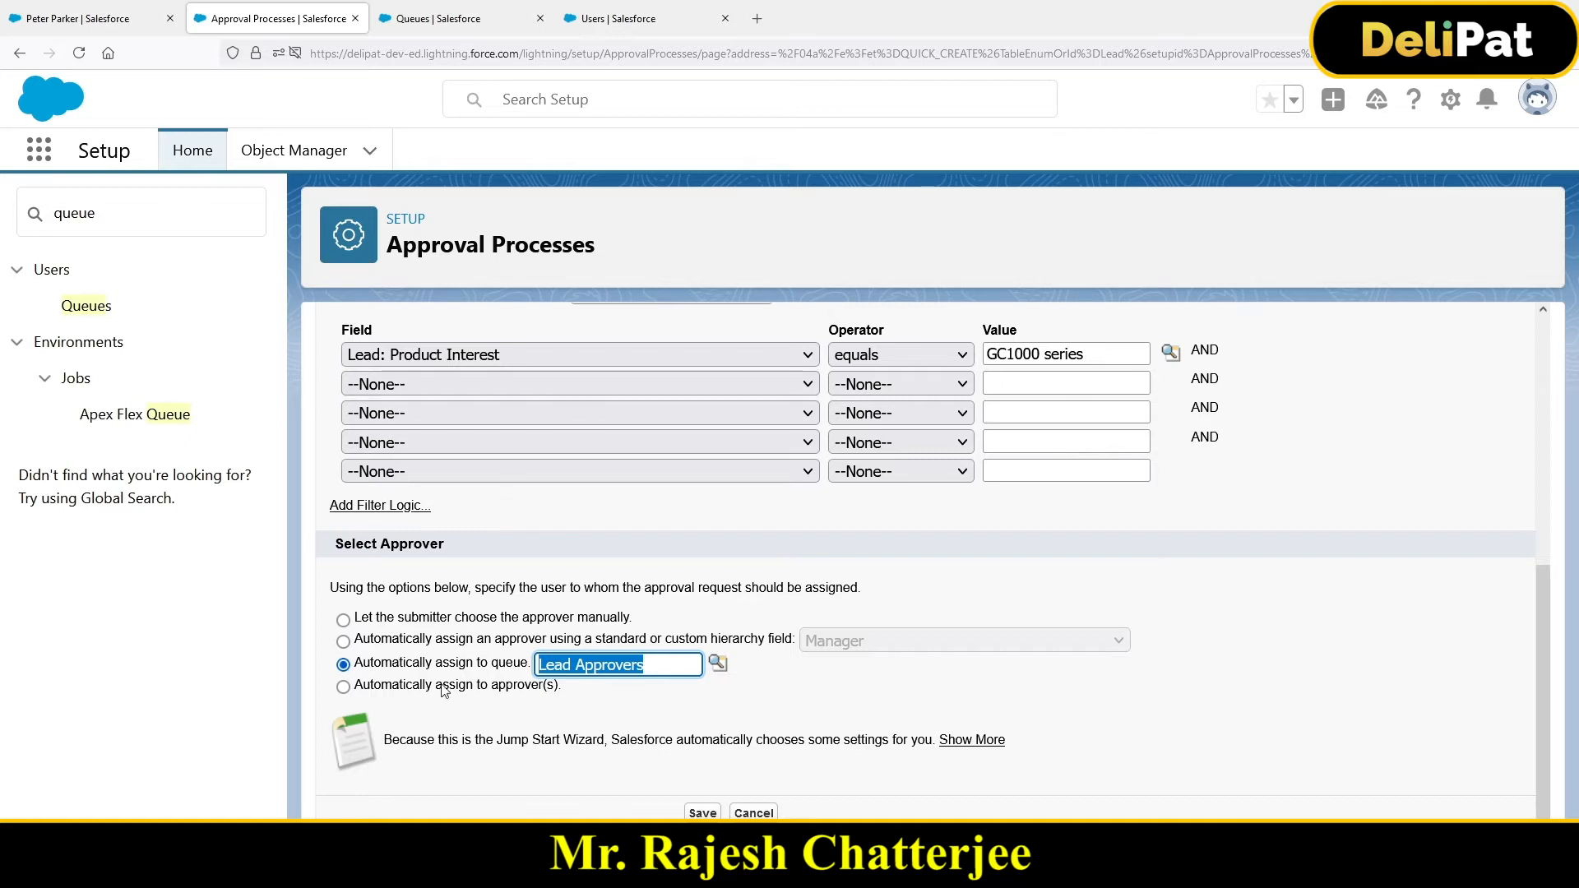
pyautogui.moveTo(381, 665); pyautogui.dragTo(520, 668)
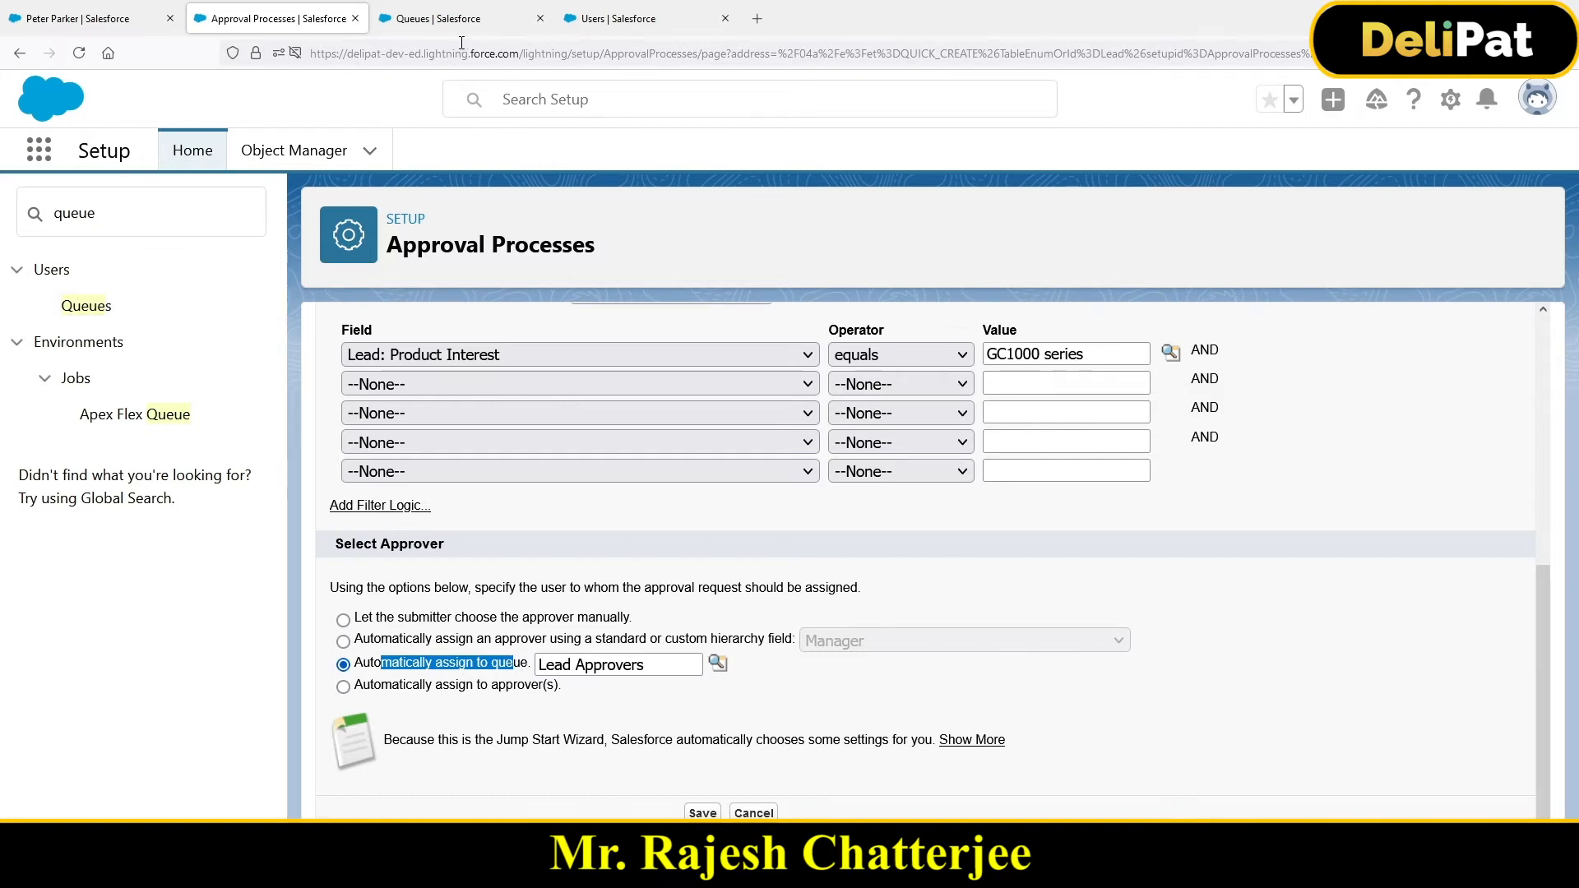
pyautogui.click(362, 670)
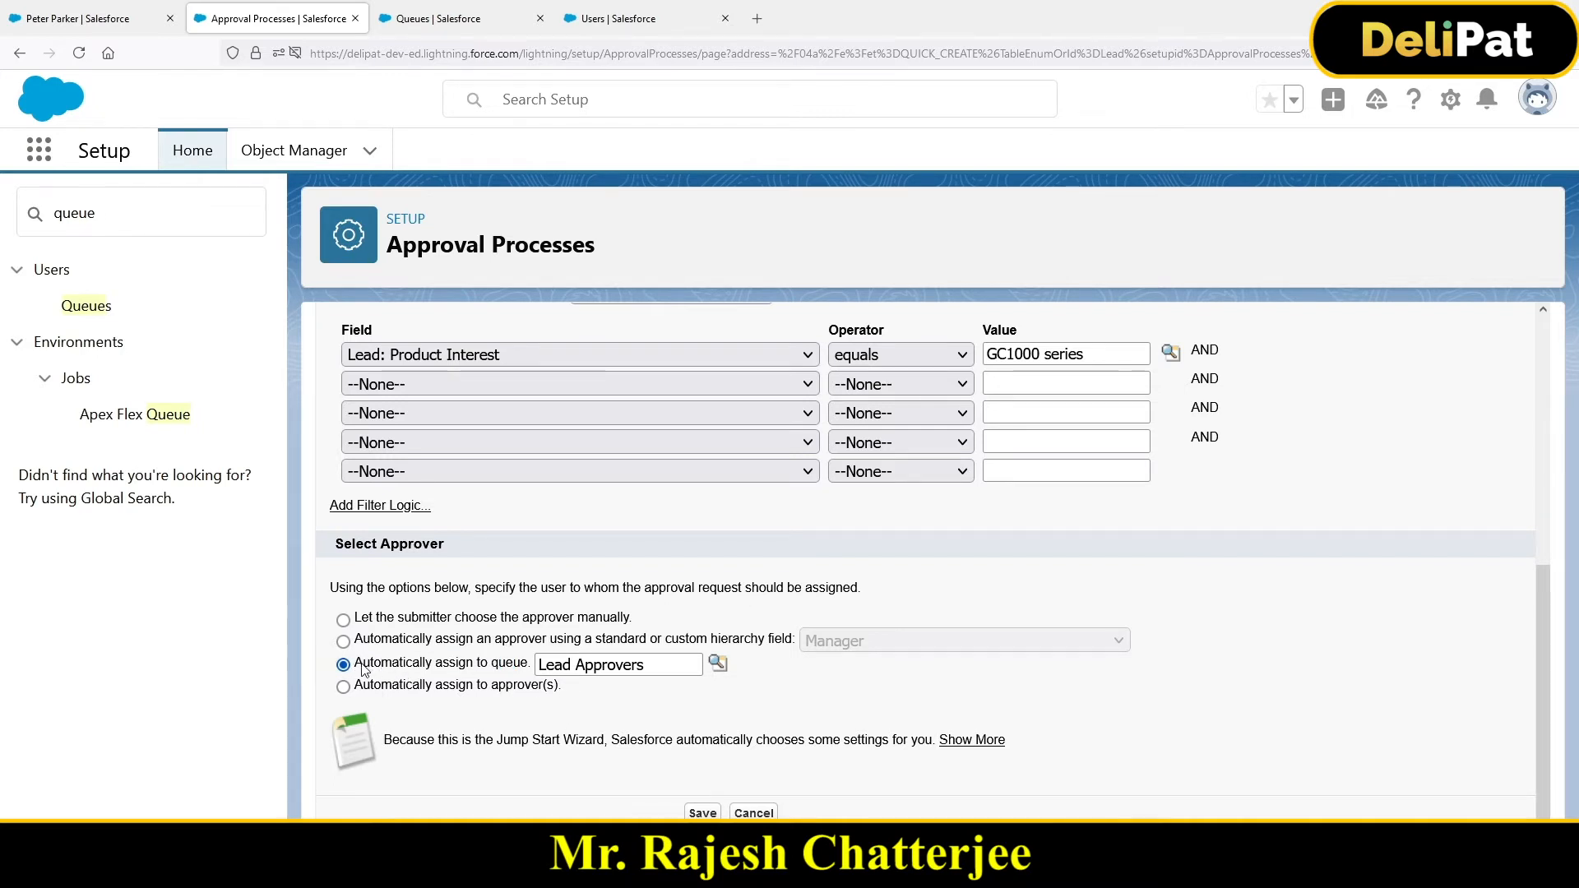
pyautogui.moveTo(362, 664); pyautogui.dragTo(490, 667)
# Switch to automatic assignment to approvers, adding the system administrator's user and Testing User as the two approvers
pyautogui.click(420, 689)
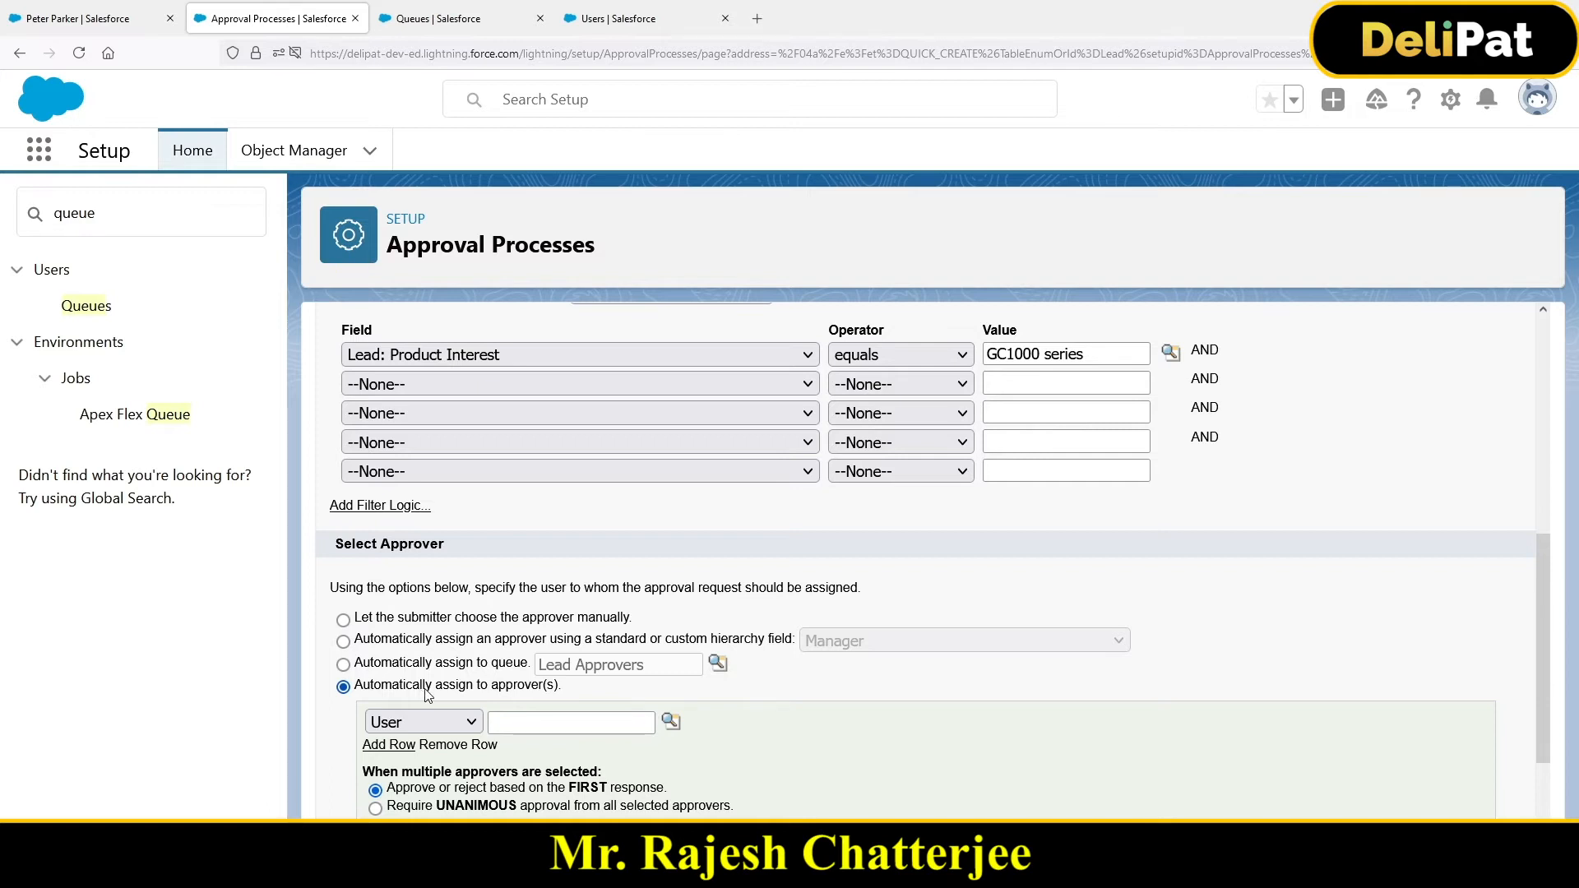
pyautogui.moveTo(381, 683); pyautogui.dragTo(495, 706)
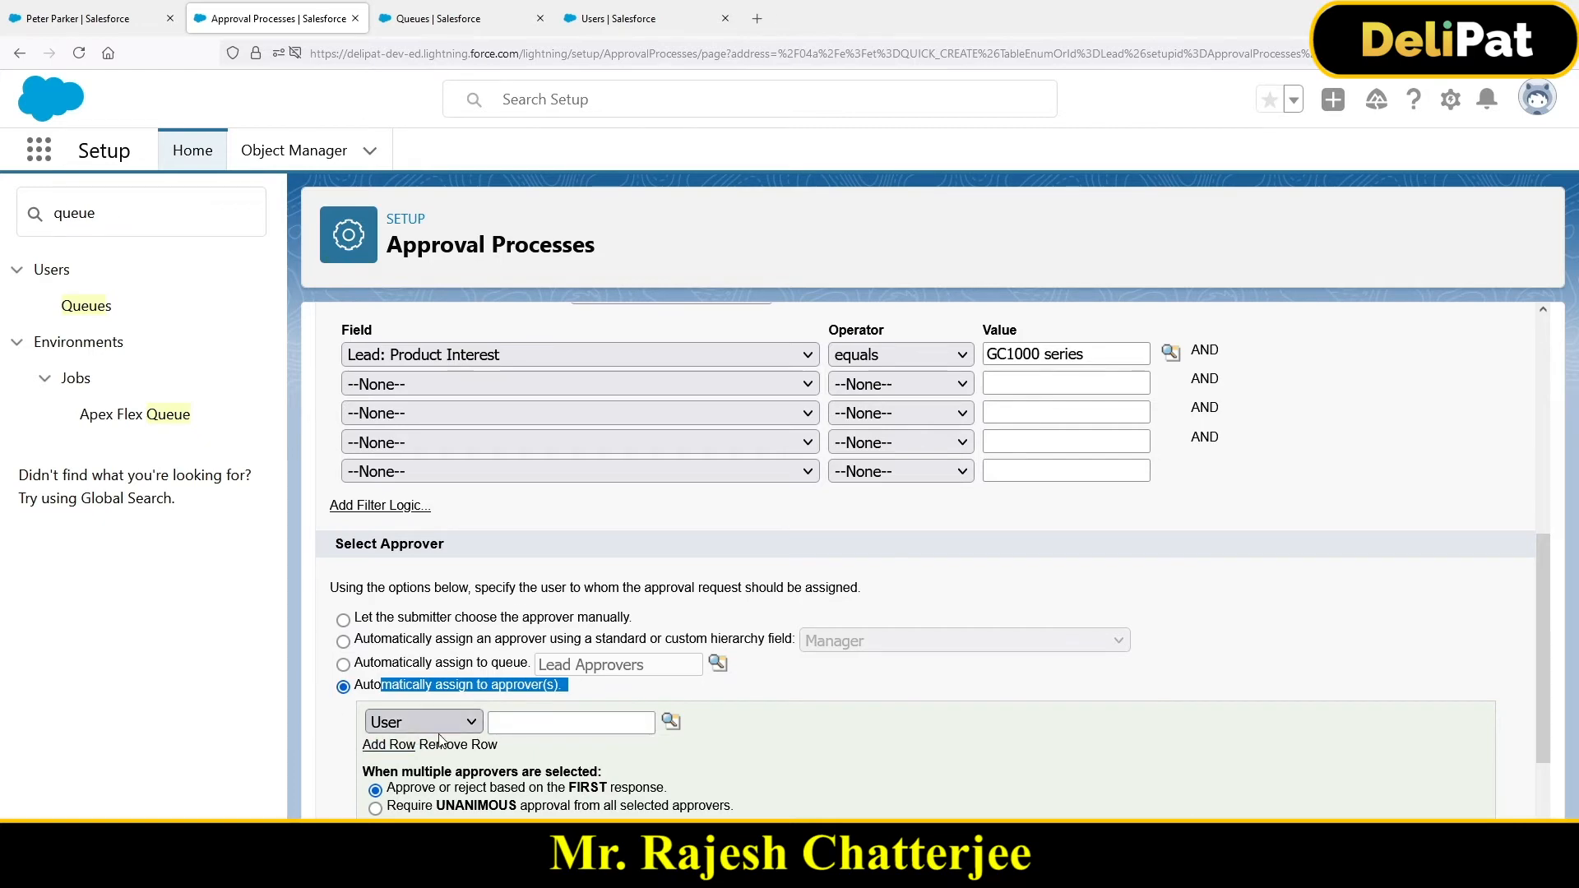
pyautogui.click(671, 722)
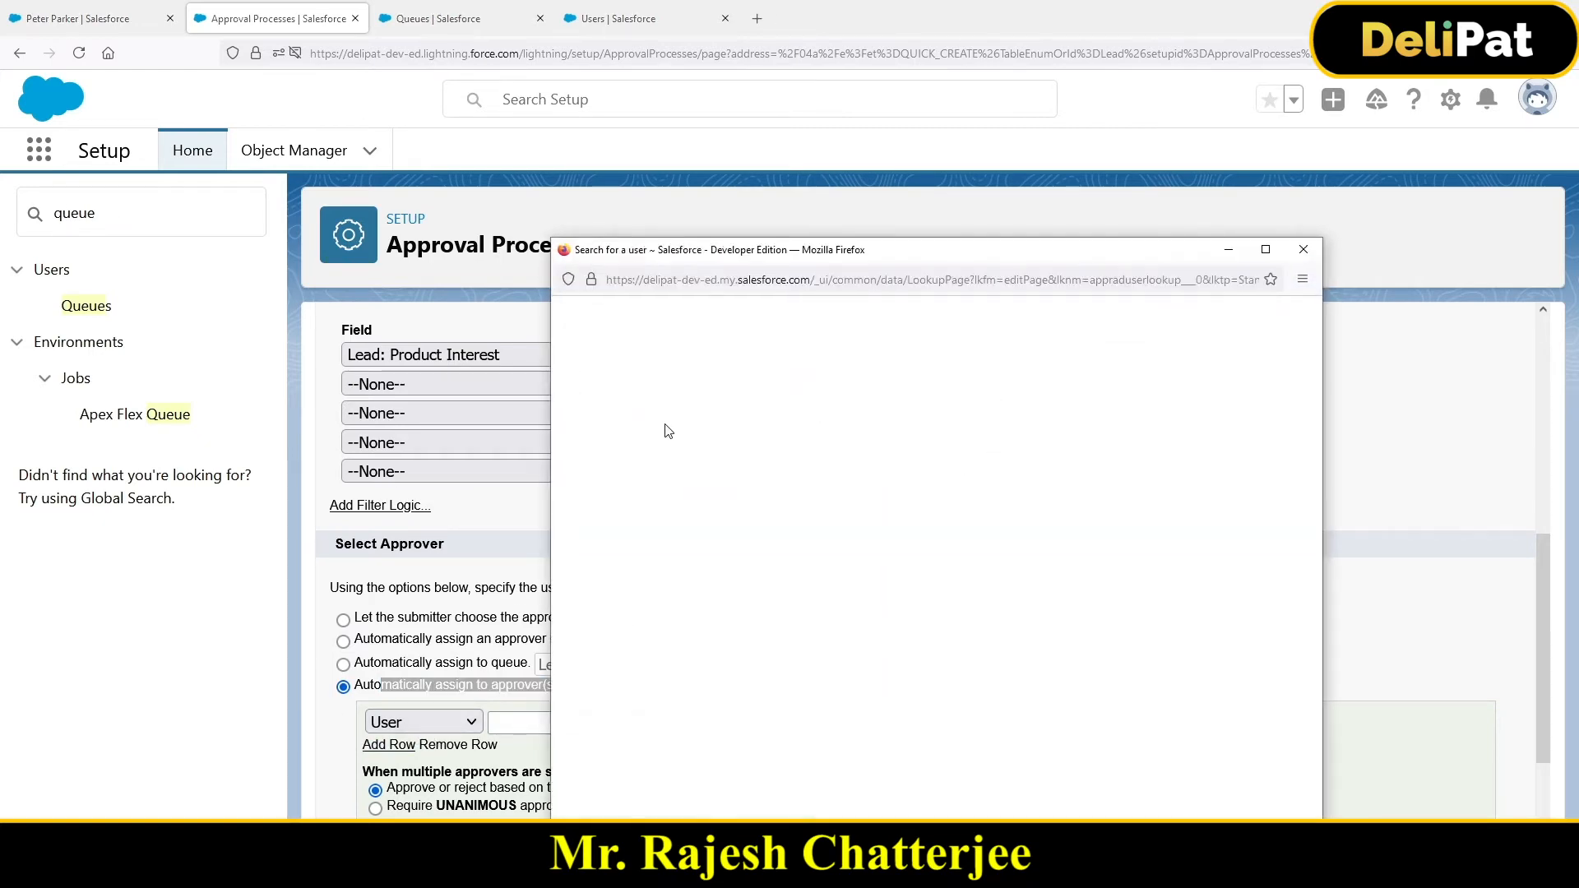
pyautogui.click(586, 454)
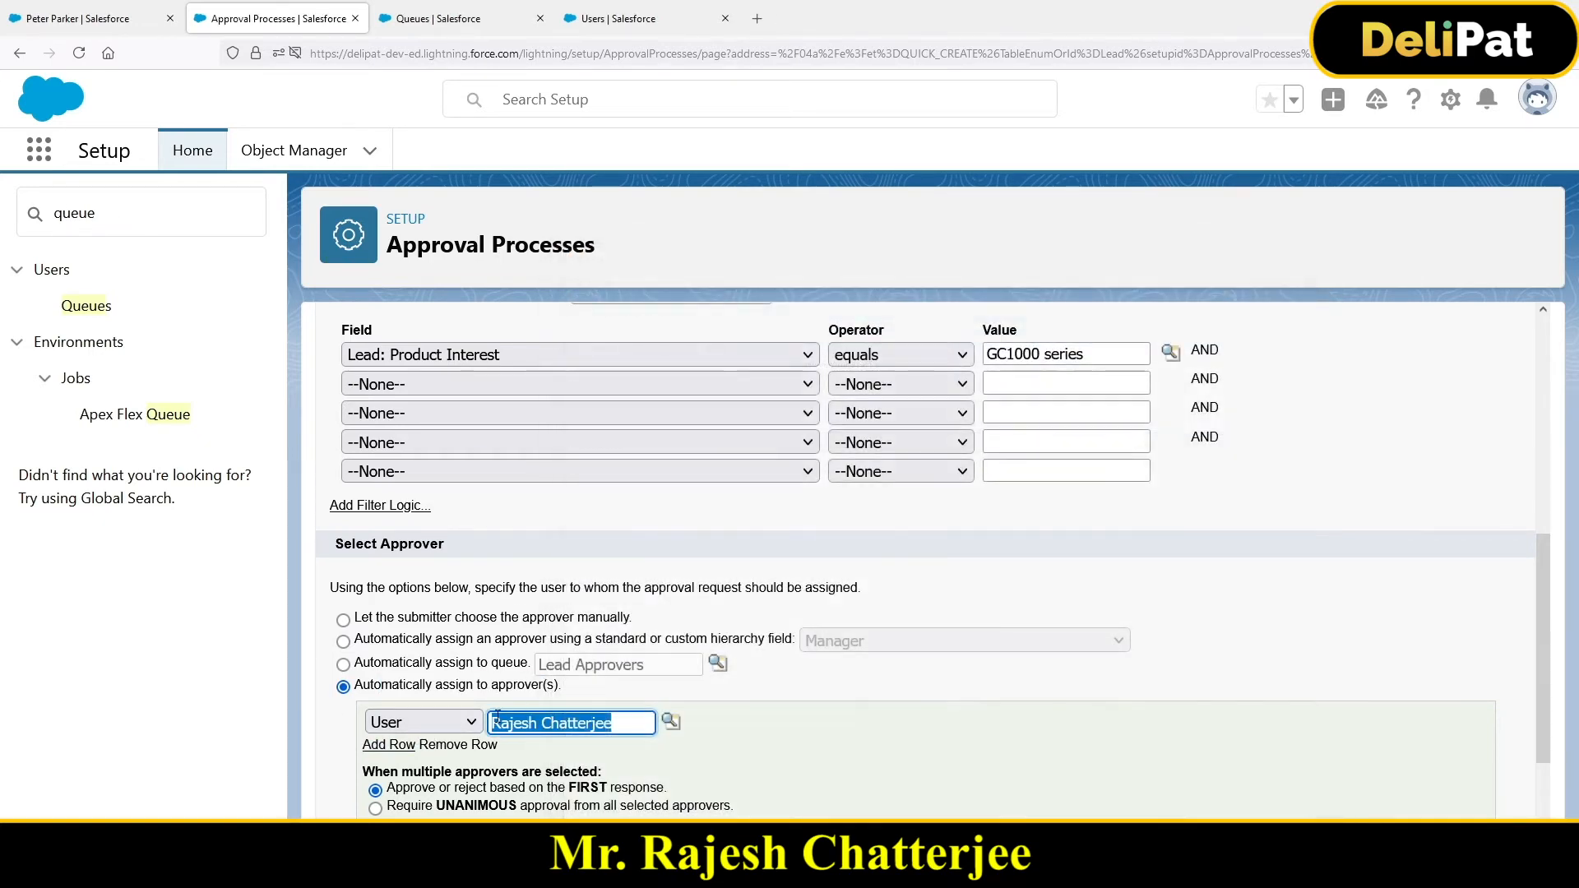
pyautogui.click(387, 750)
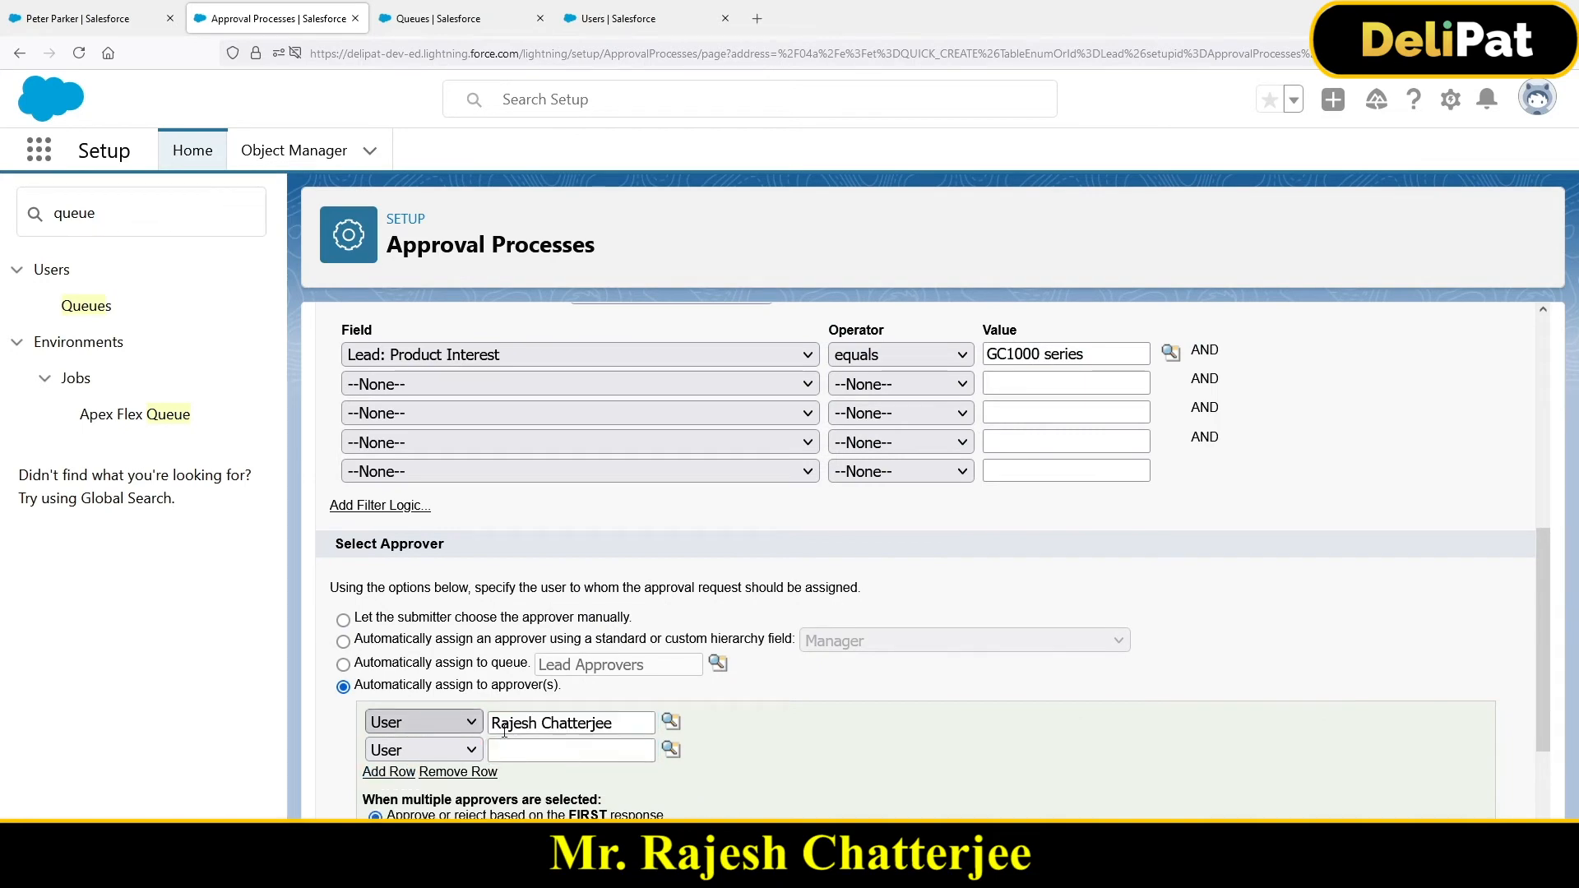
pyautogui.click(671, 750)
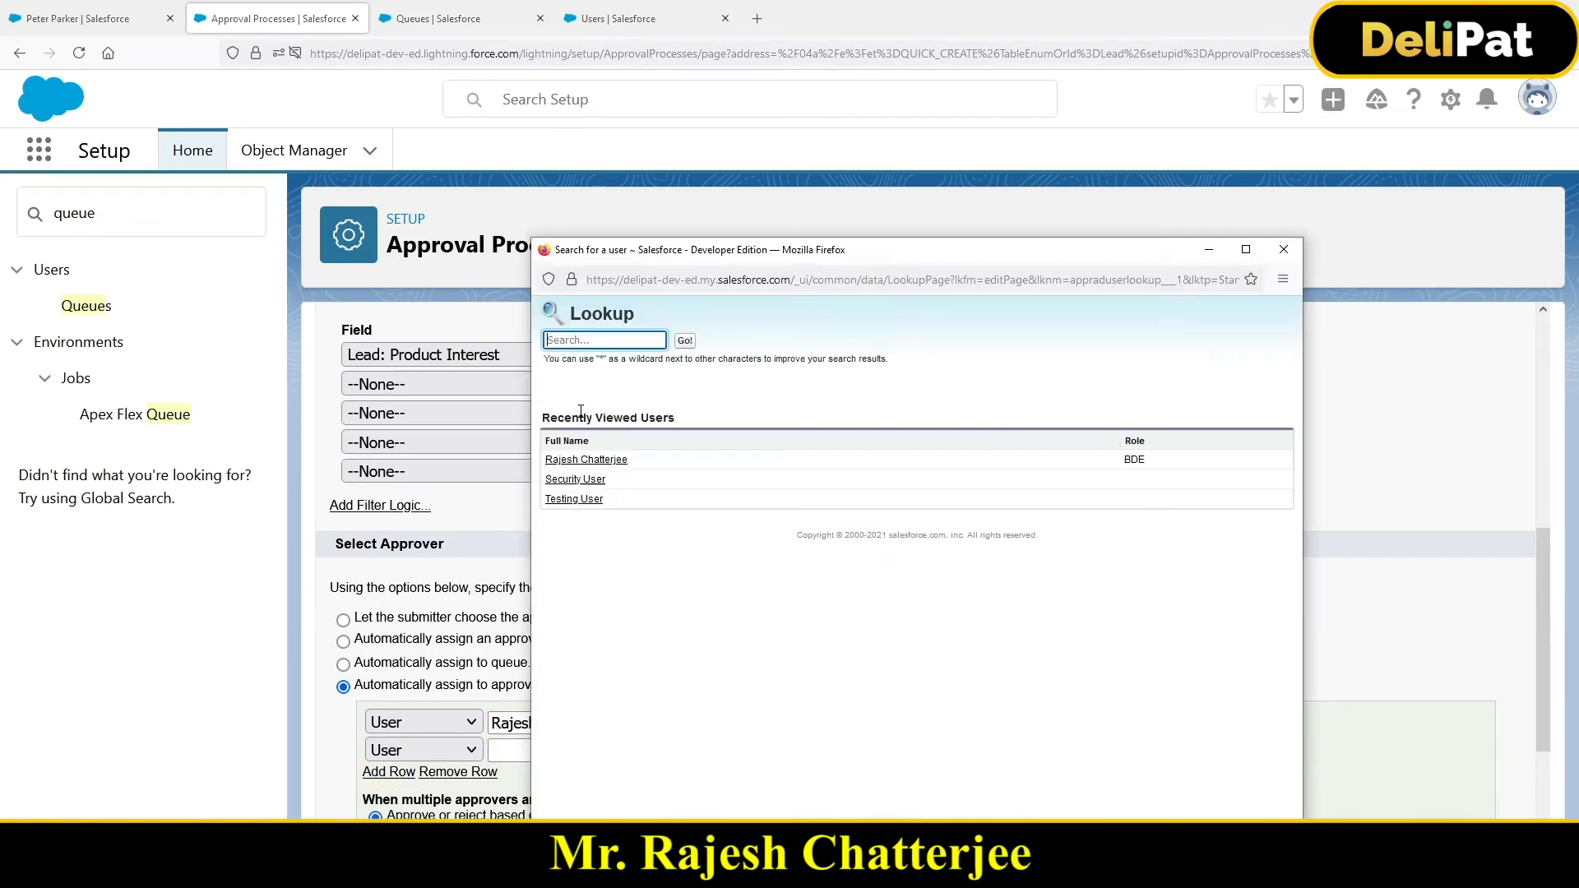
pyautogui.click(580, 500)
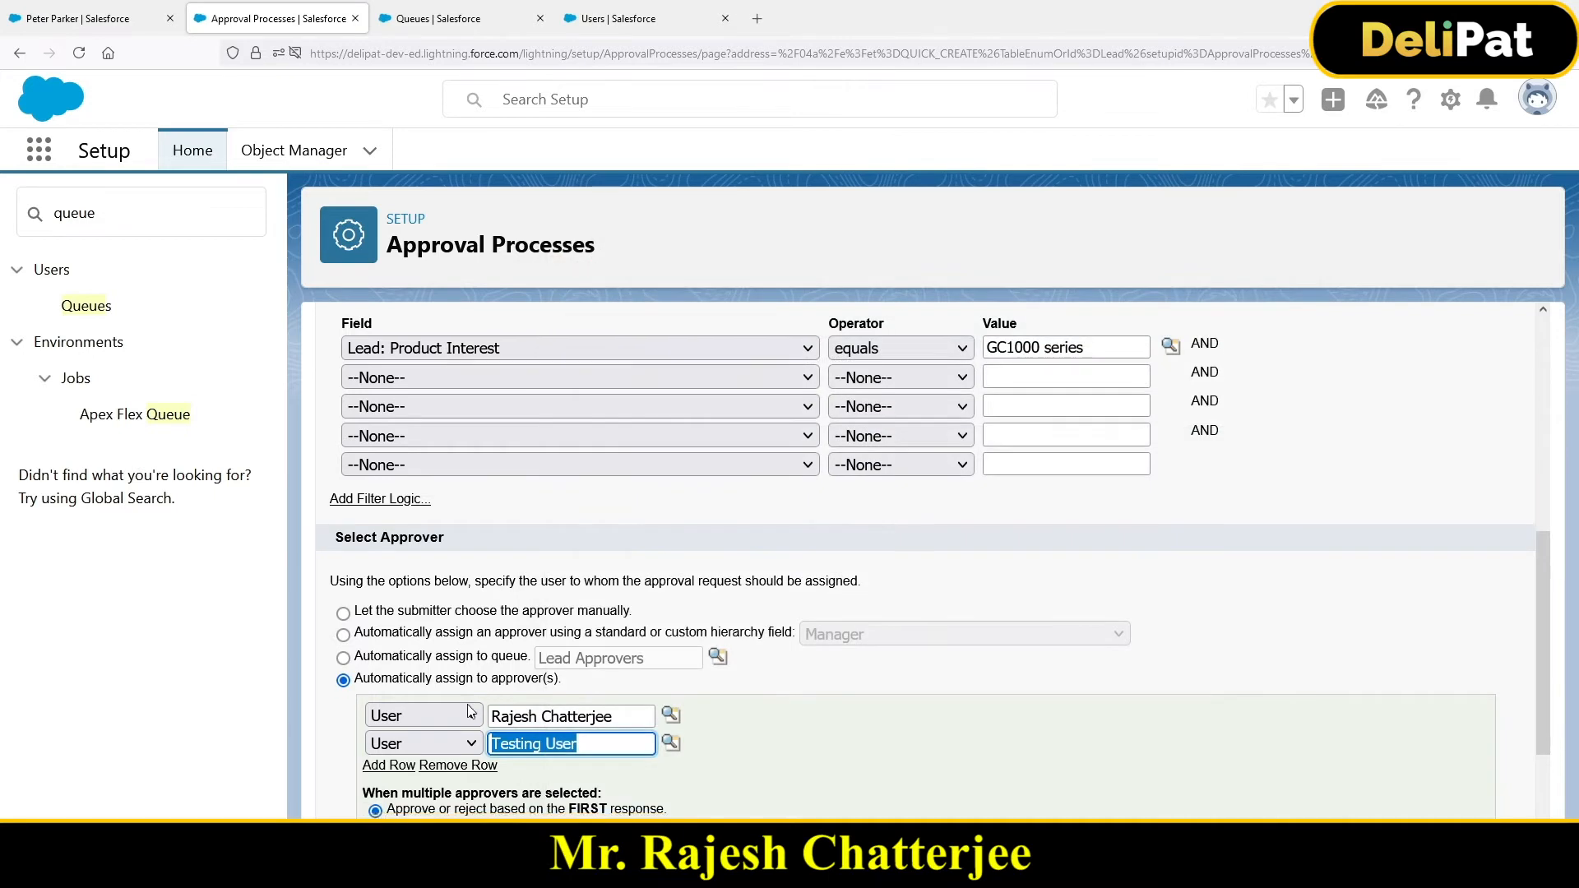
# Add a third approver row and require unanimous approval from all selected approvers
pyautogui.scroll(-2, 395, 621)
pyautogui.click(397, 617)
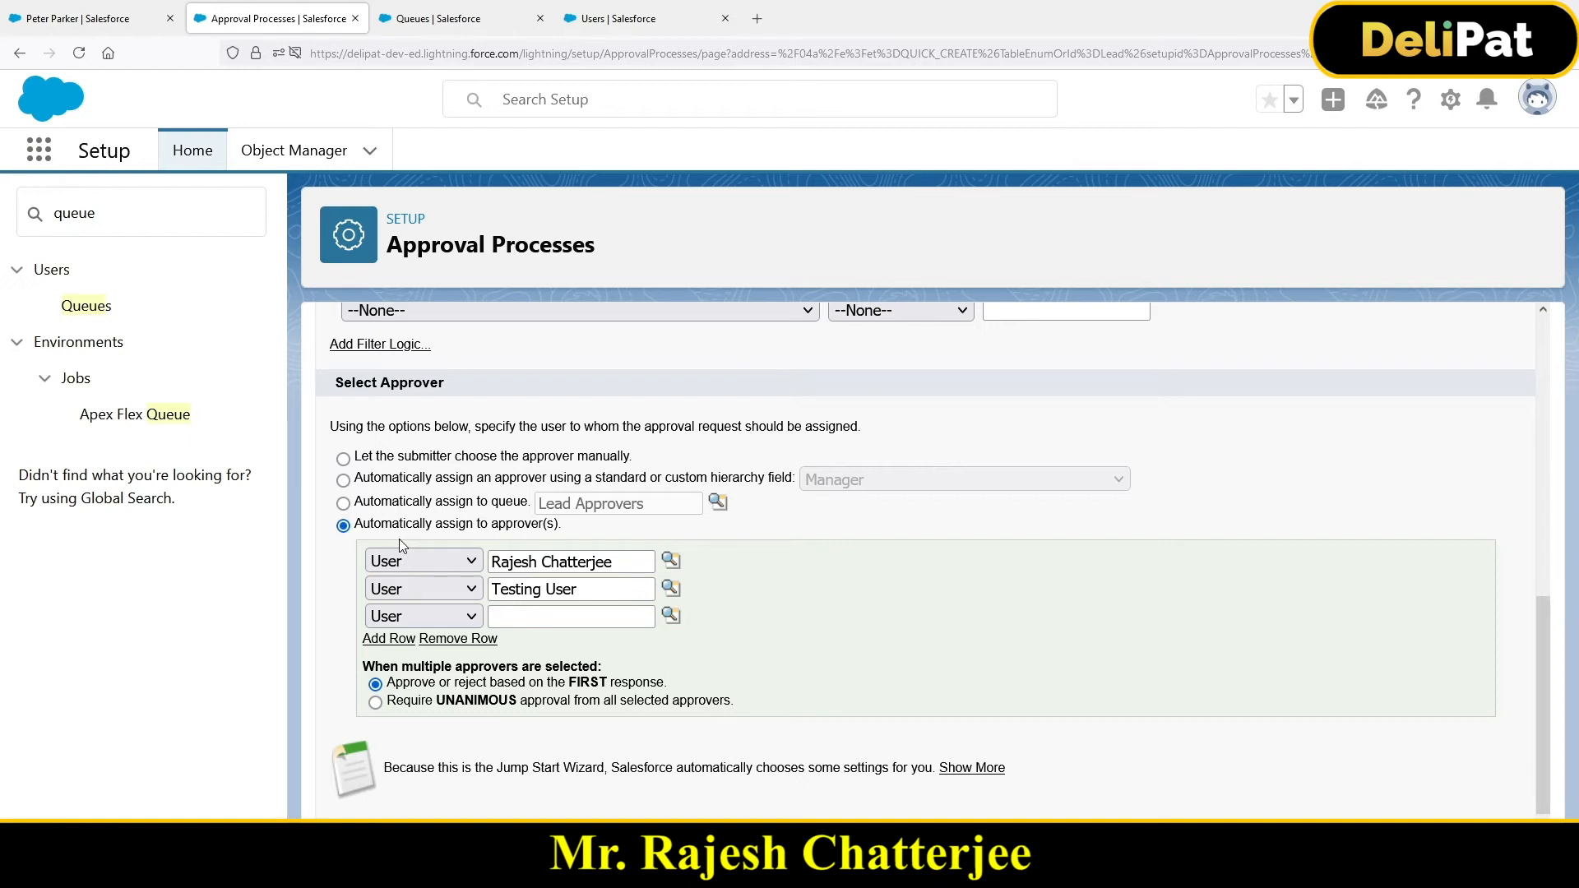
pyautogui.click(377, 703)
pyautogui.moveTo(399, 708); pyautogui.dragTo(725, 699)
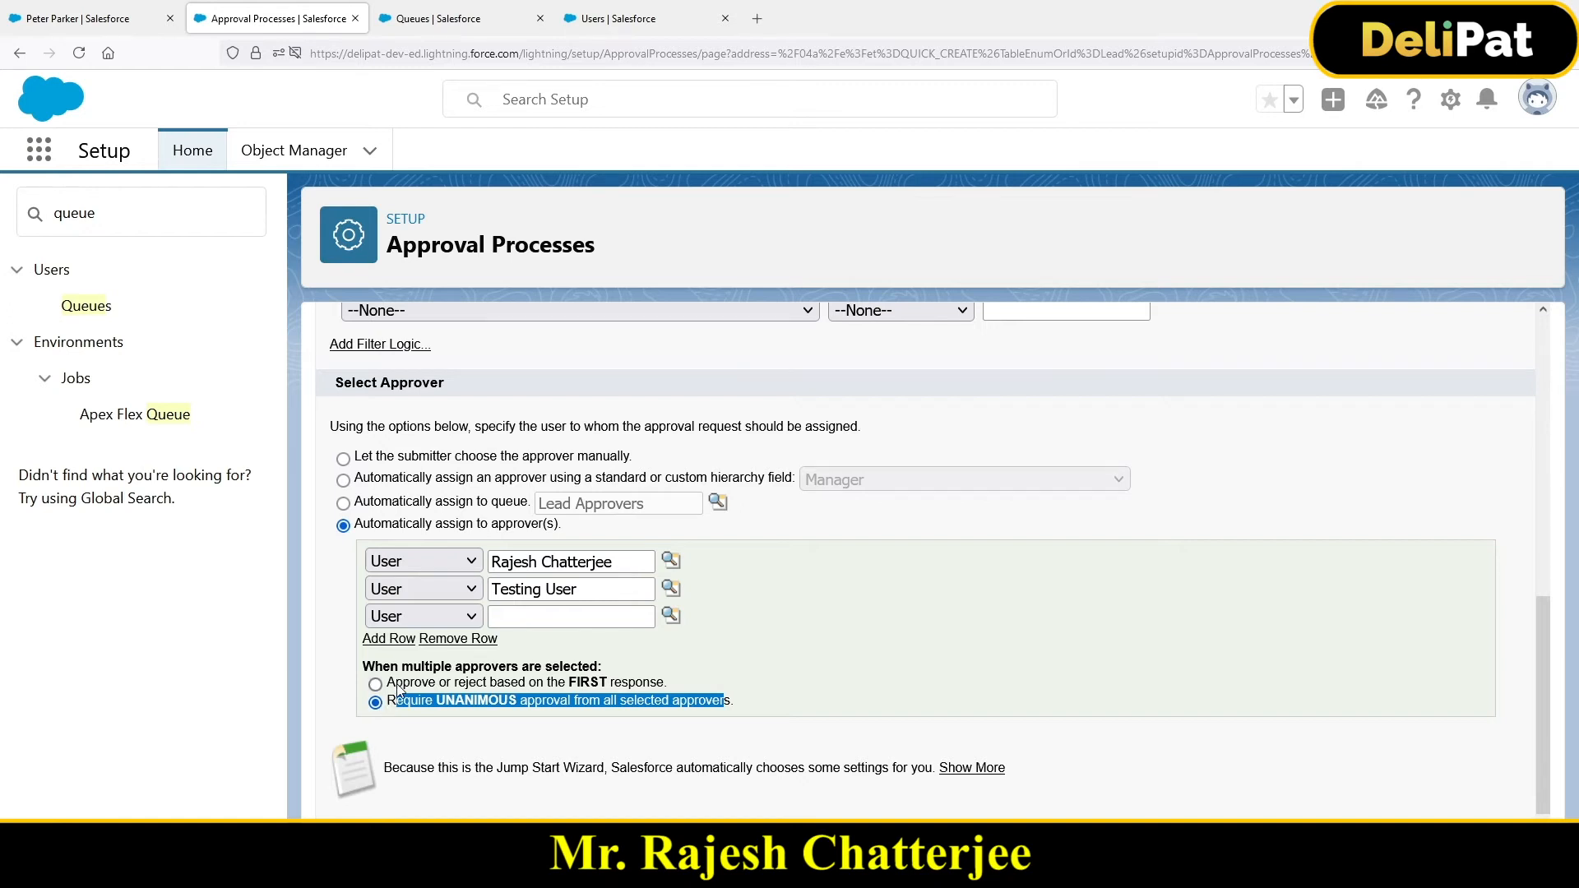
pyautogui.moveTo(397, 685); pyautogui.dragTo(673, 701)
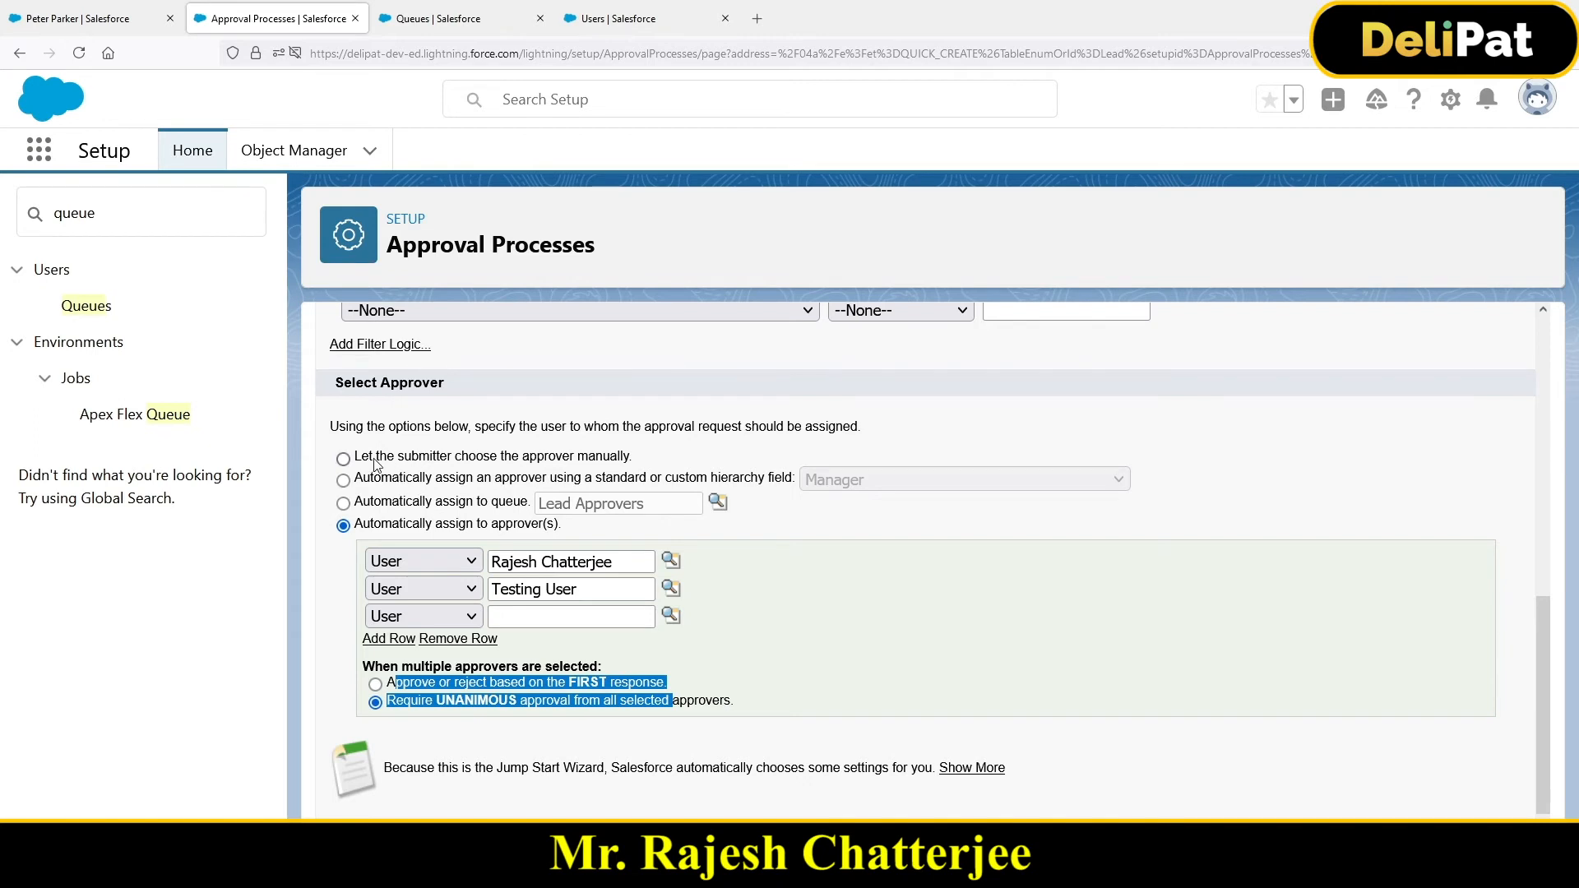
# Check the users list, and dismiss the submission dialog on the xyz lead to review its detail fields
pyautogui.moveTo(369, 457); pyautogui.dragTo(625, 457)
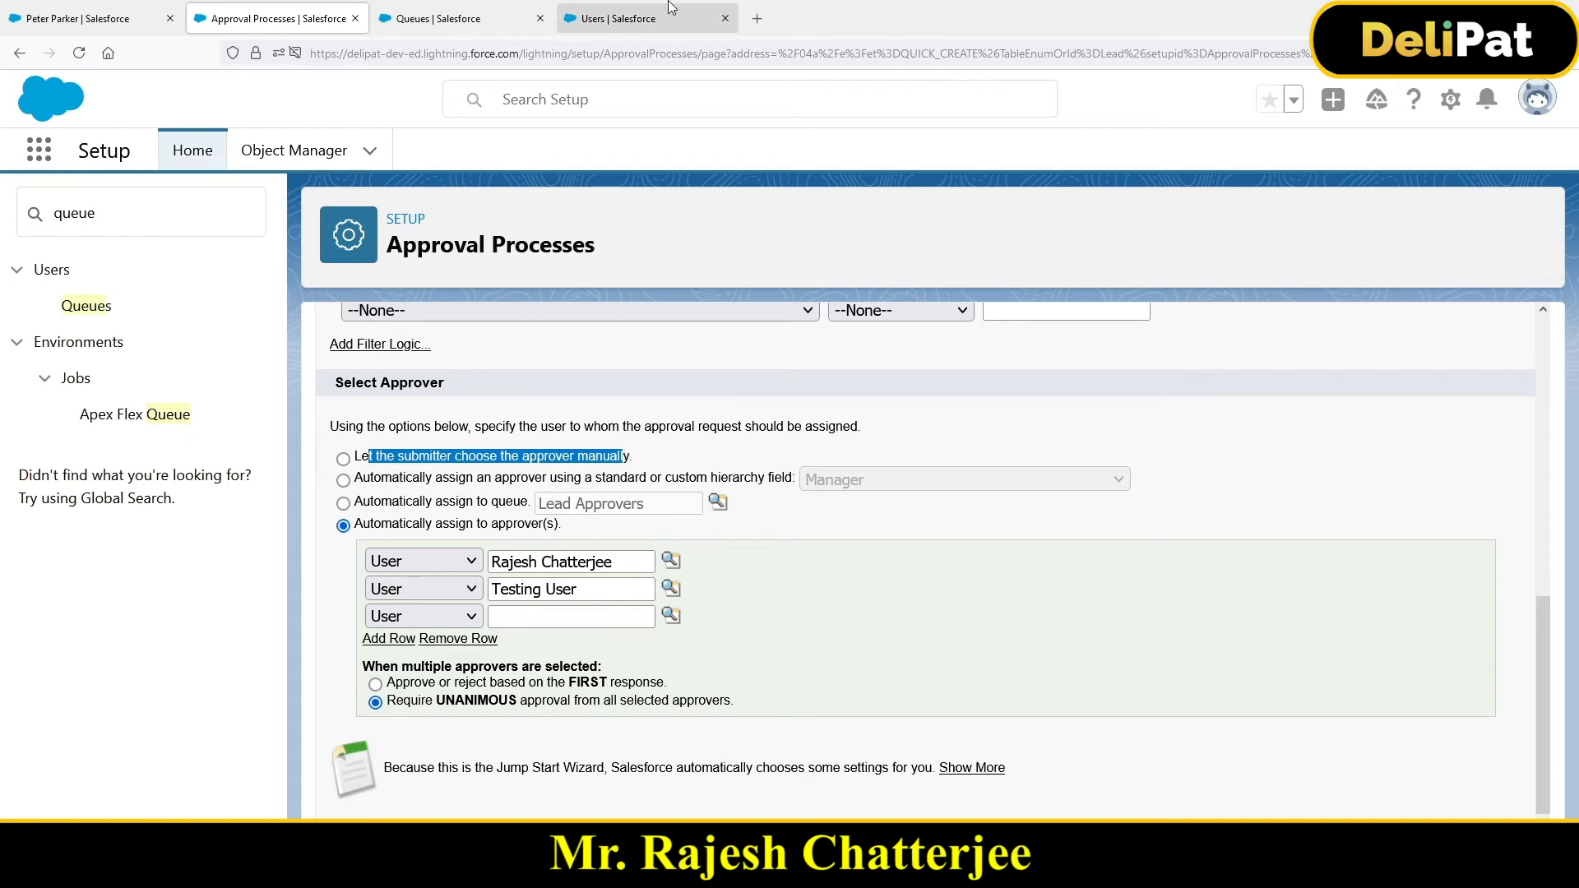
pyautogui.click(645, 19)
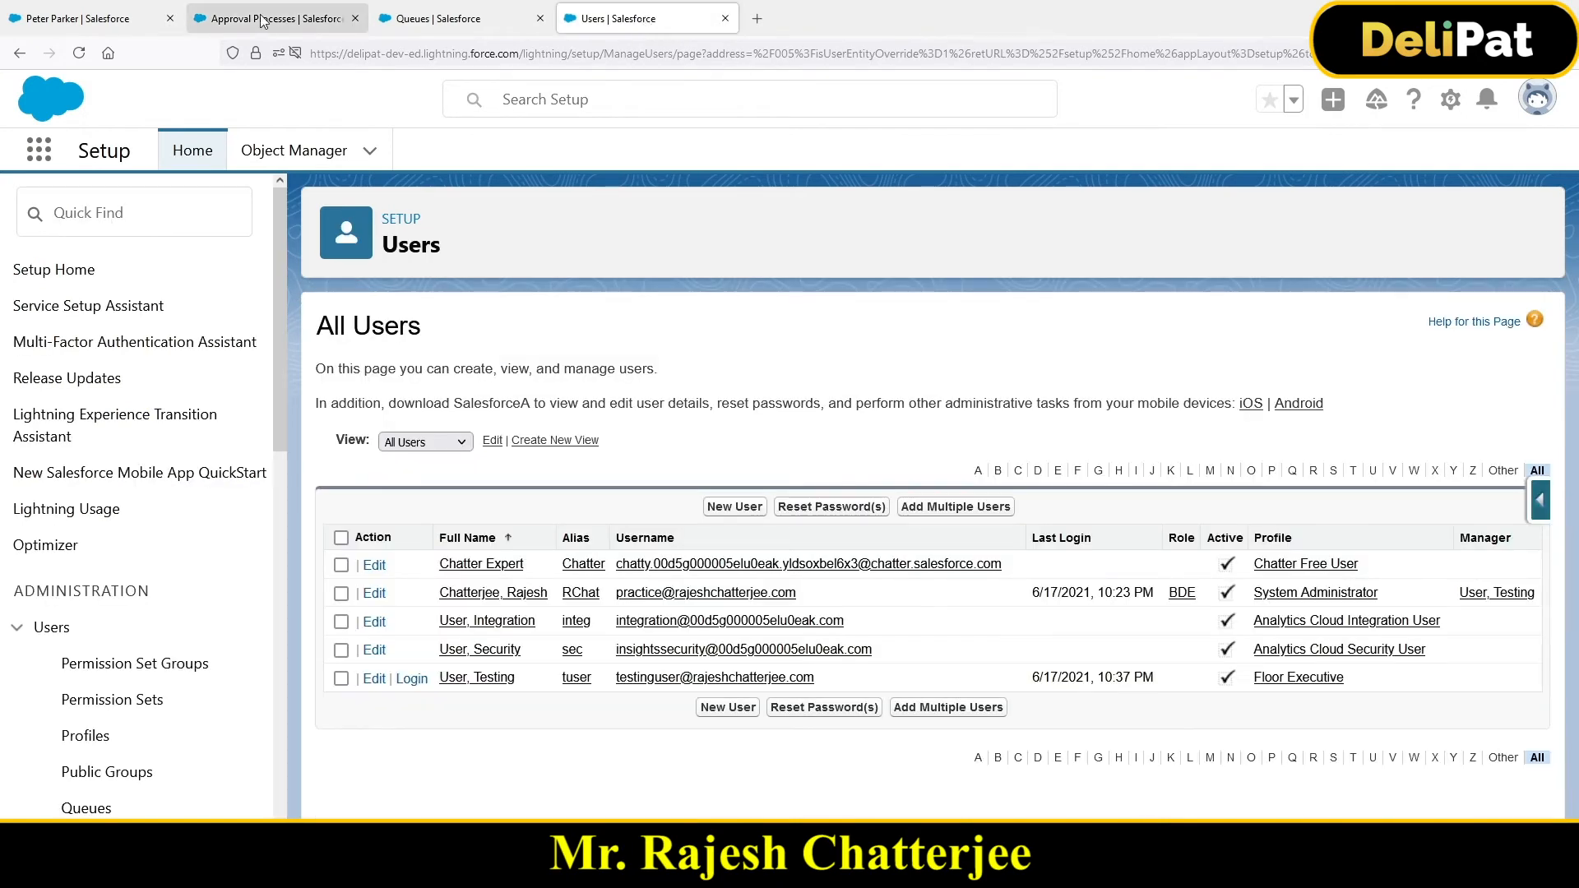
pyautogui.click(116, 25)
pyautogui.click(1146, 185)
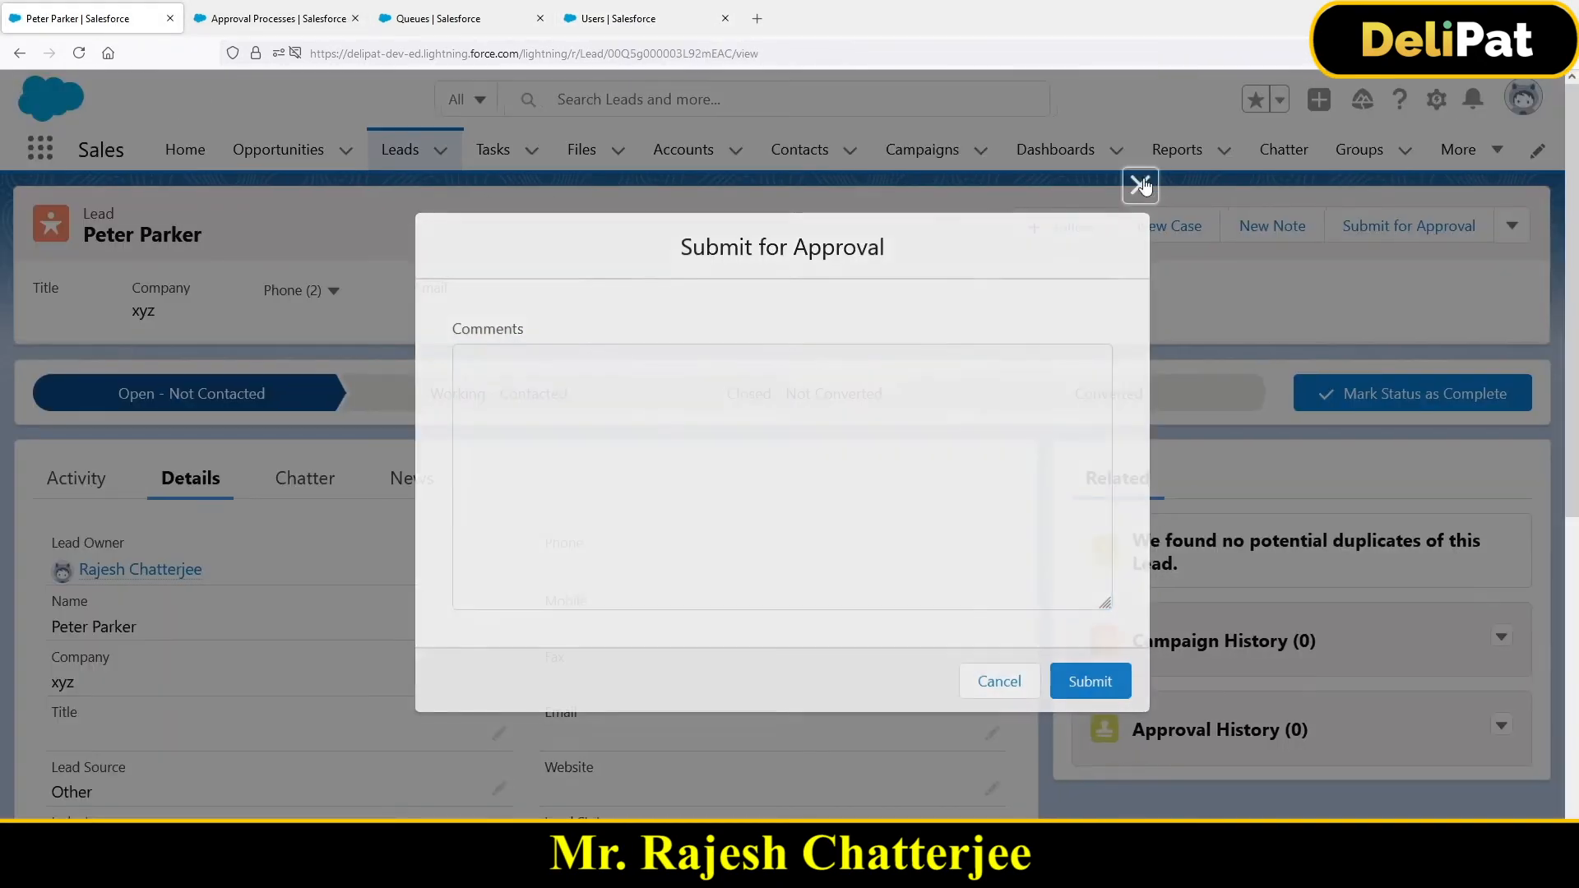
pyautogui.scroll(-5, 205, 663)
pyautogui.scroll(-2, 192, 694)
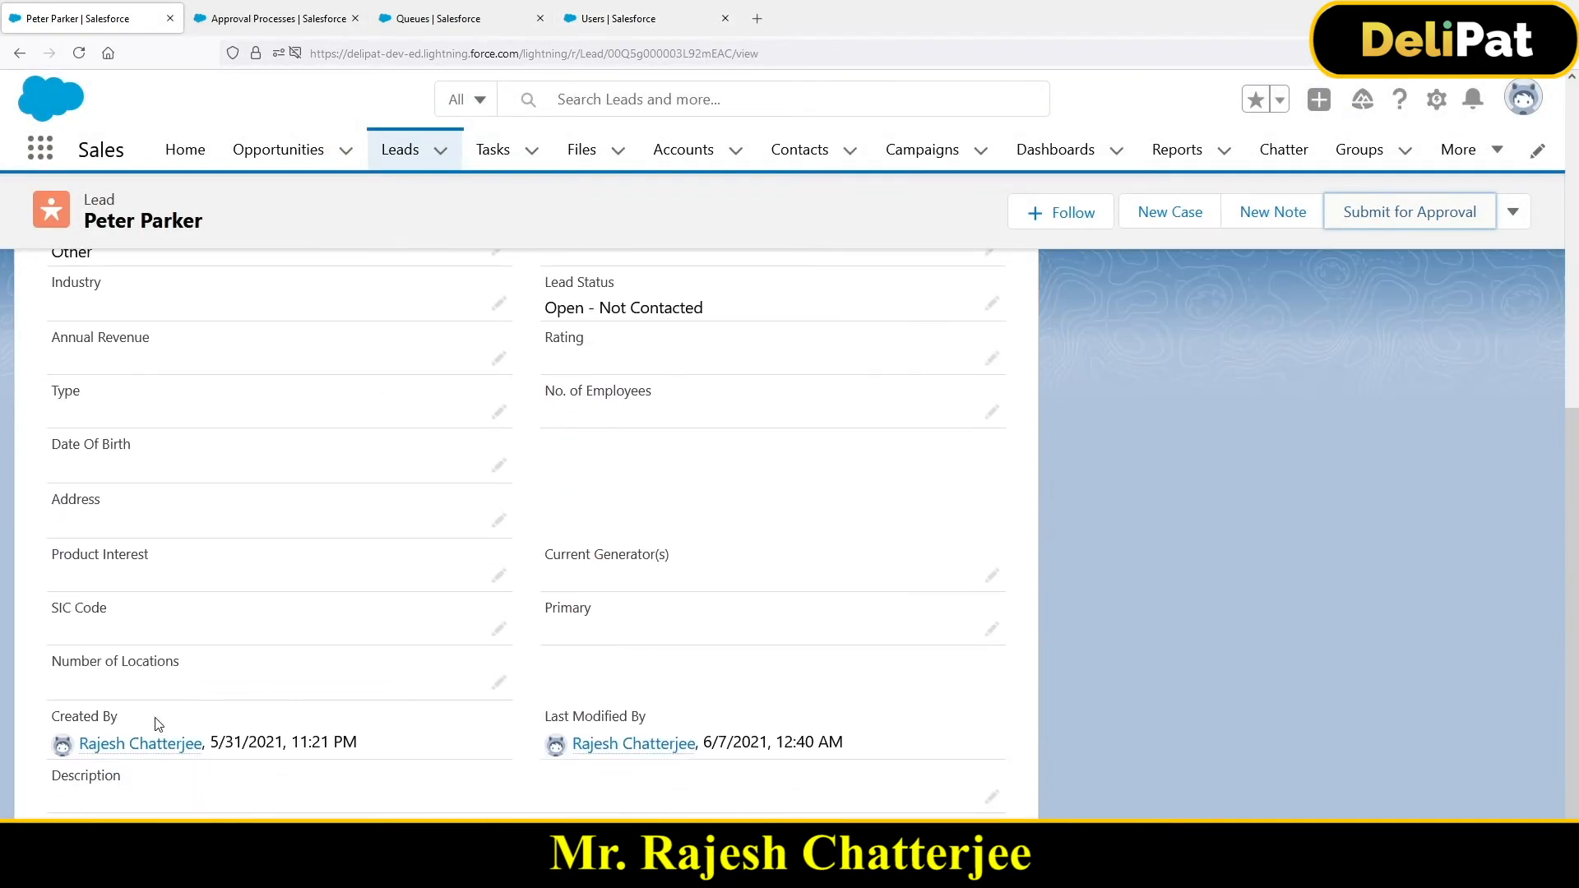
pyautogui.scroll(7, 153, 724)
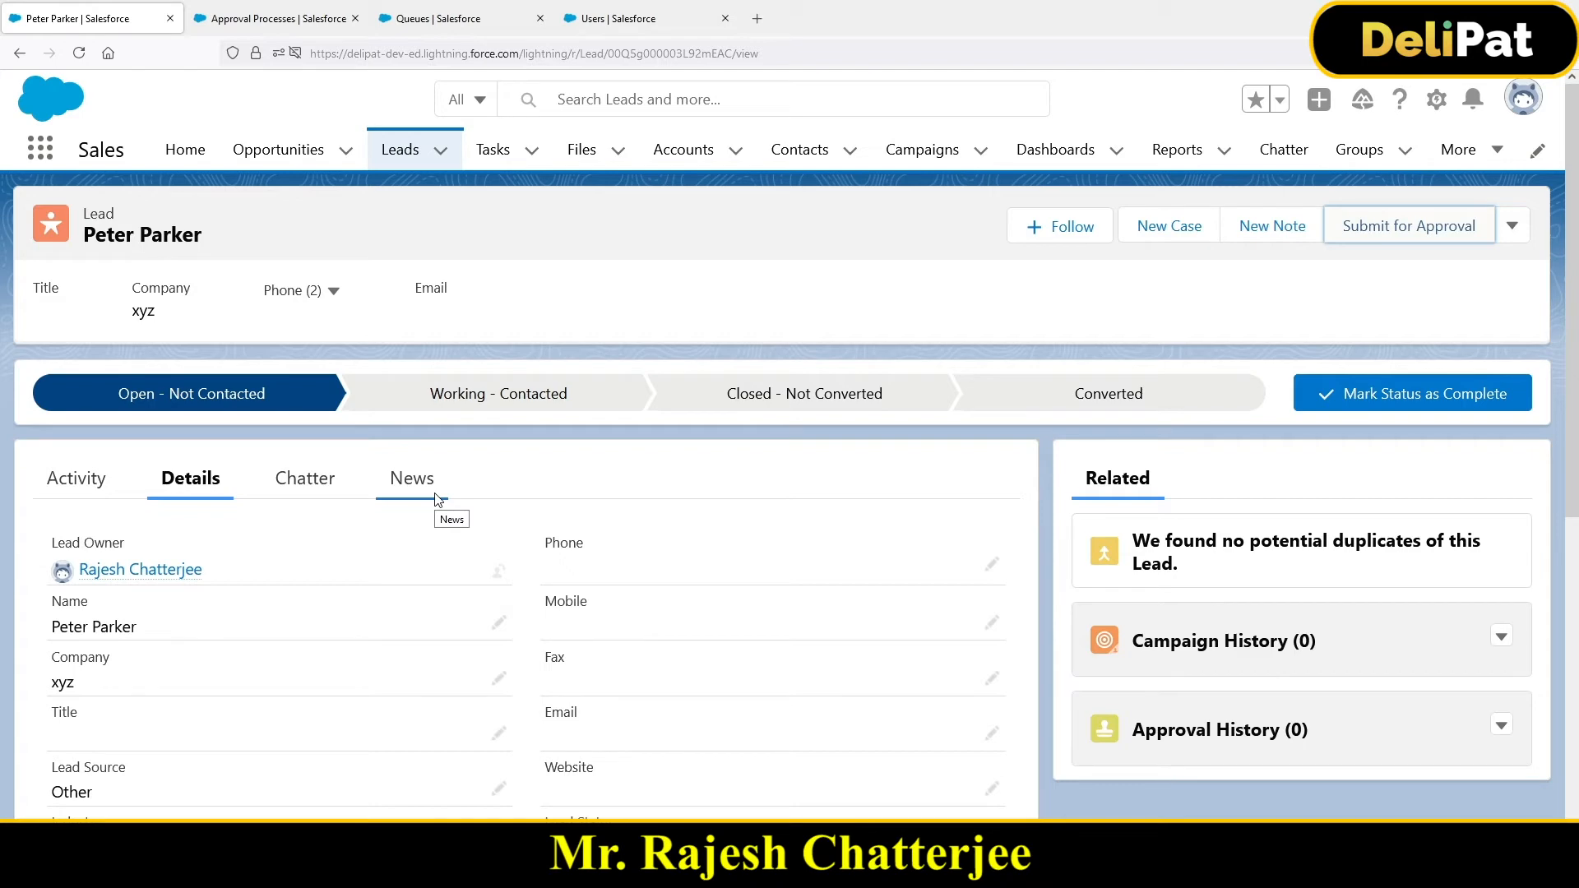
pyautogui.scroll(-5, 312, 649)
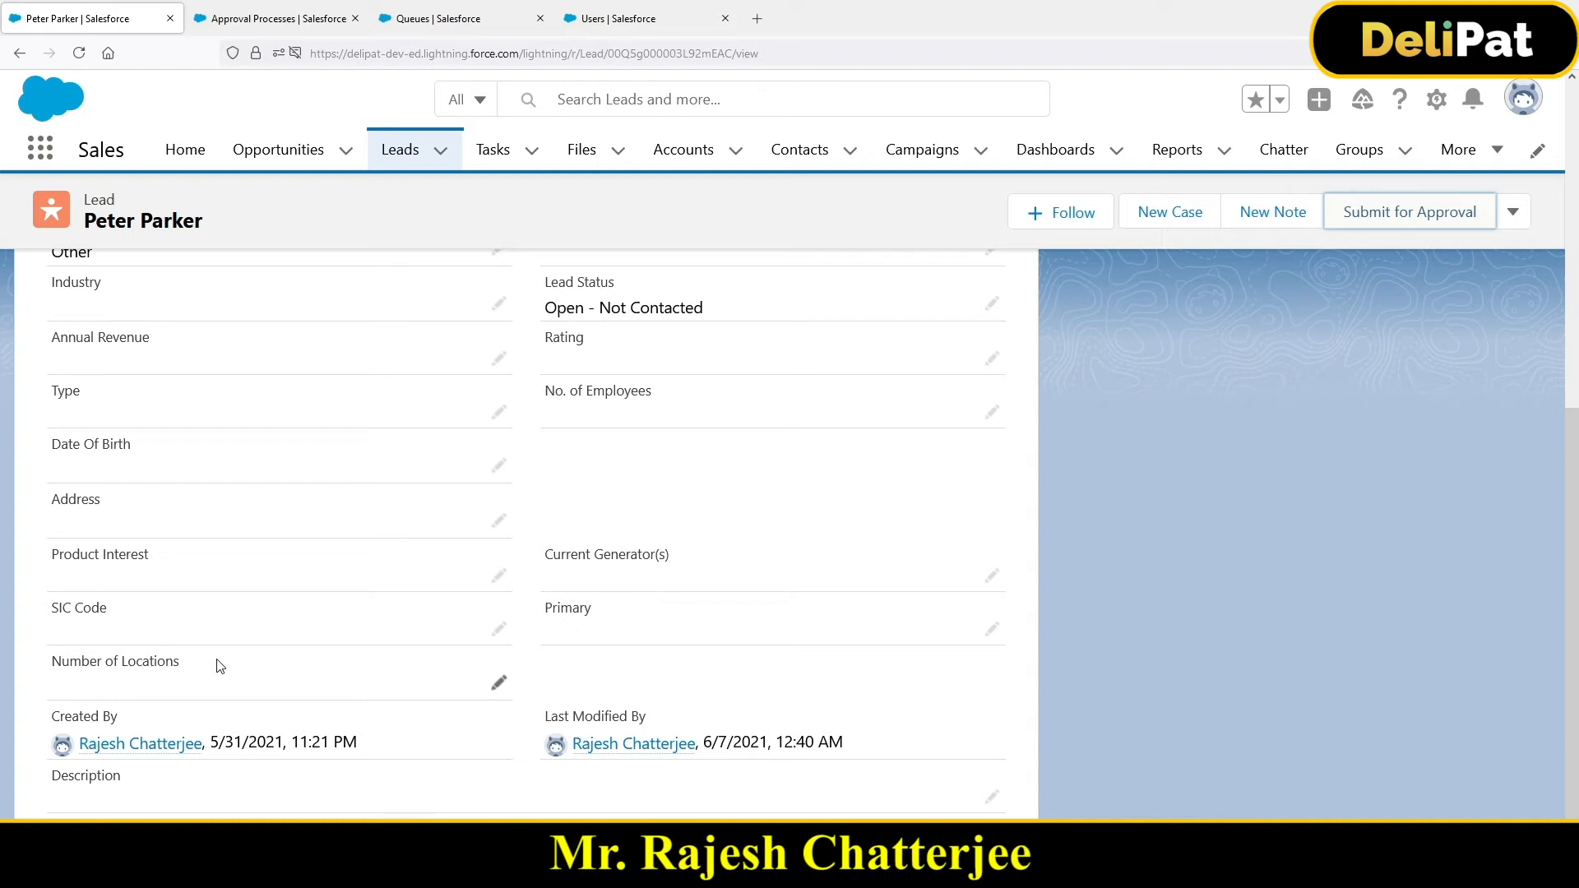
# Go back to the approval process form and set the approver to be chosen manually by the submitter
pyautogui.click(280, 18)
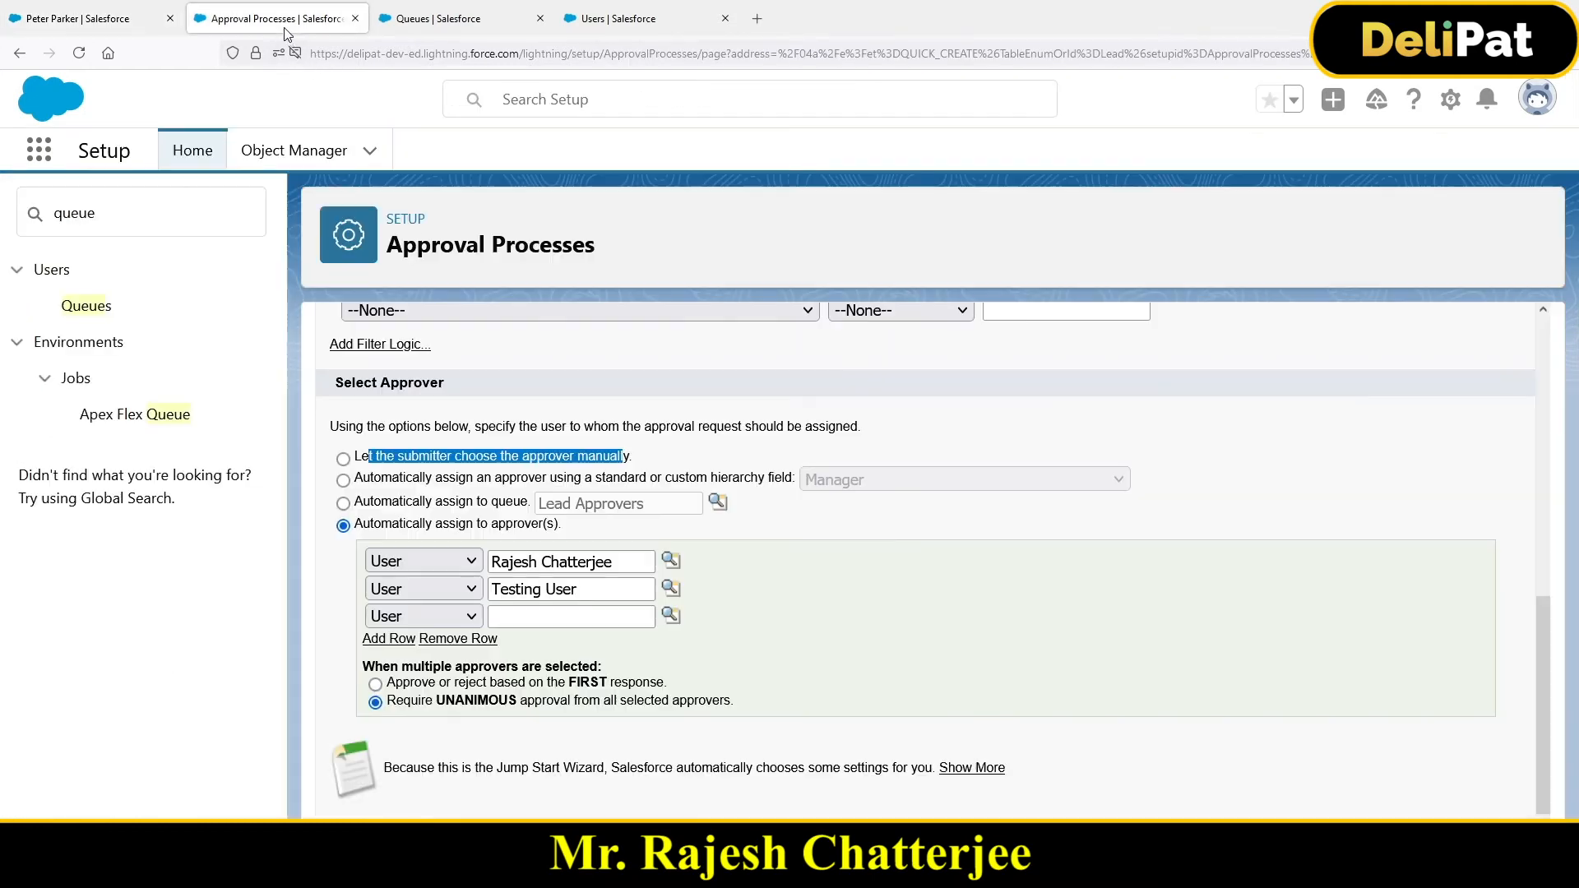
pyautogui.click(352, 459)
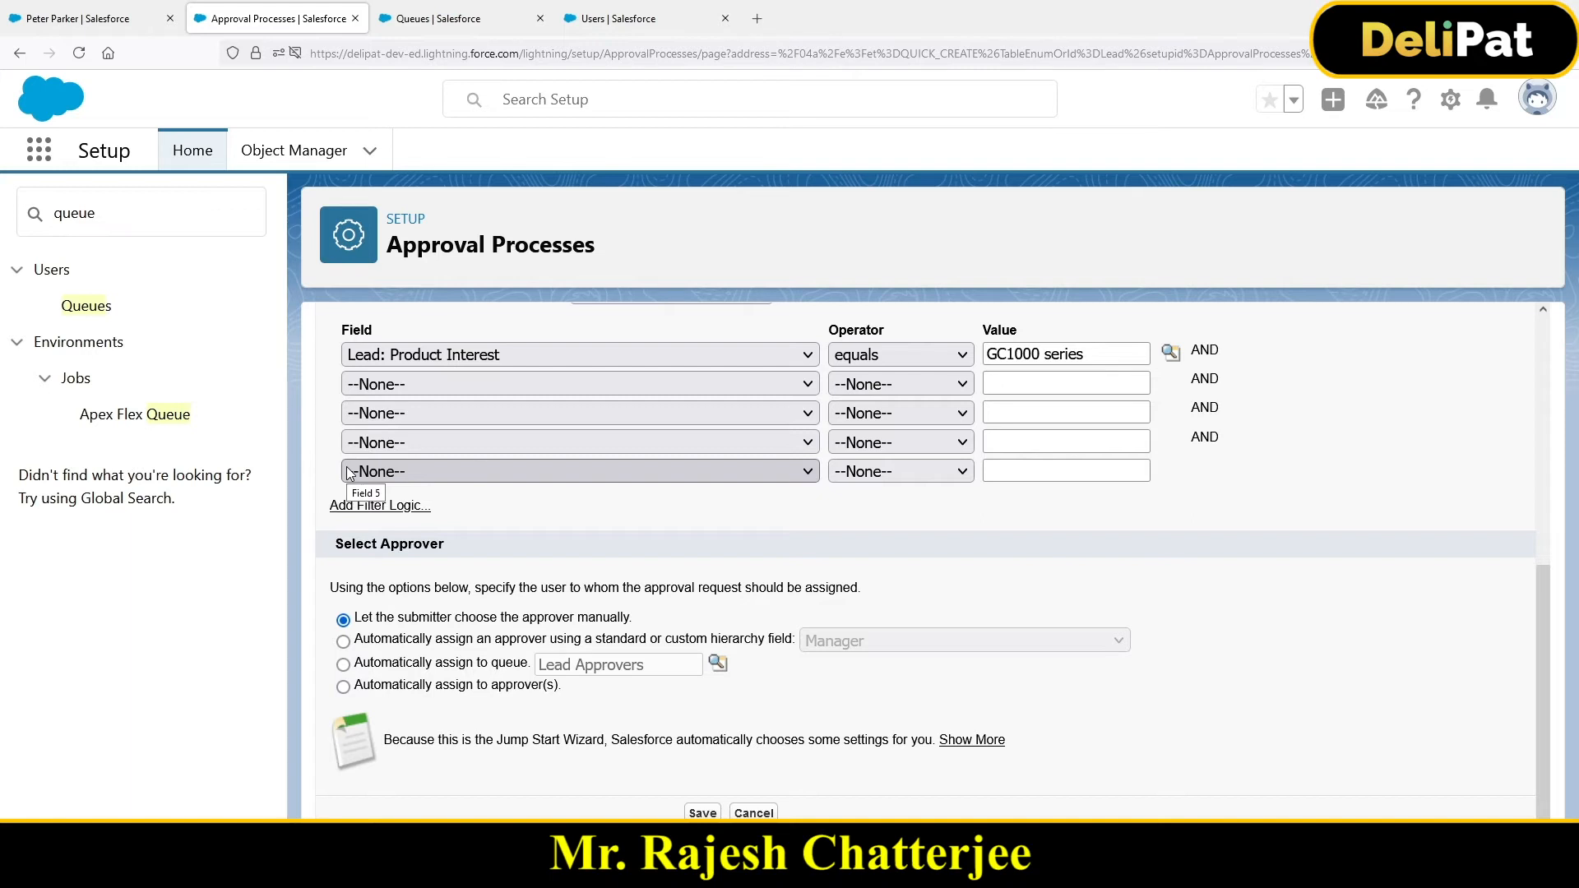
# Try automatic approver assignment through the Manager hierarchy field, and switch to the Lead Approvers queue option
pyautogui.click(361, 643)
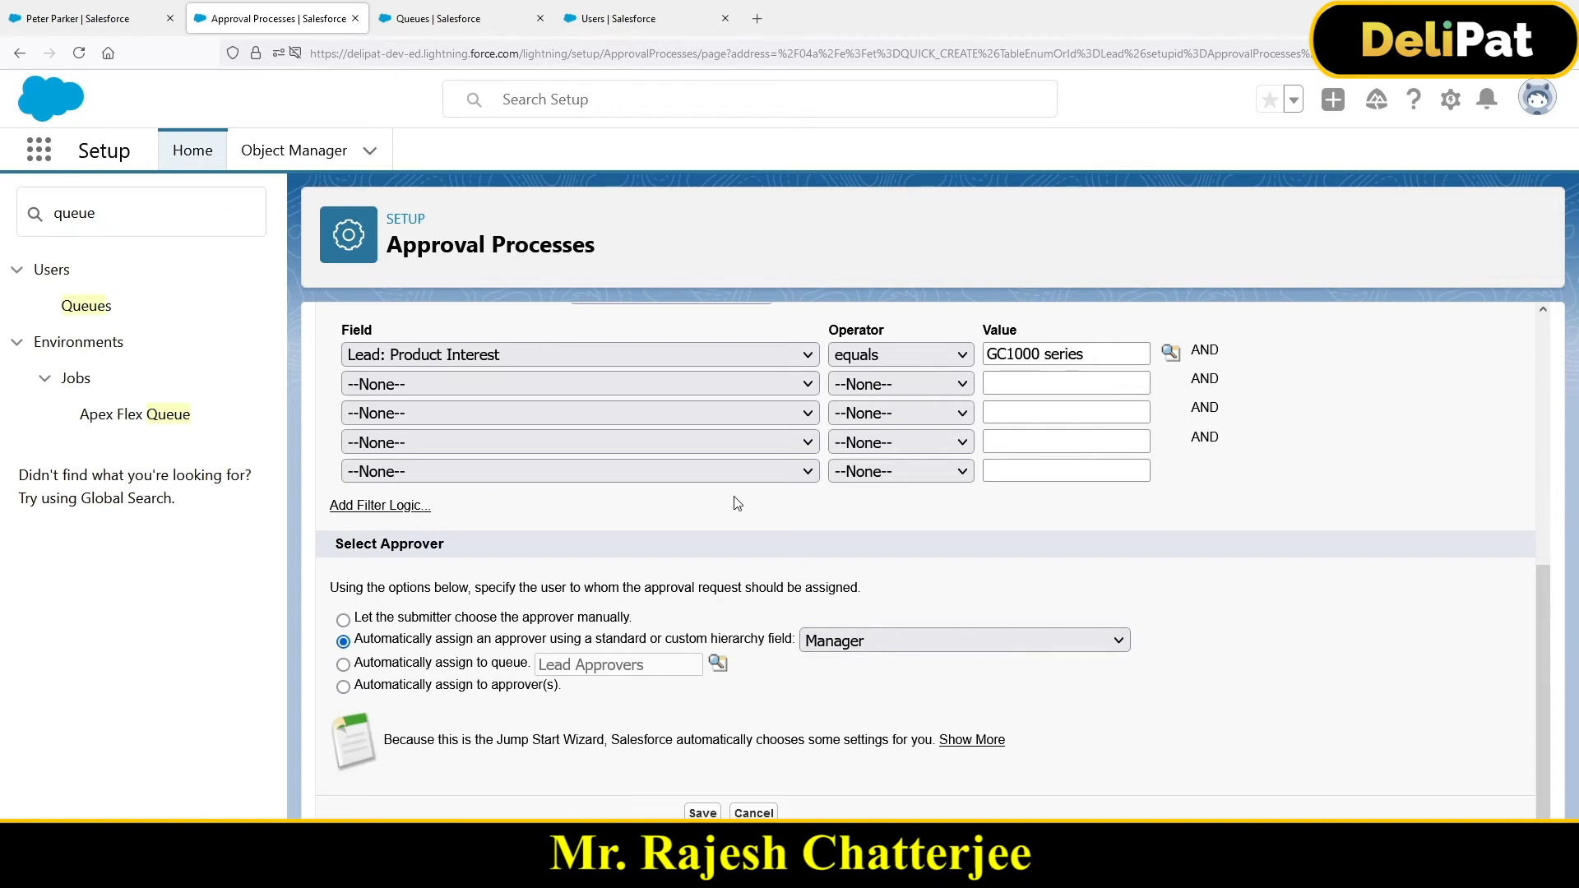
pyautogui.click(344, 665)
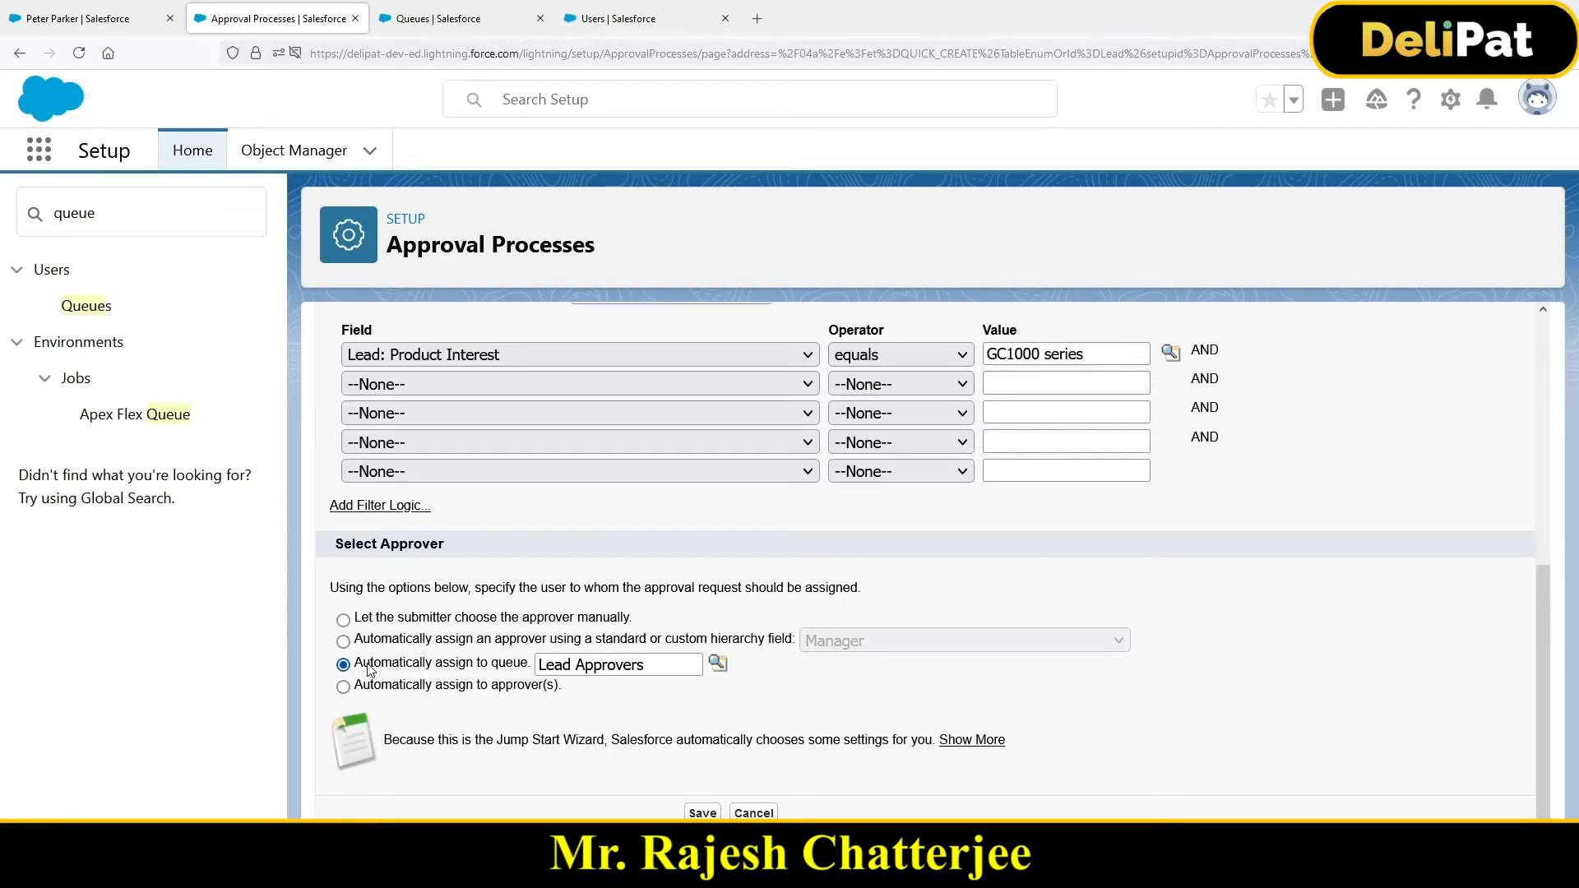
pyautogui.moveTo(370, 669); pyautogui.dragTo(473, 675)
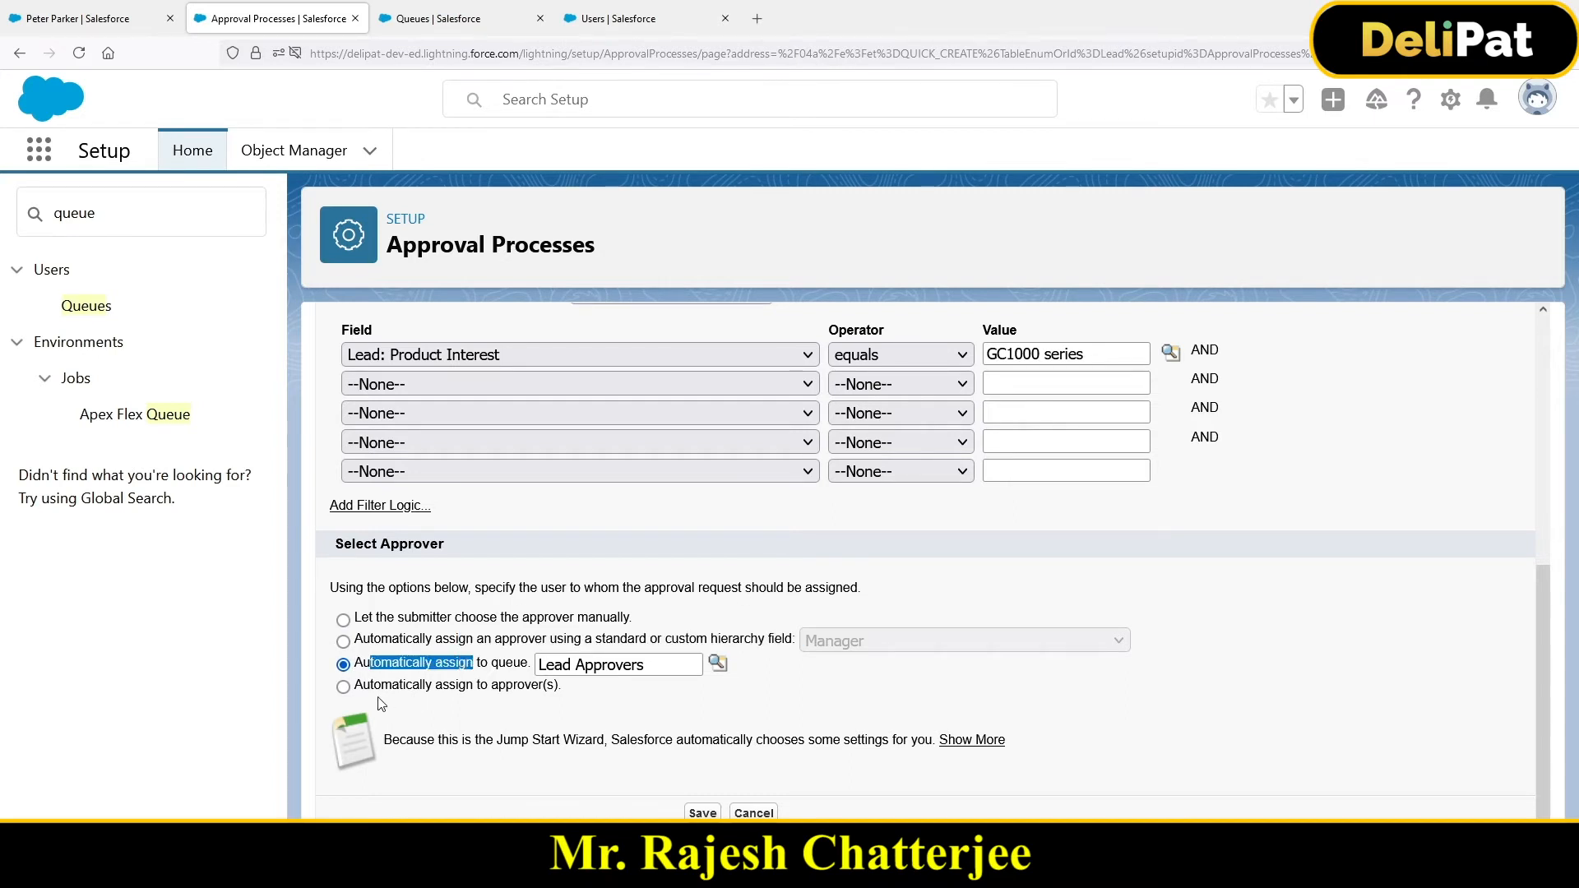
pyautogui.moveTo(381, 704); pyautogui.dragTo(570, 697)
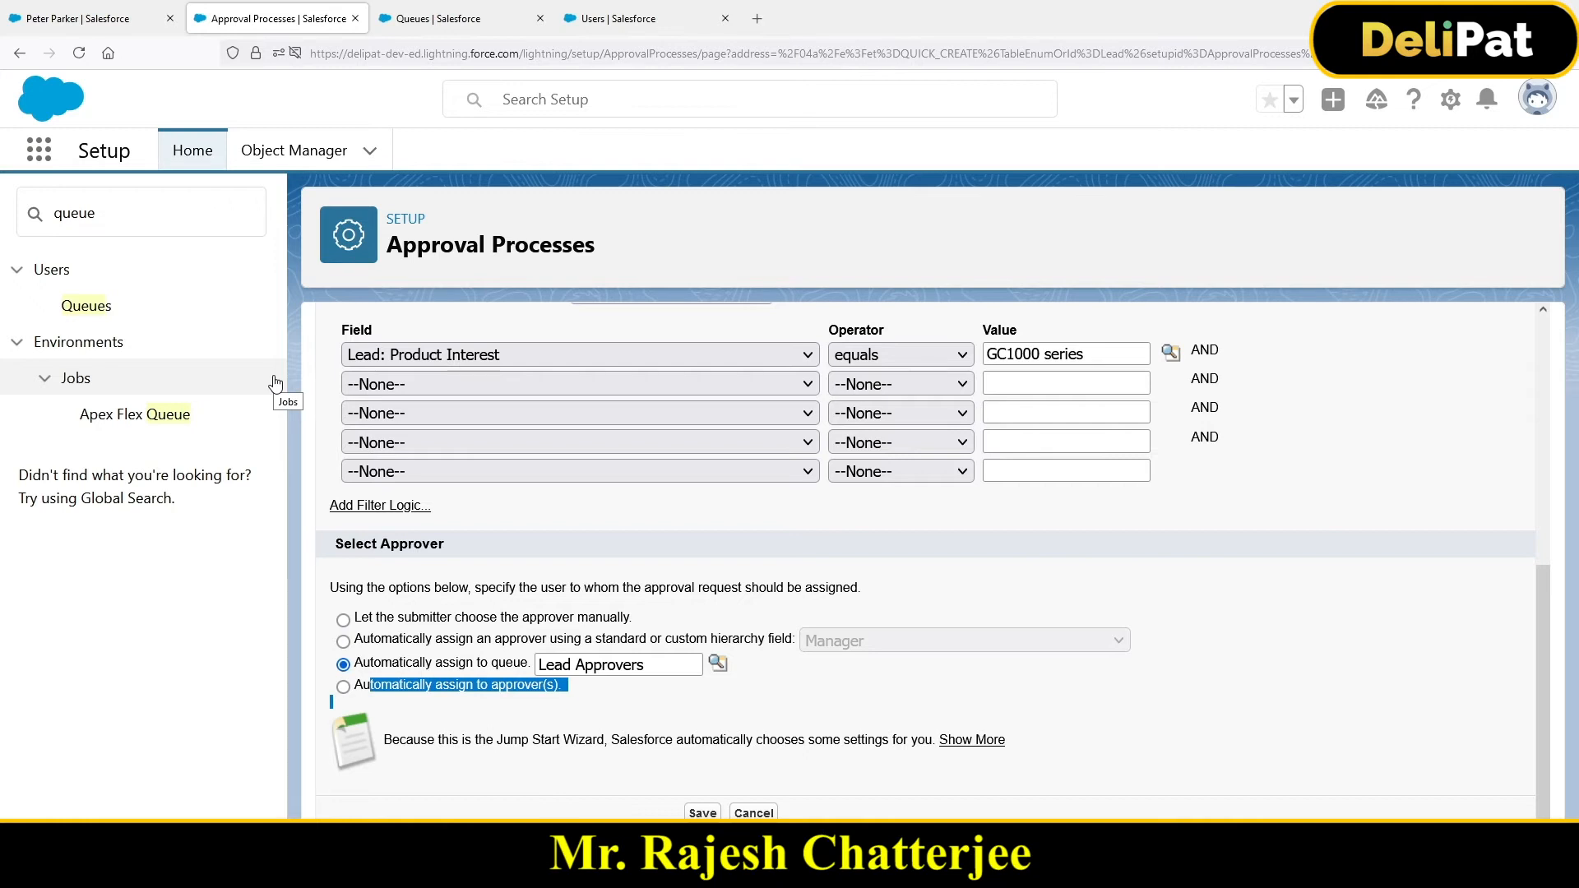
# Switch to automatic assignment to approvers and review the first-response and unanimous approval options
pyautogui.click(343, 688)
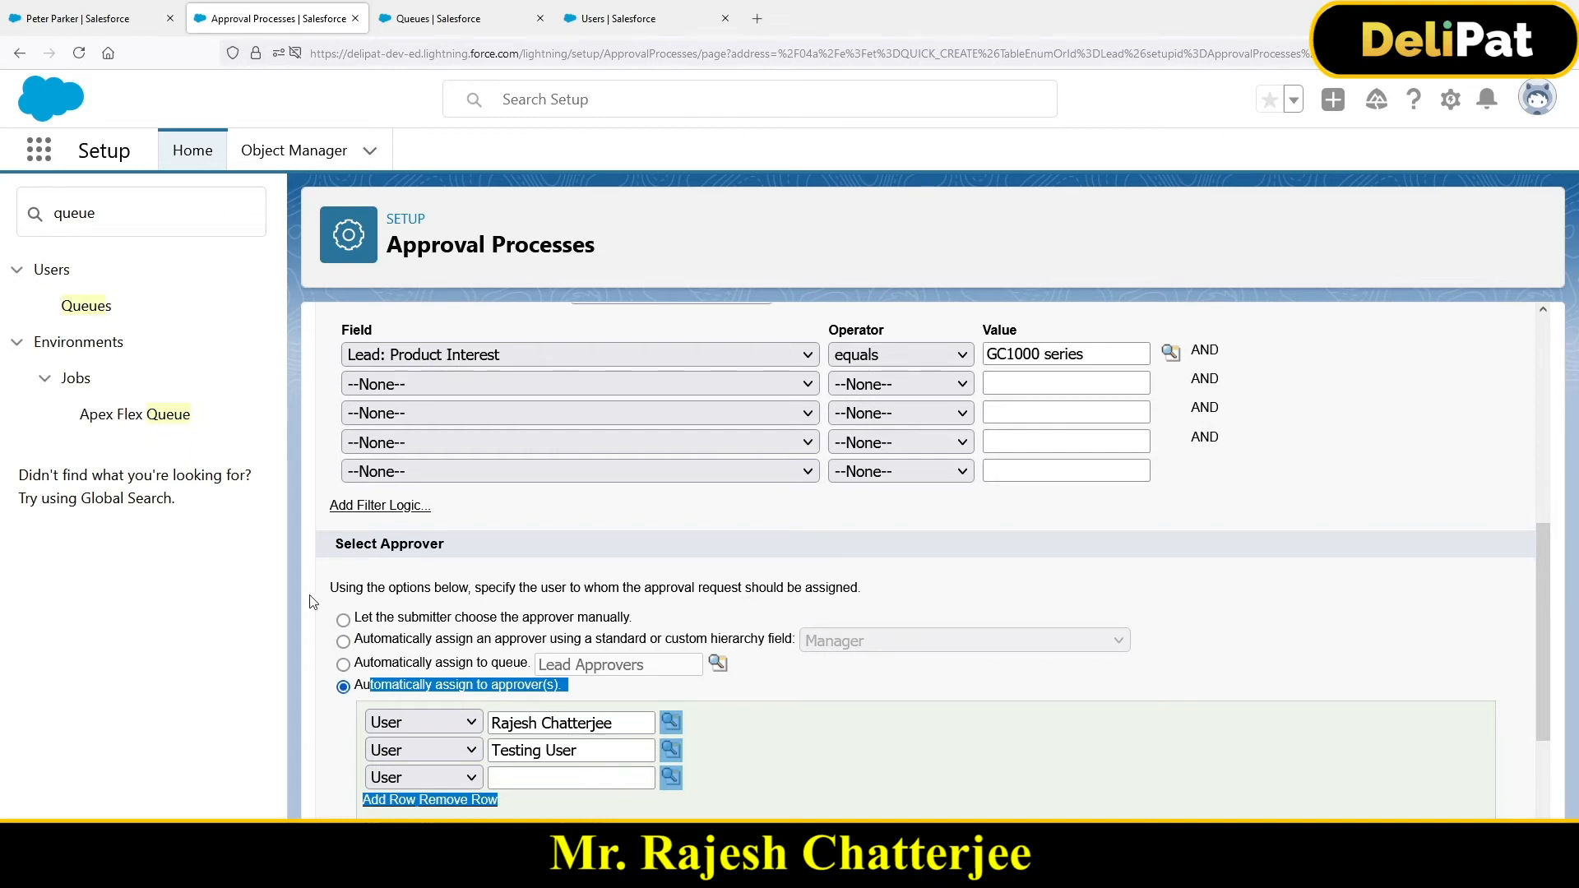
pyautogui.click(787, 730)
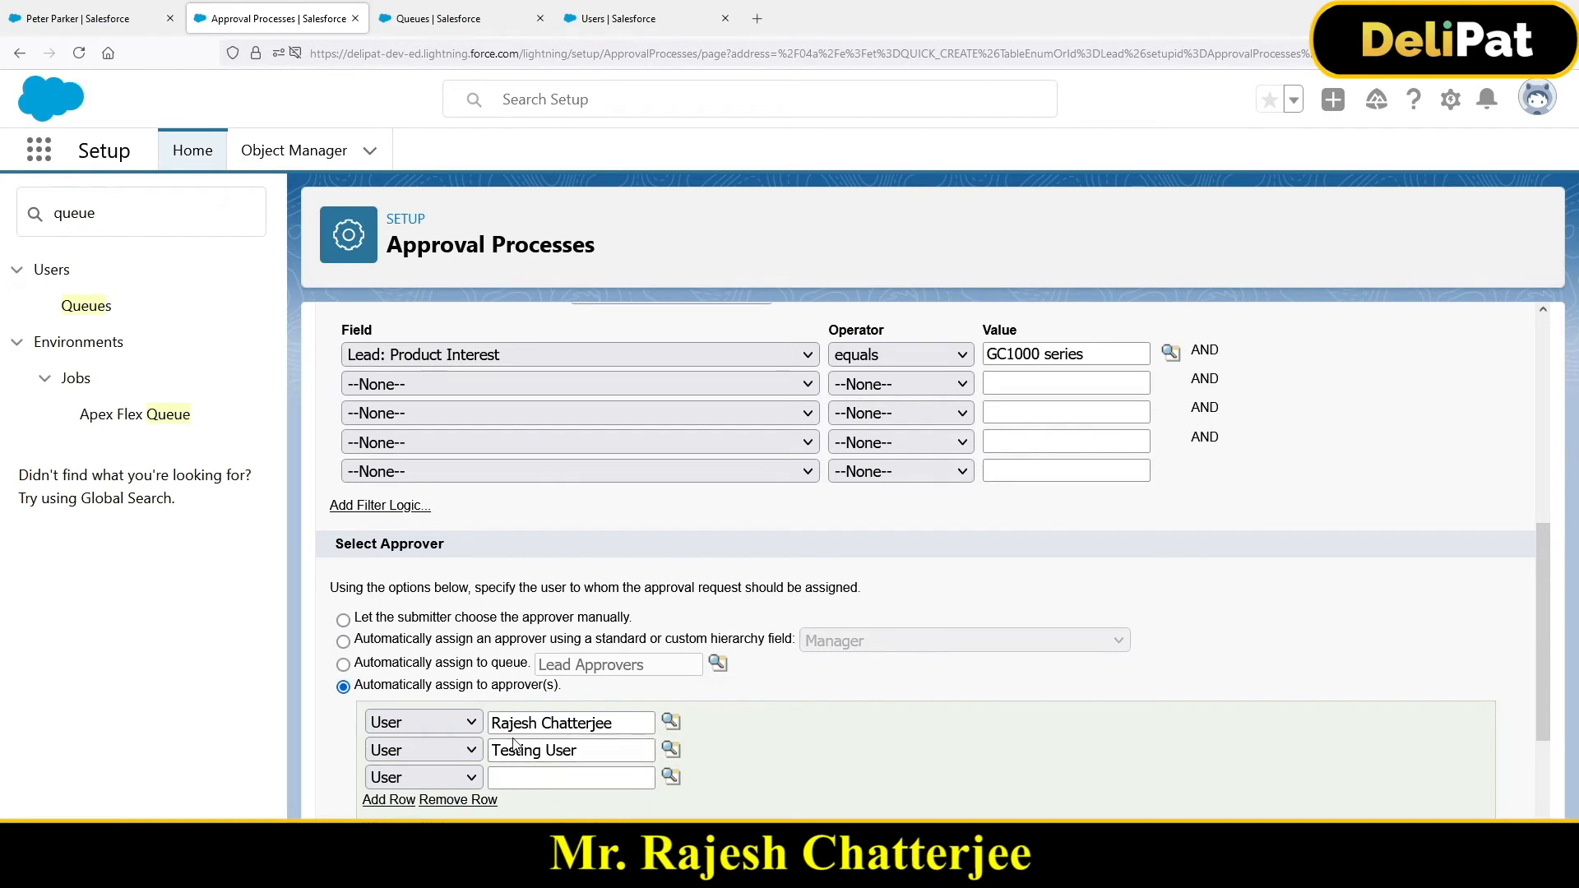
pyautogui.scroll(-2, 426, 806)
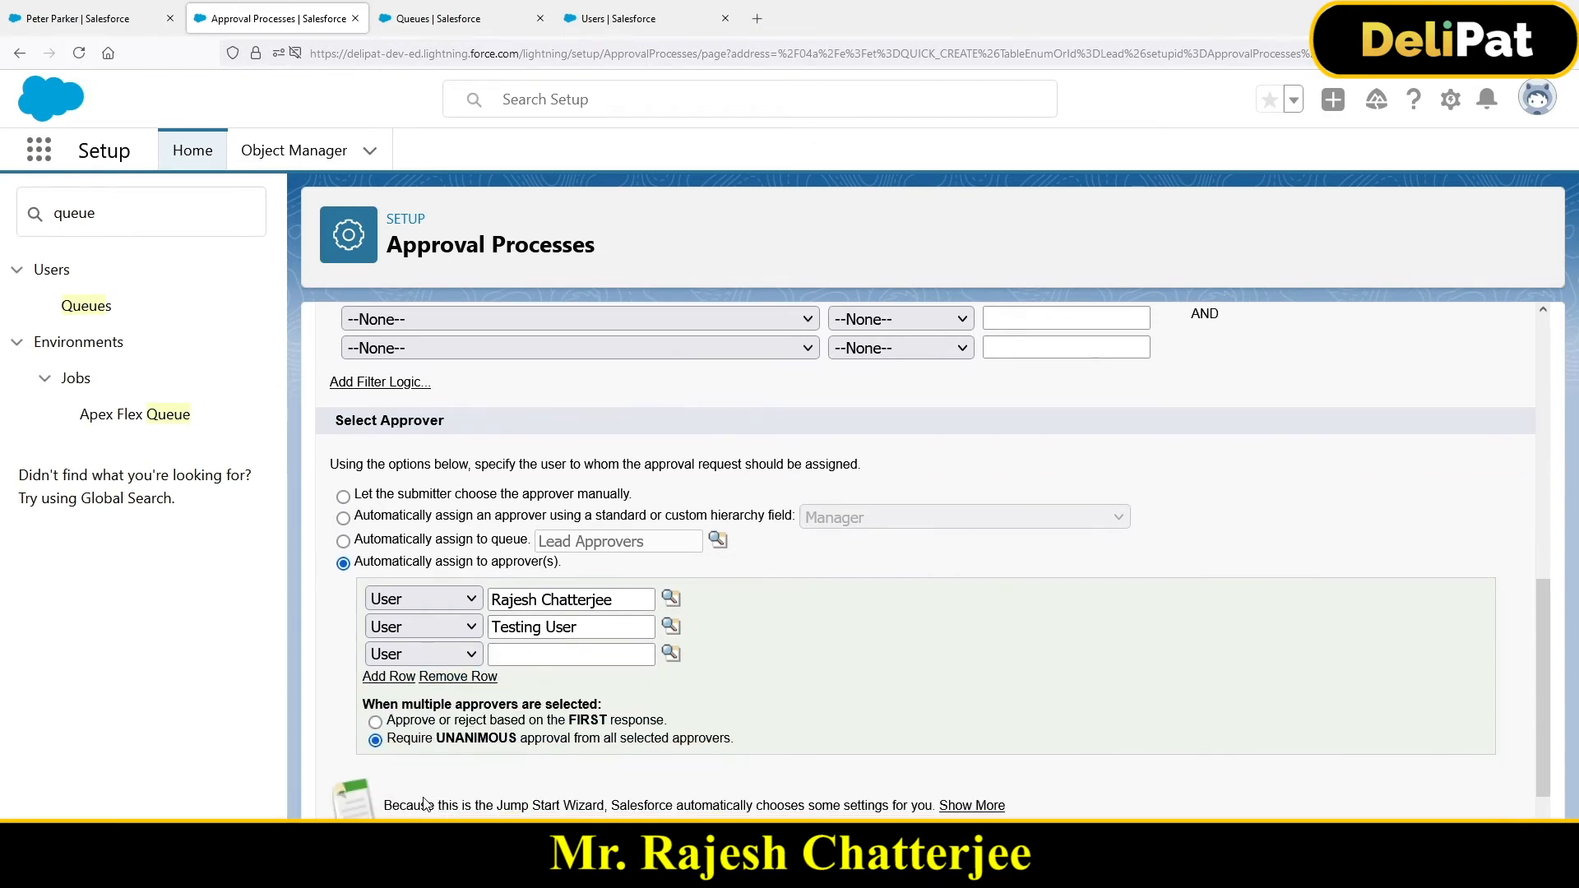
pyautogui.moveTo(387, 722); pyautogui.dragTo(426, 729)
pyautogui.moveTo(396, 739); pyautogui.dragTo(628, 742)
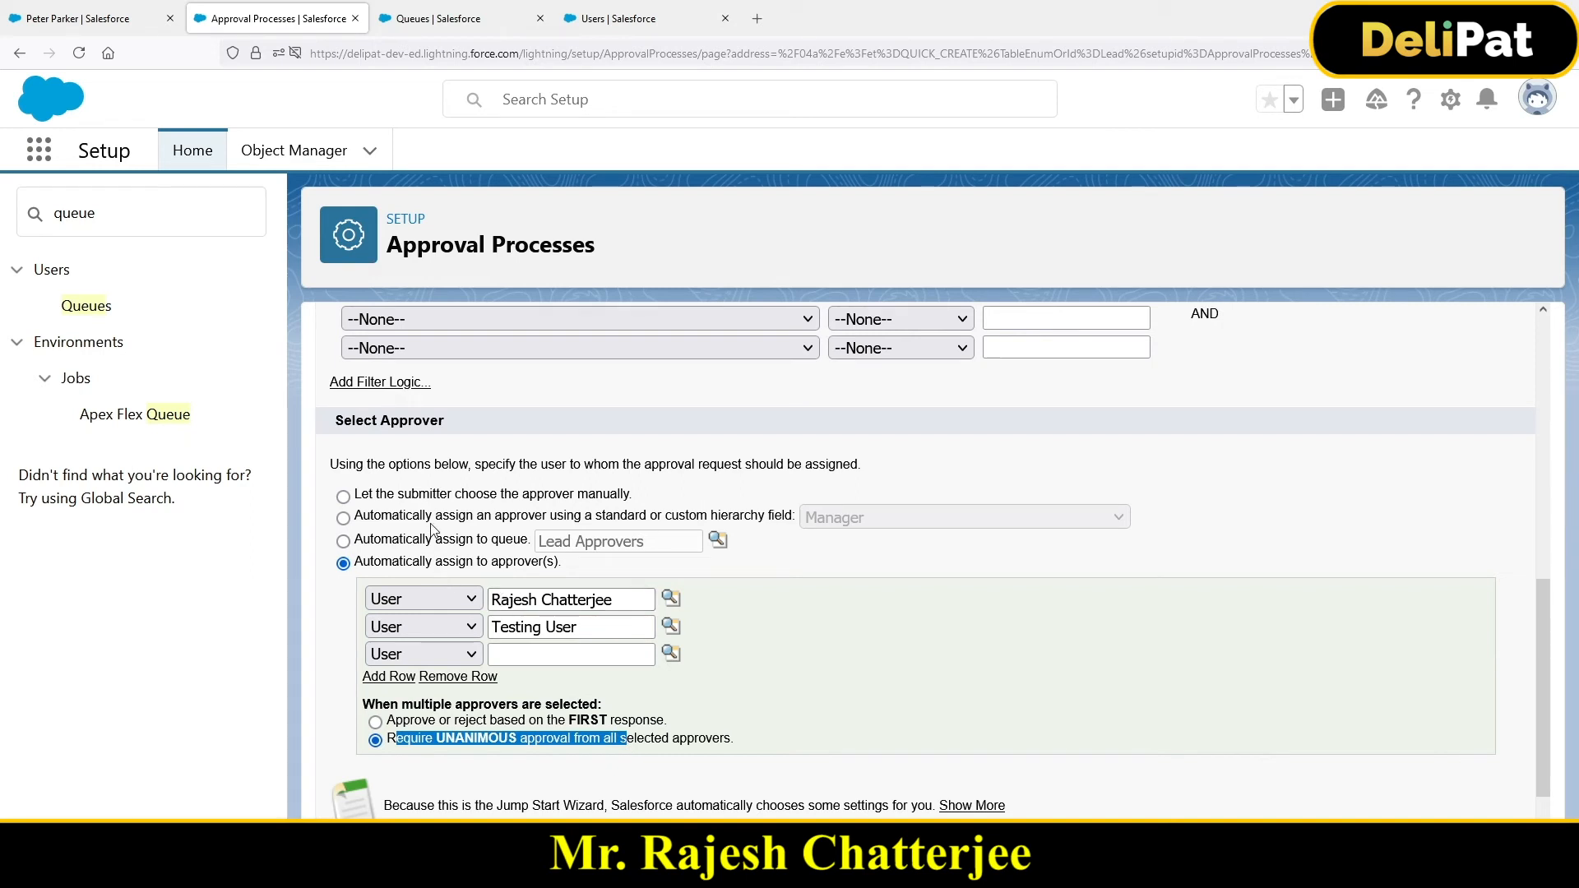
# Let the submitter choose the approver manually, and save the approval process
pyautogui.click(392, 496)
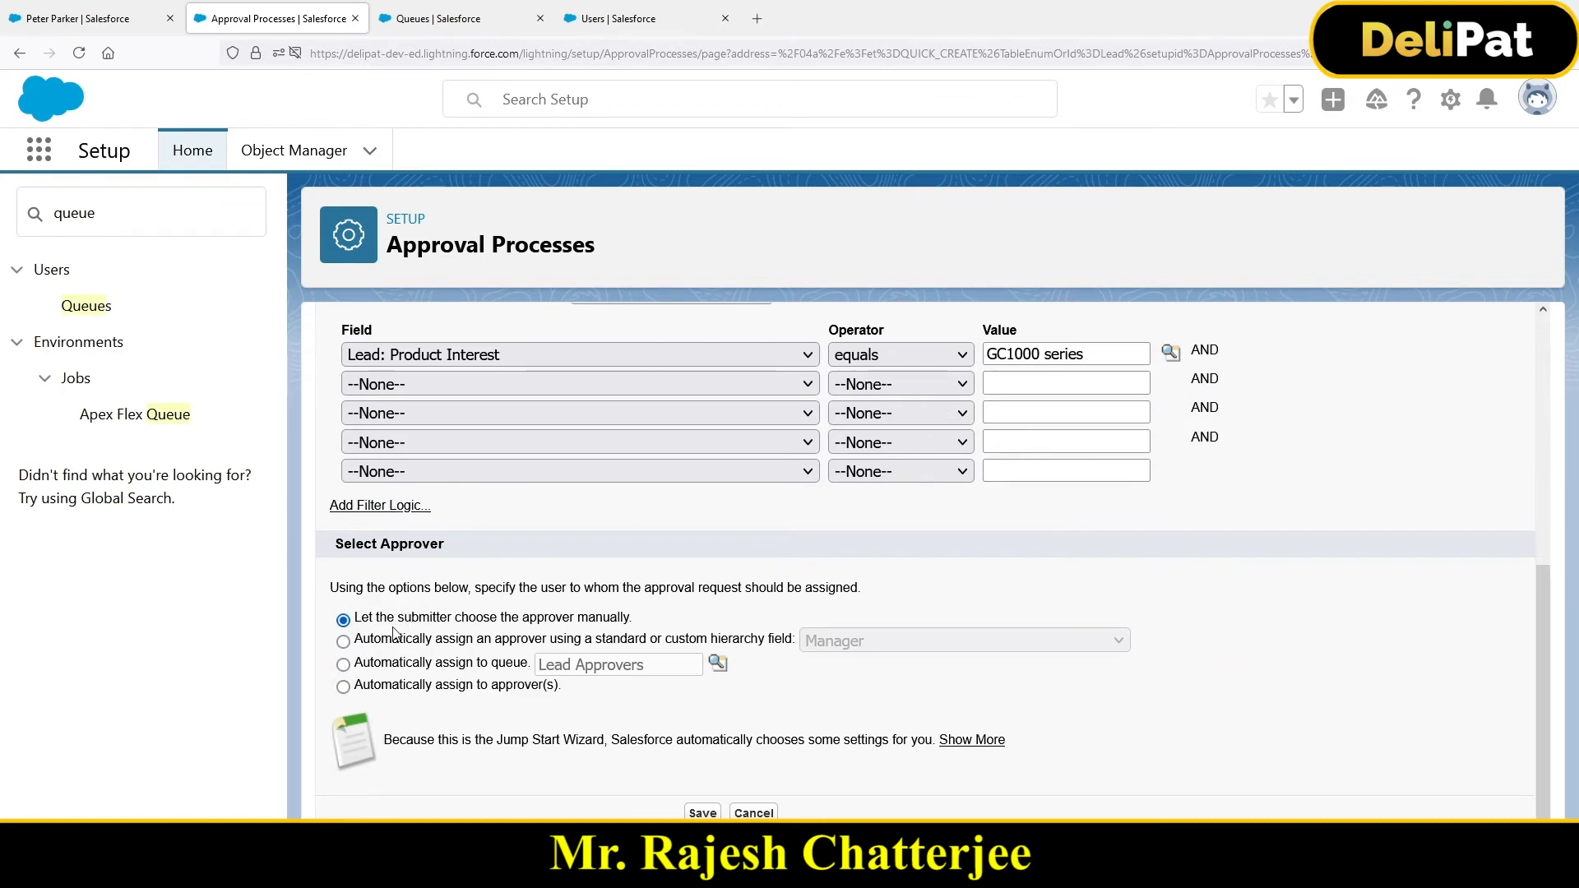
pyautogui.click(701, 813)
pyautogui.click(923, 494)
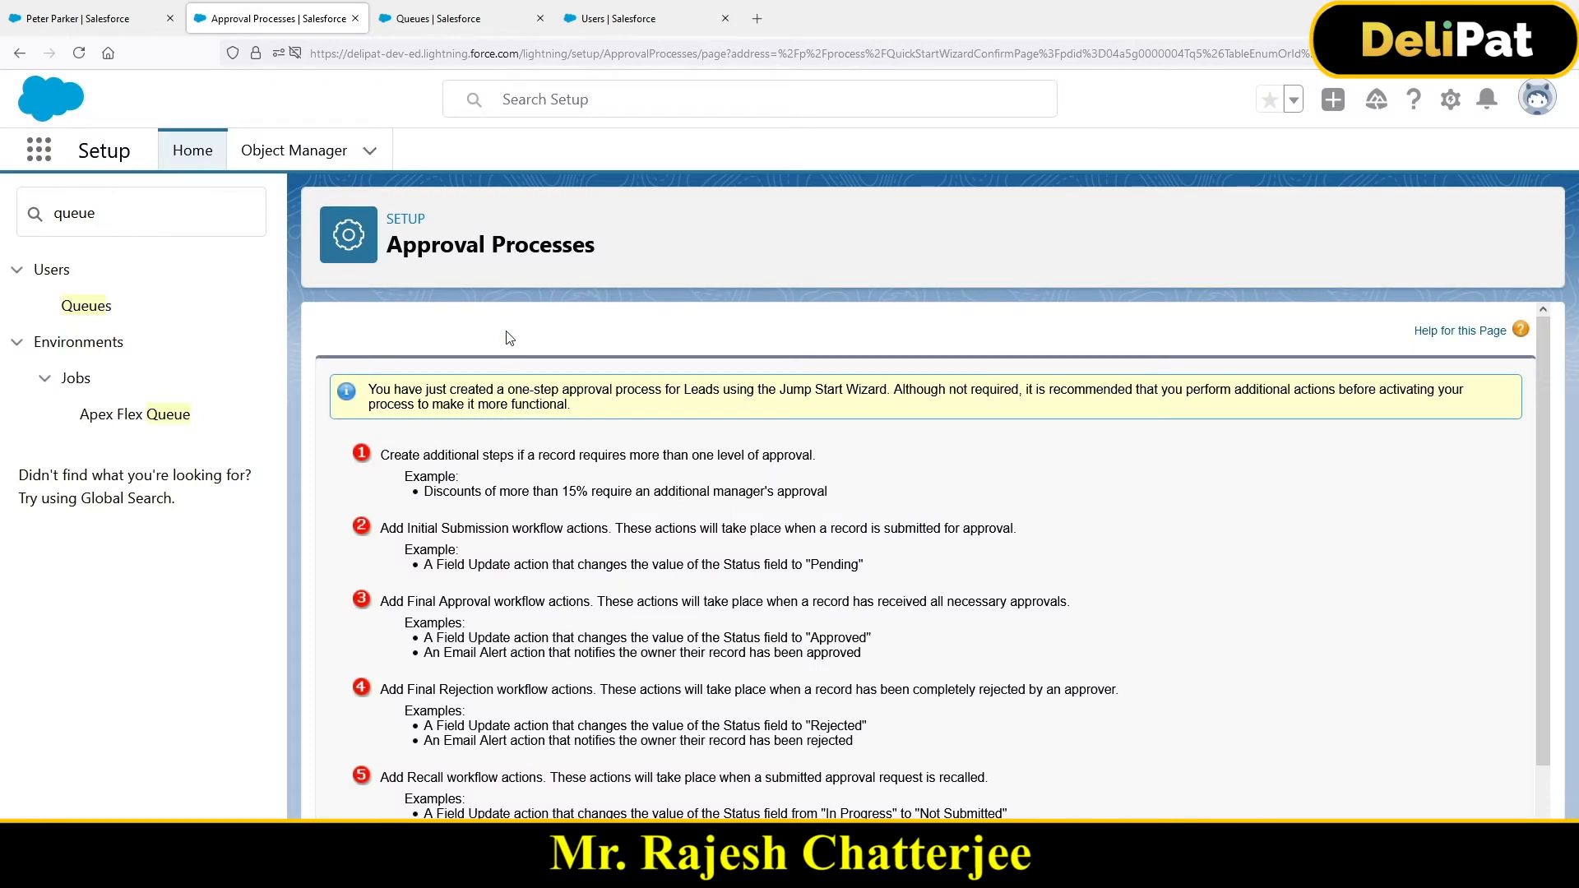
# Read the recommended additional workflow actions and open the new approval process's detail page
pyautogui.scroll(-1, 519, 317)
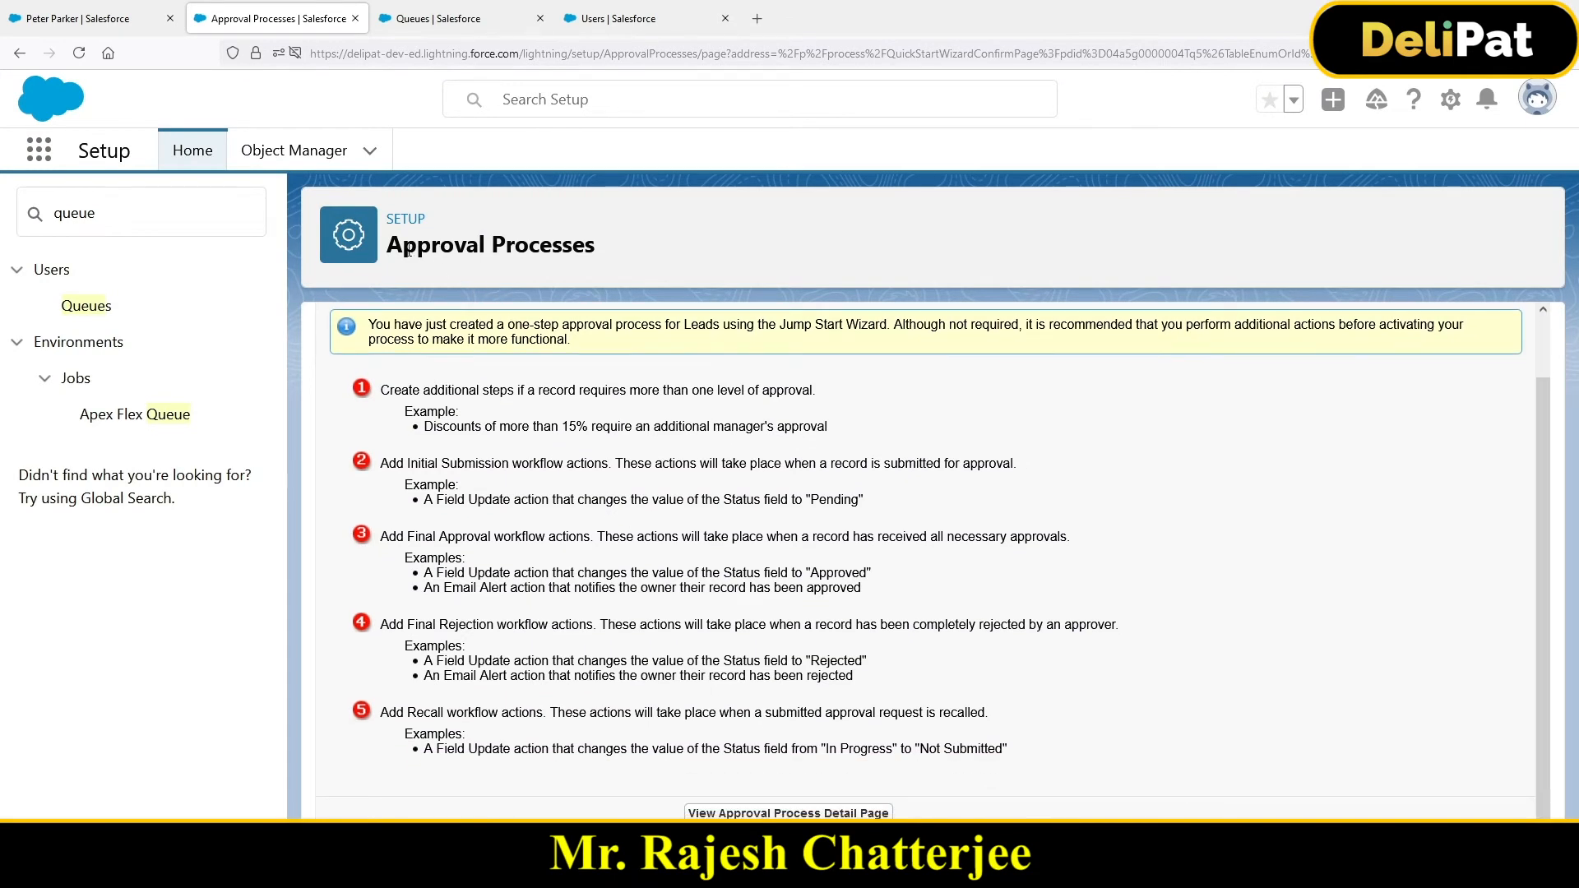
pyautogui.moveTo(406, 250); pyautogui.dragTo(598, 244)
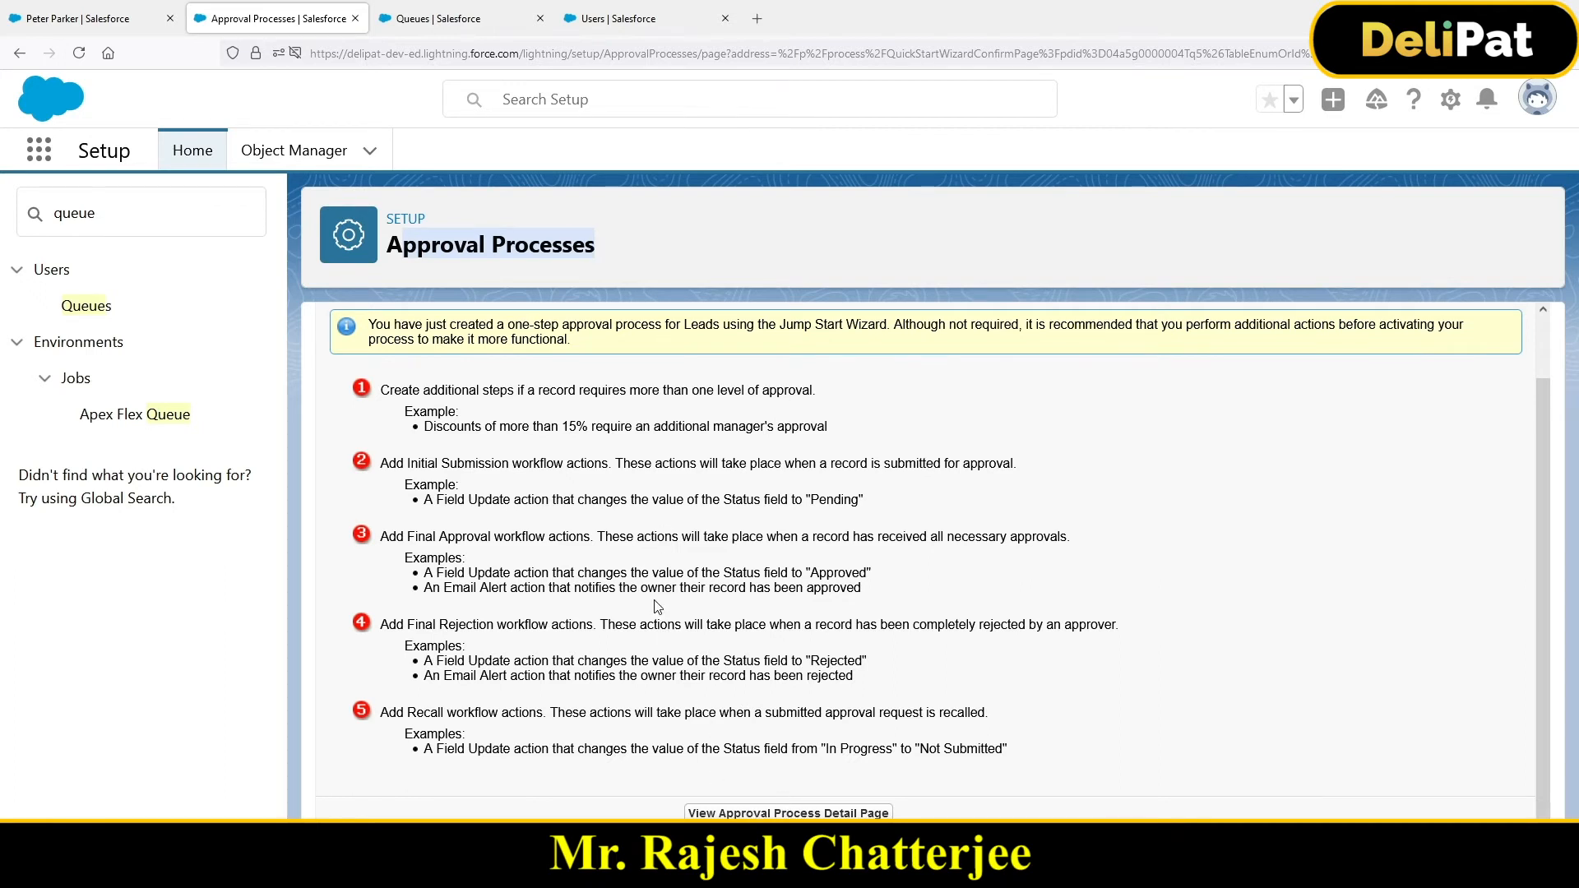
pyautogui.click(730, 813)
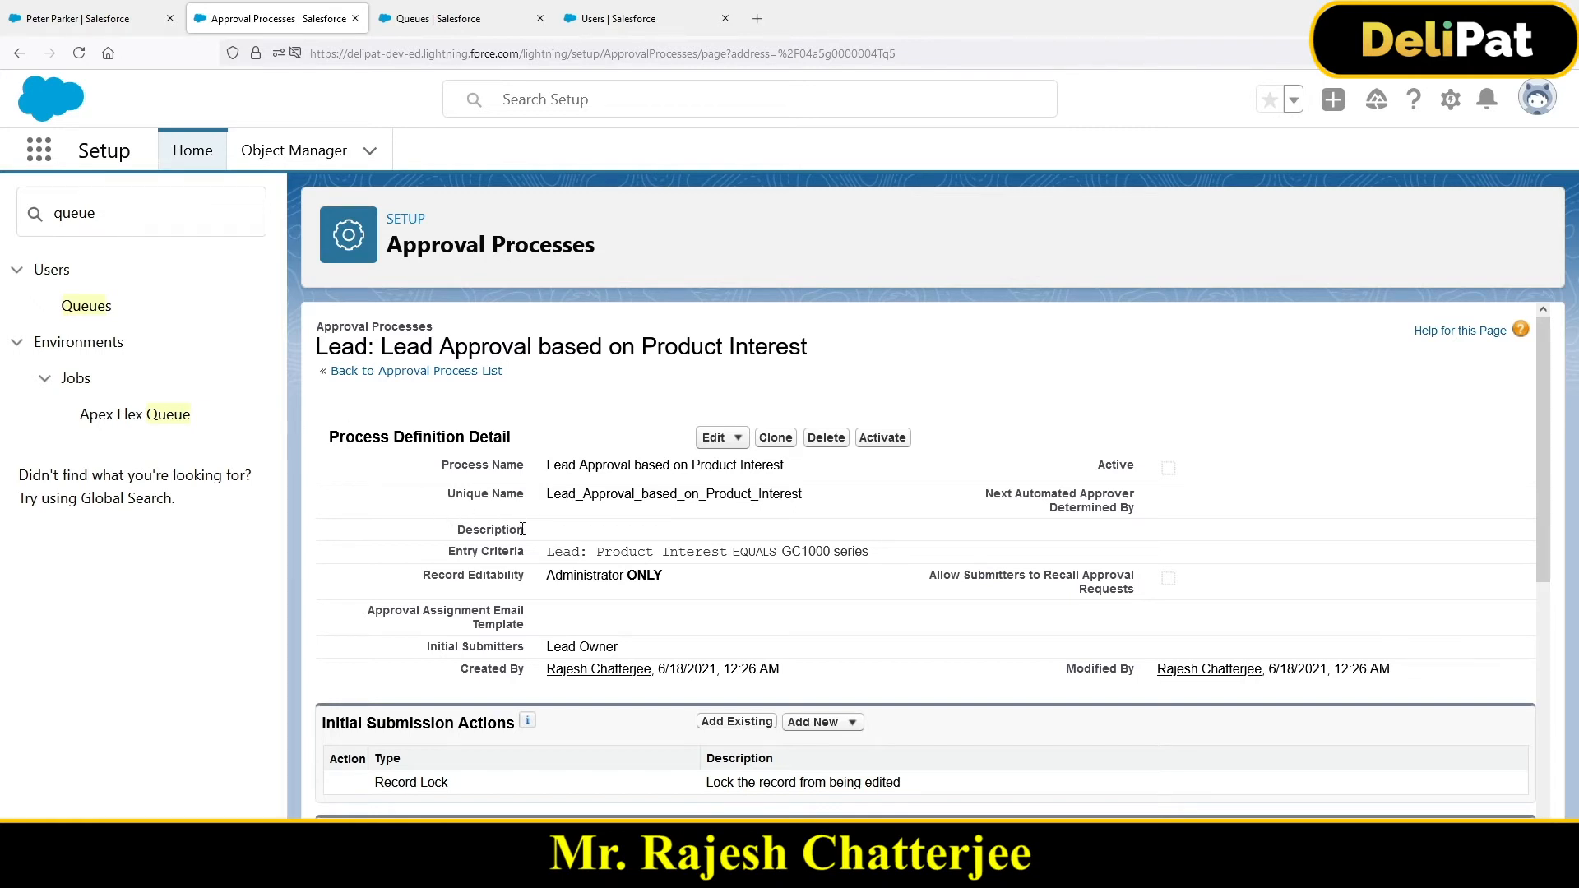
# Examine the entry criteria, record editability and approval steps of the Lead Approval based on Product Interest process
pyautogui.moveTo(464, 552); pyautogui.dragTo(788, 551)
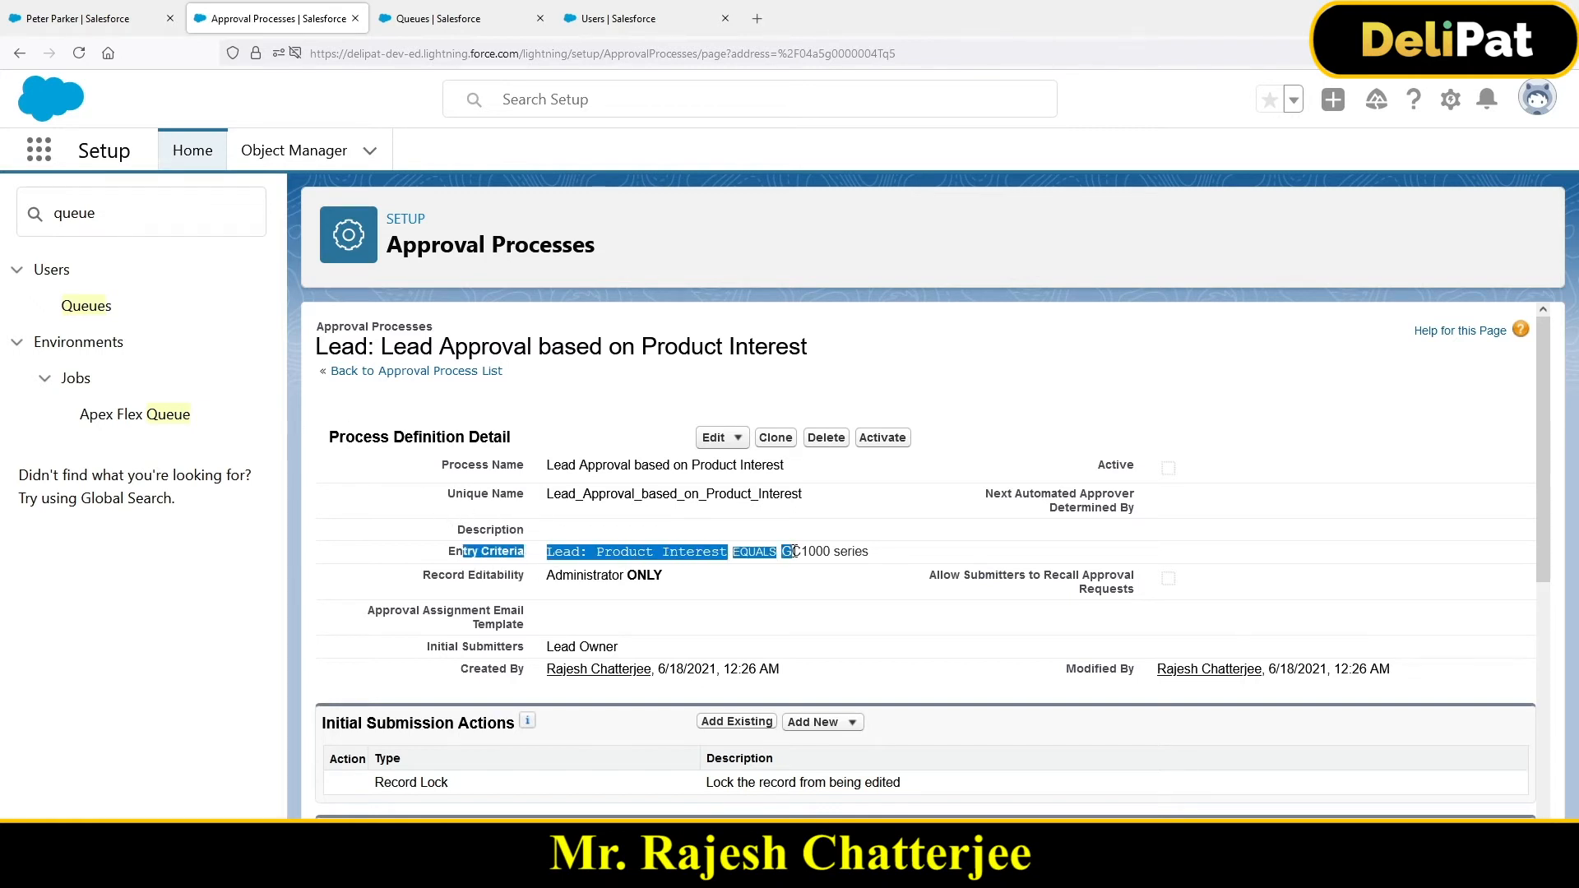
pyautogui.moveTo(423, 576); pyautogui.dragTo(675, 596)
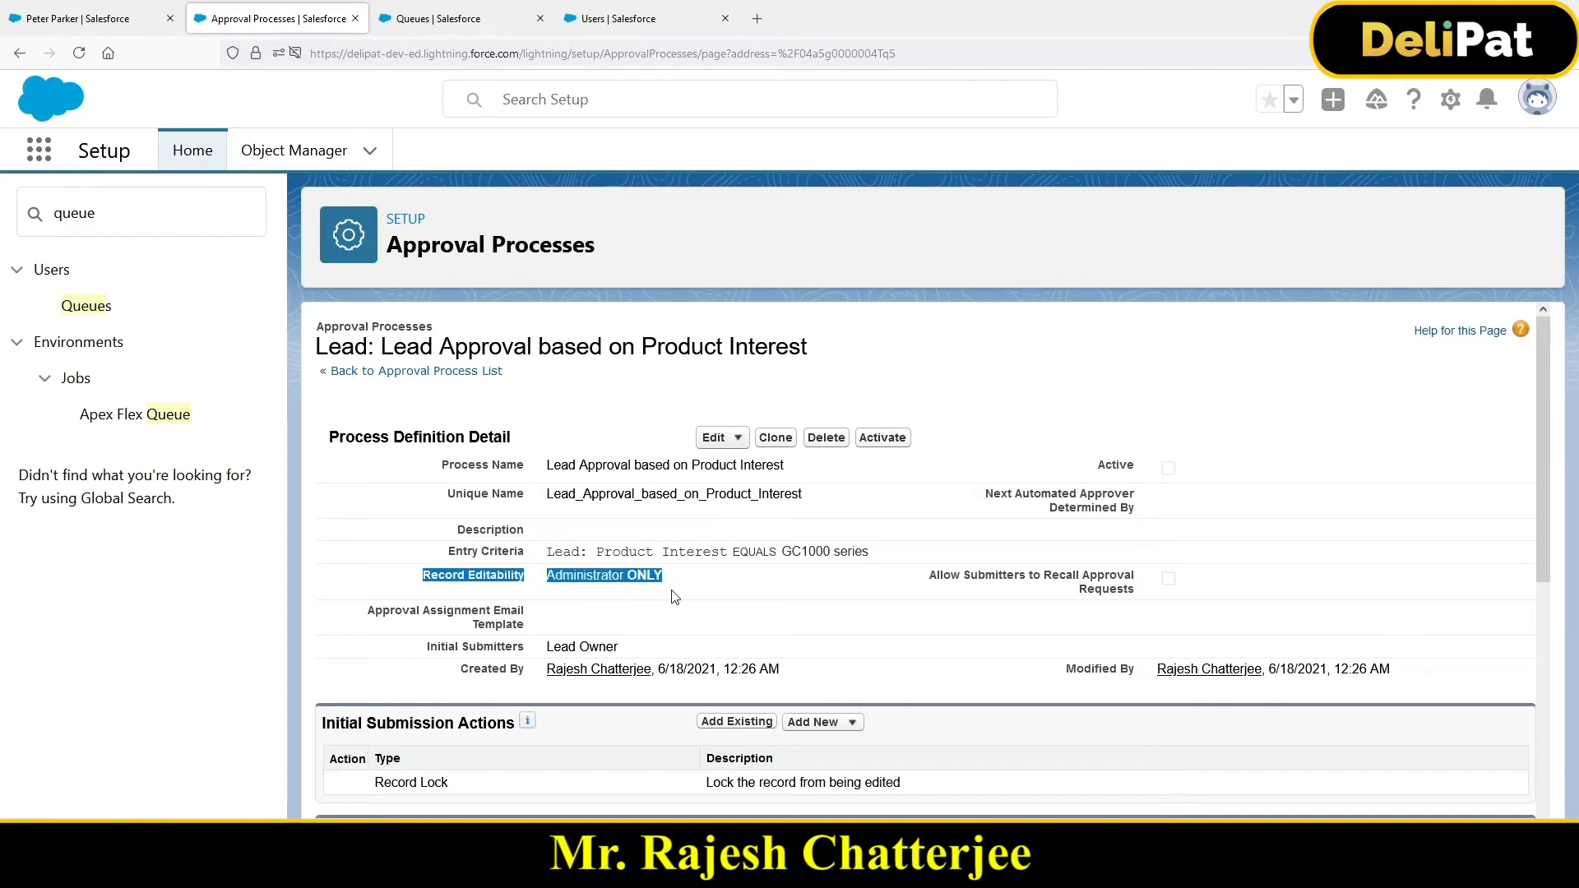
pyautogui.moveTo(422, 576); pyautogui.dragTo(539, 594)
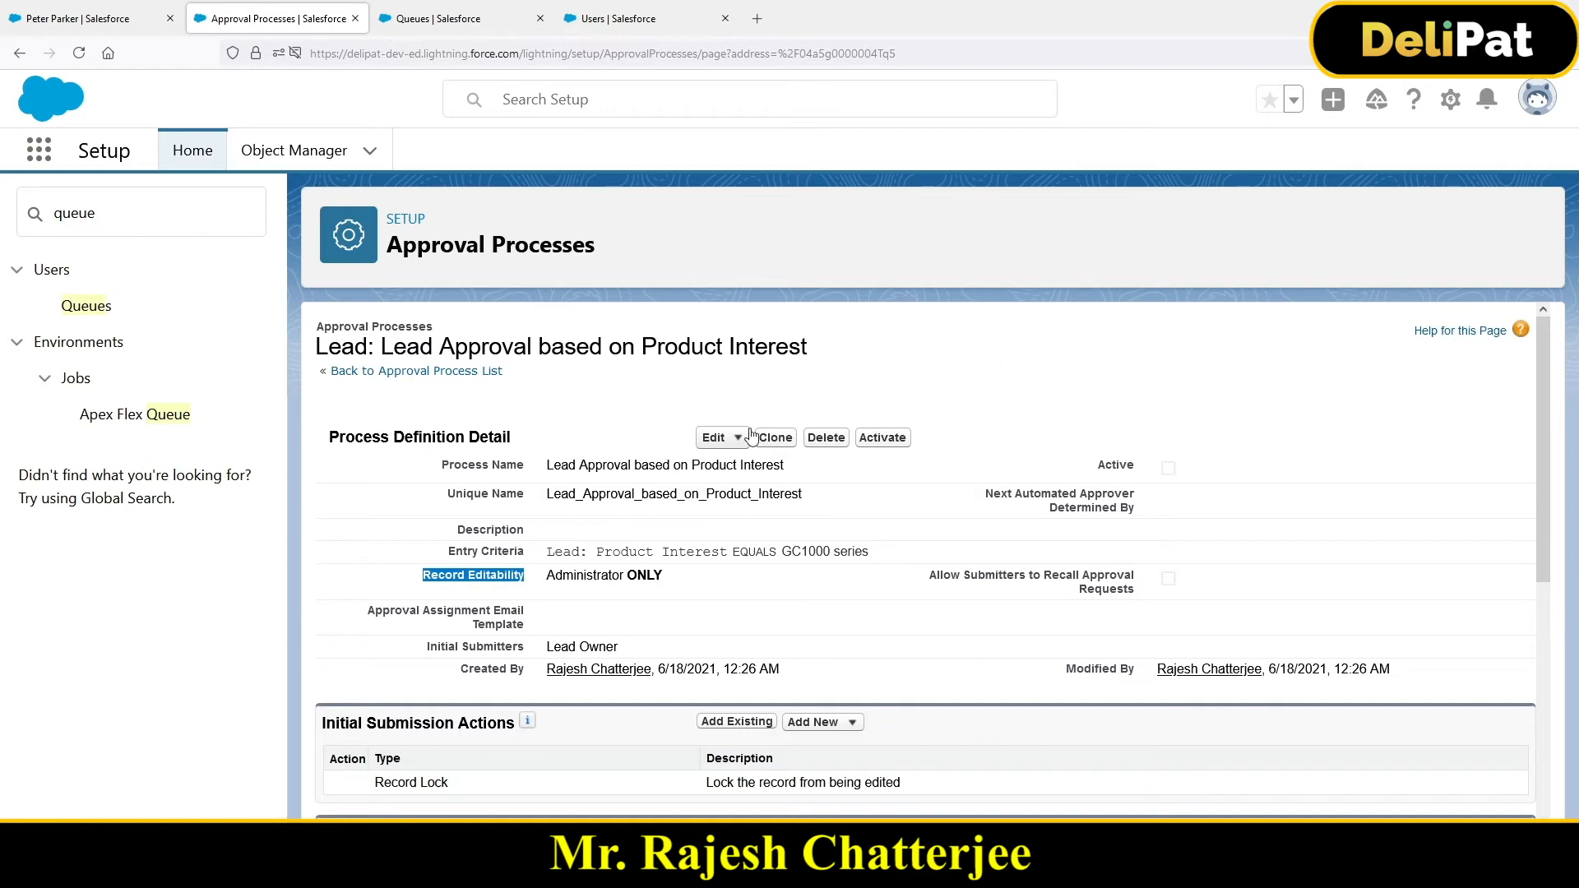
pyautogui.scroll(-2, 835, 522)
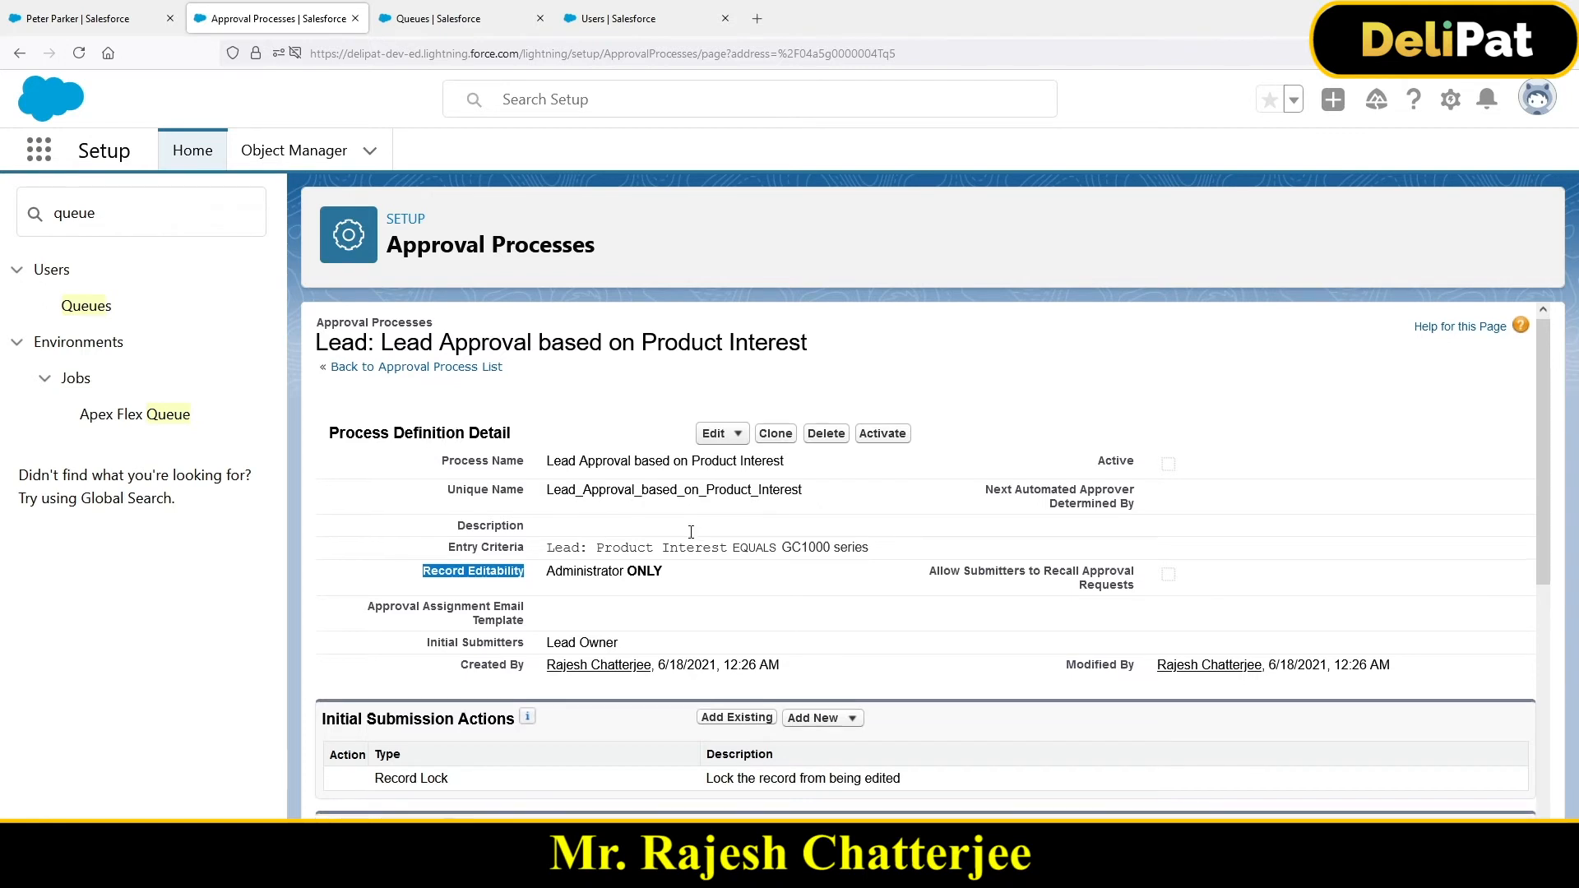
pyautogui.scroll(-3, 658, 551)
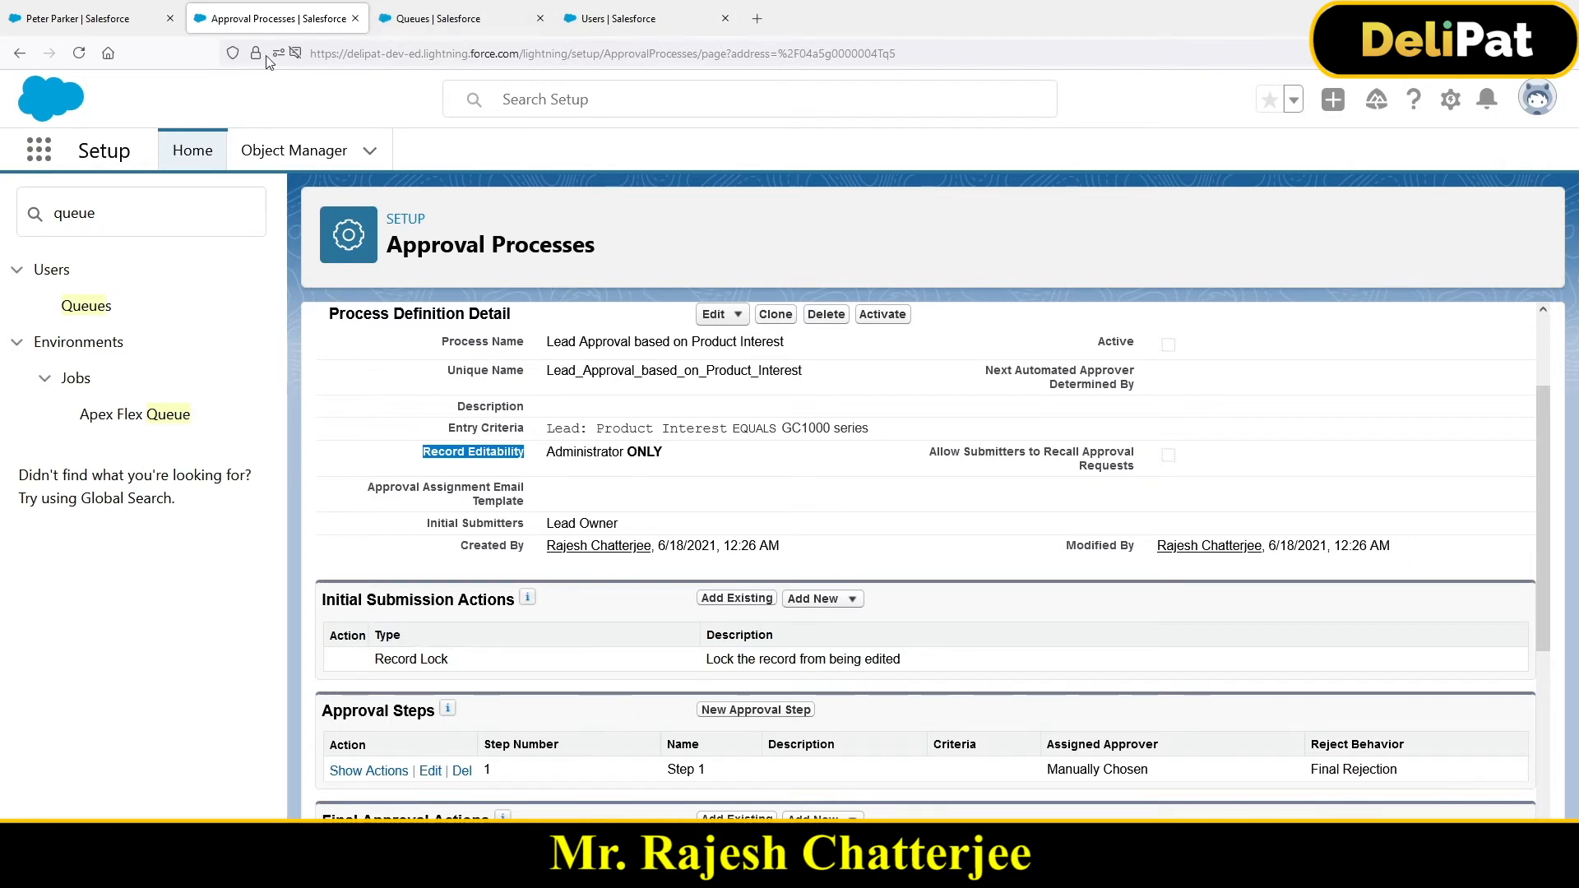
# Open the Submit for Approval dialog on the open lead record, and return to the approval process details
pyautogui.click(114, 25)
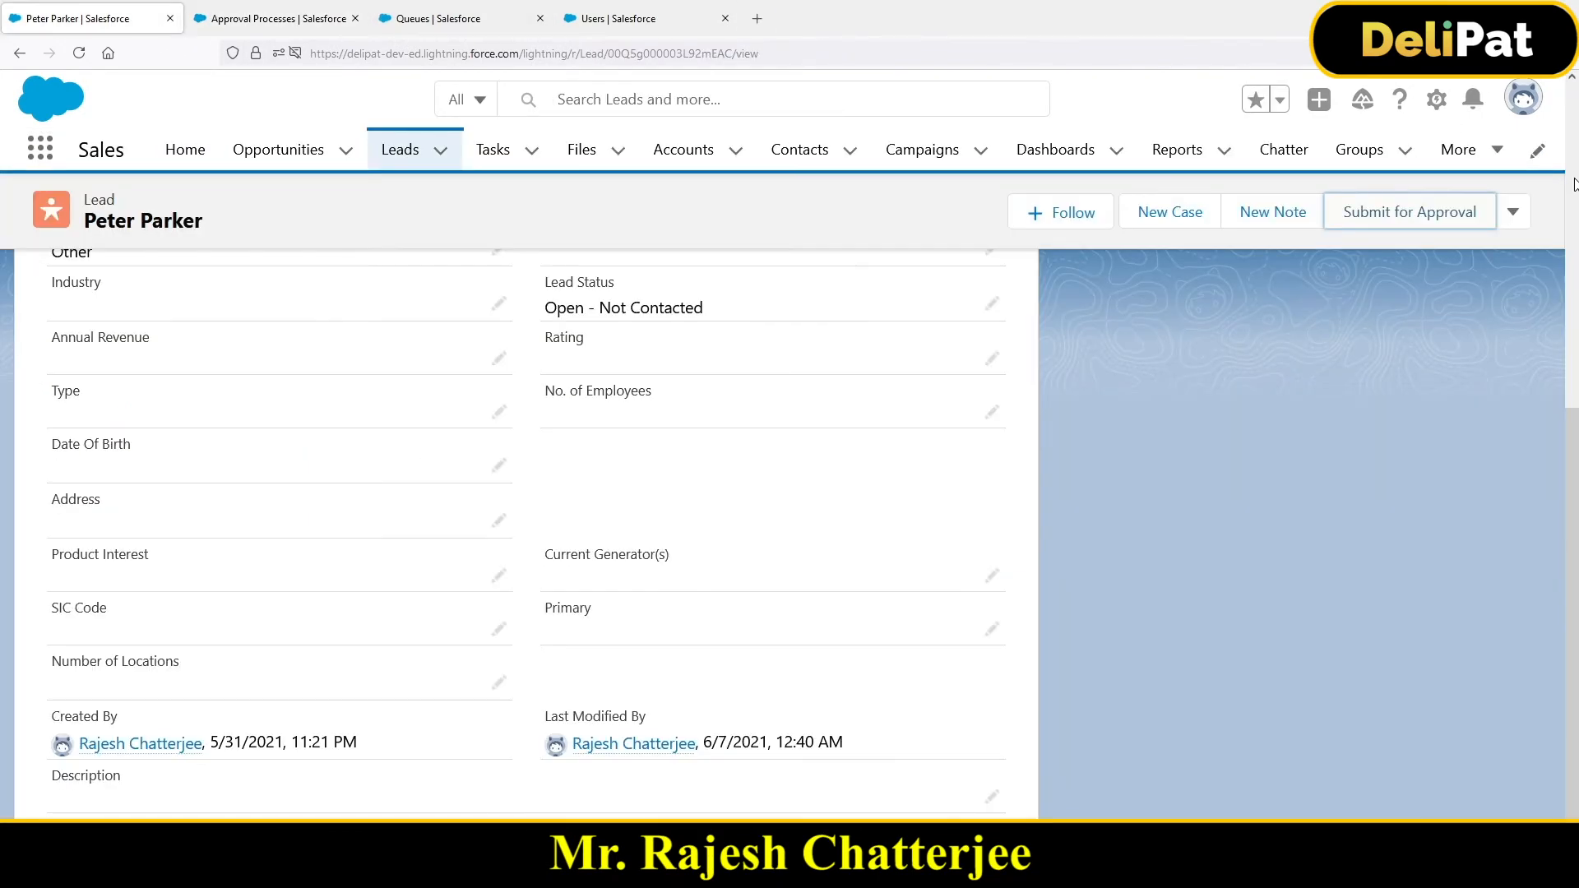
pyautogui.click(1460, 215)
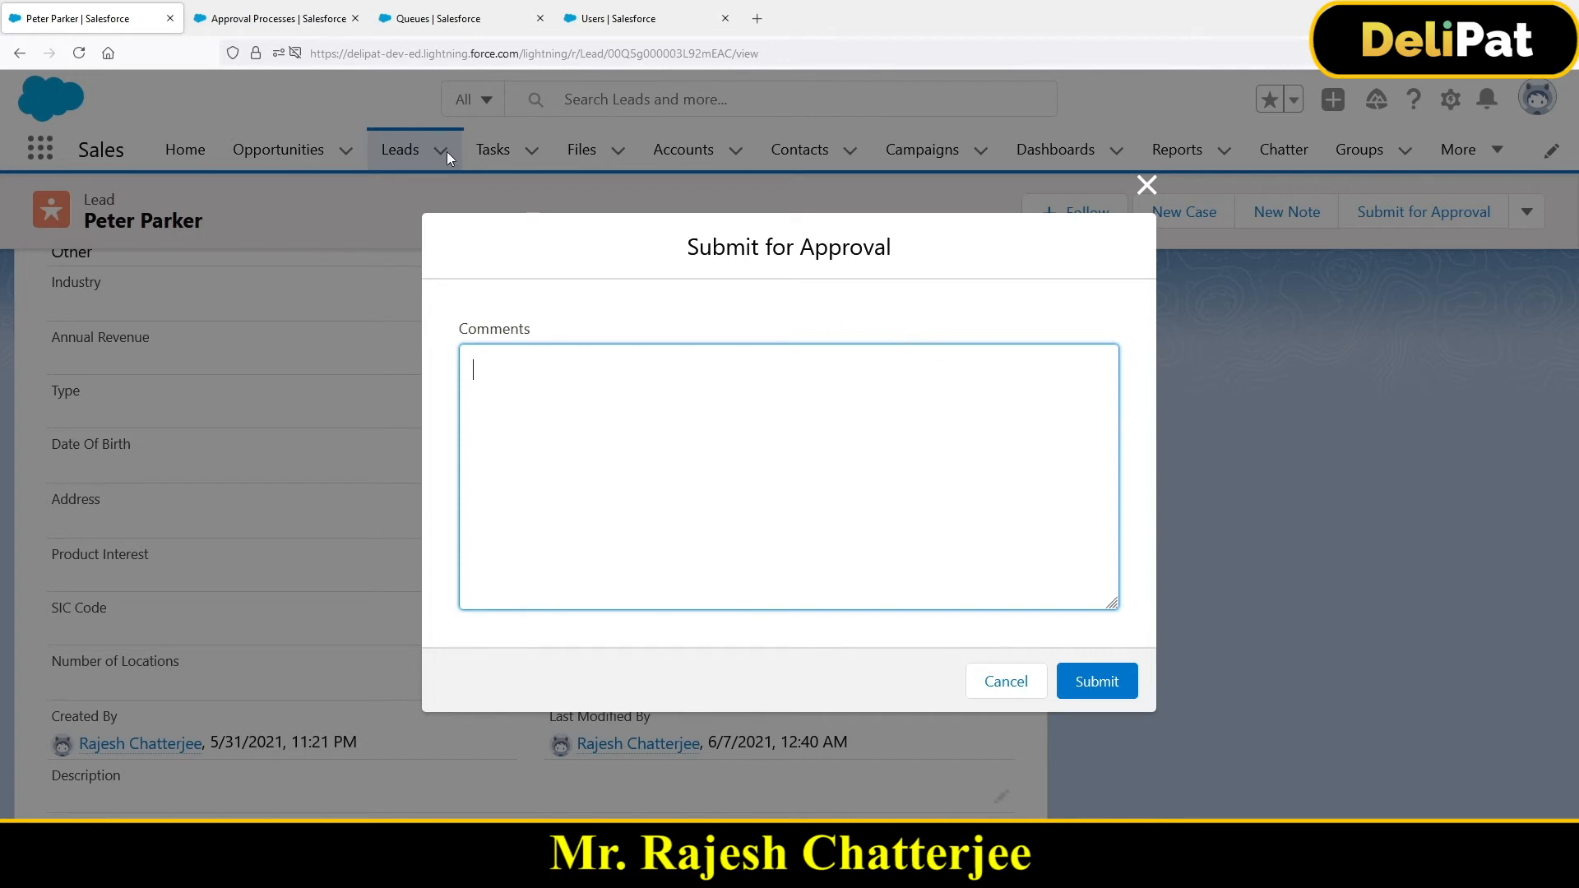
pyautogui.click(293, 27)
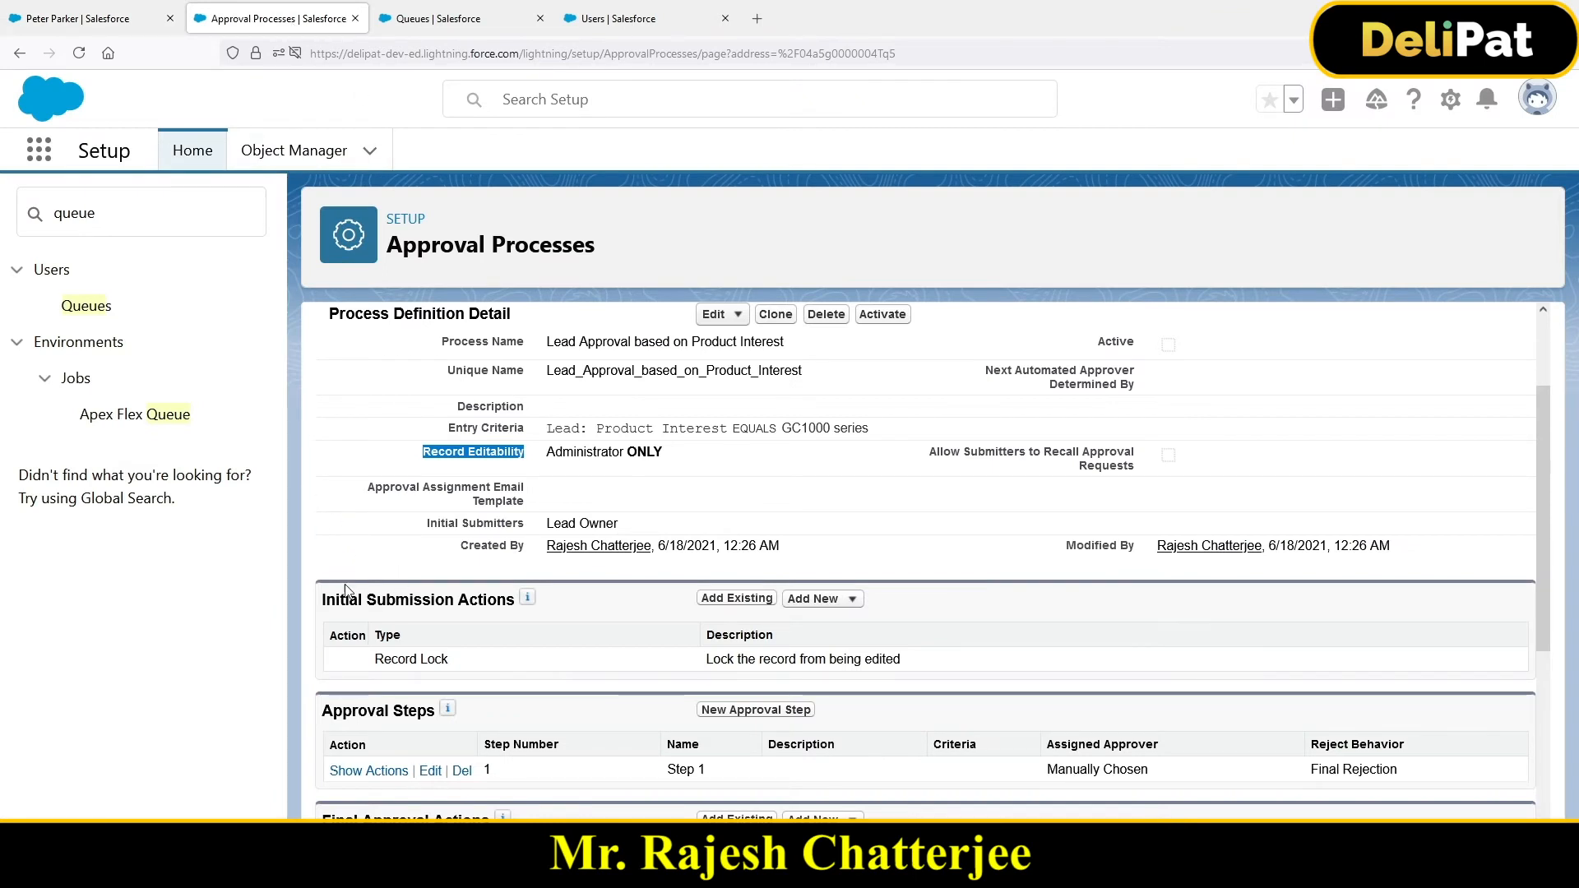
# Check which new action types can be added under Initial Submission Actions
pyautogui.moveTo(322, 600); pyautogui.dragTo(513, 607)
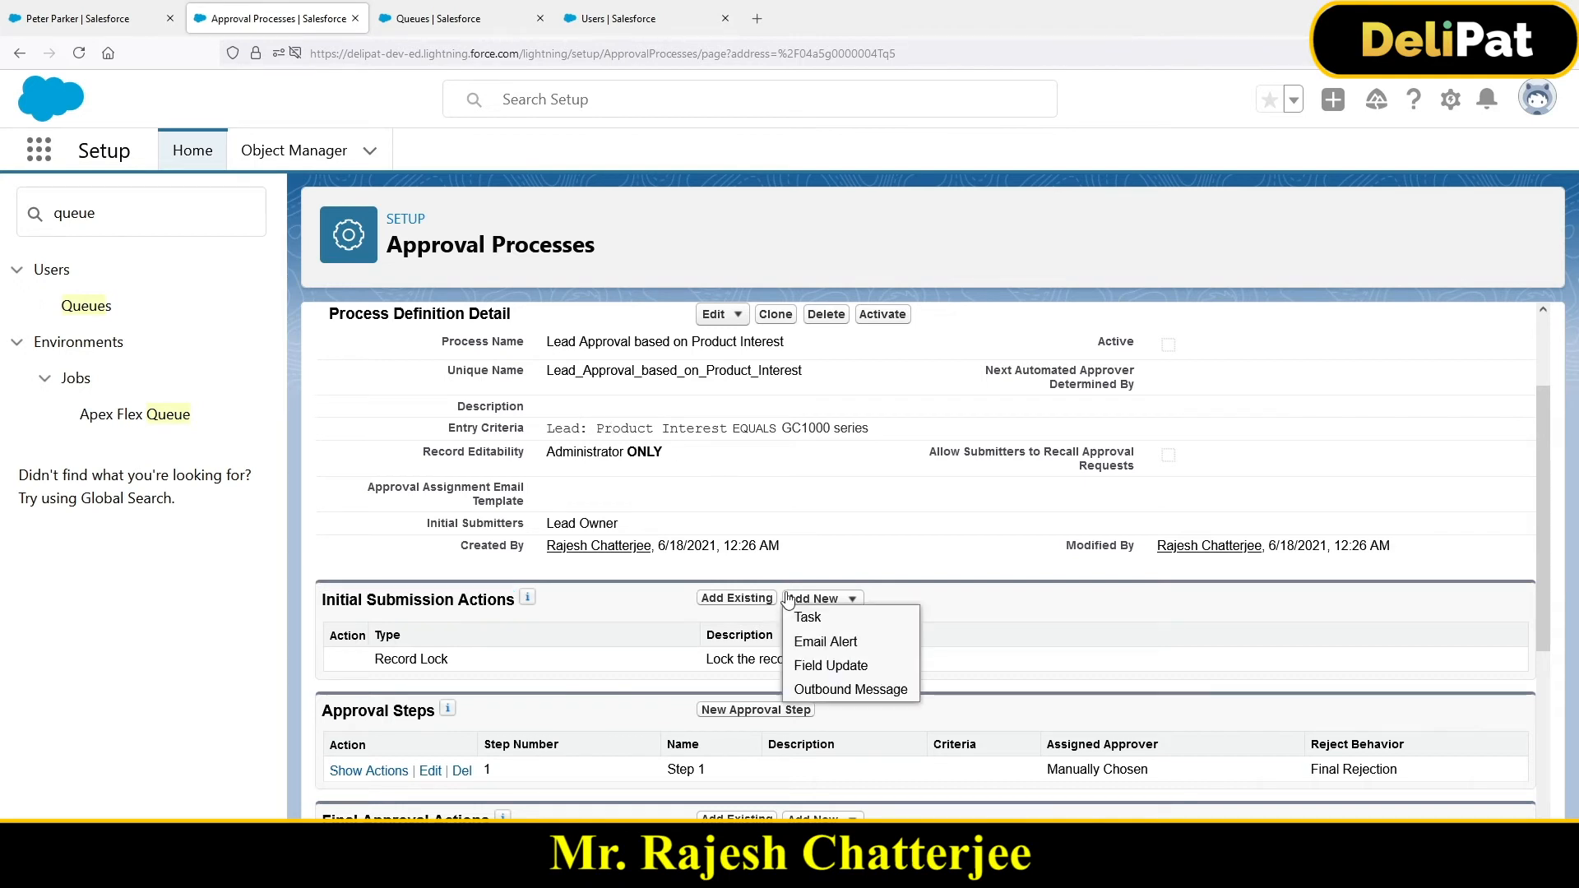
pyautogui.click(814, 598)
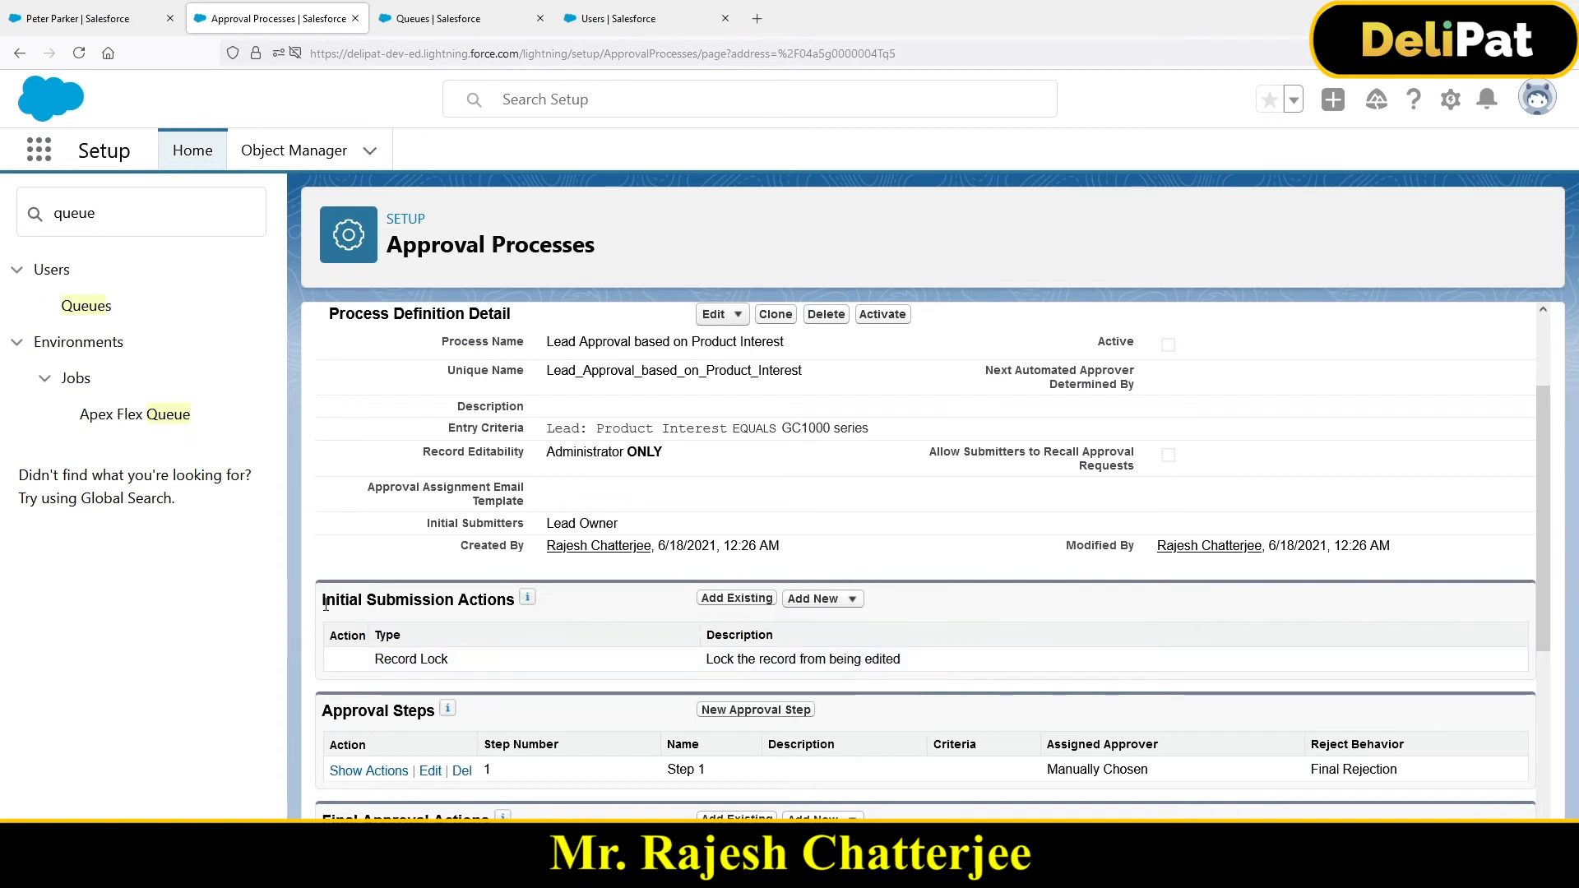
pyautogui.moveTo(325, 601); pyautogui.dragTo(509, 609)
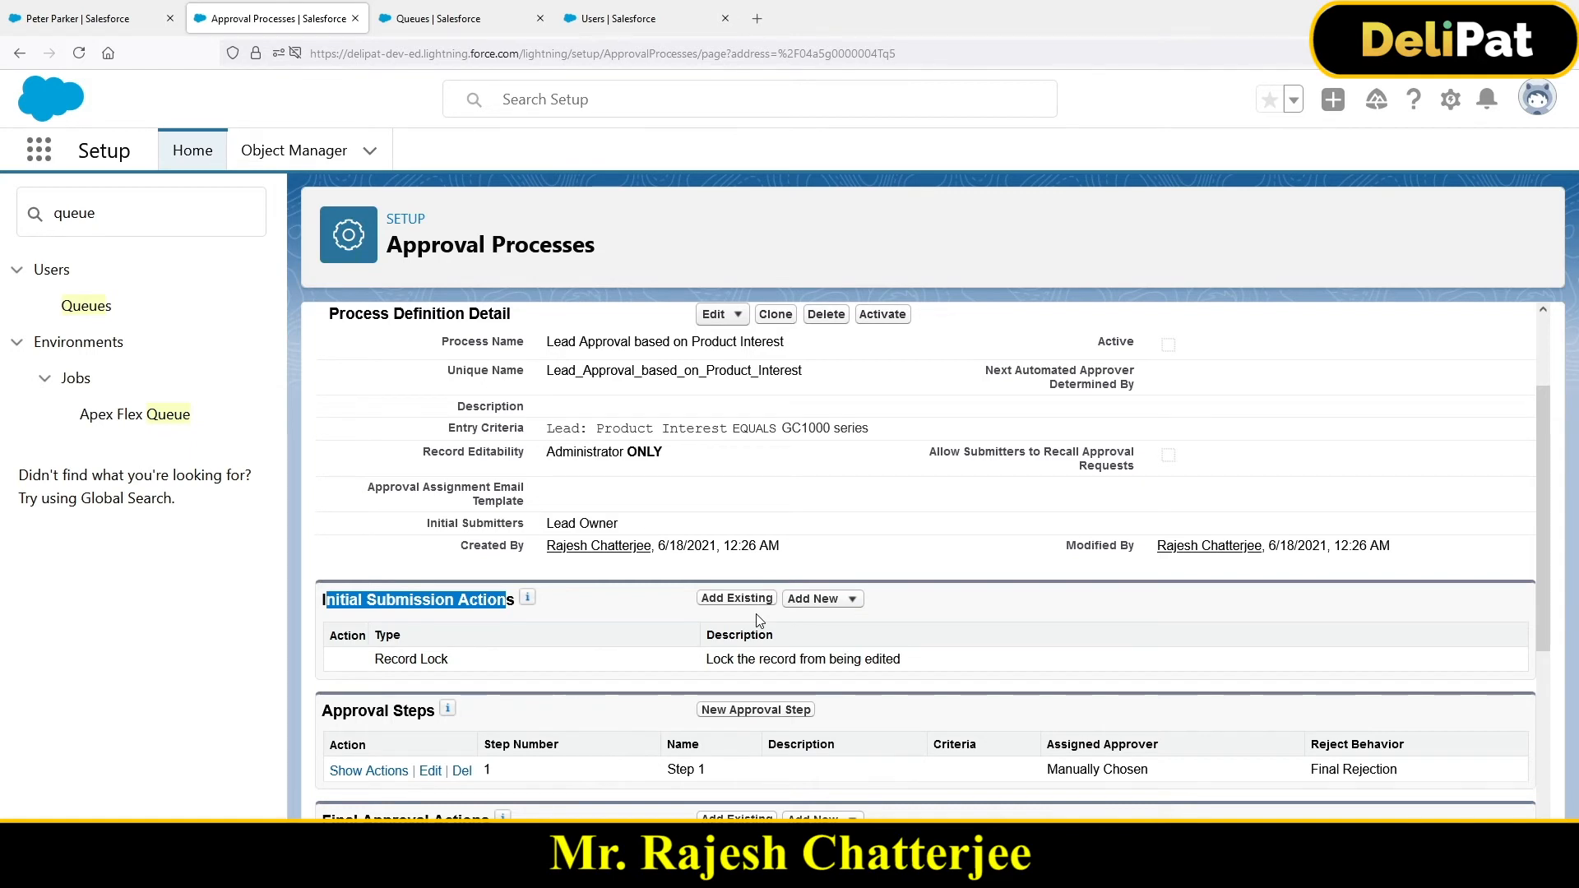
pyautogui.click(805, 599)
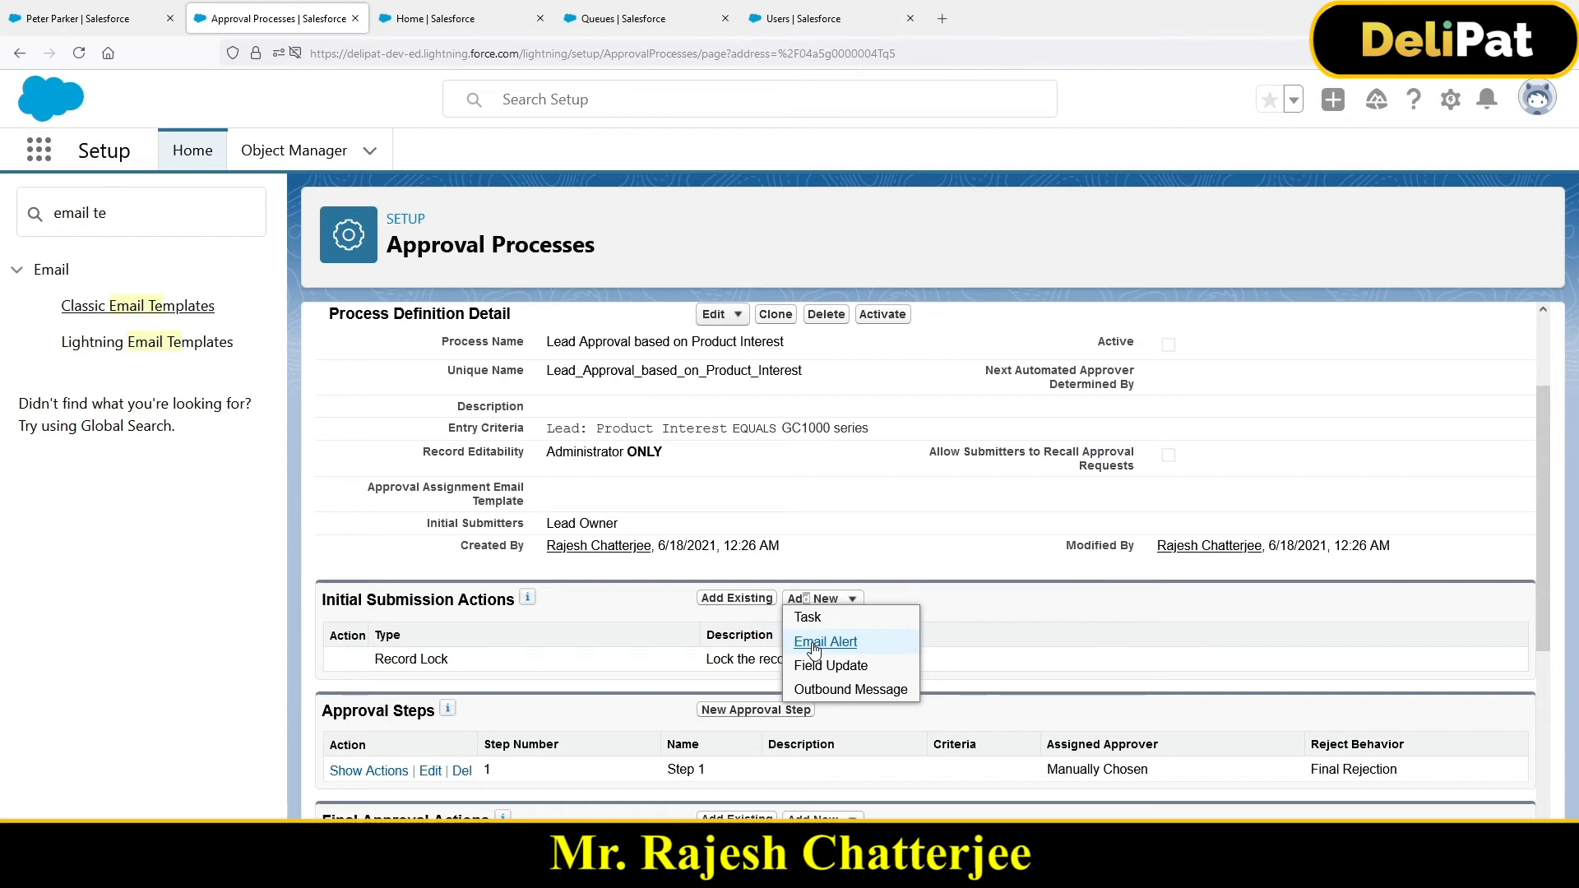
# Open Classic Email Templates in a separate browser tab, check the Final Approval template entry, and return to the approval process
pyautogui.rightClick(190, 317)
pyautogui.click(210, 333)
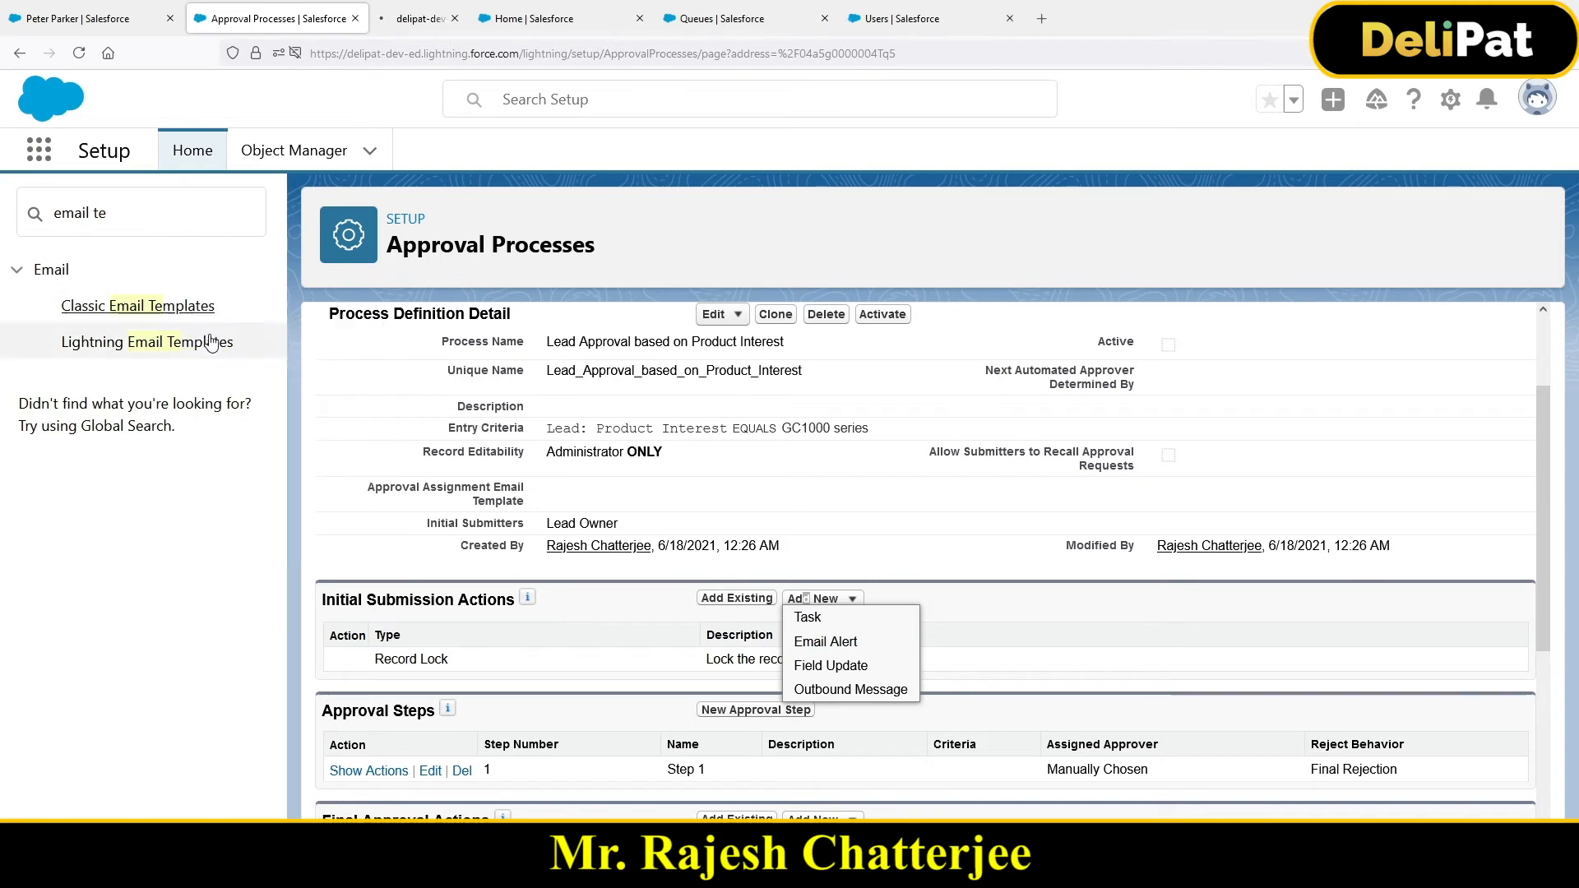
pyautogui.click(444, 24)
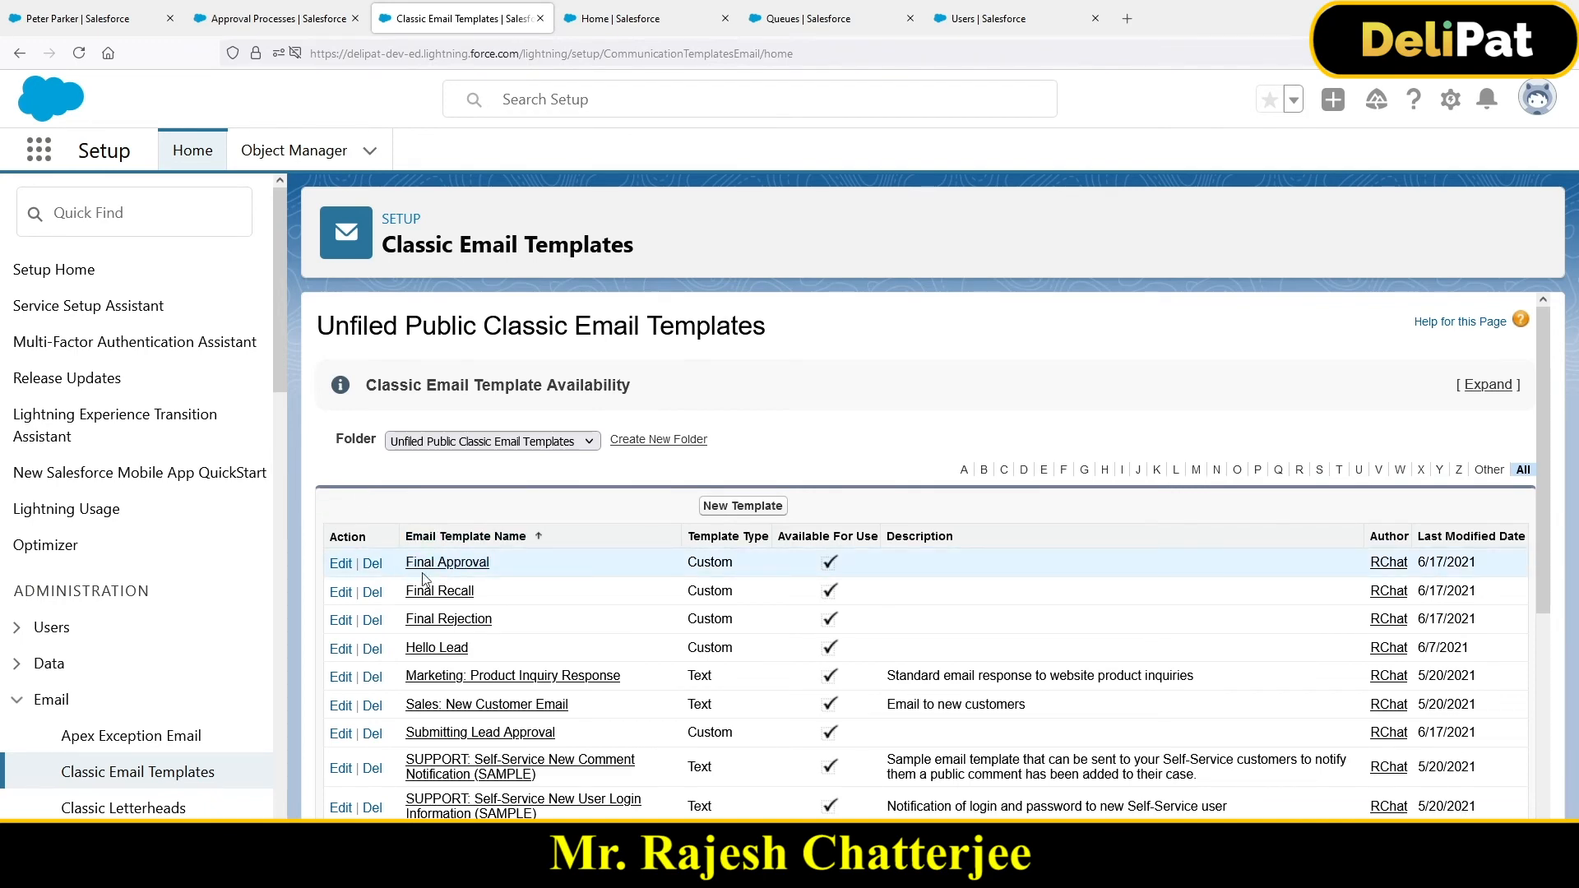
pyautogui.moveTo(497, 566); pyautogui.dragTo(406, 564)
pyautogui.hotkey('ctrl', 'shift', 'Tab')
pyautogui.scroll(-5, 418, 652)
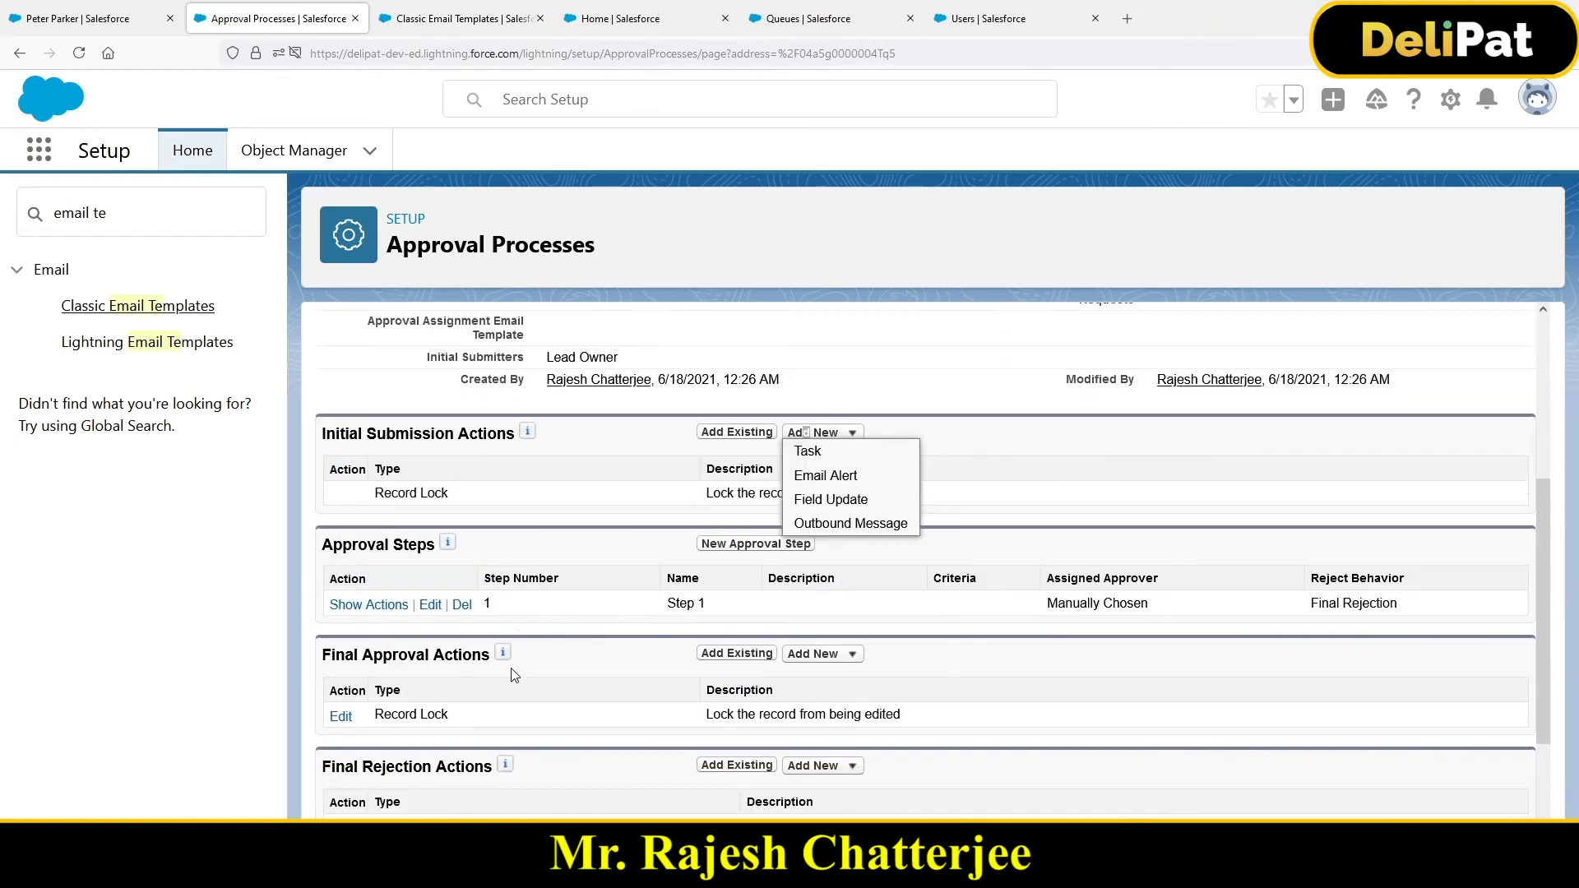
# Check which new action types can be added for final approval, final rejection and recall
pyautogui.moveTo(321, 505); pyautogui.dragTo(482, 511)
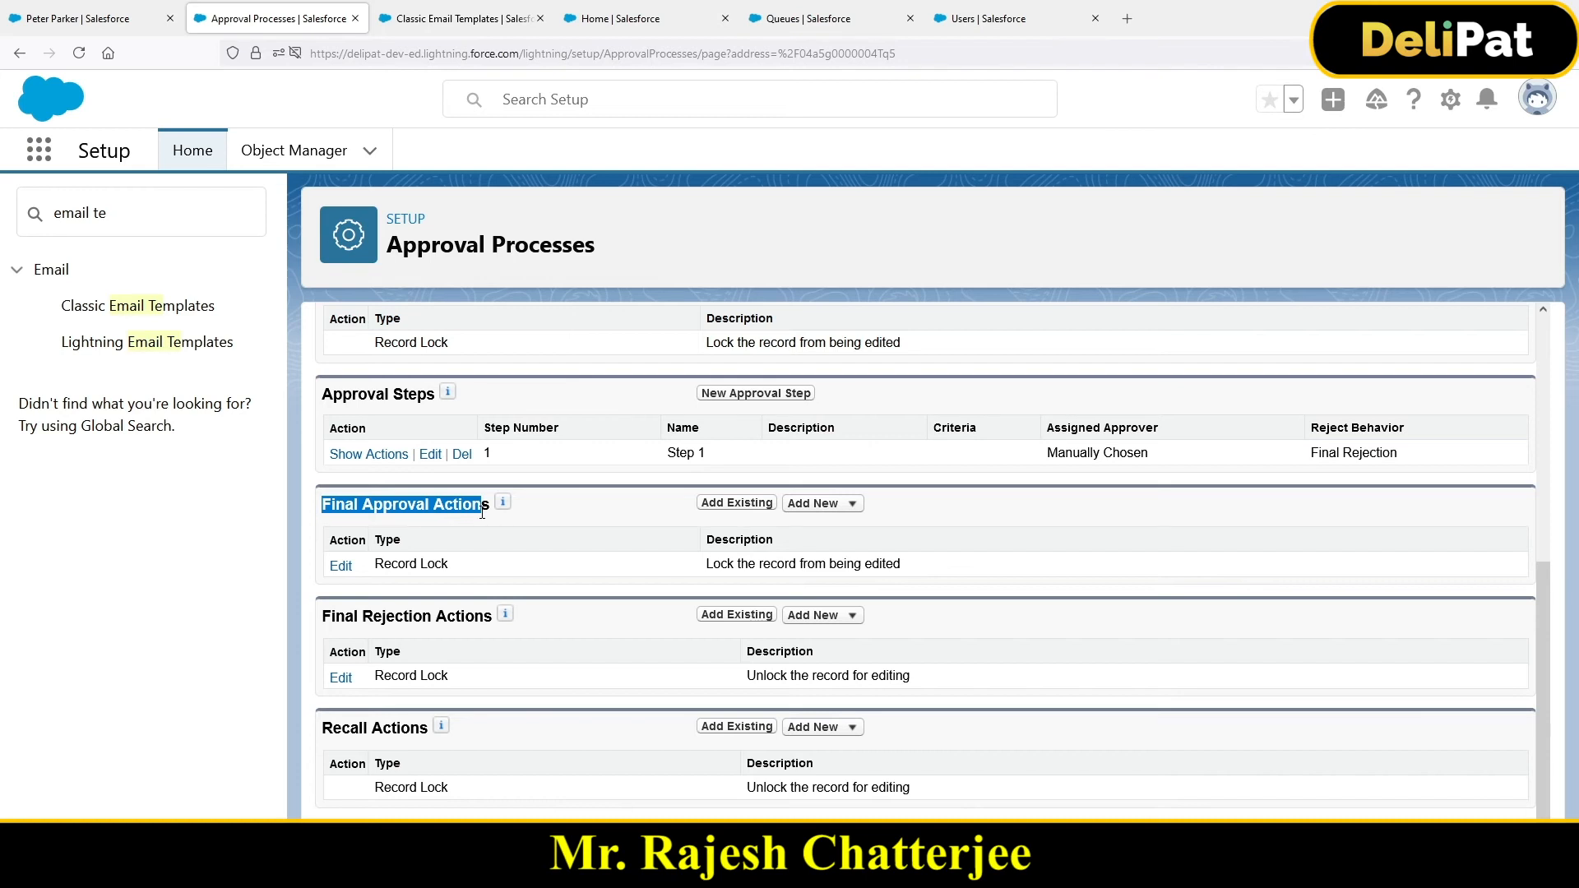
pyautogui.click(816, 504)
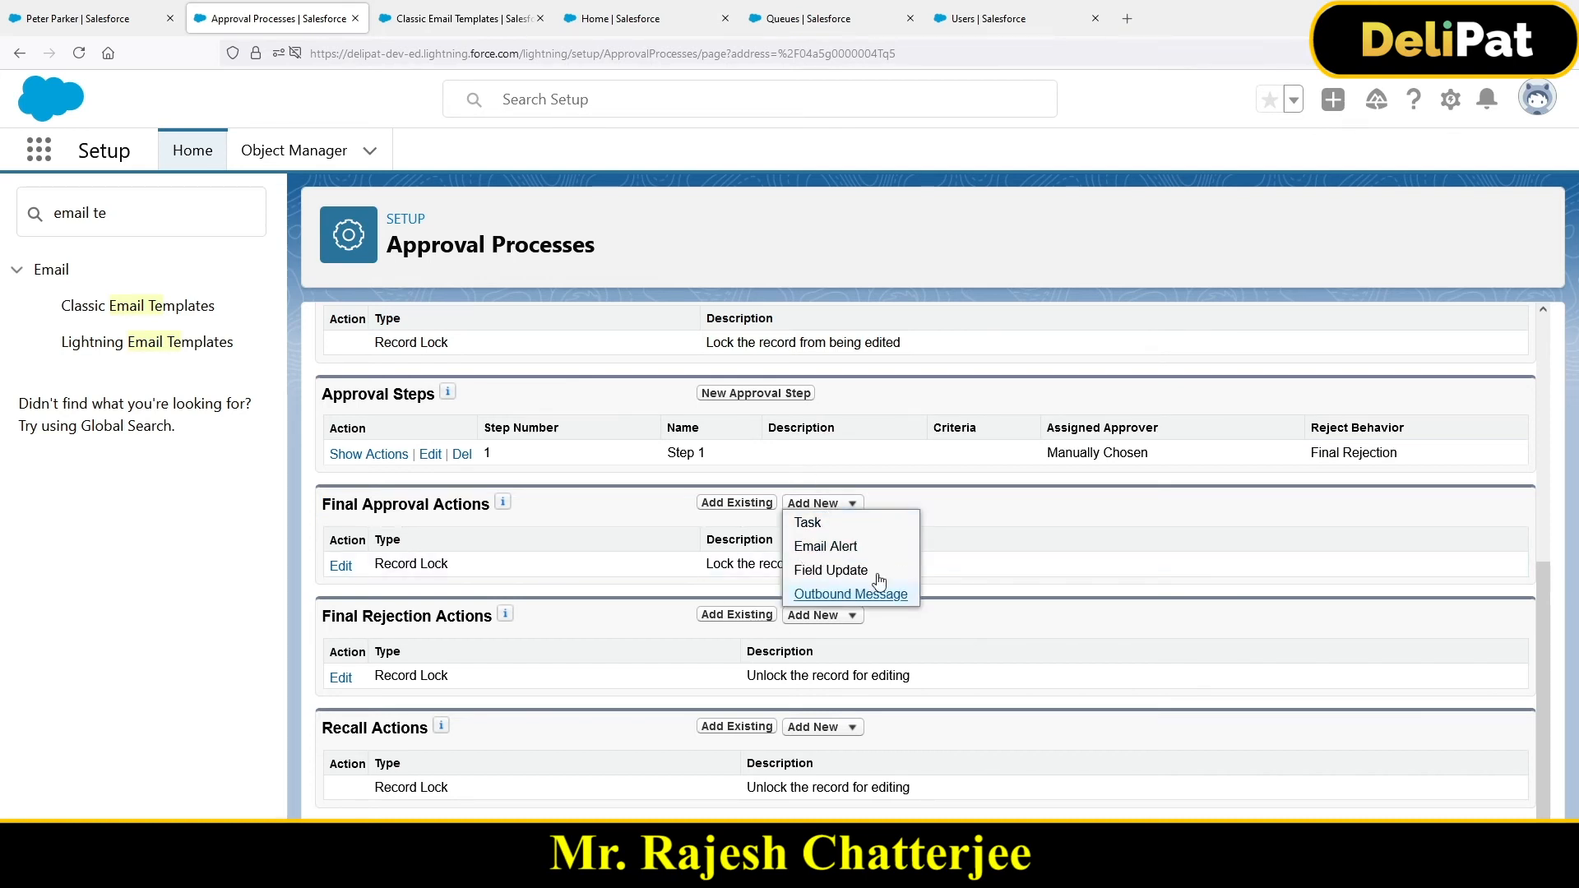
pyautogui.click(539, 558)
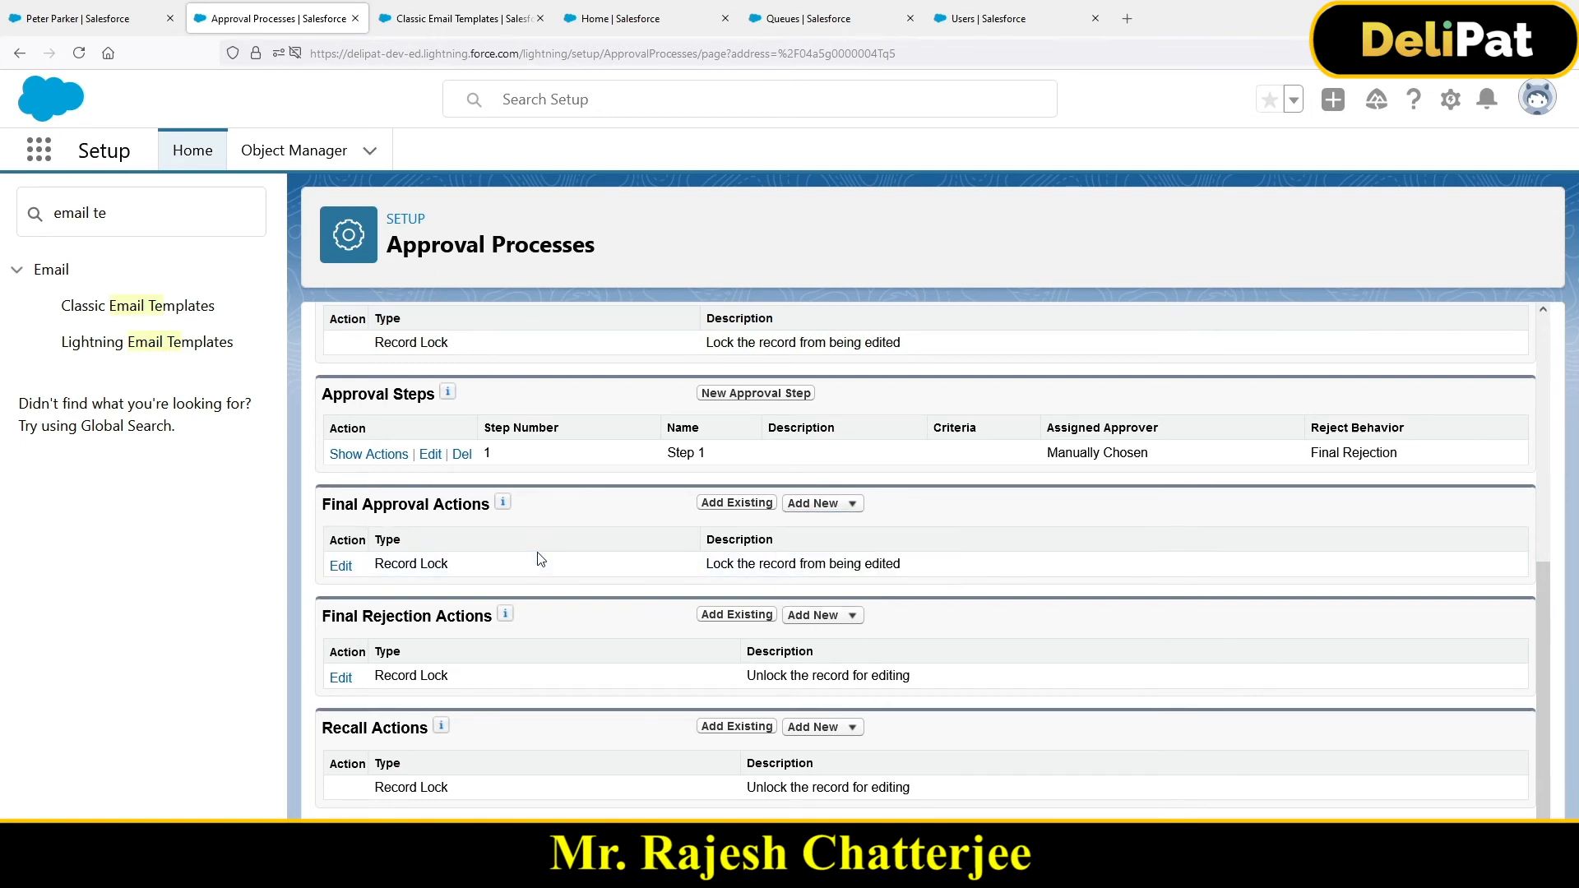
pyautogui.moveTo(331, 616); pyautogui.dragTo(504, 623)
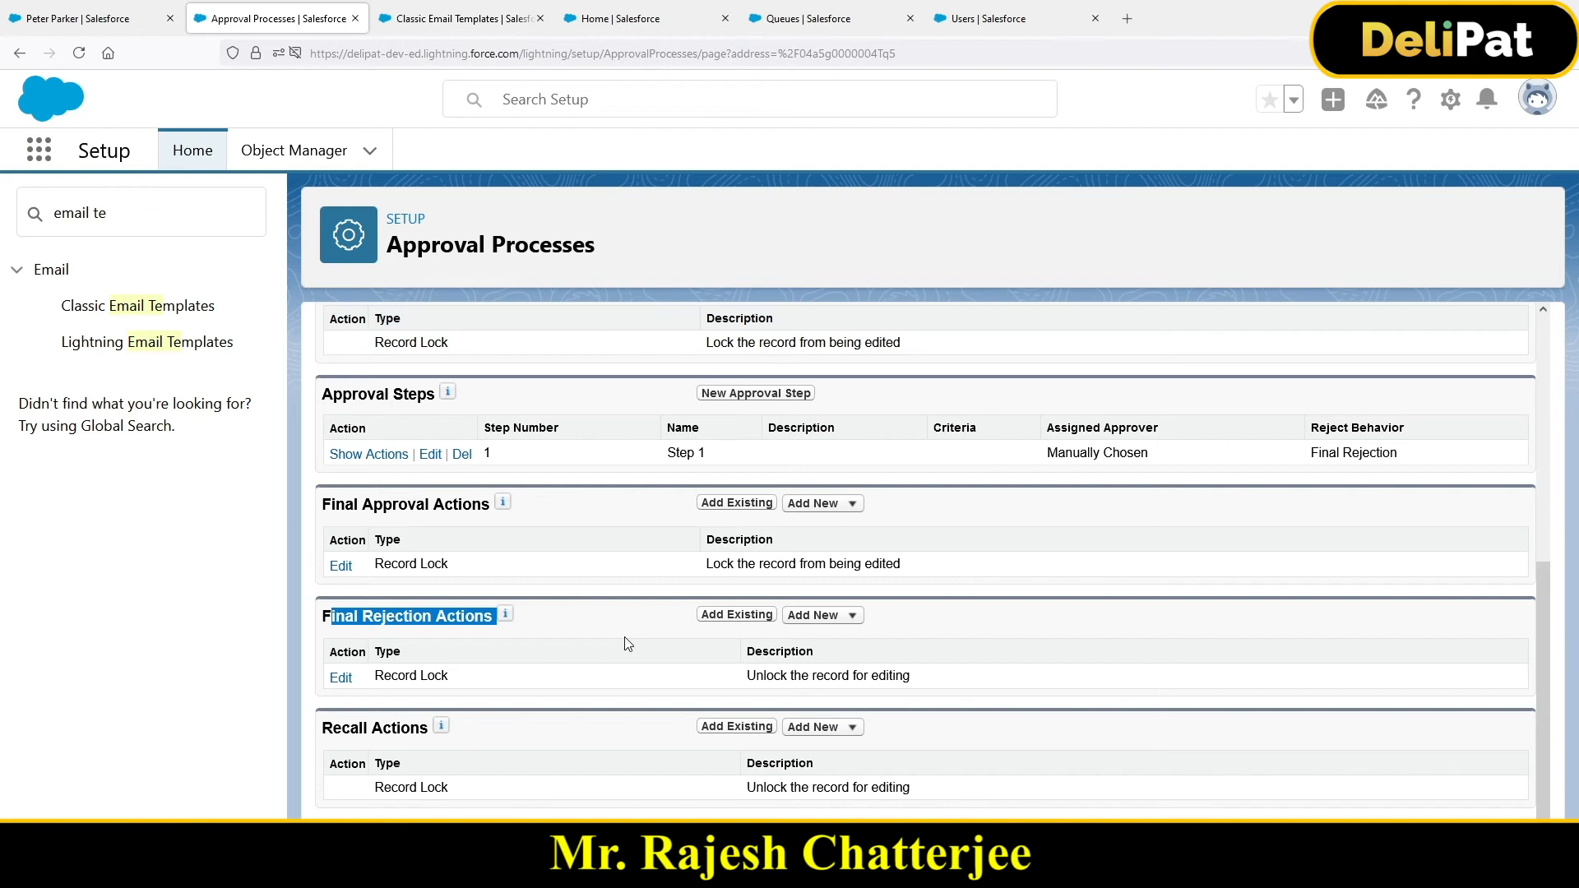
pyautogui.click(847, 615)
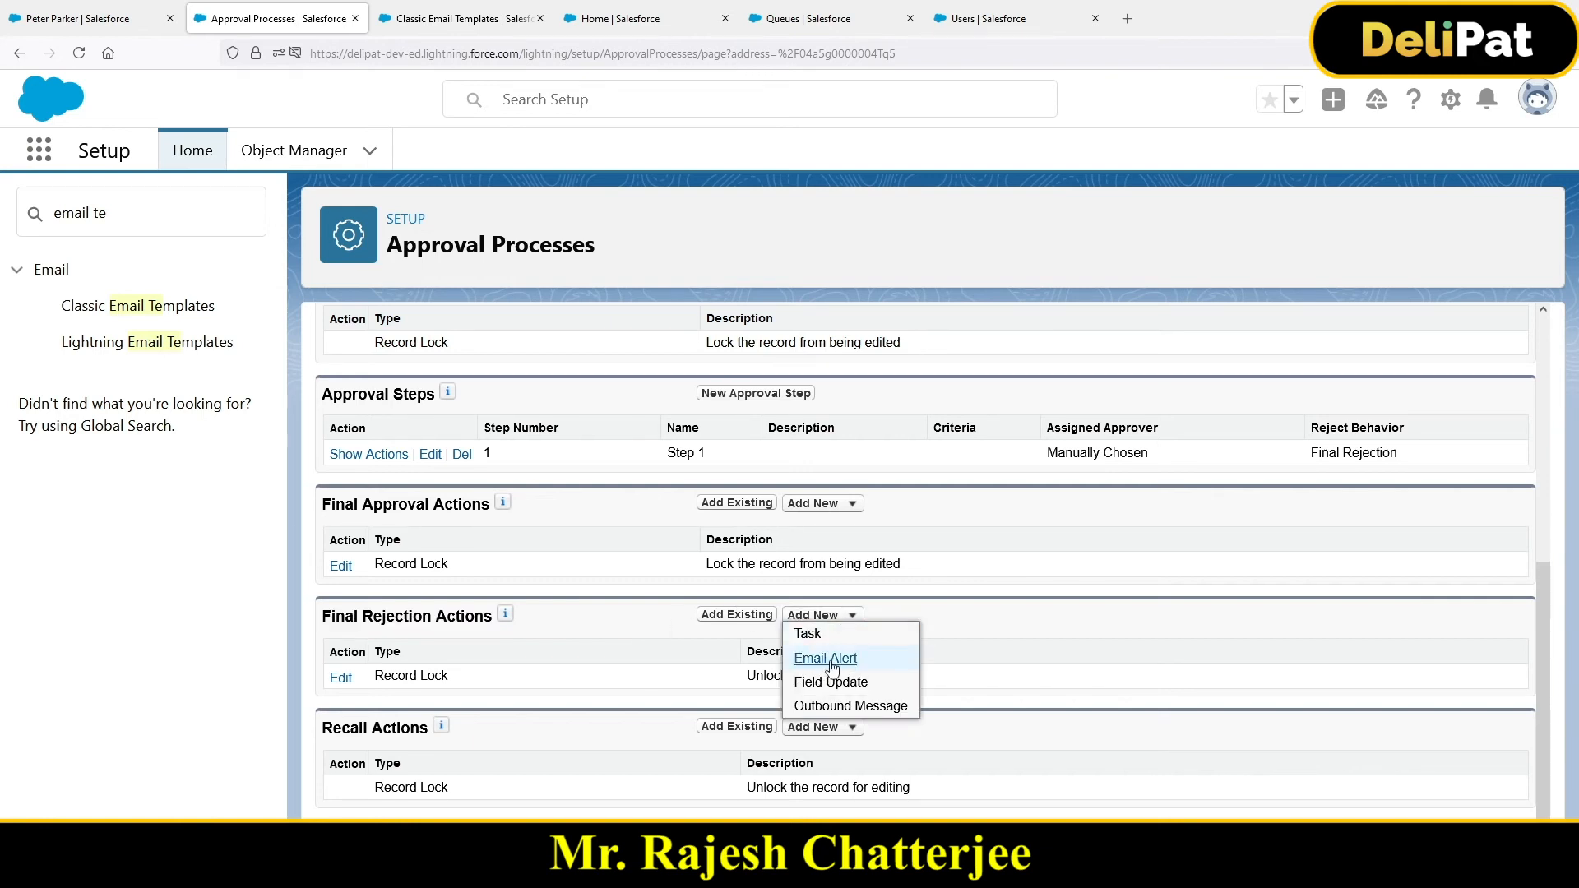
pyautogui.click(475, 749)
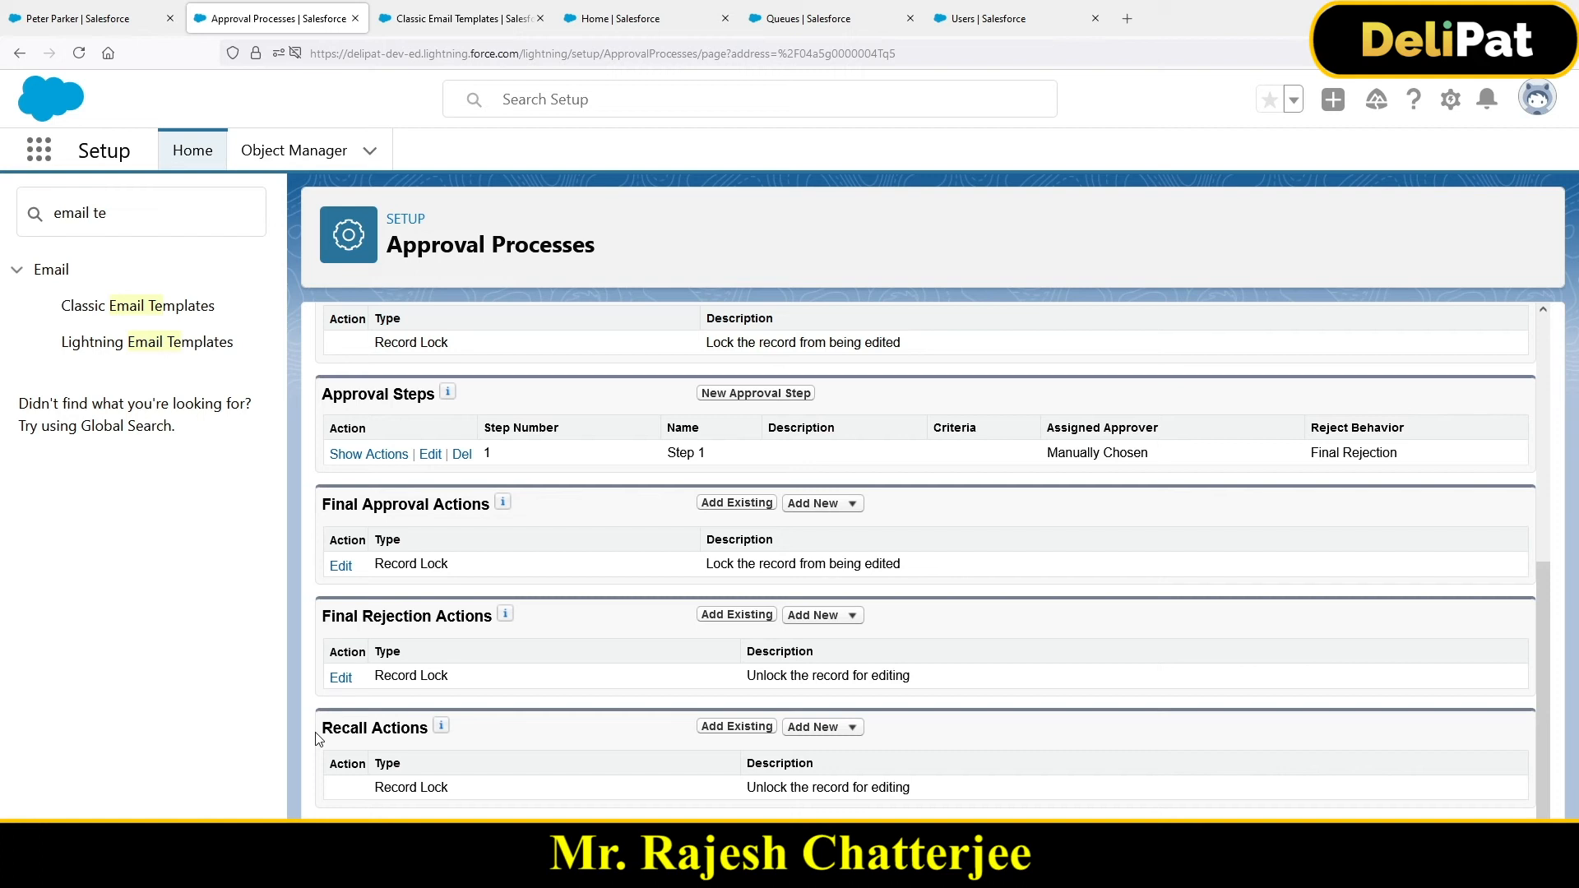
pyautogui.click(820, 728)
pyautogui.moveTo(332, 506); pyautogui.dragTo(459, 510)
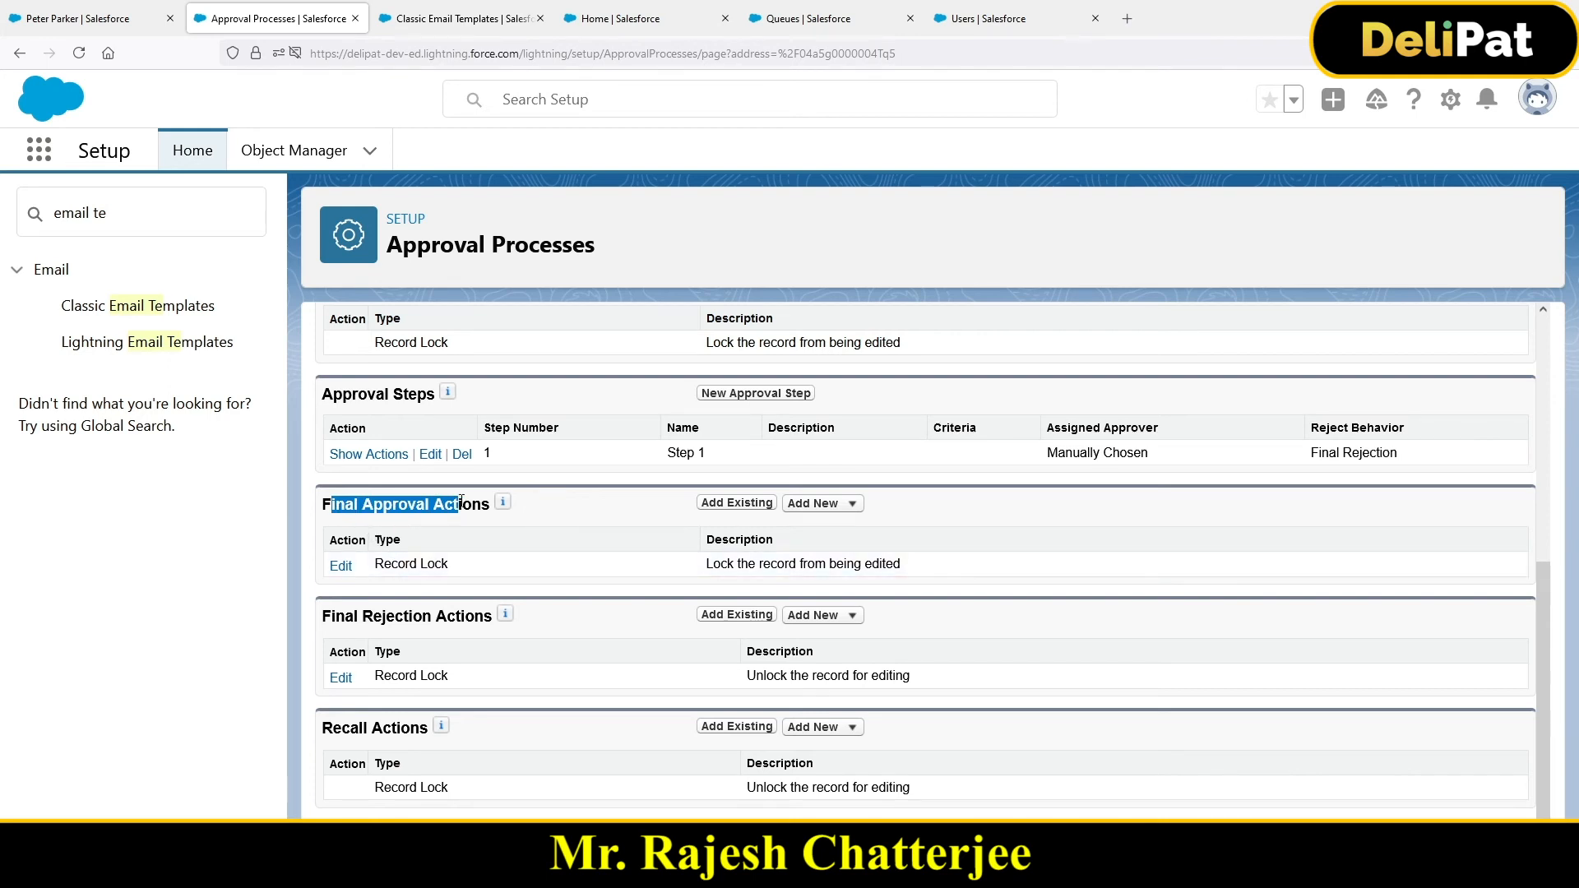
# Copy the section heading "Initial Submission Actions" from the approval process details
pyautogui.moveTo(332, 617); pyautogui.dragTo(412, 619)
pyautogui.moveTo(332, 729); pyautogui.dragTo(407, 732)
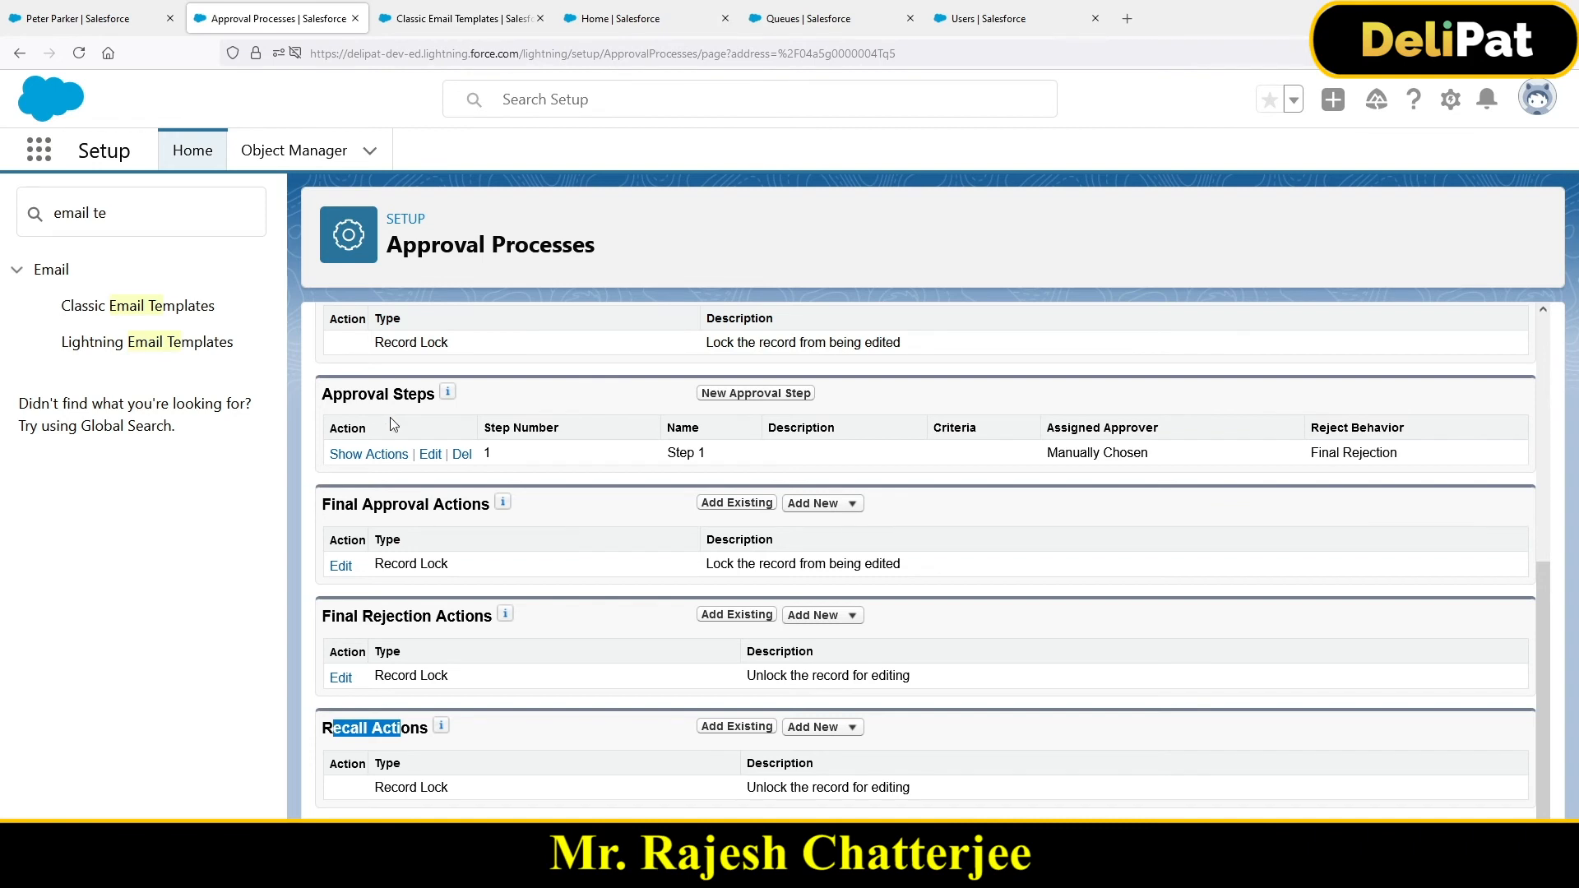
pyautogui.scroll(3, 390, 417)
pyautogui.moveTo(326, 407)
pyautogui.mouseDown()
pyautogui.moveTo(404, 426)
pyautogui.moveTo(516, 409)
pyautogui.moveTo(346, 393)
pyautogui.mouseUp()
pyautogui.hotkey('ctrl', 'c')
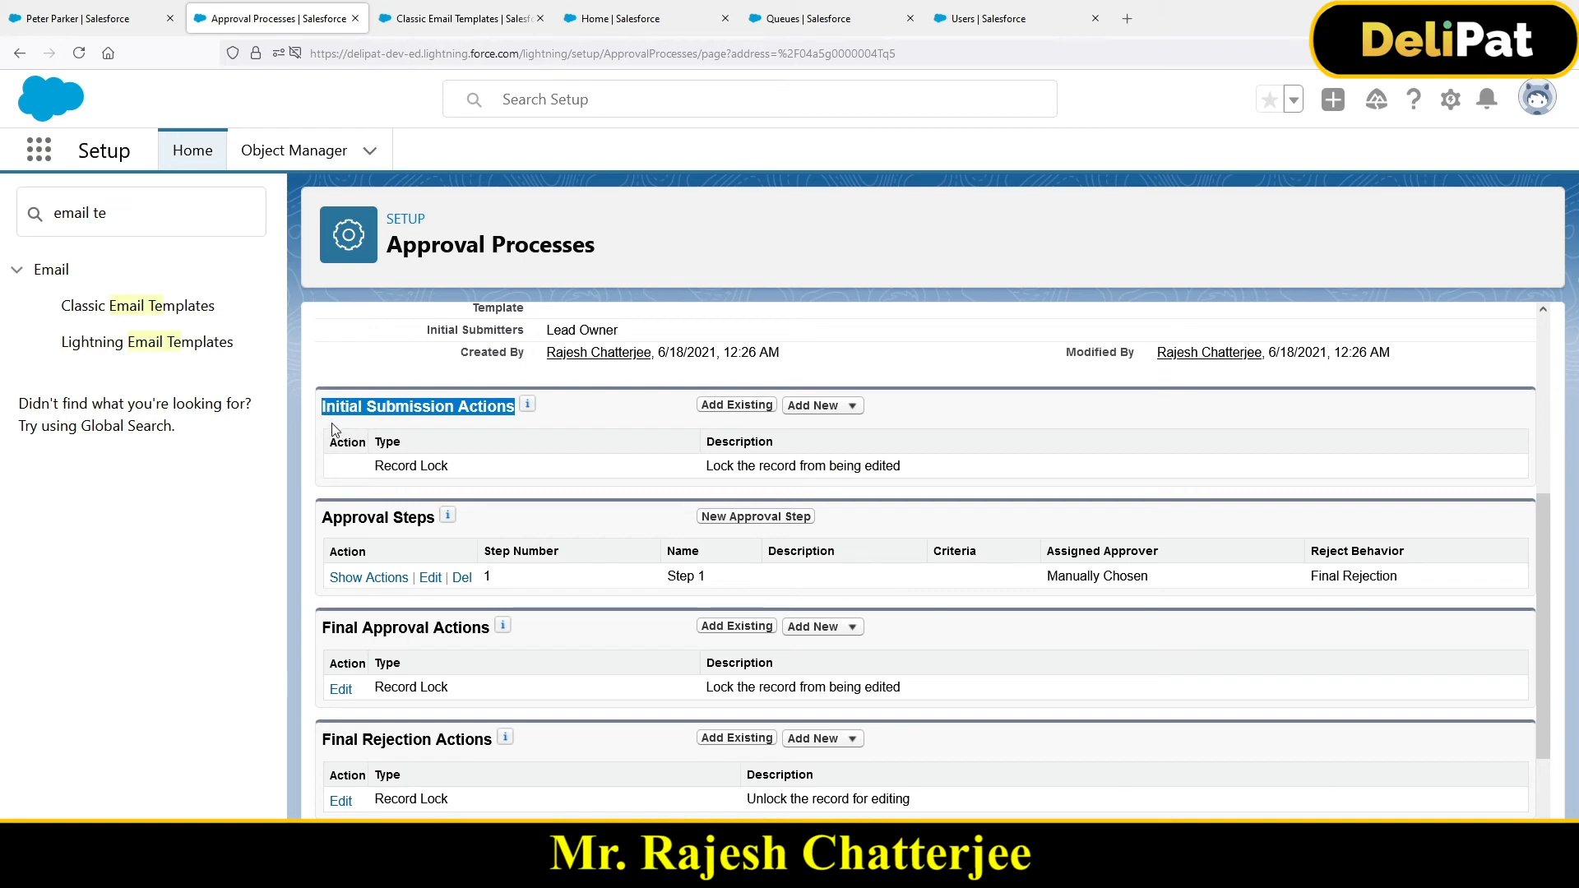
# Return to the new classic email template and choose the Custom (without using Classic Letterhead) type
pyautogui.click(462, 19)
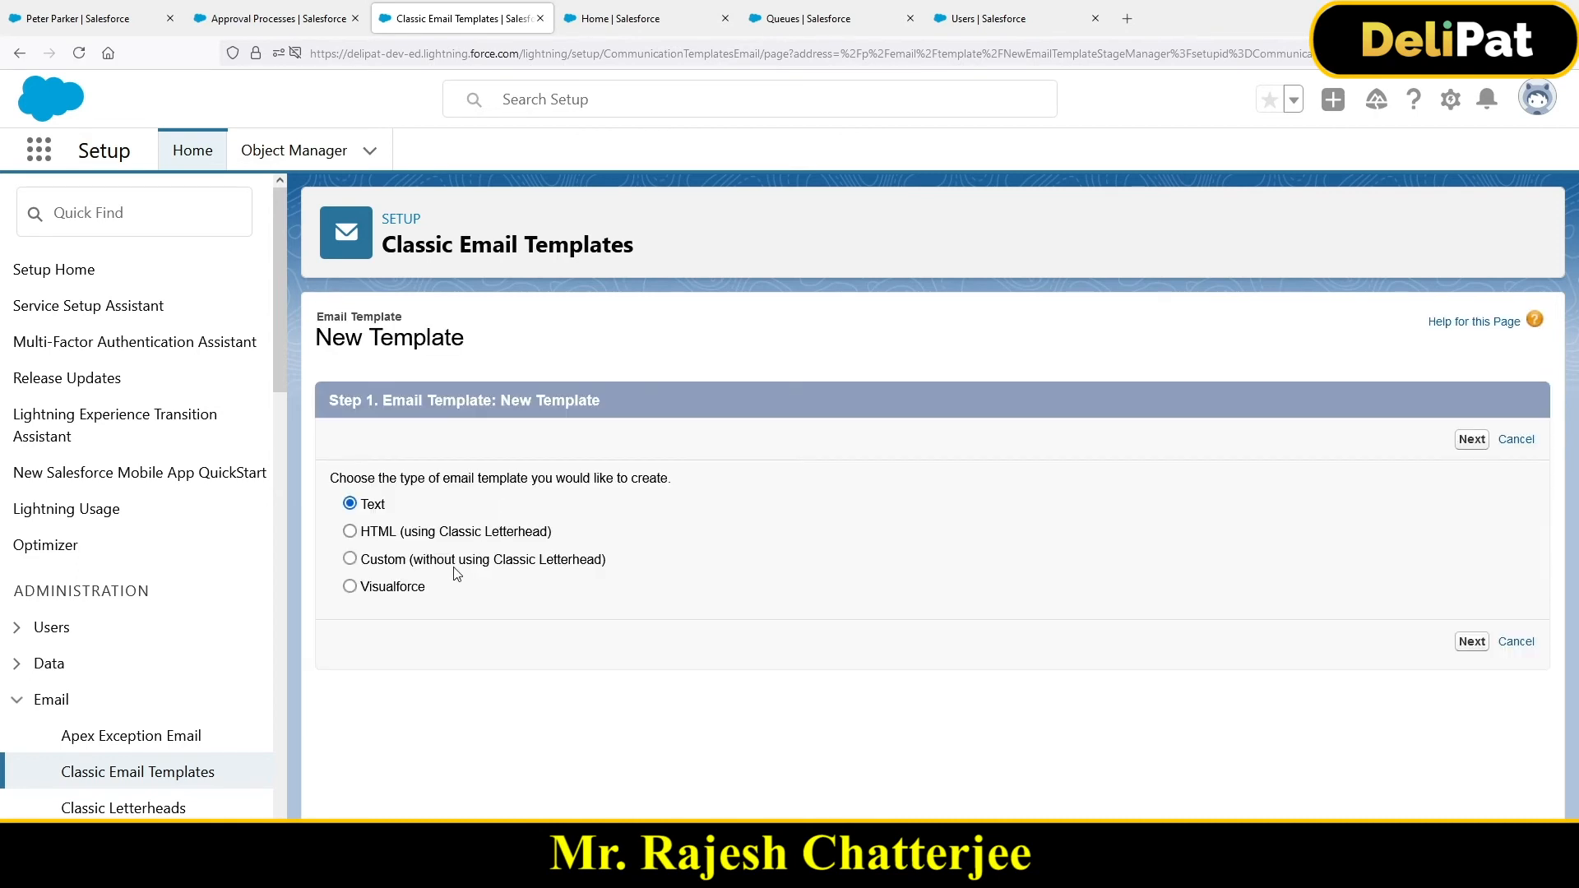
pyautogui.click(388, 561)
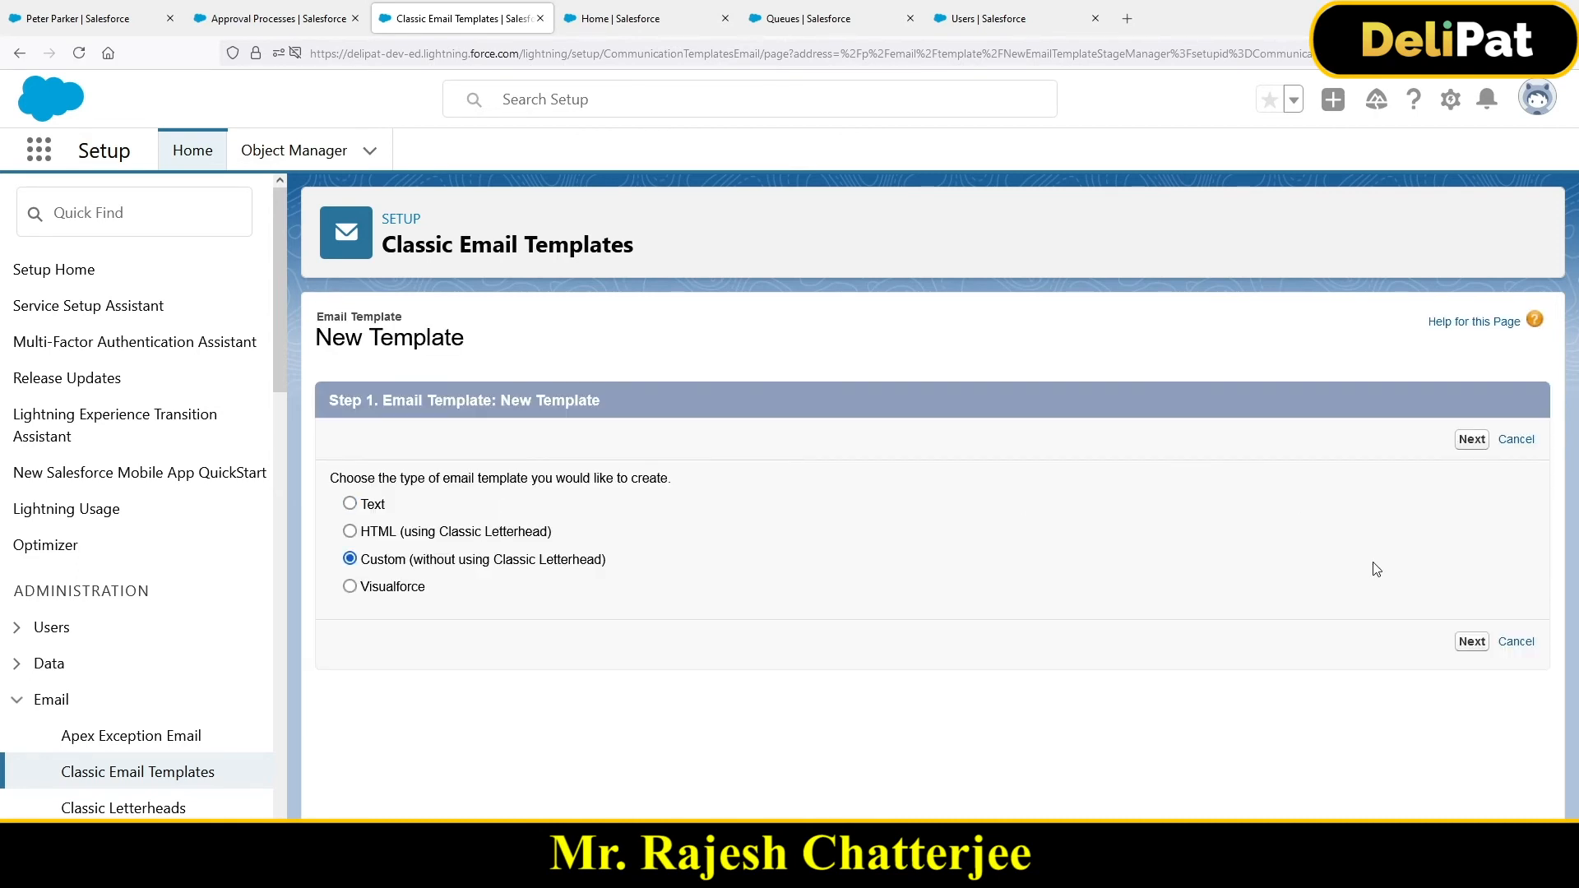
pyautogui.click(1472, 643)
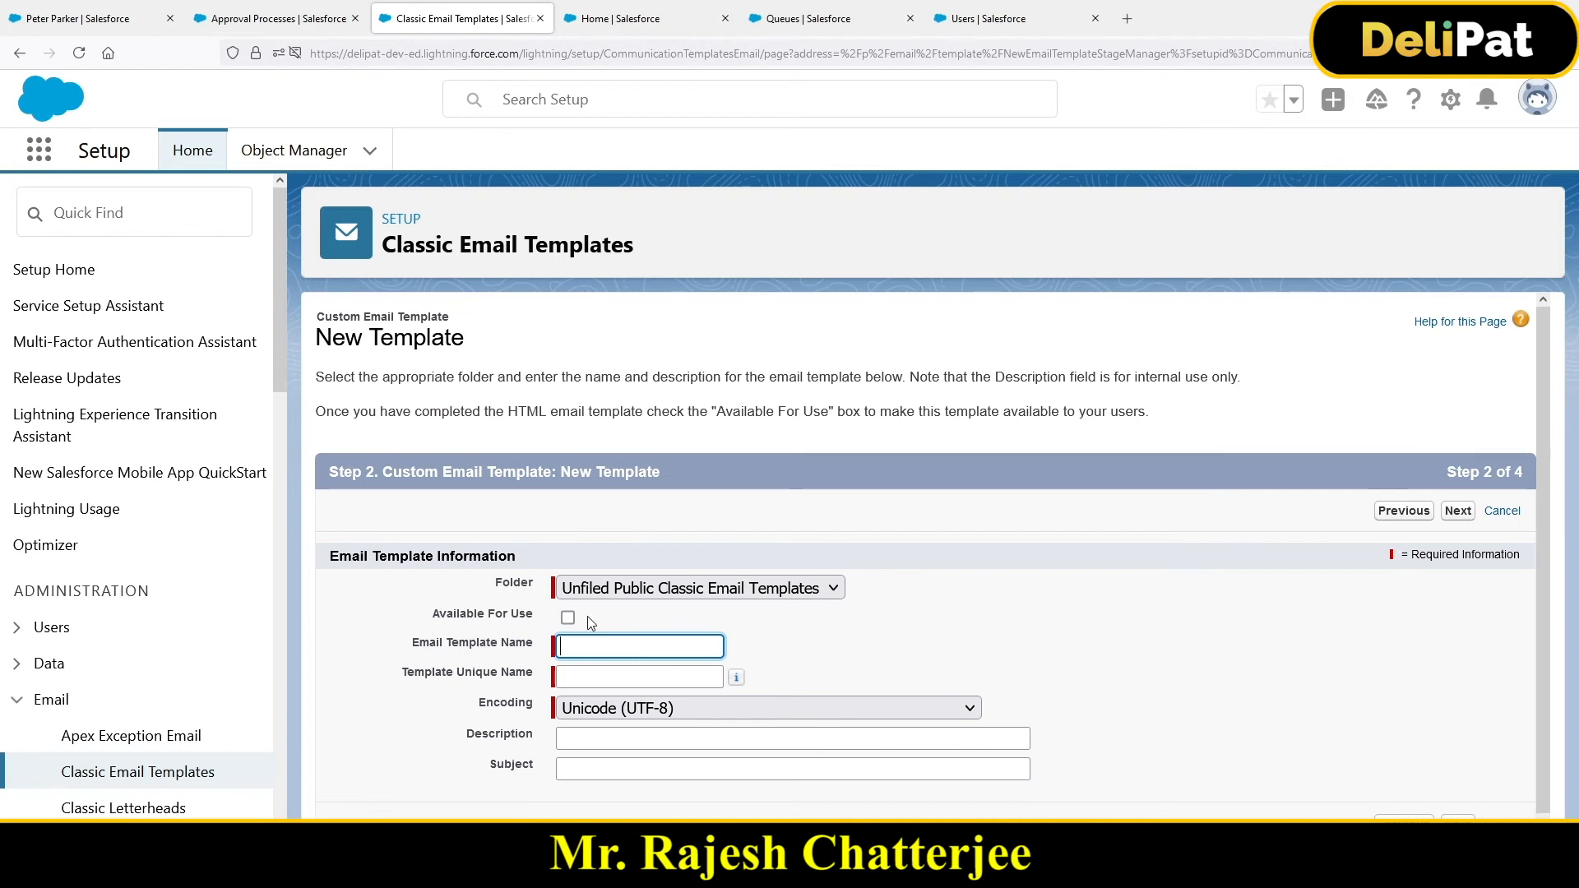
# Make the template available for use, paste "Initial Submission Actions" as its subject, and try to continue
pyautogui.scroll(-1, 587, 615)
pyautogui.click(567, 606)
pyautogui.click(578, 759)
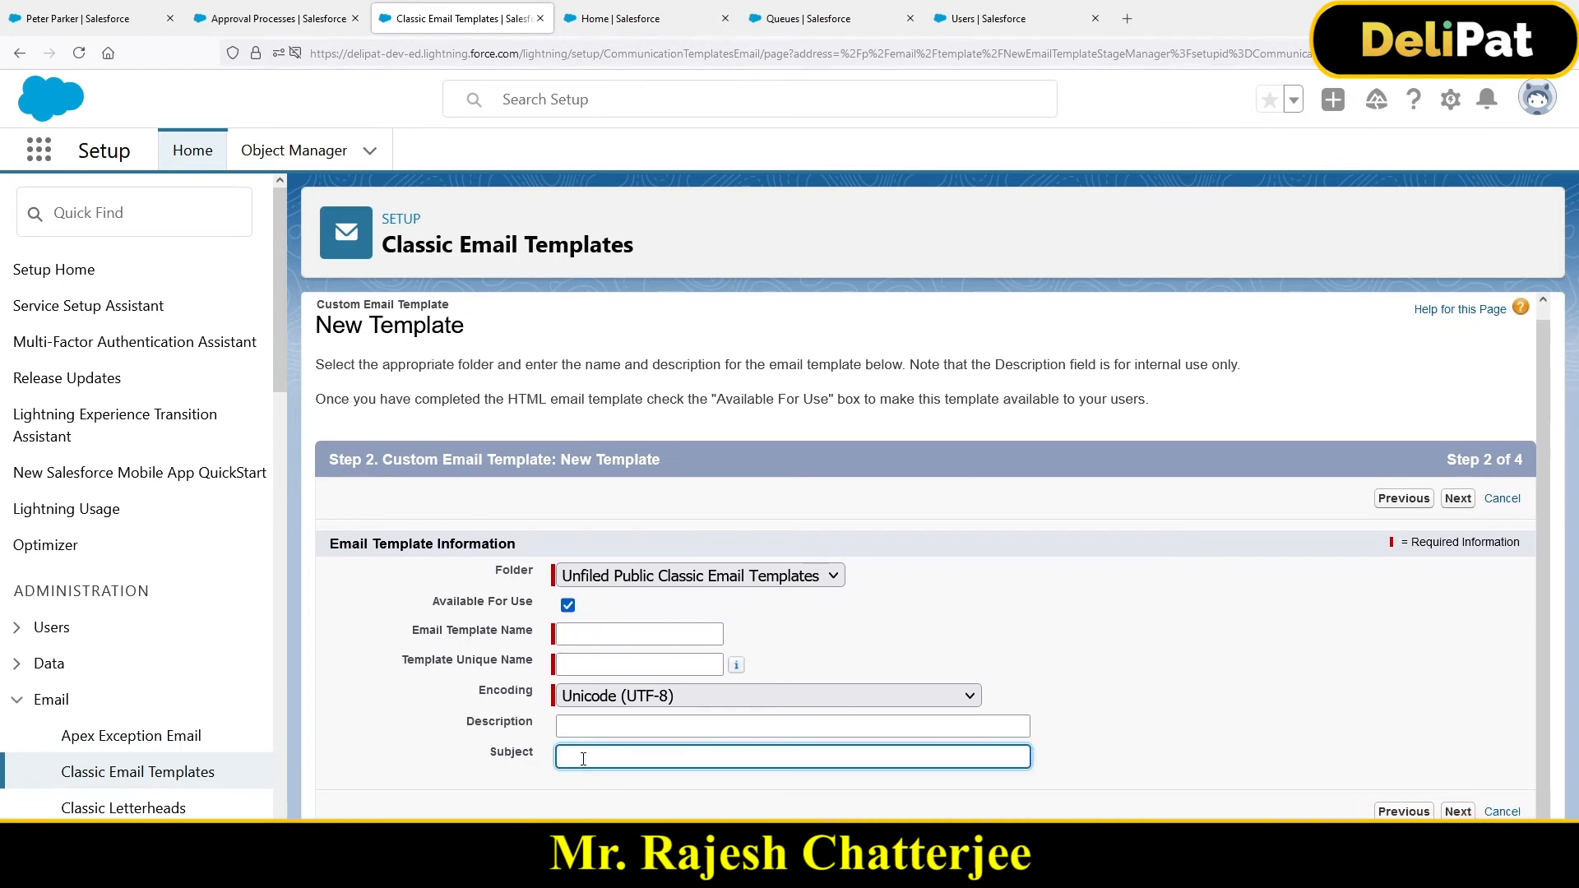
pyautogui.hotkey('ctrl', 'v')
pyautogui.click(1458, 812)
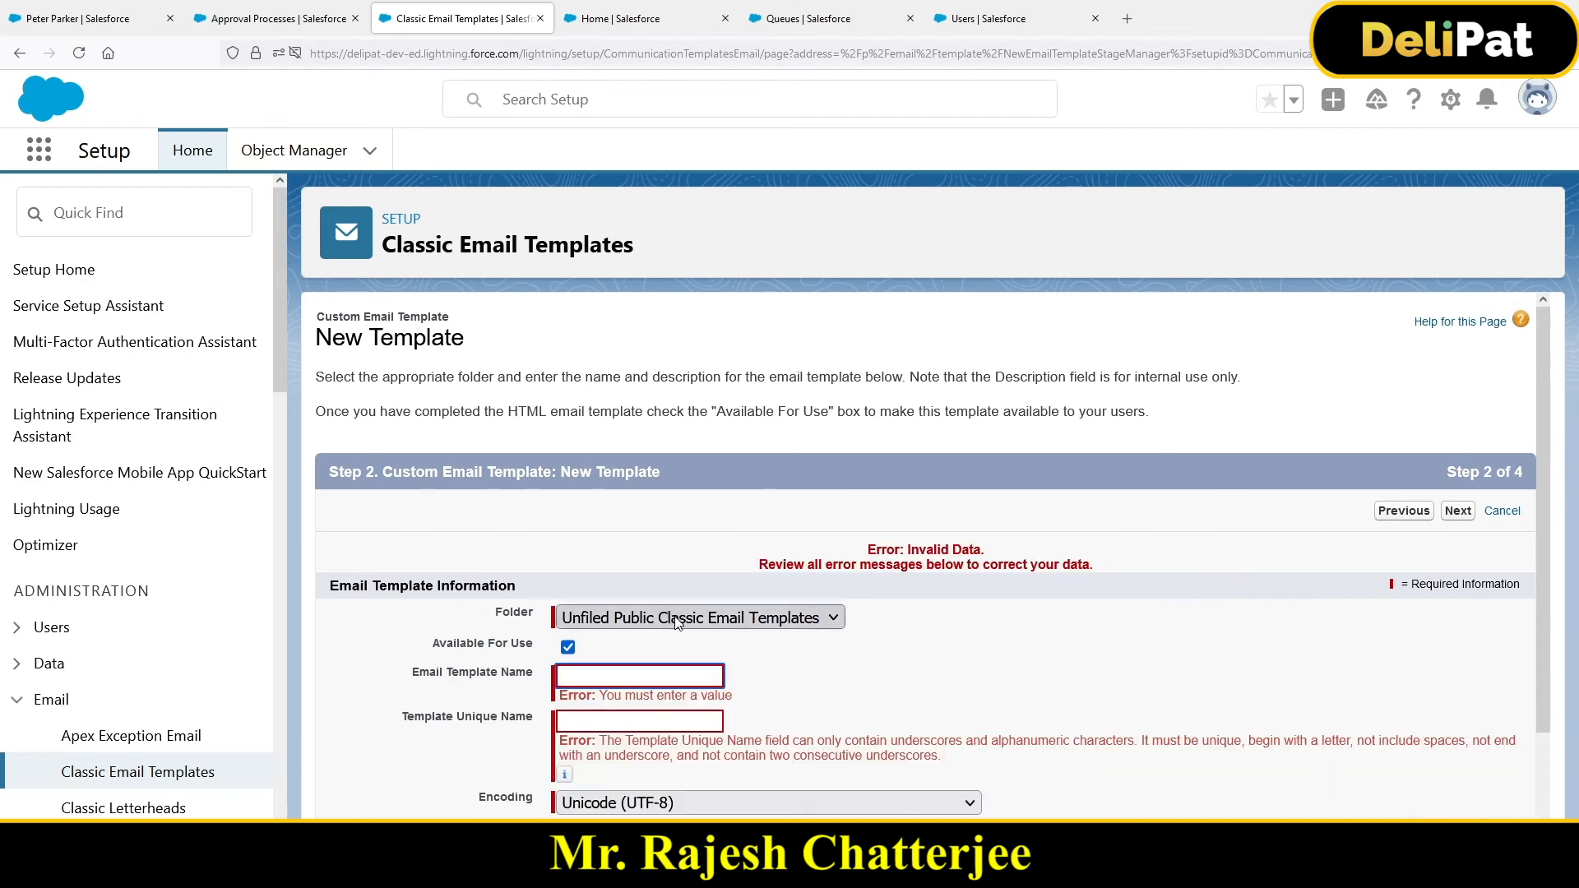
# Name the email template "Initial Submission Actions" and let its unique name fill in from that
pyautogui.scroll(-2, 589, 708)
pyautogui.click(613, 563)
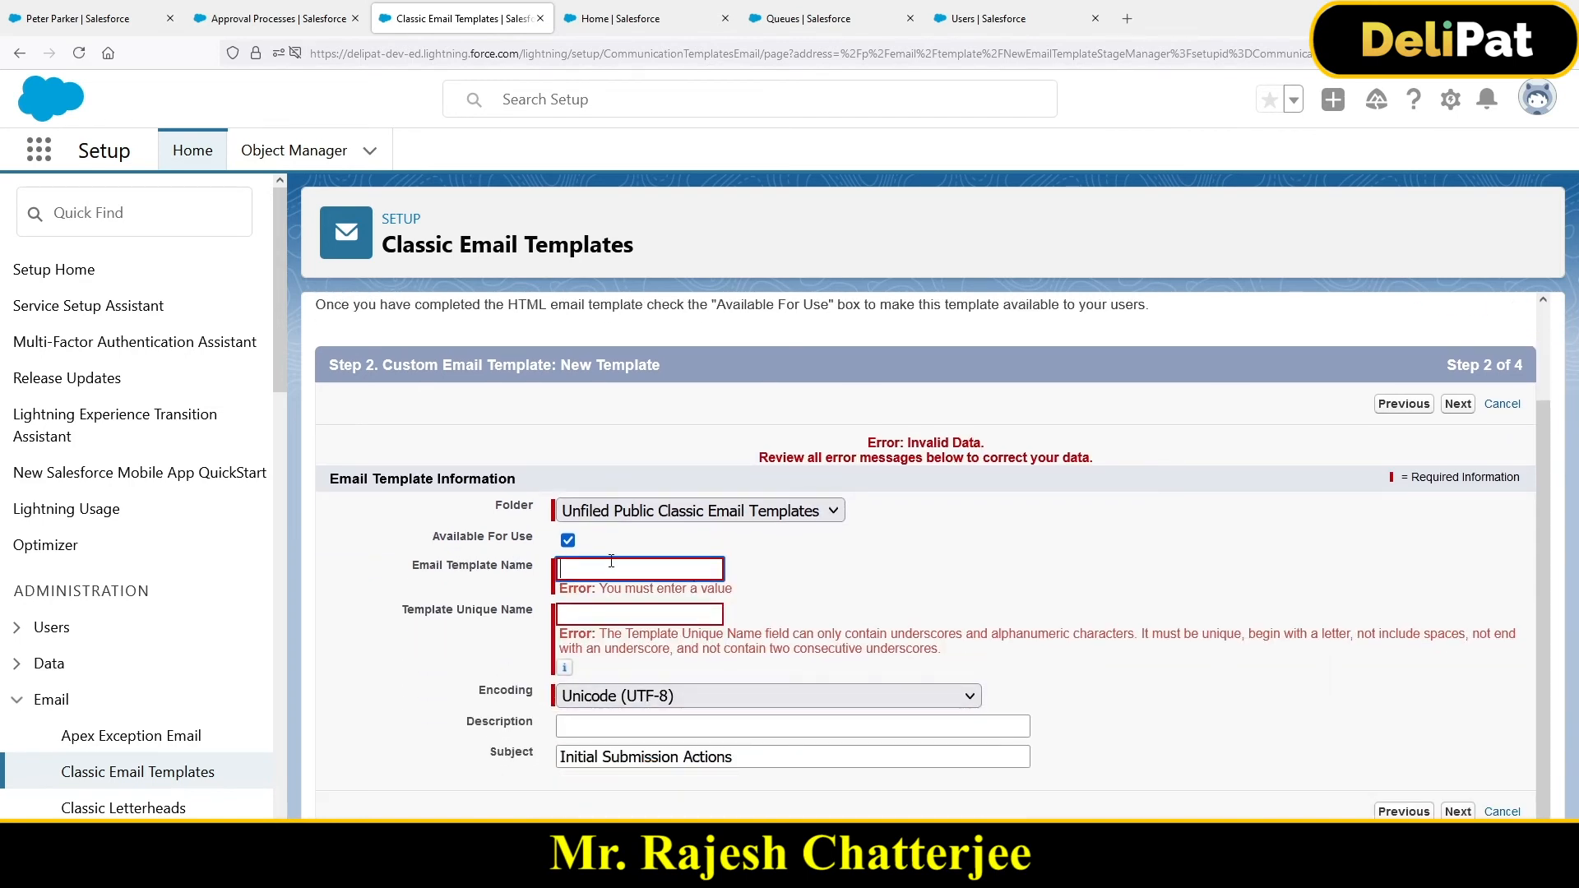
pyautogui.hotkey('ctrl', 'v')
pyautogui.scroll(2, 786, 685)
pyautogui.press('Tab')
pyautogui.scroll(-2, 786, 684)
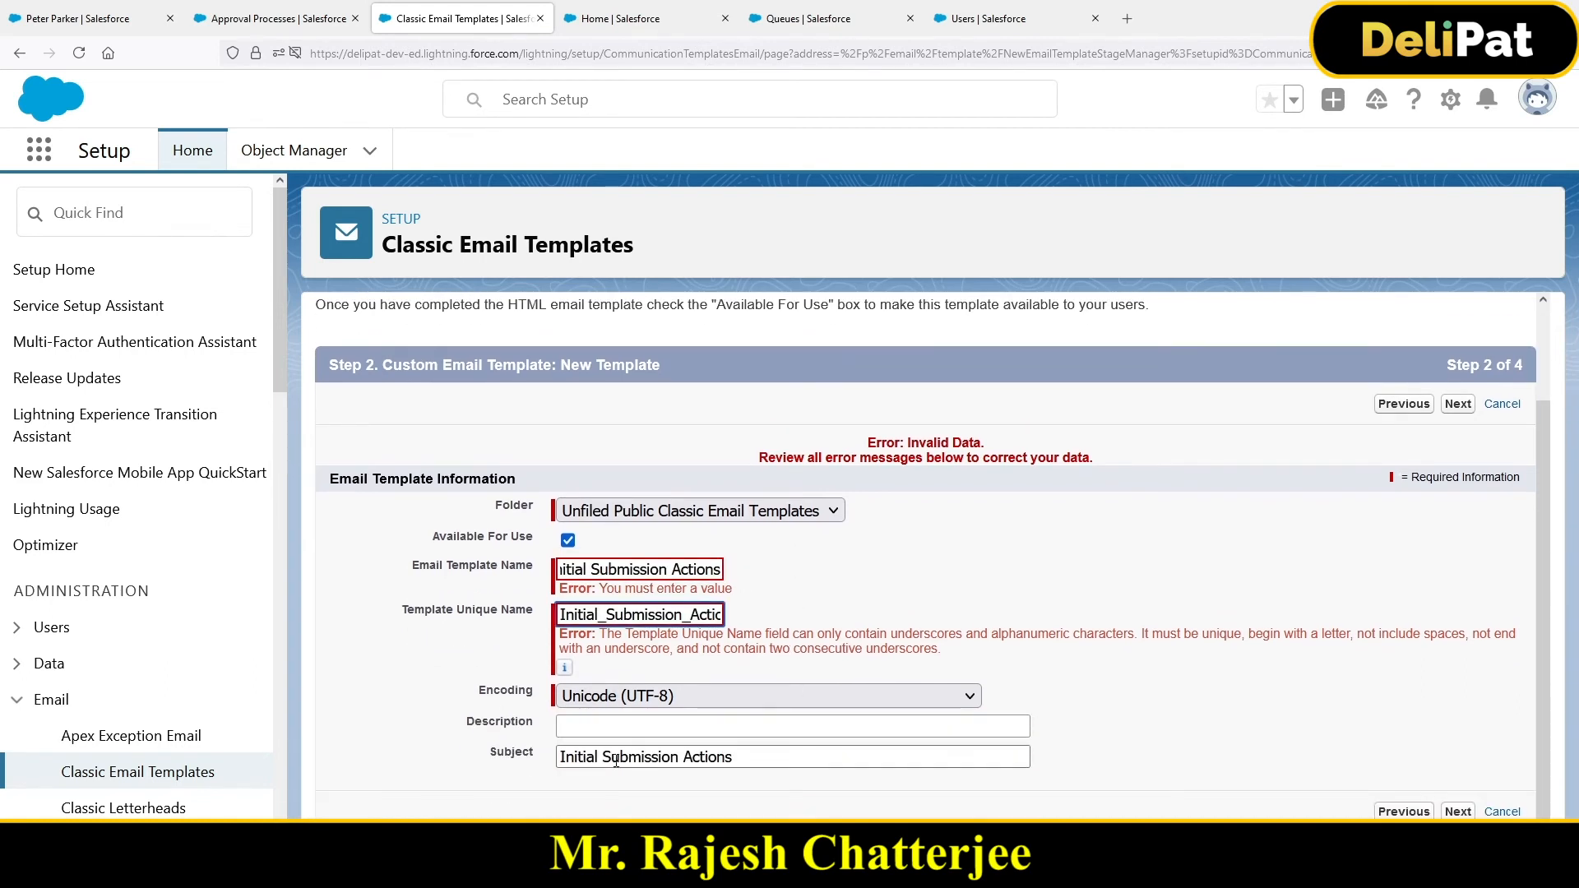
# Replace the template's subject with "Record is beeen Submited for approval" and continue to the HTML version
pyautogui.click(753, 756)
pyautogui.moveTo(753, 755); pyautogui.dragTo(543, 751)
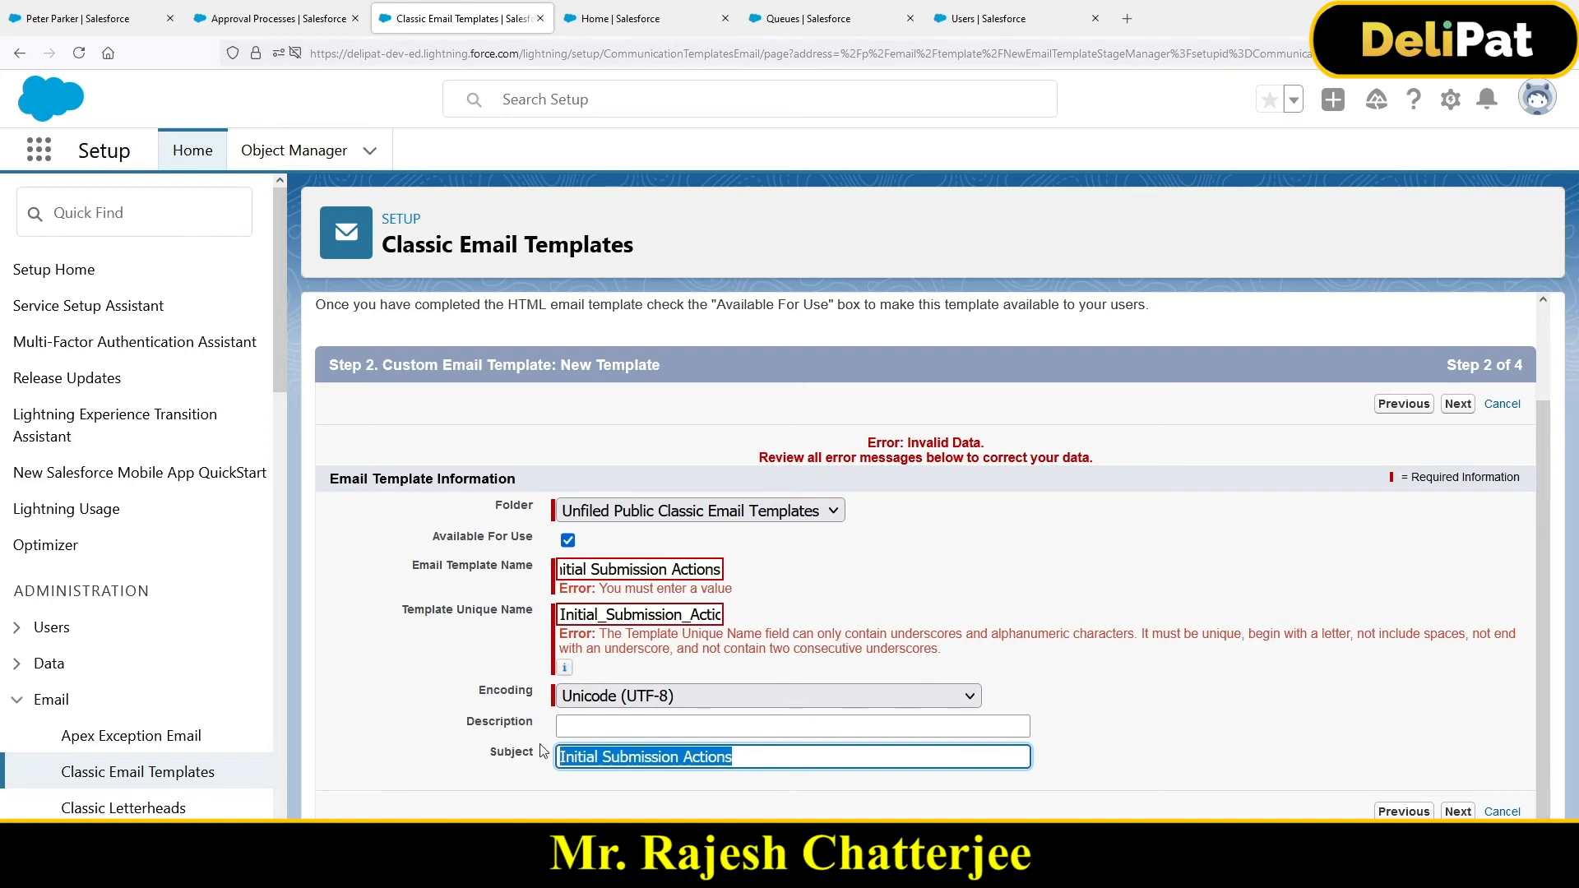
pyautogui.write('Re')
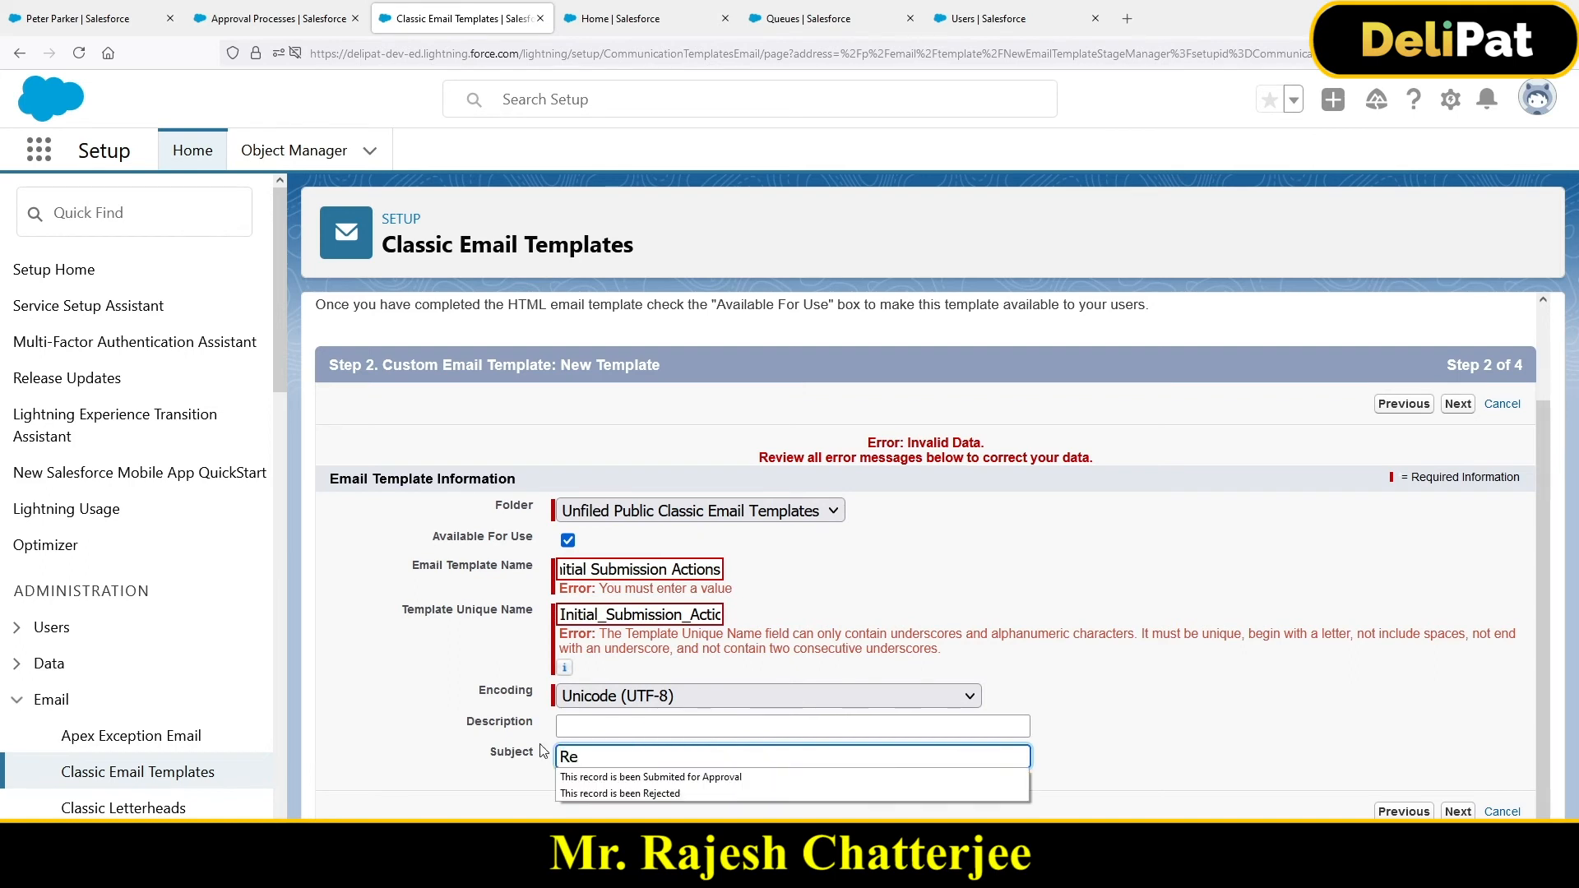
pyautogui.write('cord is beeen ')
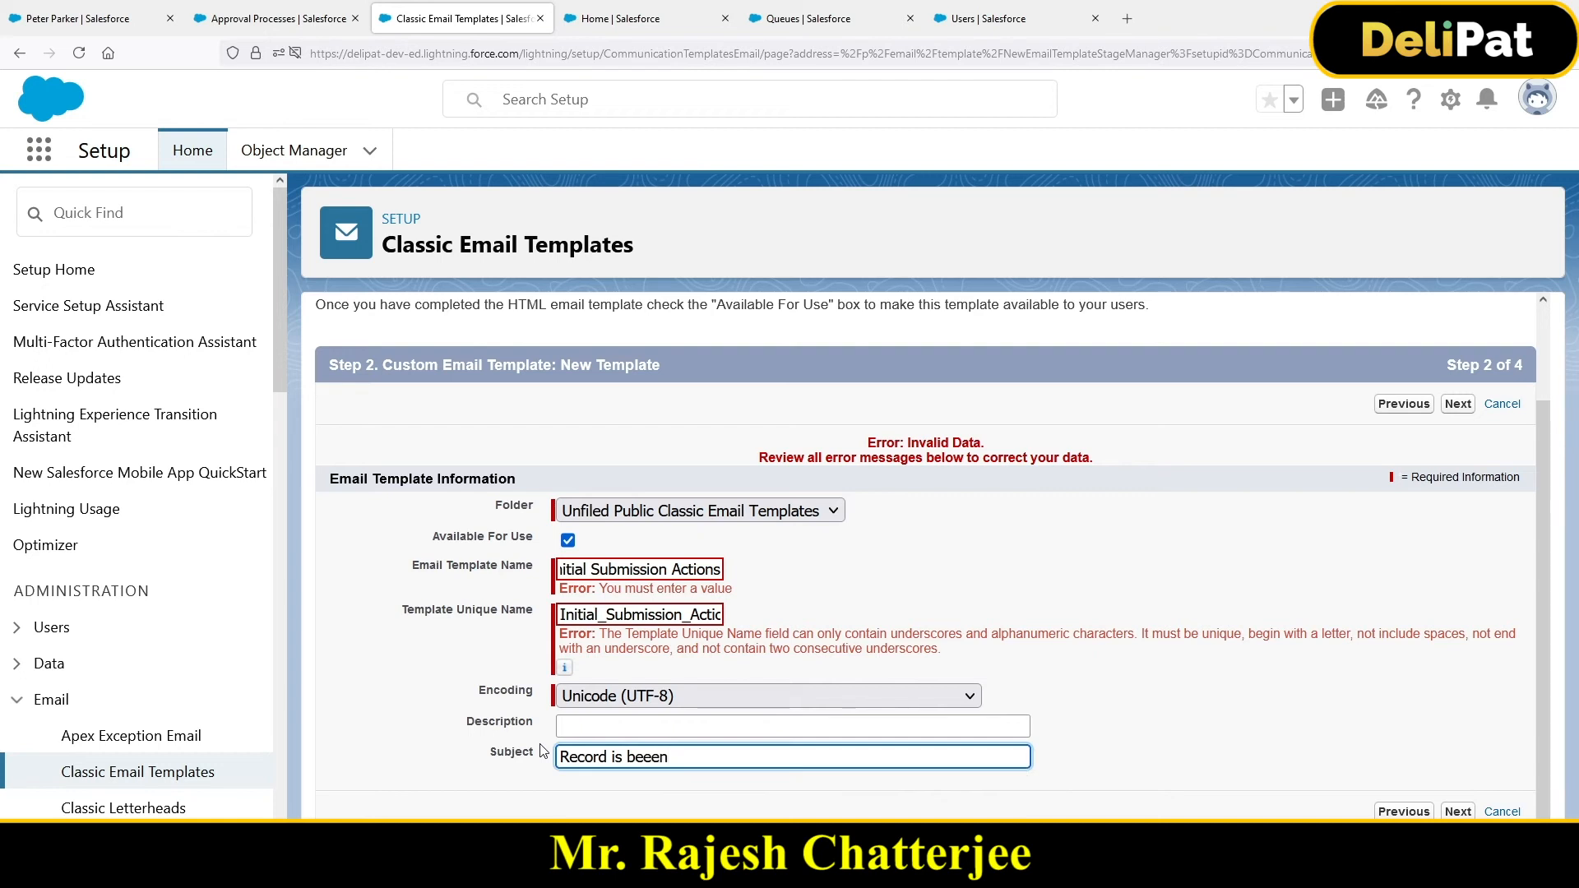
pyautogui.write('Submited for approval')
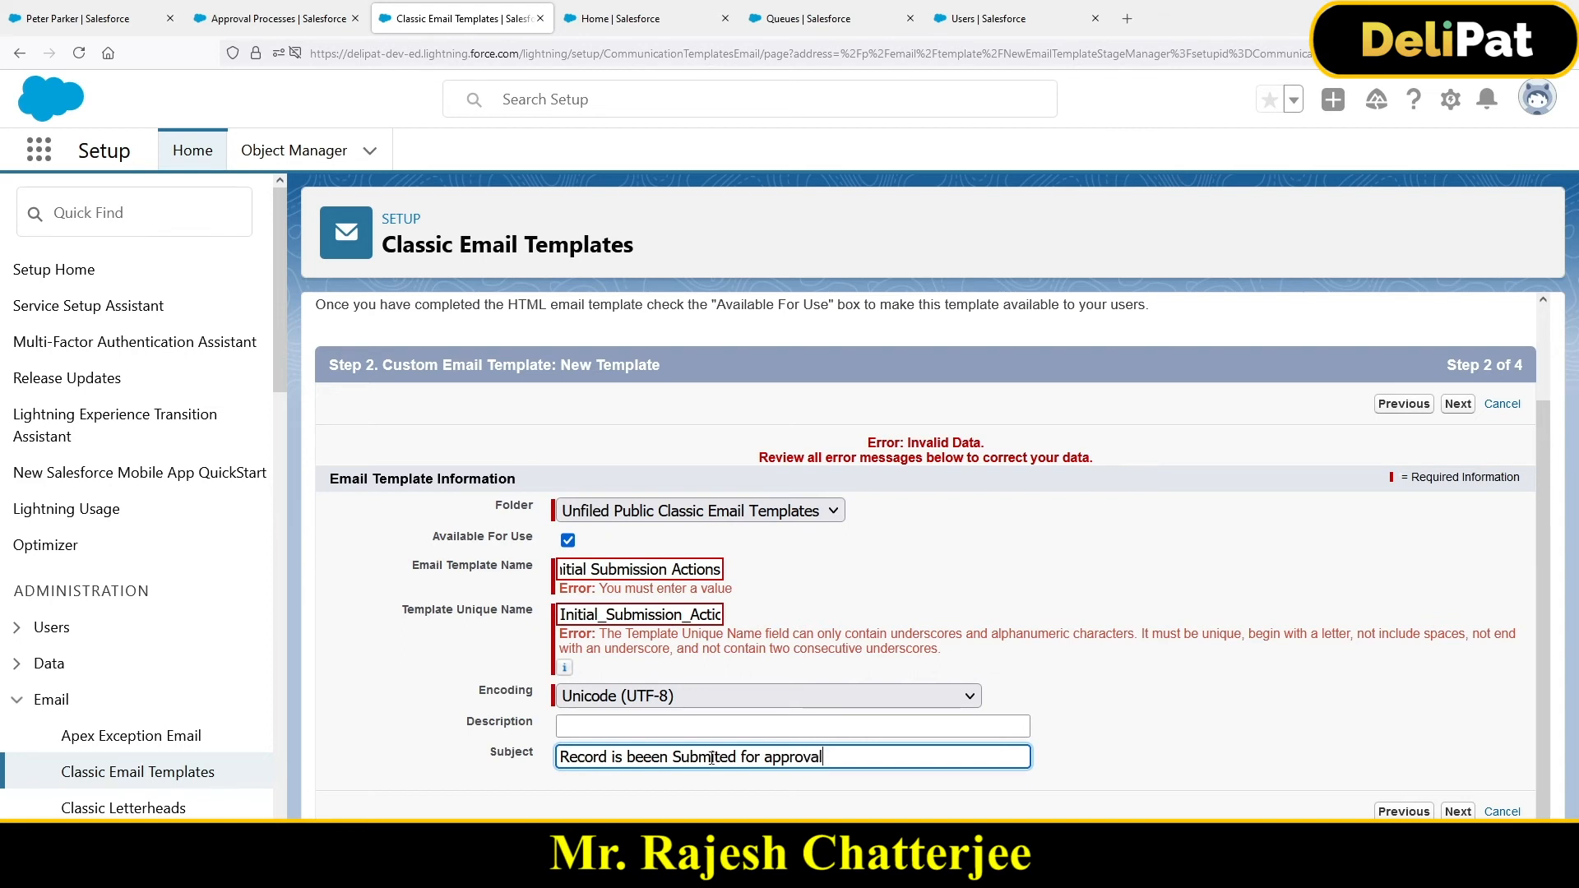
pyautogui.click(1449, 812)
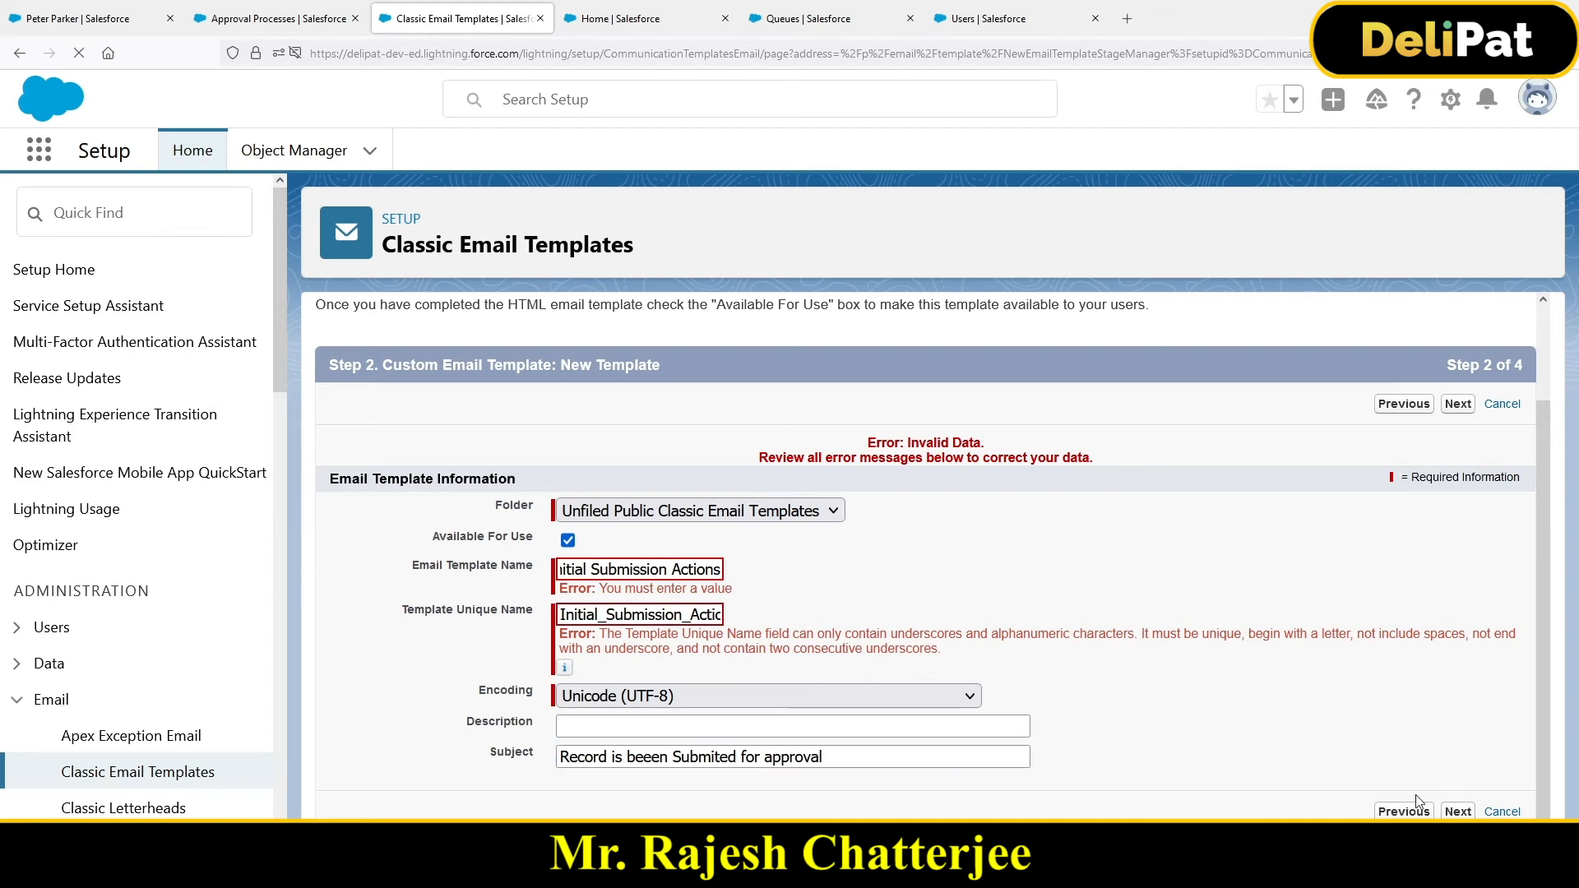
# Begin the HTML body with "HI,", a <br> </br> line and the text "The Lead Name"
pyautogui.scroll(-3, 964, 709)
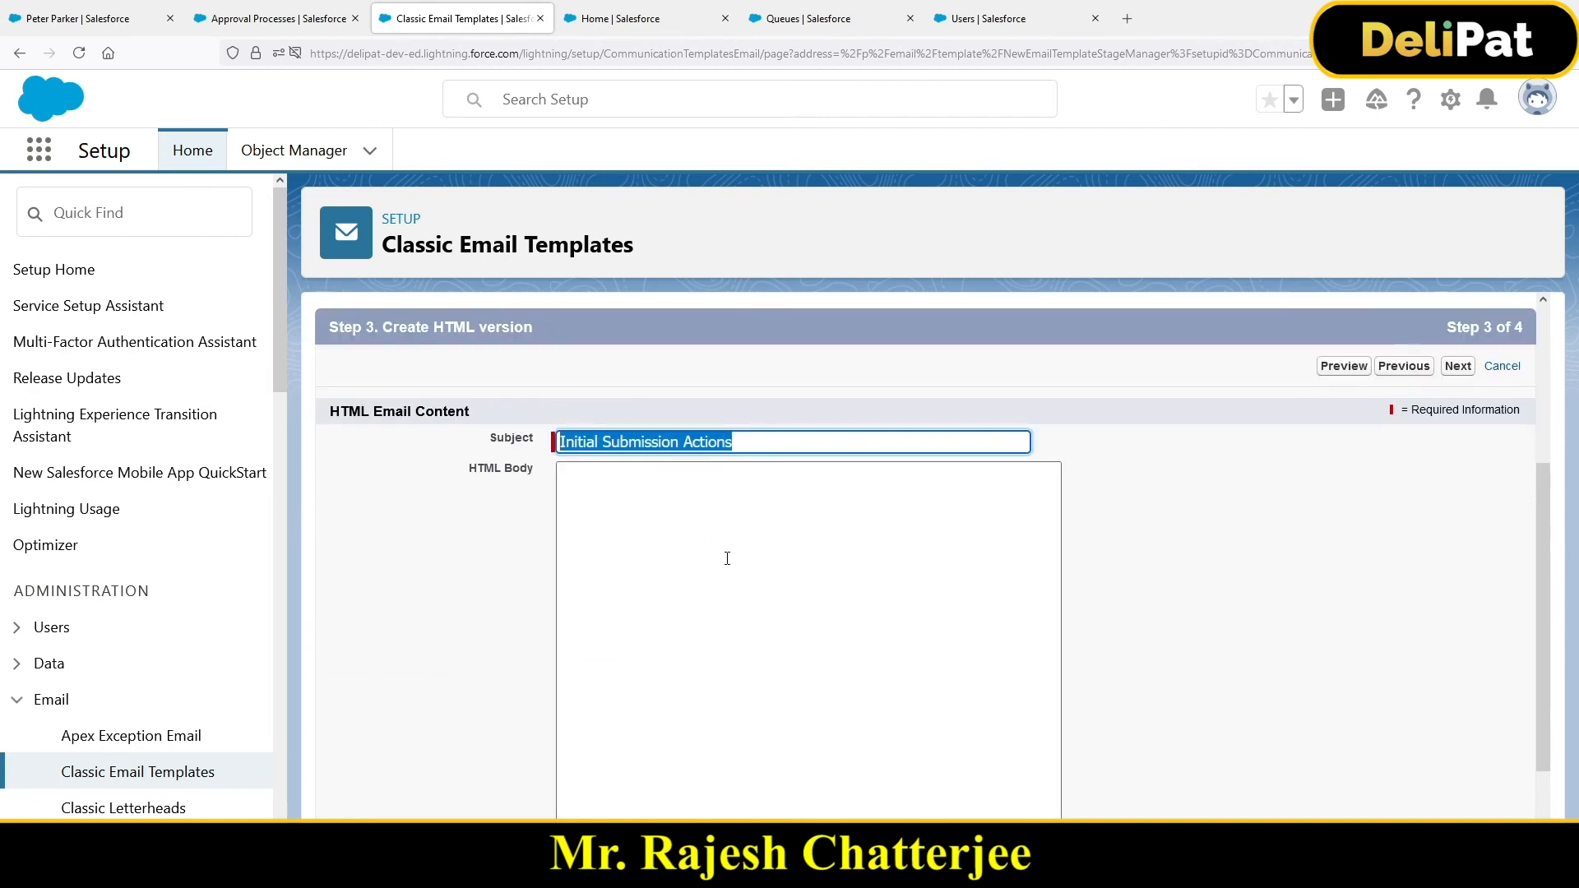
pyautogui.click(696, 531)
pyautogui.write('Hi')
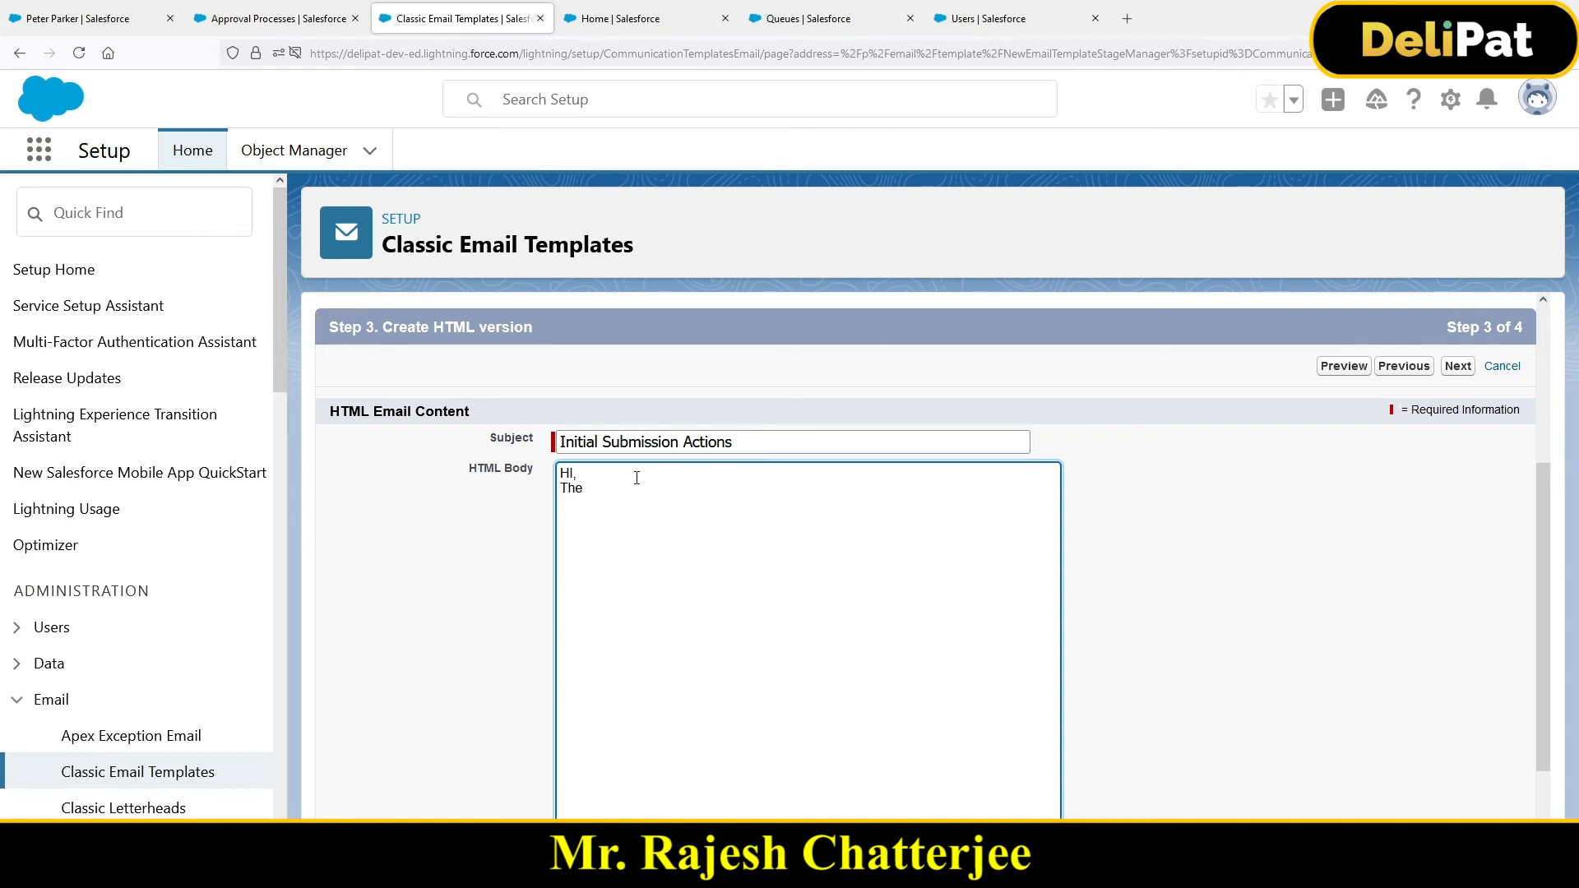
pyautogui.press('Return')
pyautogui.press('Return')
pyautogui.write('>')
pyautogui.write('ad Name')
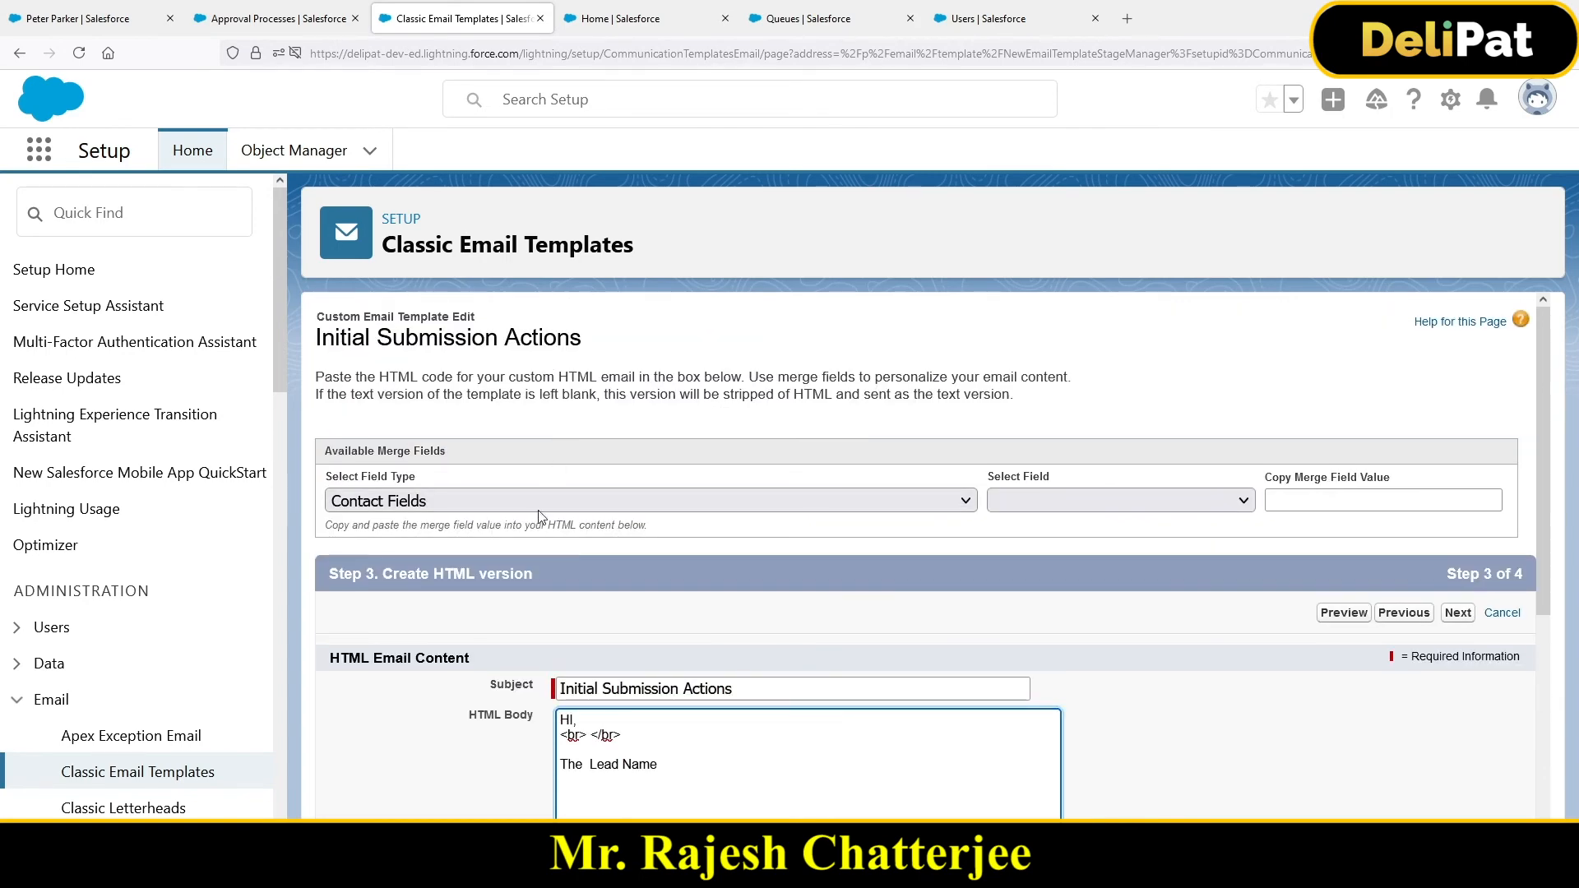
# Get the merge field for the lead's Name and insert {!Lead.Name} after "The Lead Name" in the HTML body
pyautogui.click(541, 502)
pyautogui.press('l')
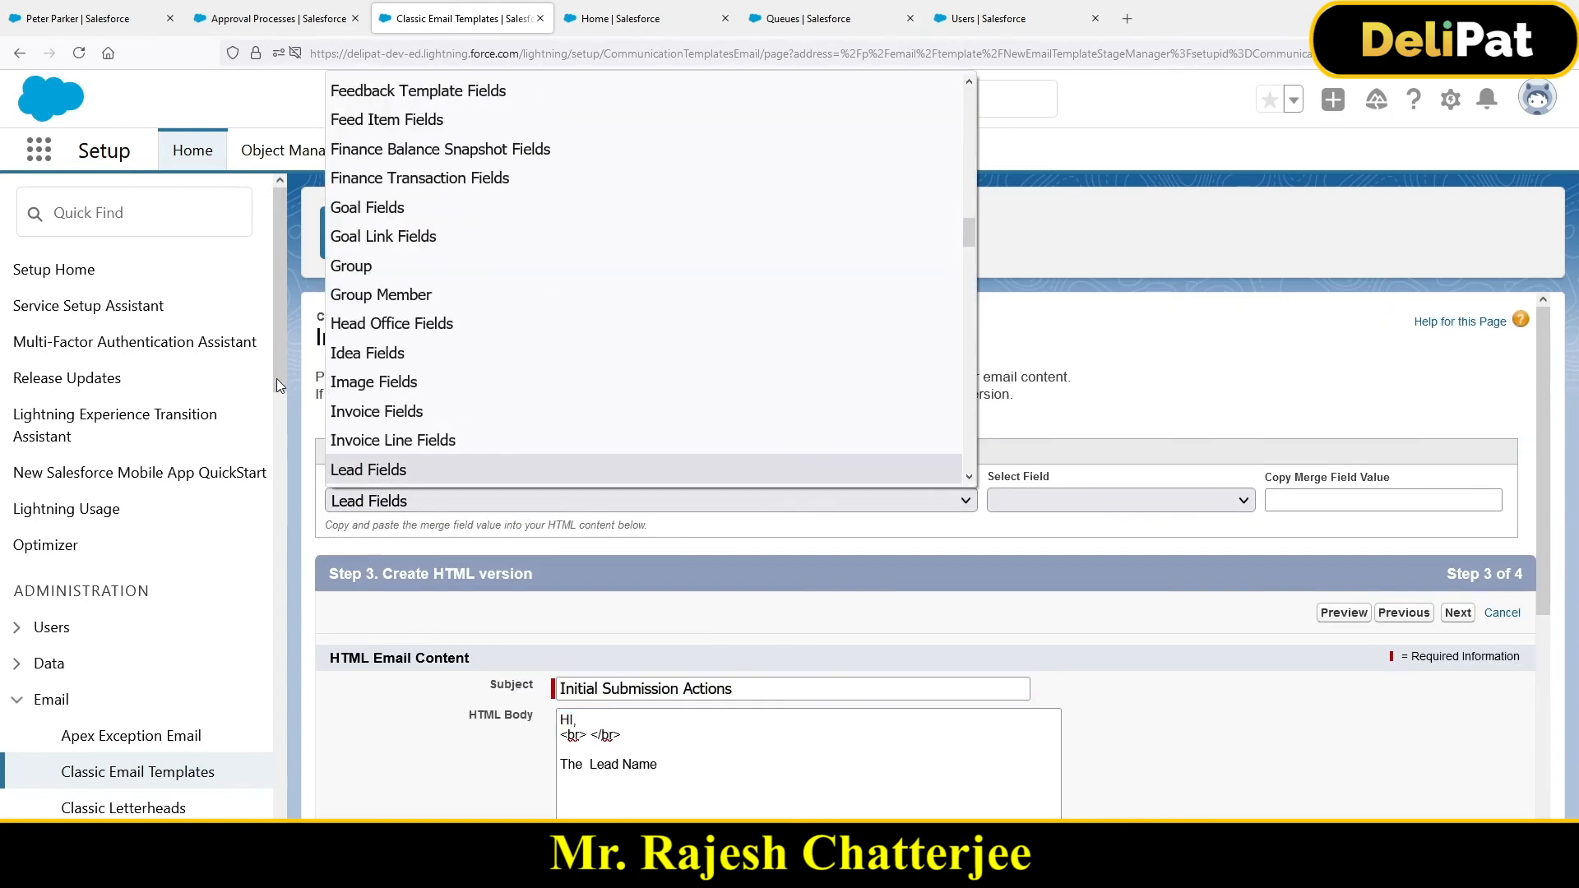
pyautogui.press('Return')
pyautogui.click(1099, 499)
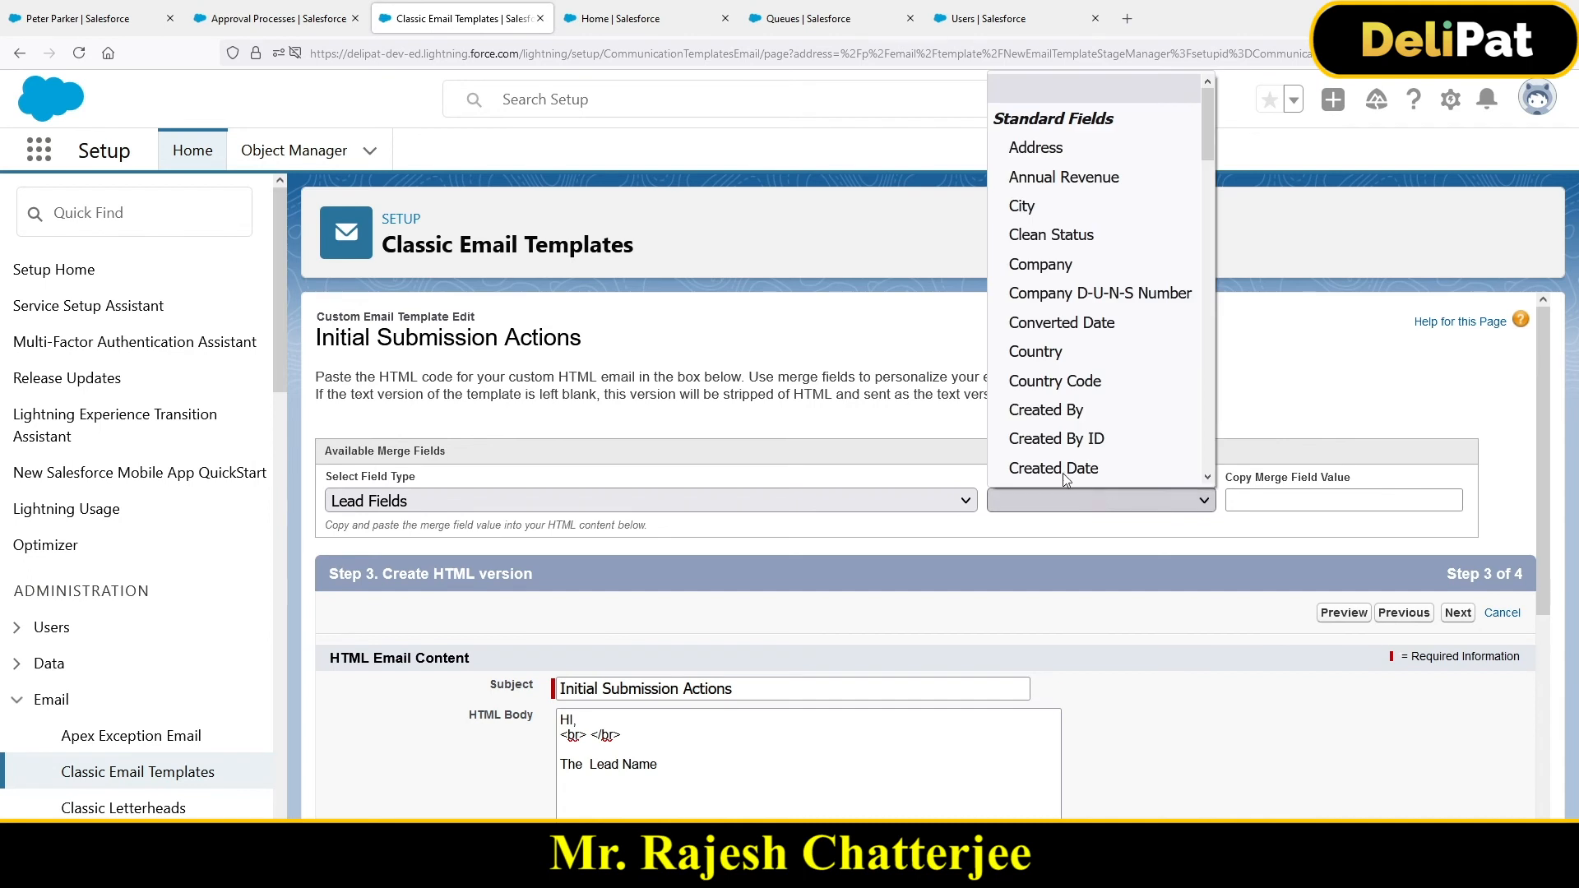
pyautogui.press('n')
pyautogui.press('Return')
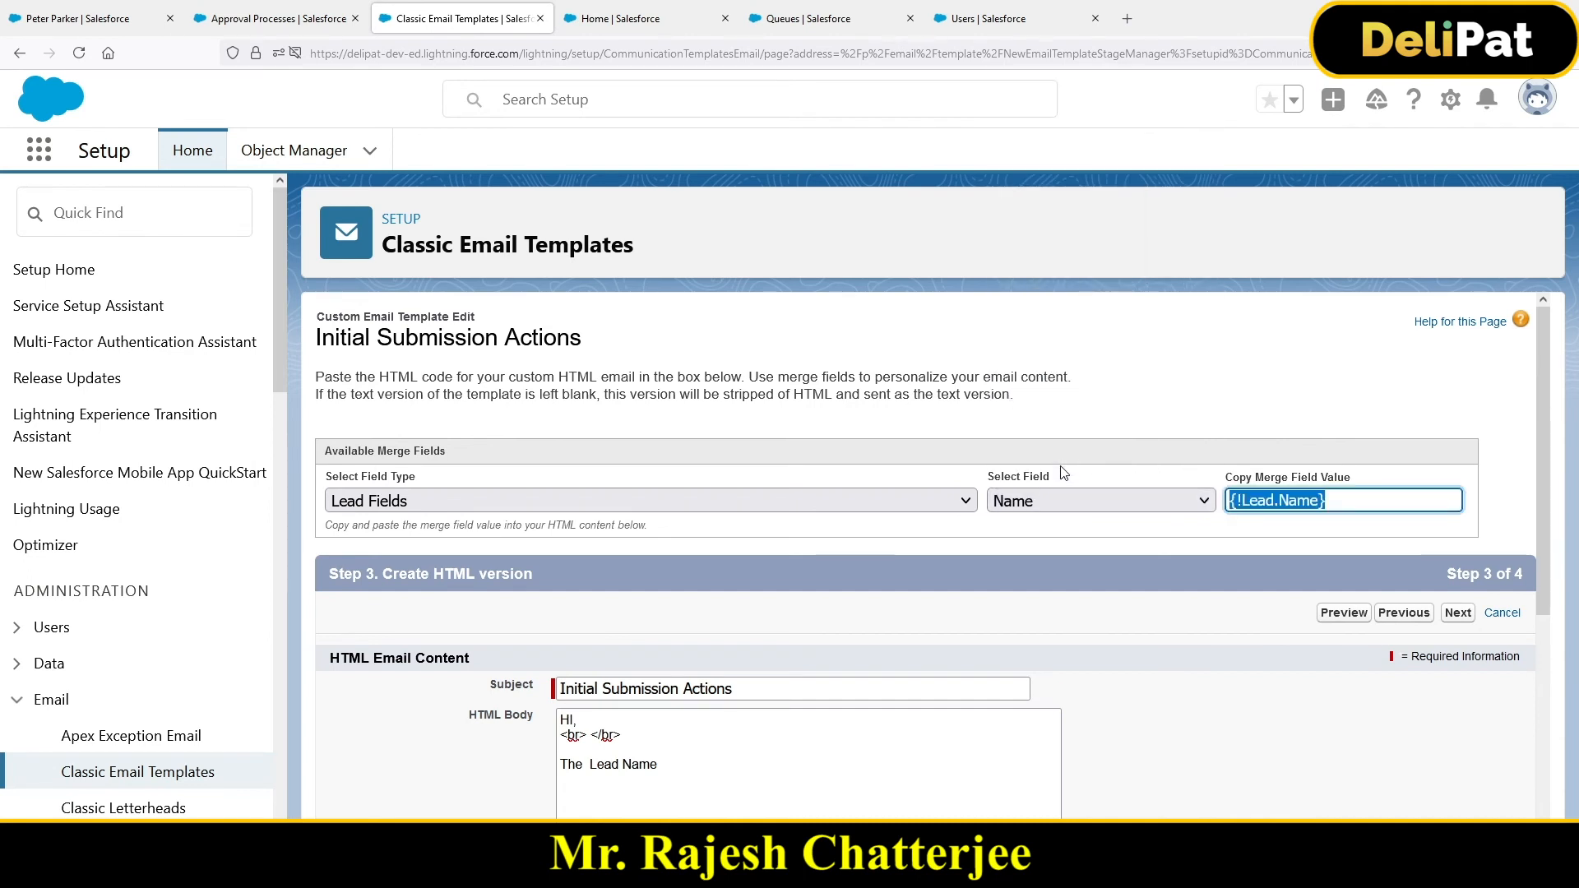
pyautogui.click(708, 770)
pyautogui.write('{!Lead.Name}')
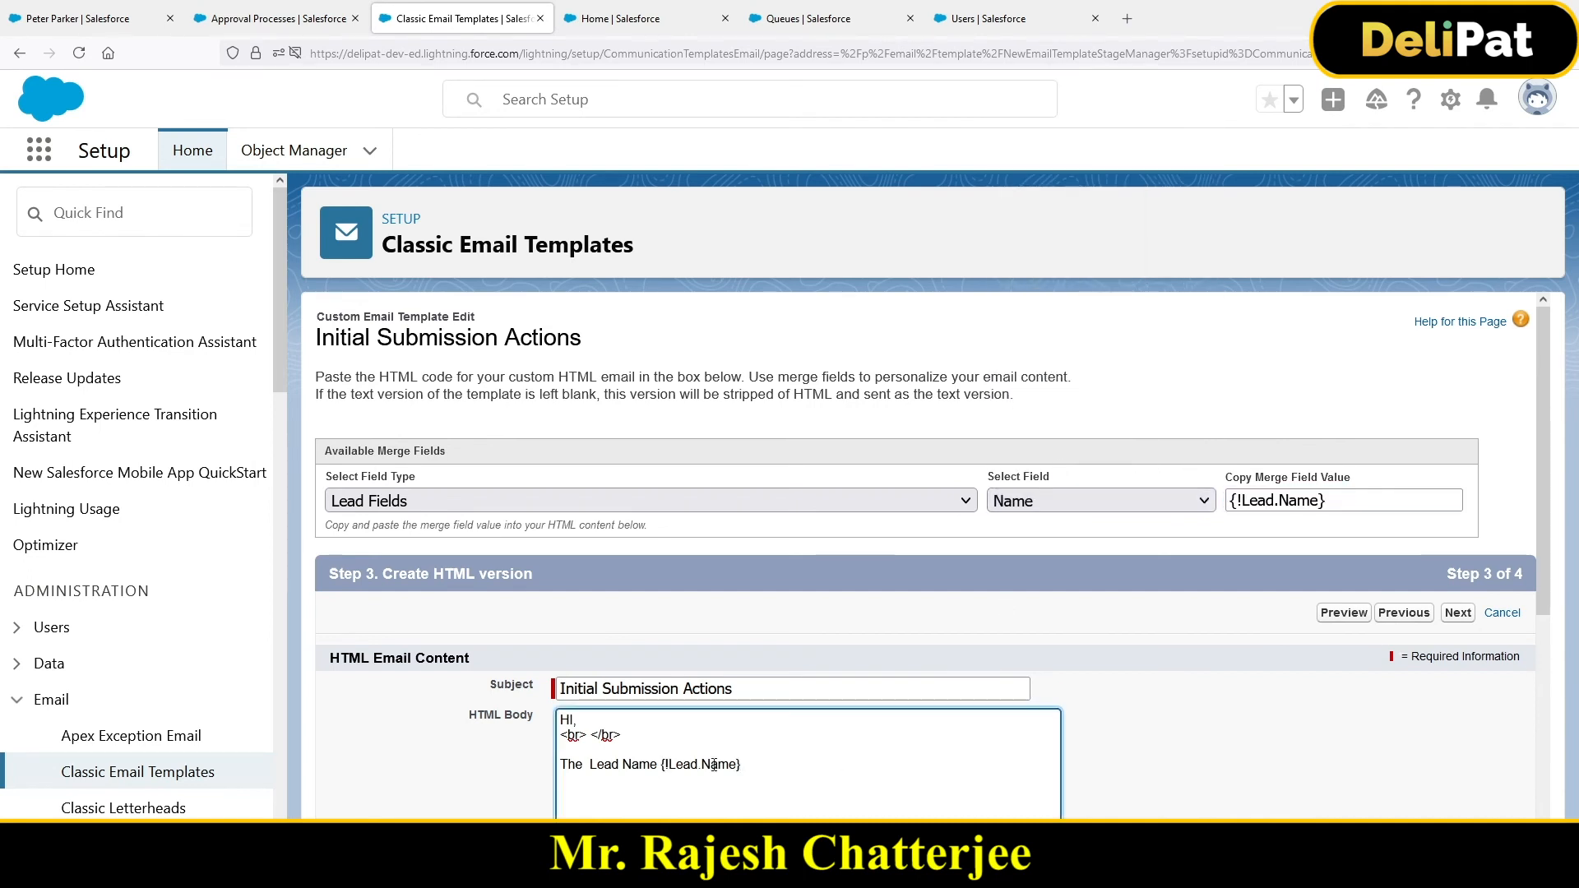
# Complete the body sentence with ", has been submitted for the approval." and correct the spelling of "submitted"
pyautogui.write(', has been submited for the appro')
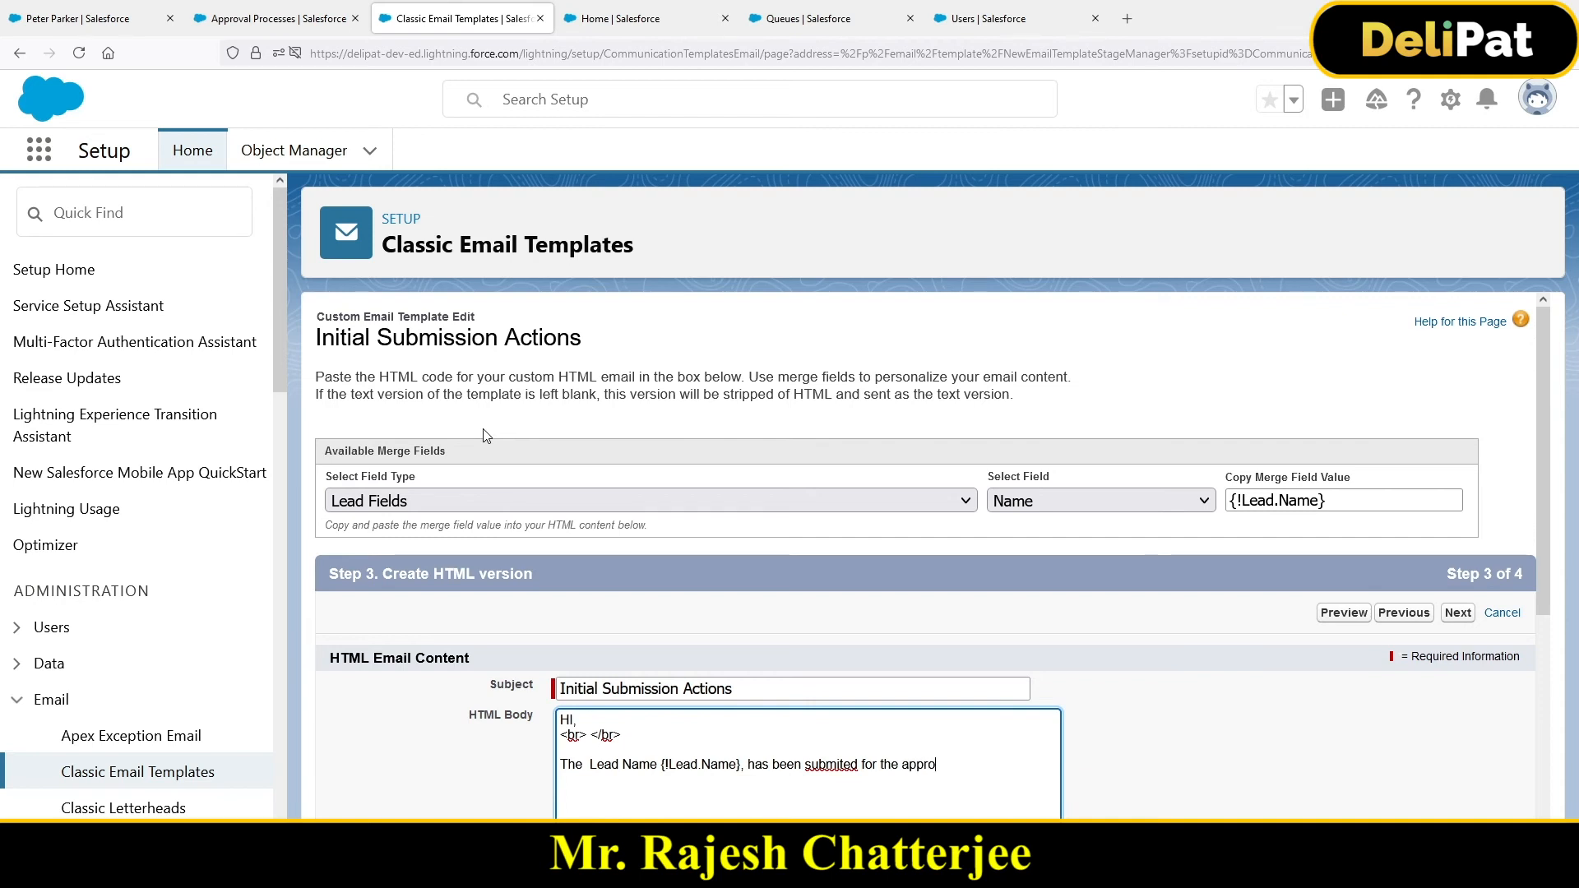
pyautogui.write('val')
pyautogui.rightClick(816, 761)
pyautogui.click(872, 310)
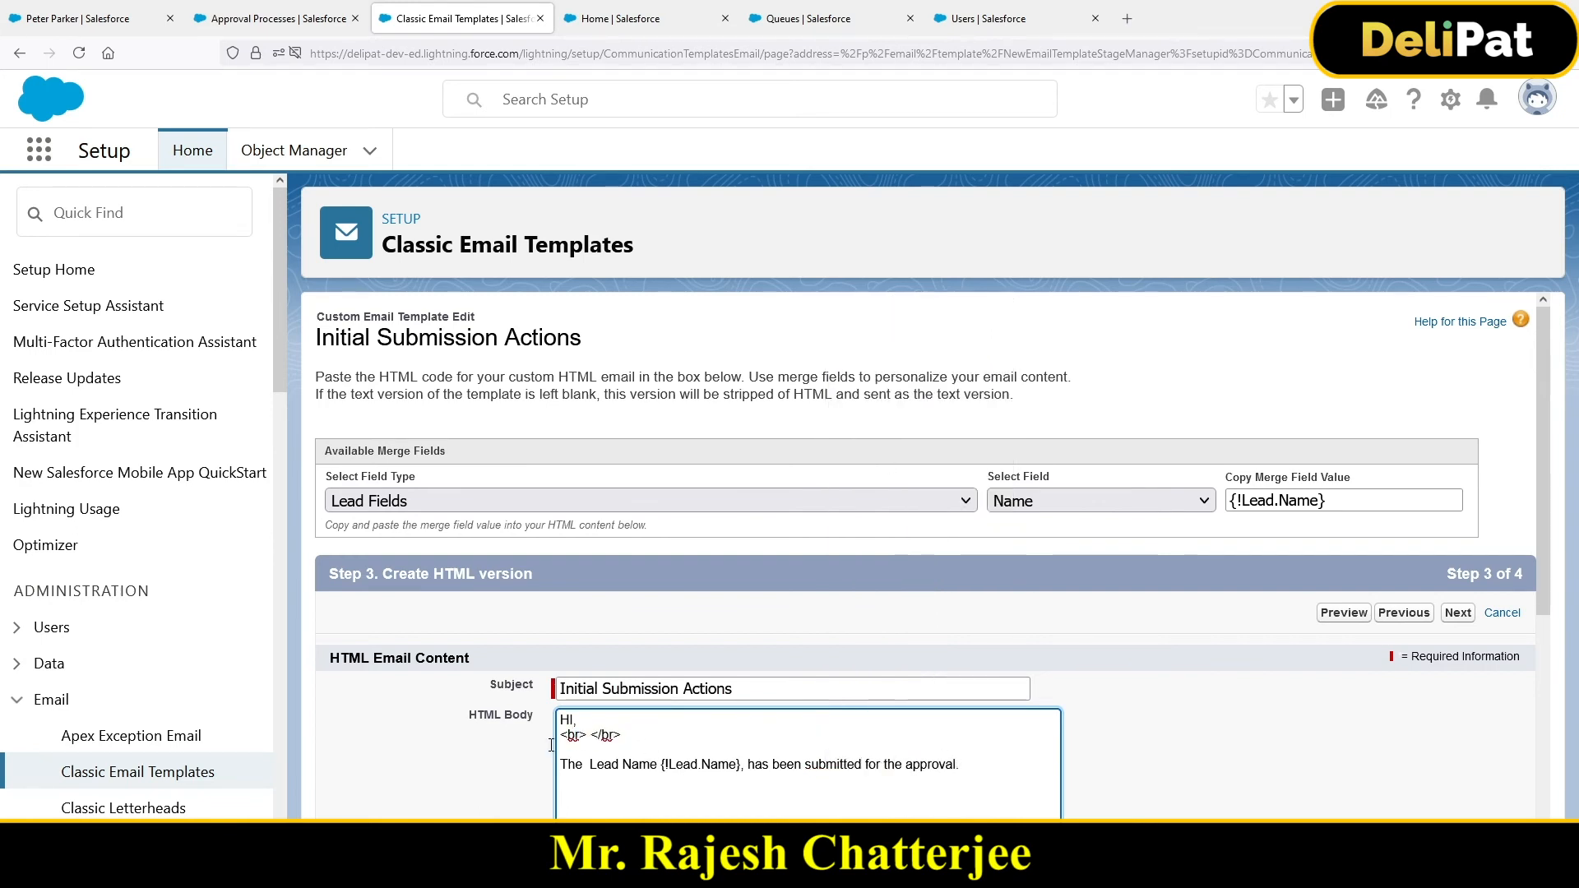
# Add a copied <br> </br> line and the closing "Thanks," below the sentence in the HTML body
pyautogui.moveTo(552, 745); pyautogui.dragTo(551, 742)
pyautogui.hotkey('ctrl', 'c')
pyautogui.click(977, 770)
pyautogui.hotkey('ctrl', 'v')
pyautogui.write('Thanks,')
pyautogui.scroll(-3, 968, 765)
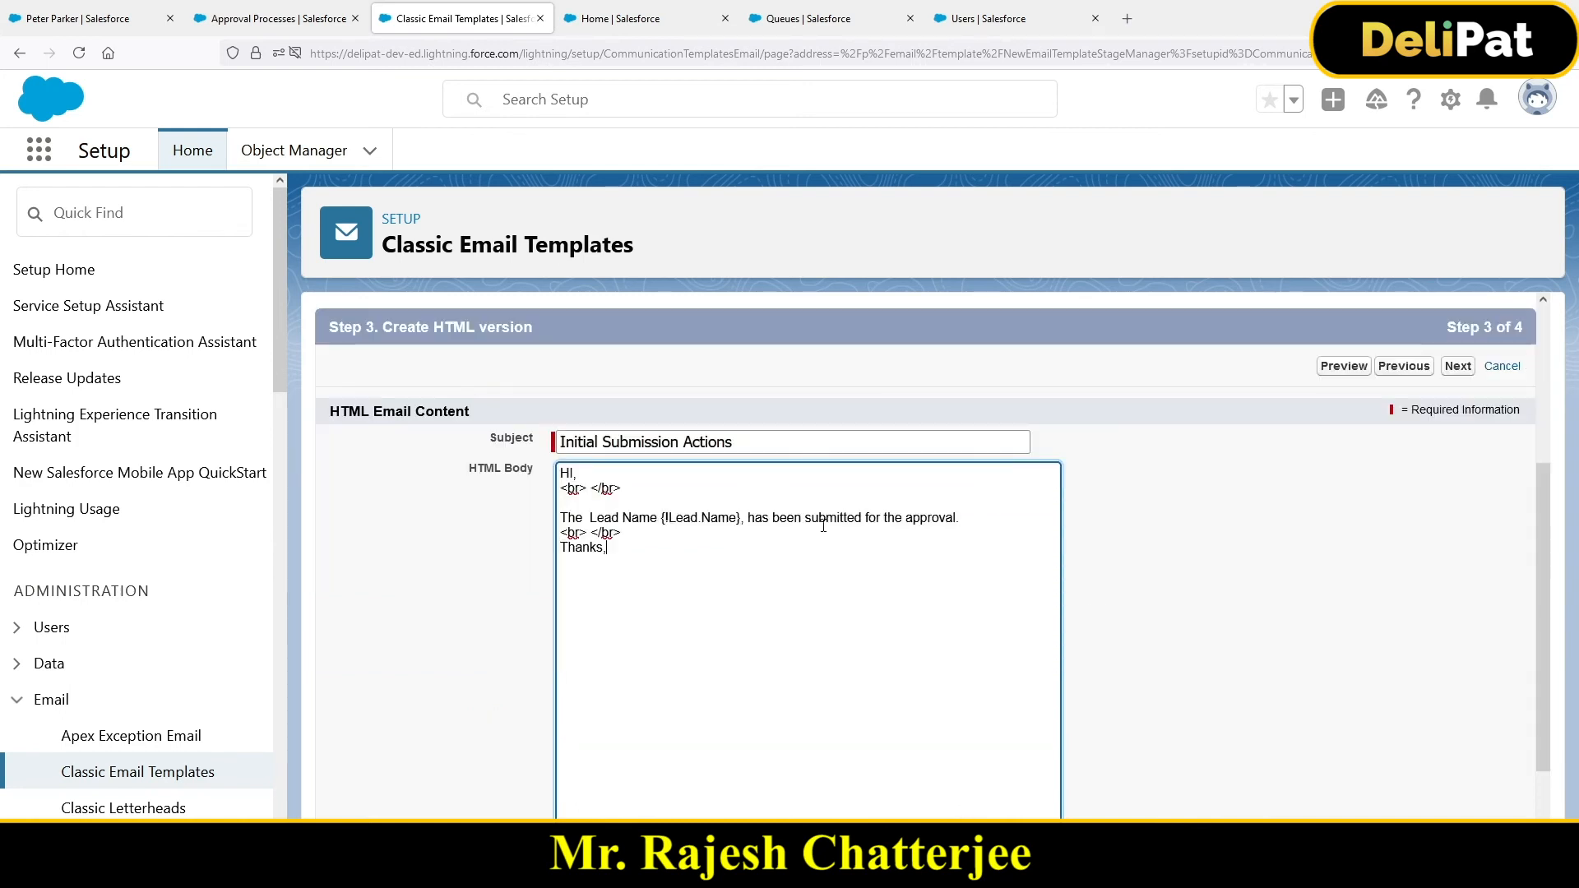
pyautogui.tripleClick(576, 492)
pyautogui.hotkey('ctrl', 'c')
pyautogui.moveTo(755, 523); pyautogui.dragTo(666, 517)
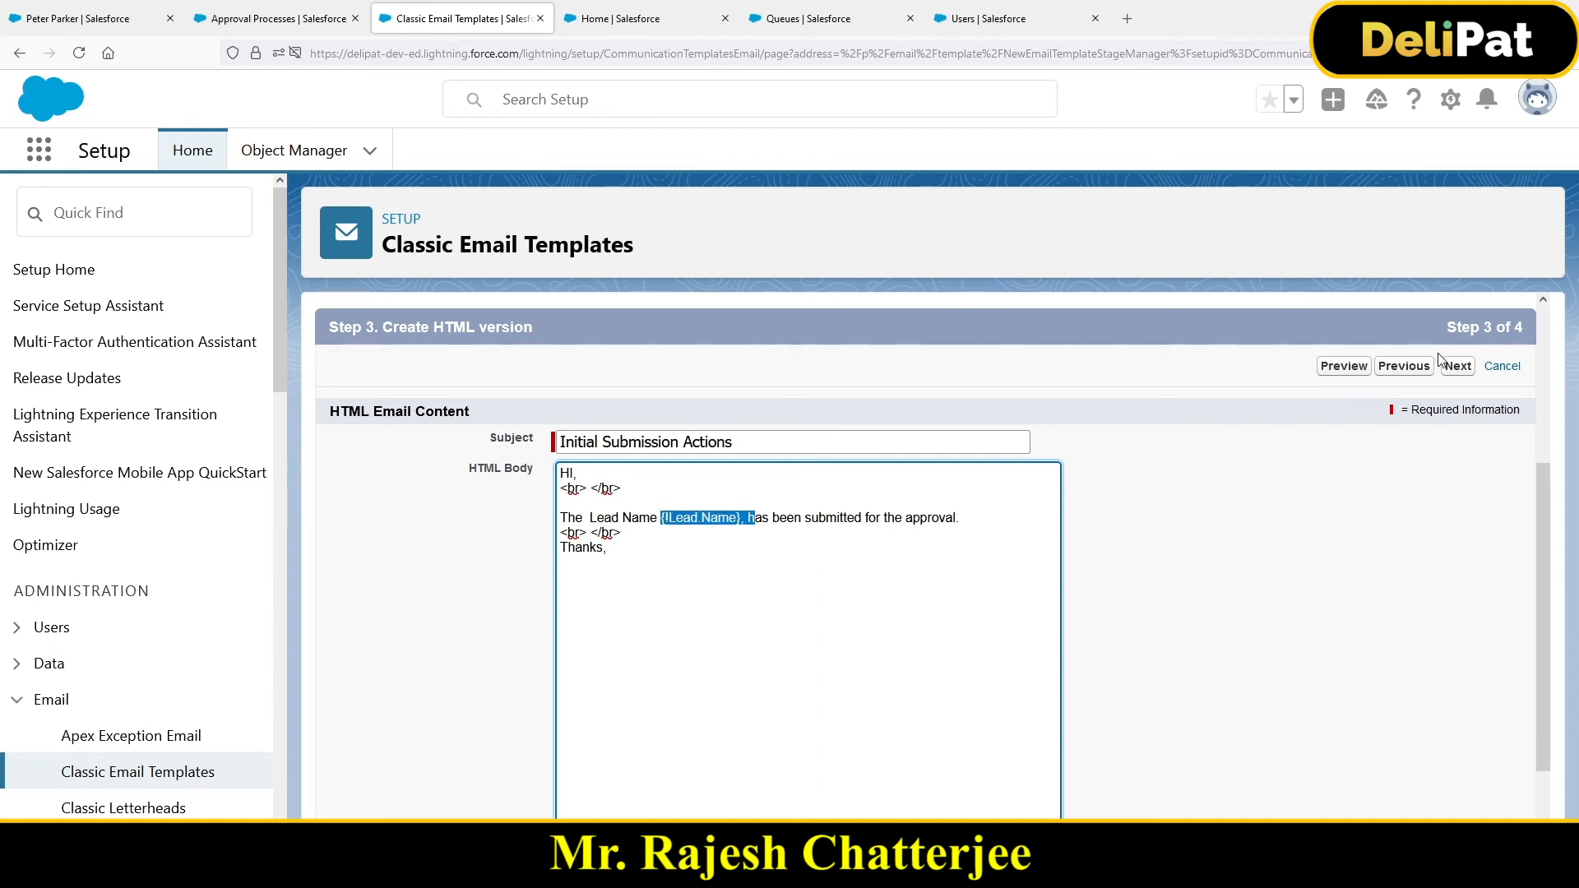
# Continue to the text-only version, leave its body blank, and save the email template
pyautogui.click(1458, 366)
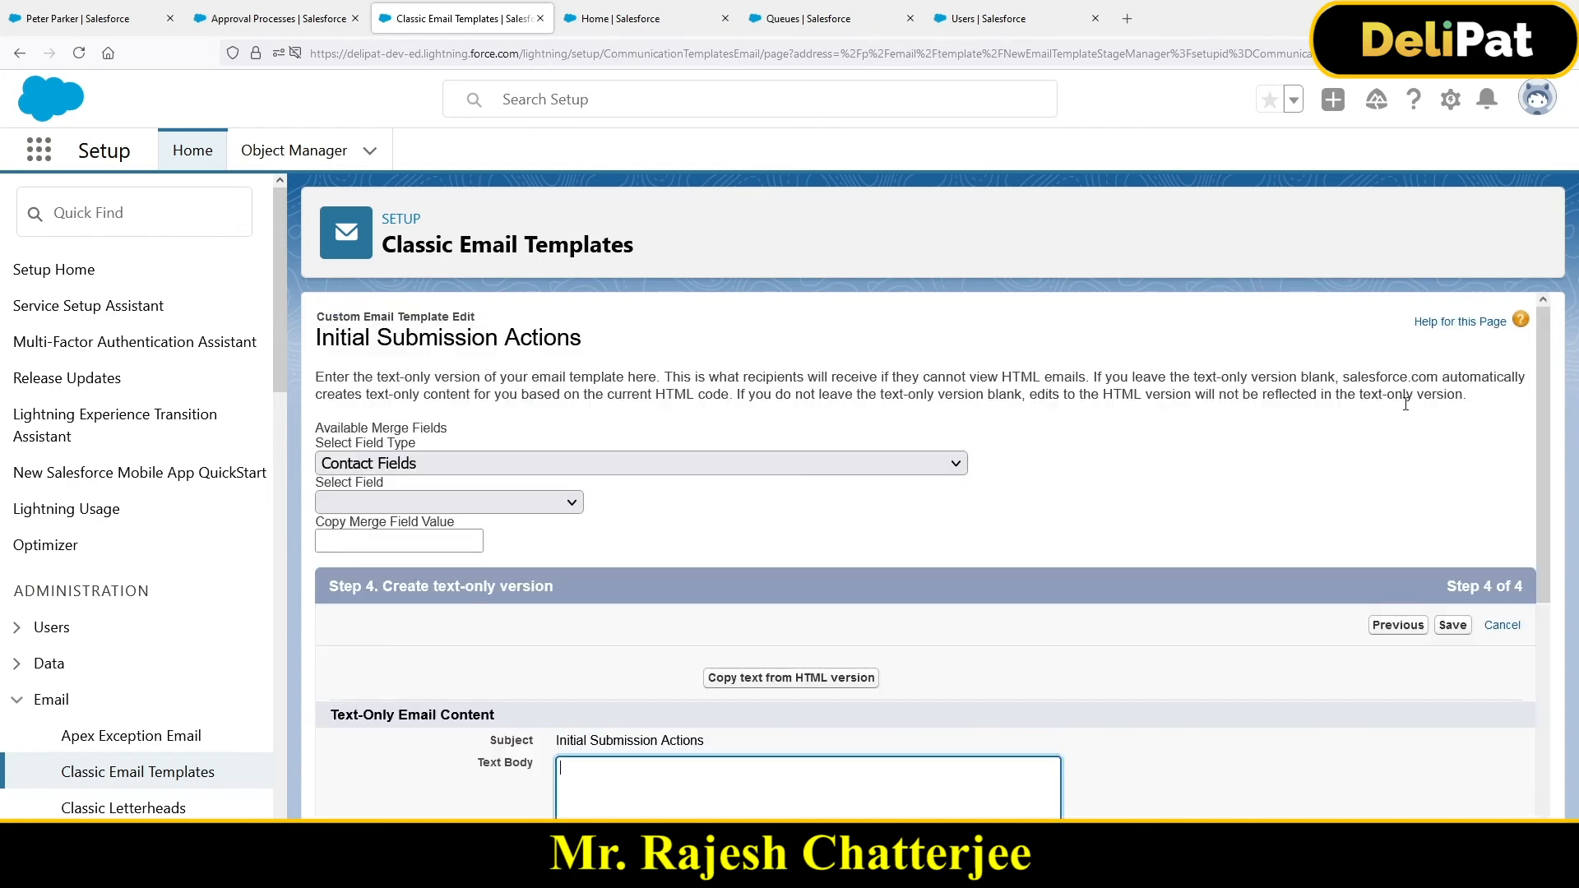
pyautogui.scroll(-4, 1045, 579)
pyautogui.click(1441, 812)
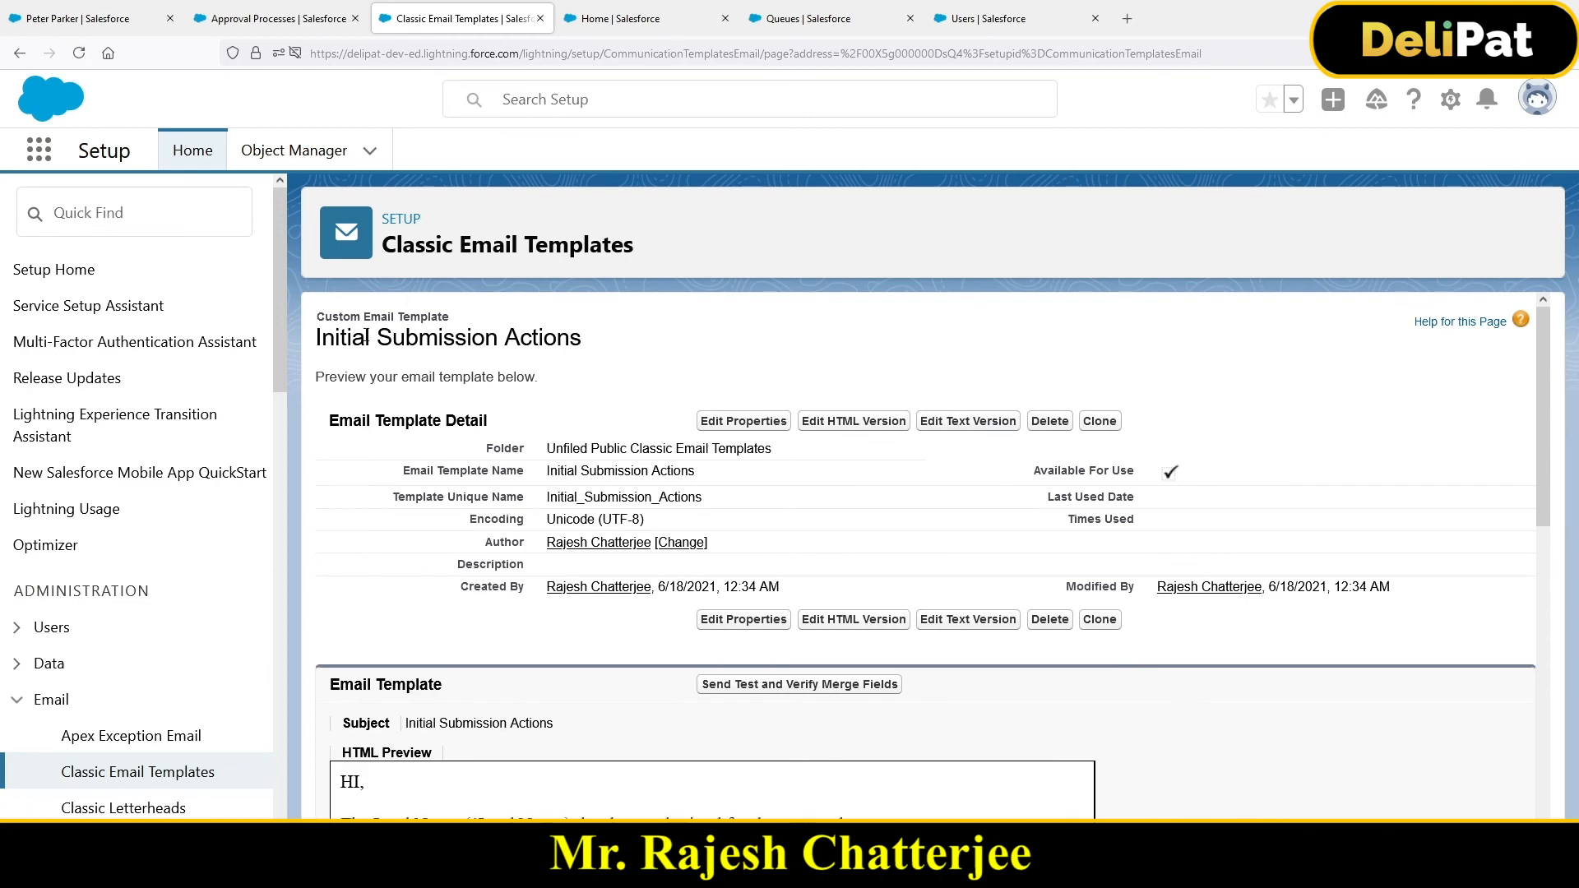
# Return to the approval process and start a new email alert under Initial Submission Actions
pyautogui.click(308, 18)
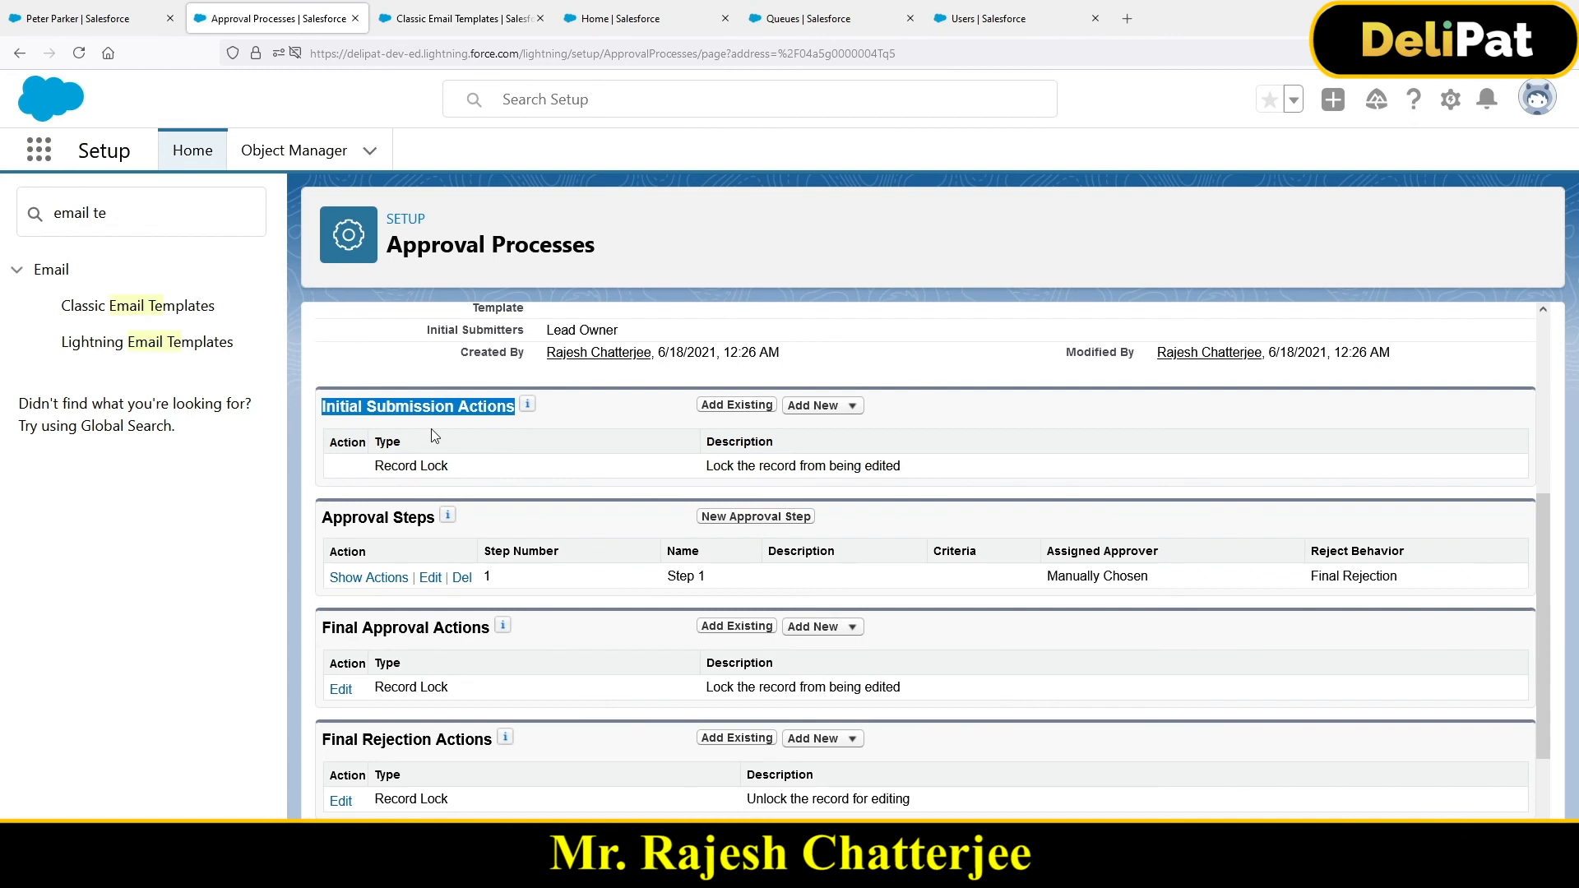
pyautogui.click(835, 405)
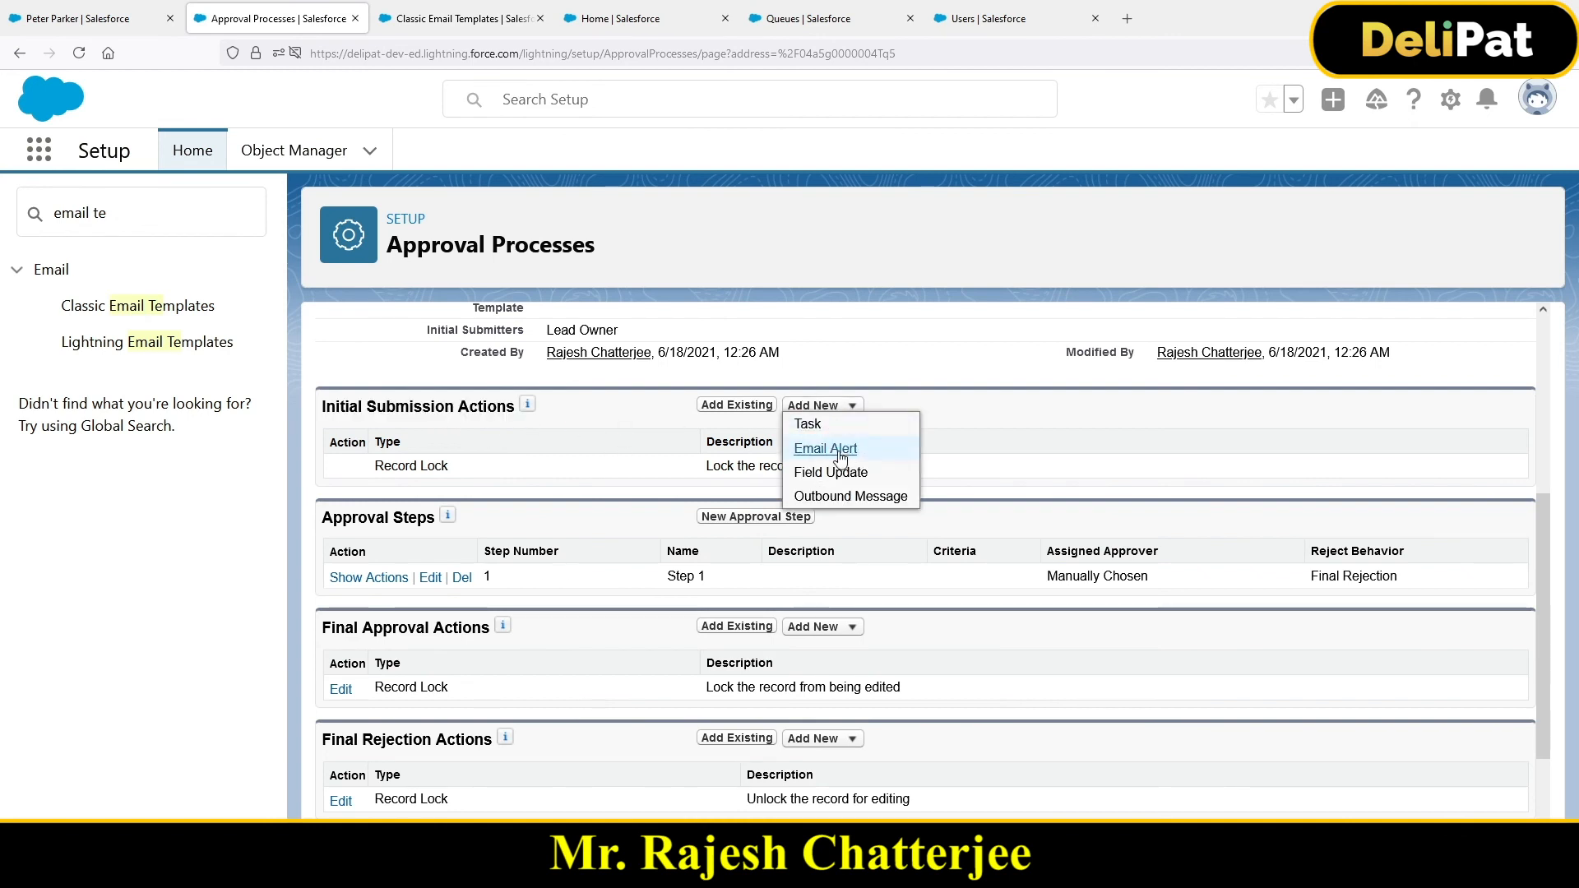
pyautogui.click(826, 449)
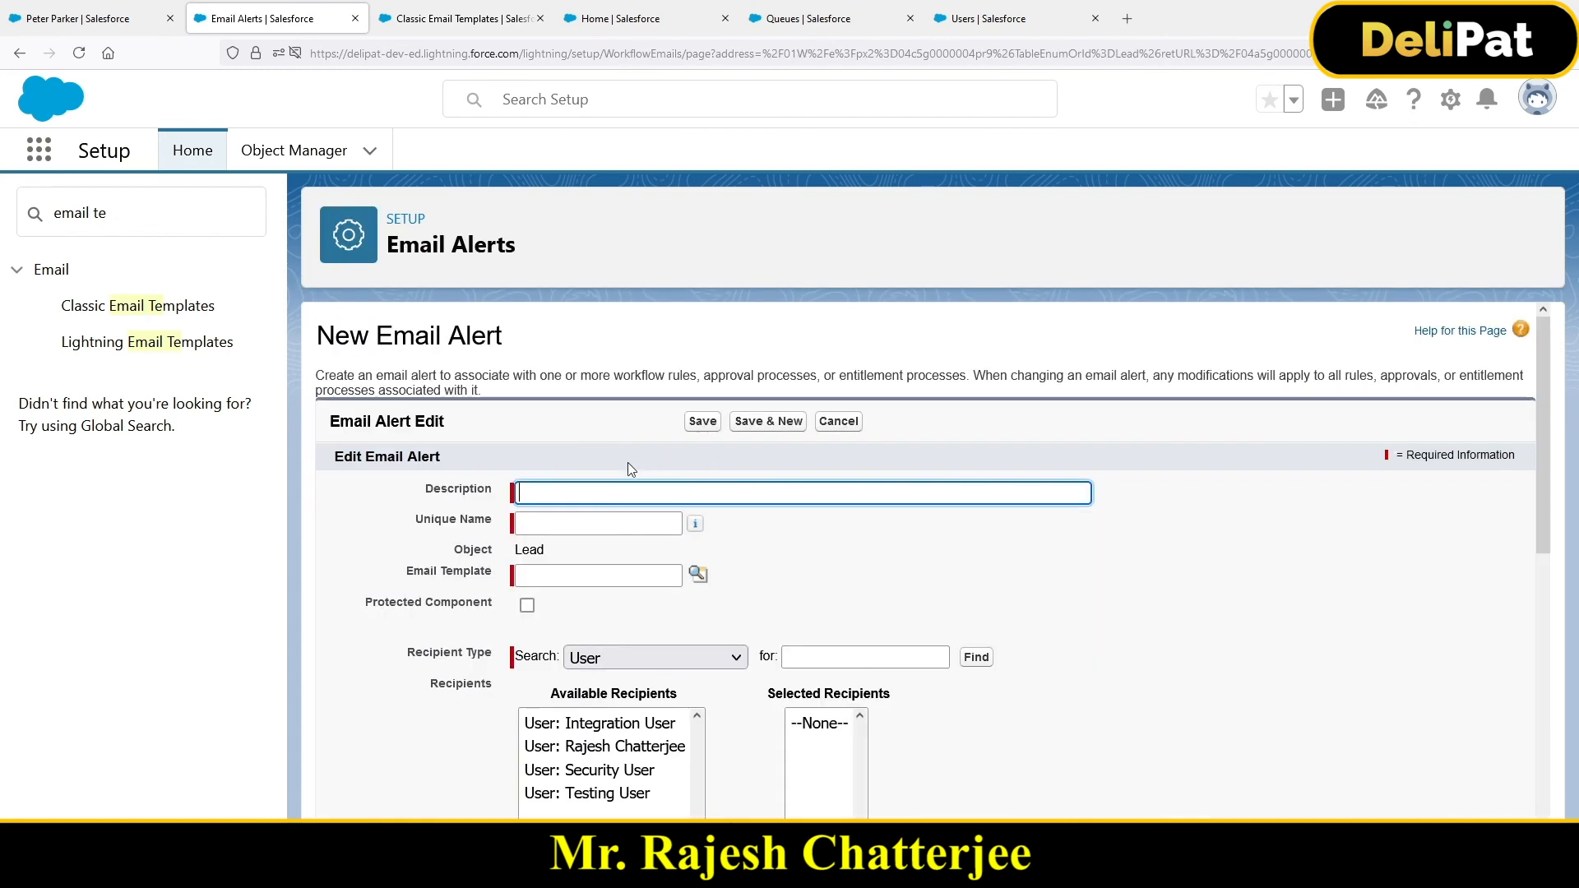
# Set the email alert's description to "Inital submition" and let the unique name fill in as Inital_submition
pyautogui.click(582, 497)
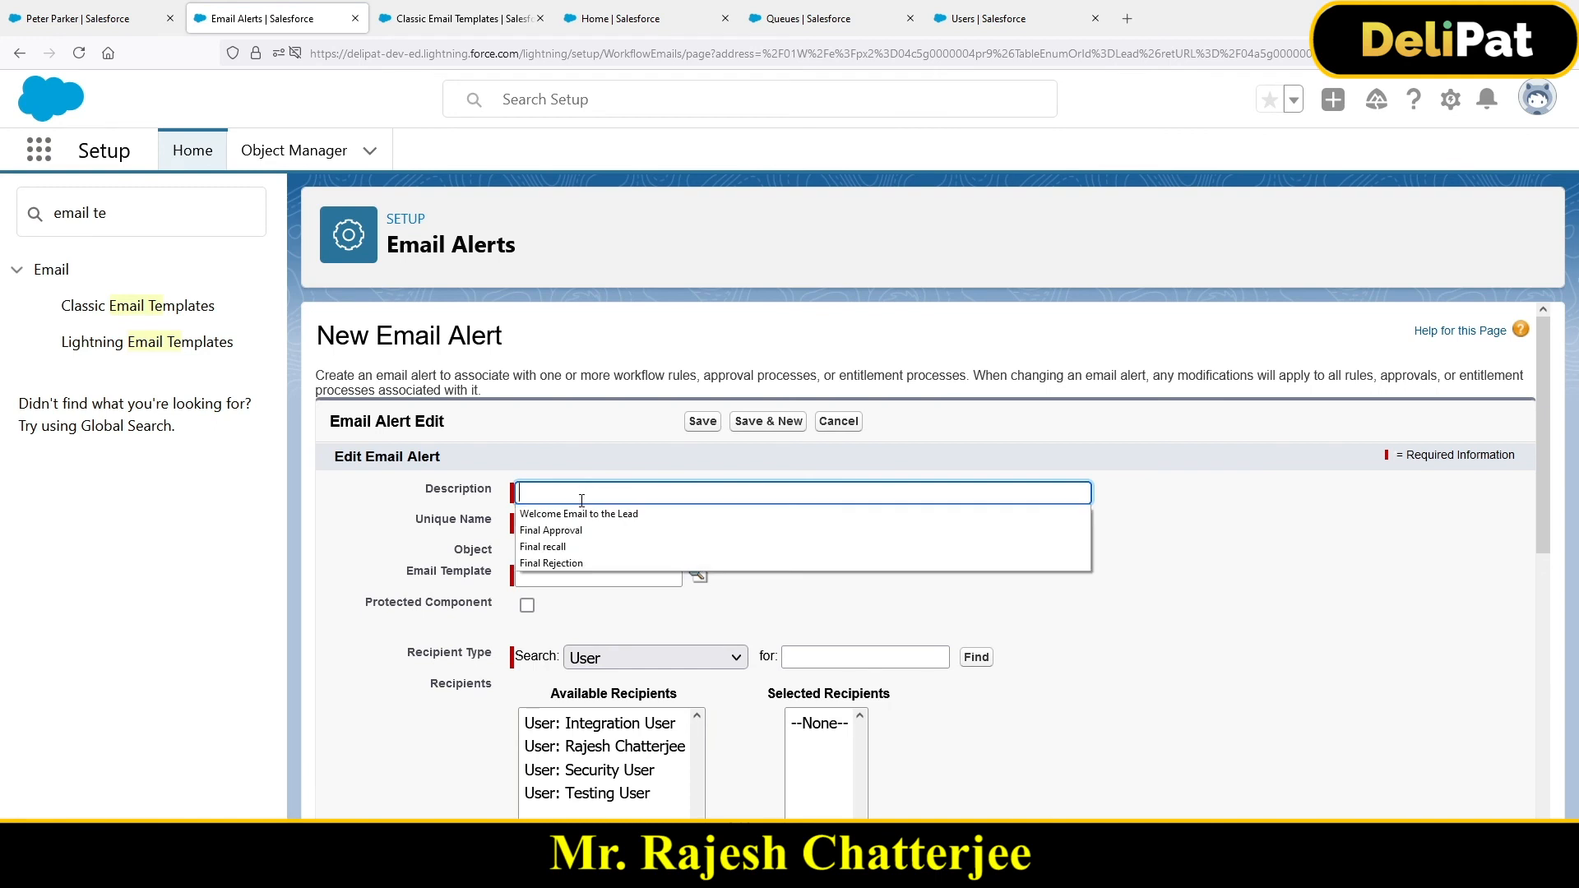
pyautogui.hotkey('ctrl', 'v')
pyautogui.hotkey('ctrl', 'a')
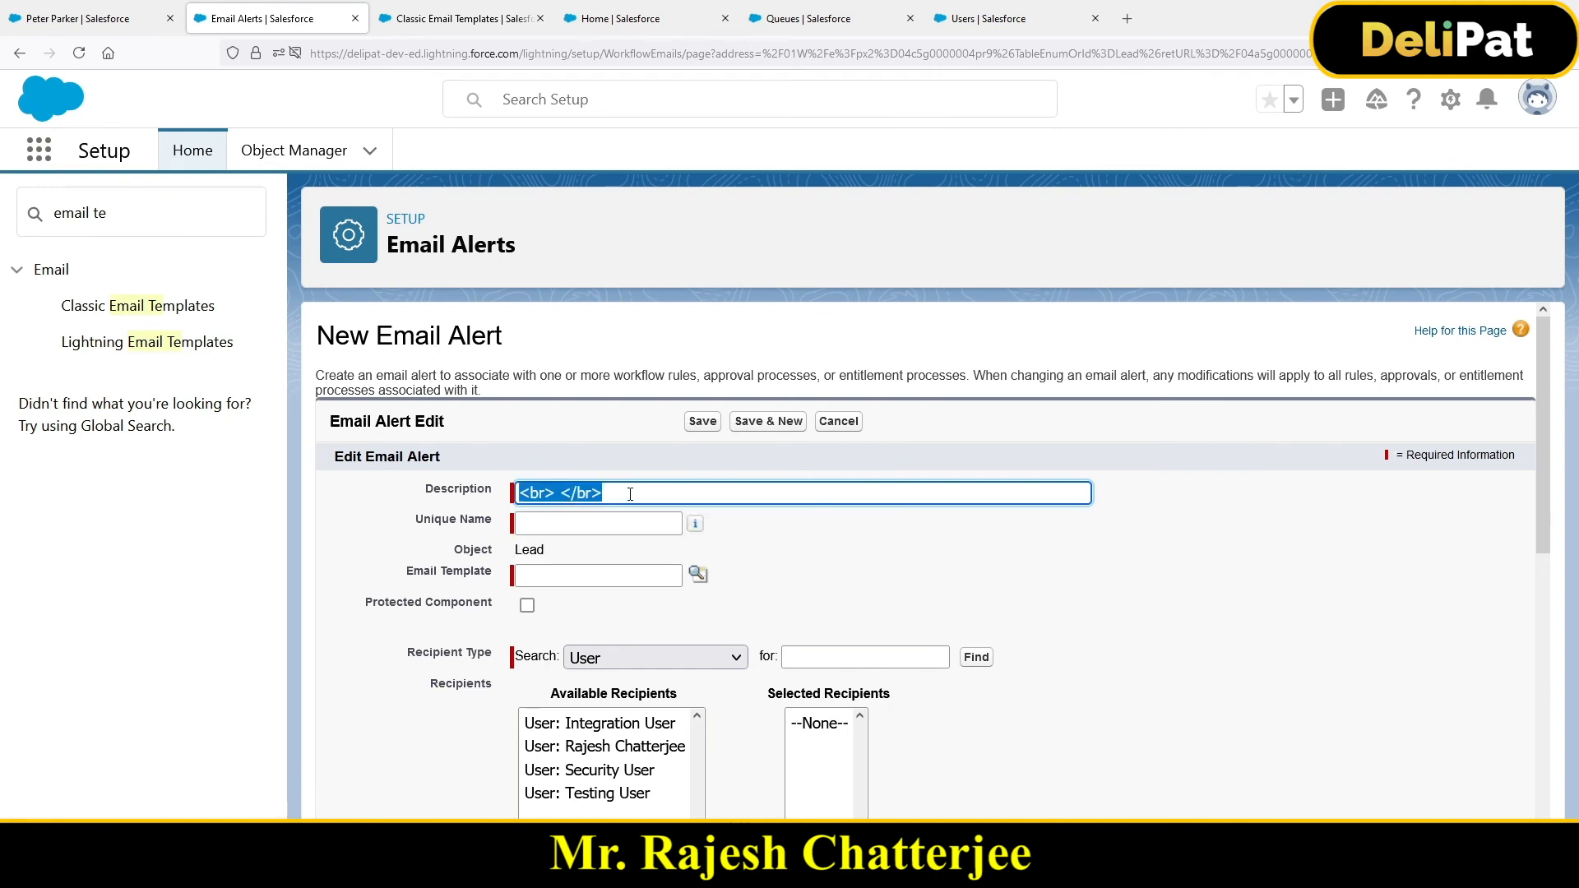
pyautogui.write('In')
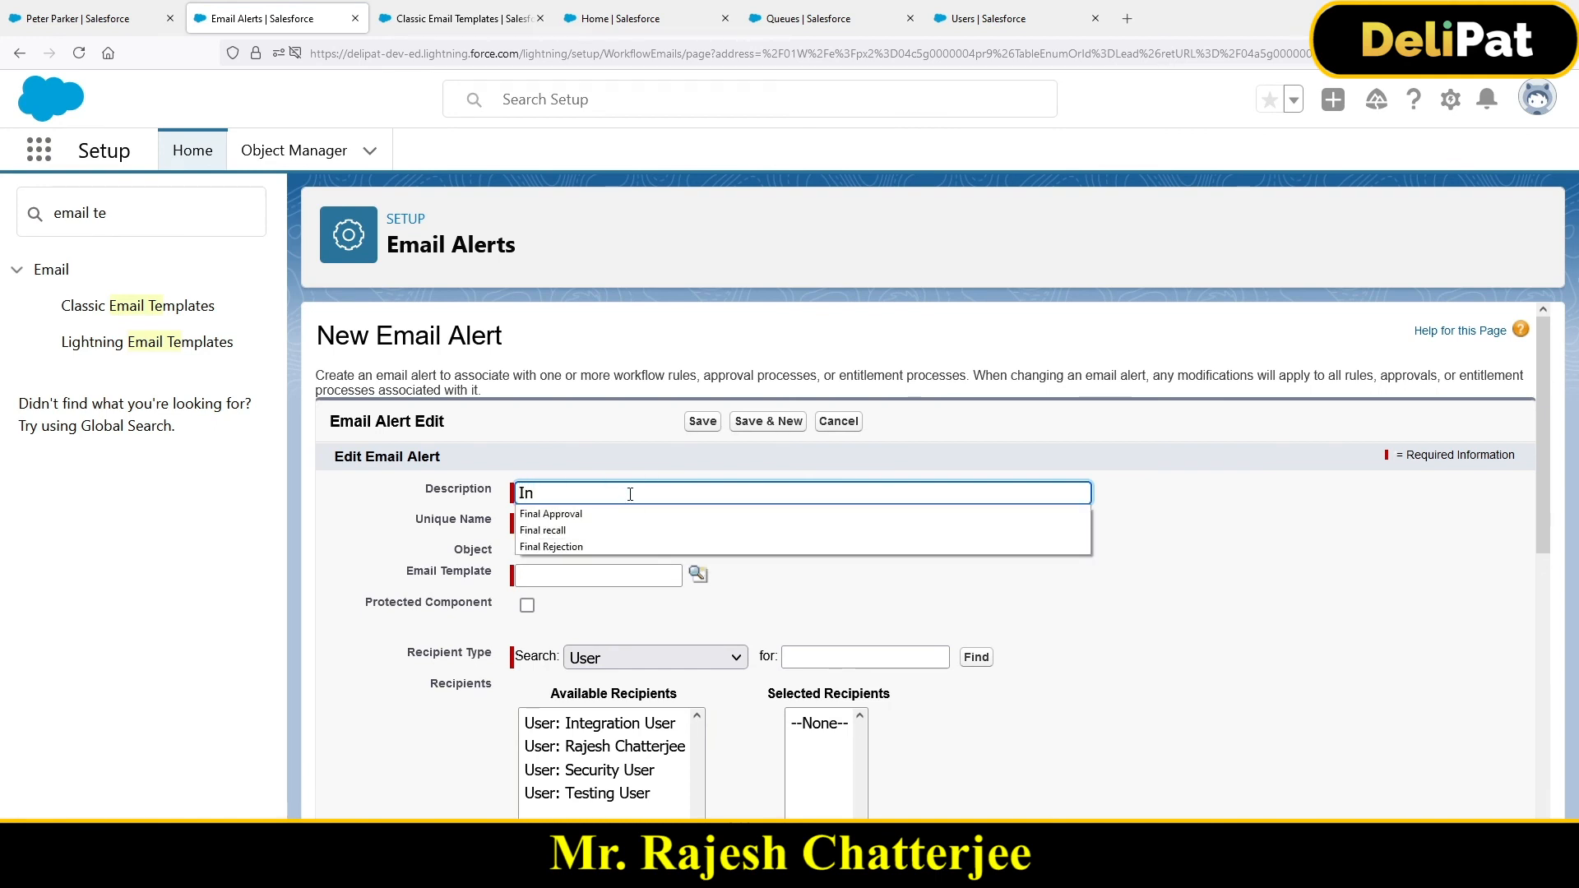
pyautogui.write('ital sub')
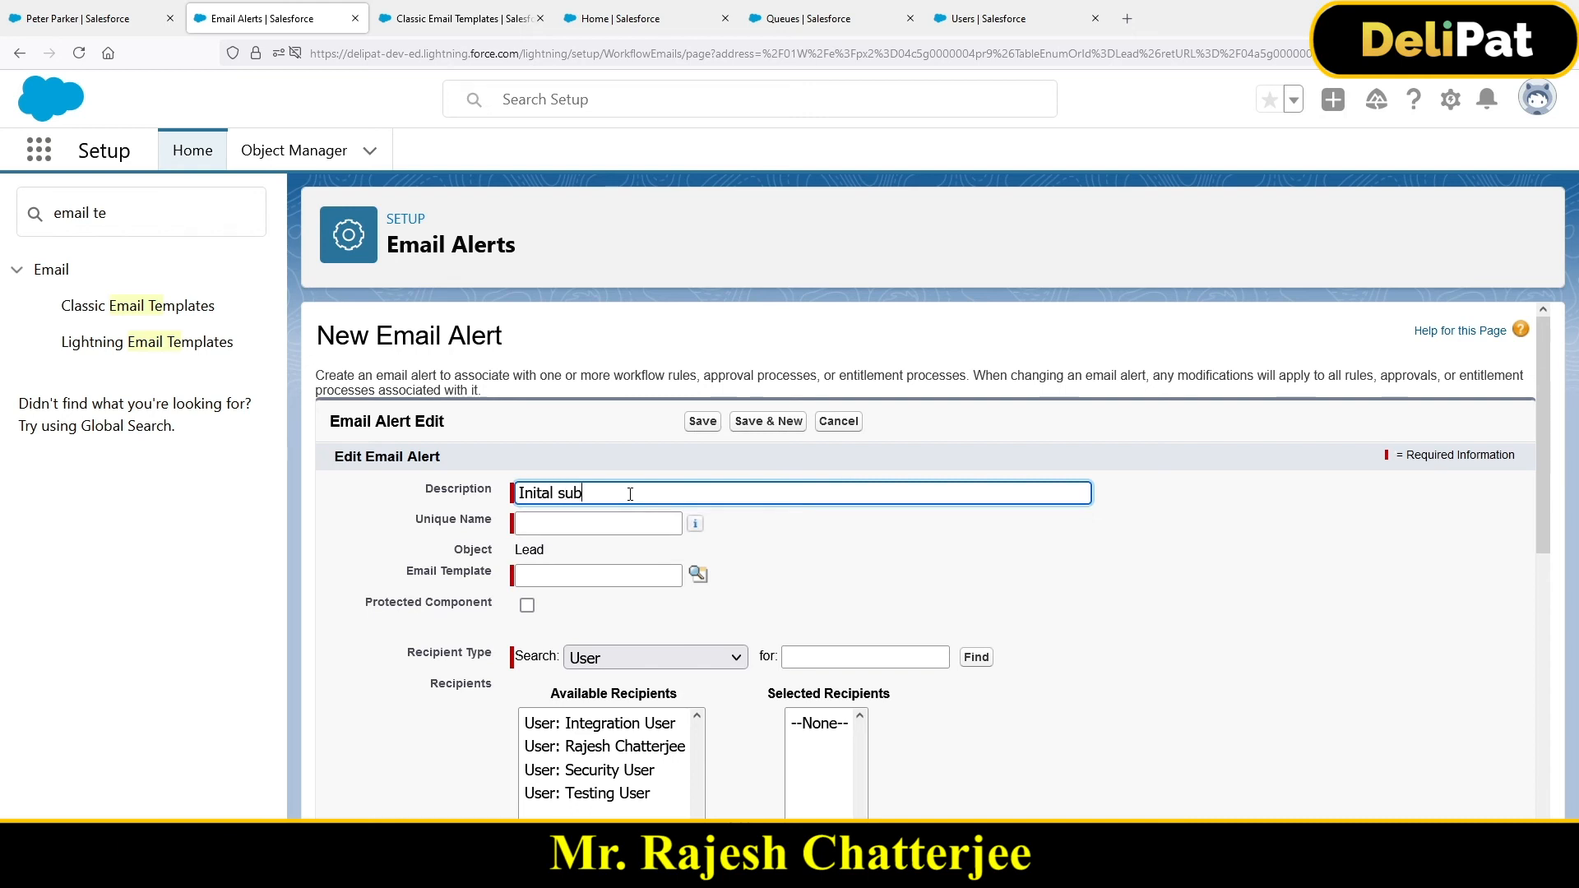
pyautogui.write('mition')
pyautogui.scroll(-3, 698, 687)
pyautogui.click(553, 426)
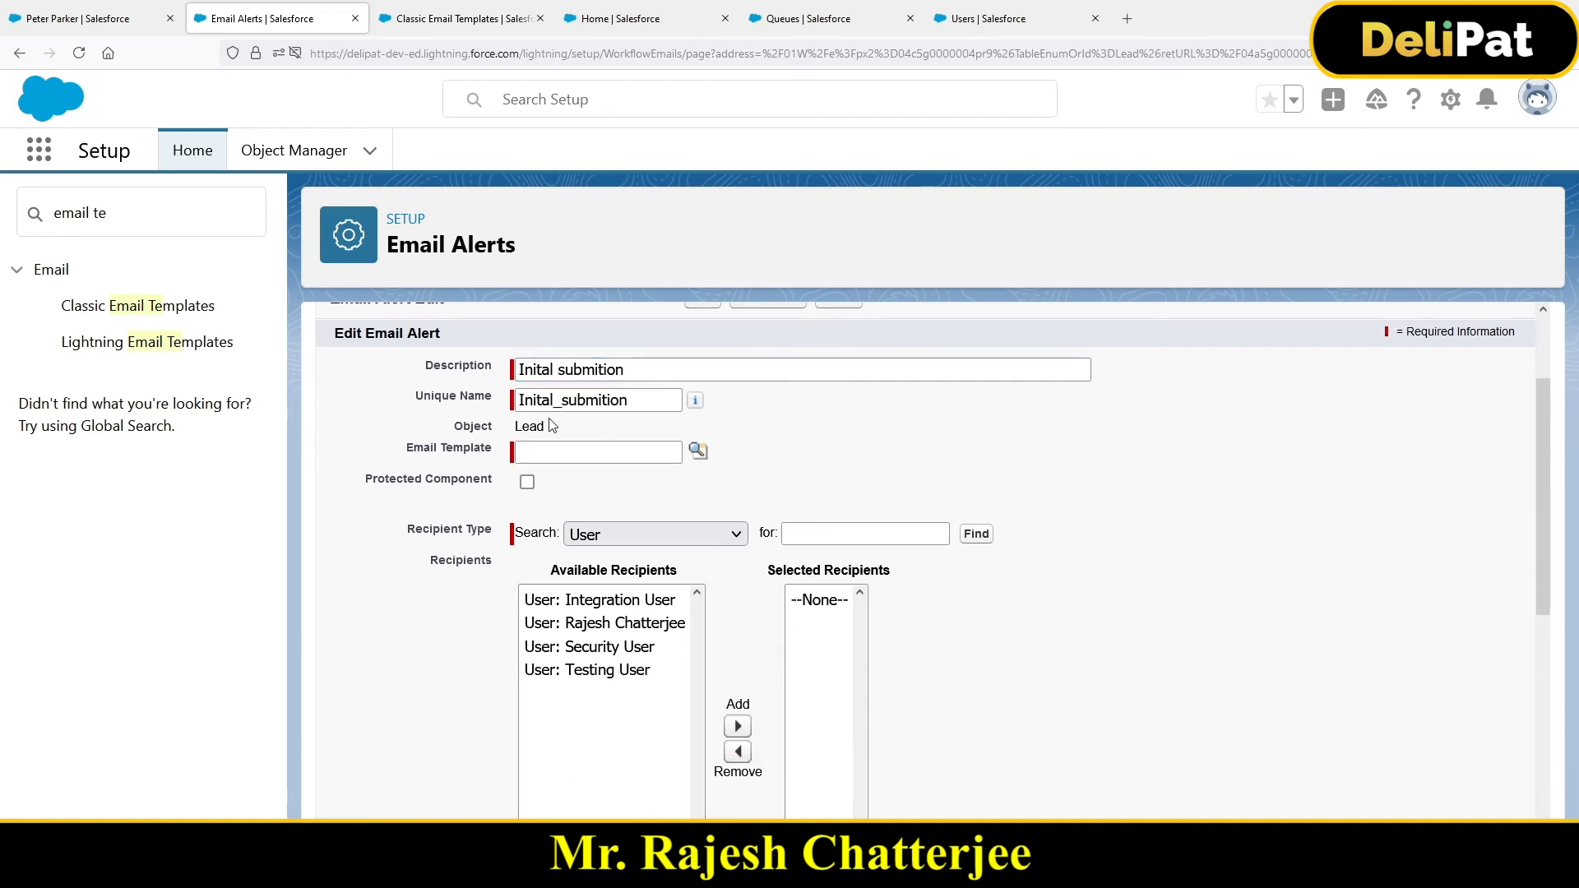
# Assign the Initial Submission Actions email template to the alert and add the Lead Owner as its recipient
pyautogui.click(697, 451)
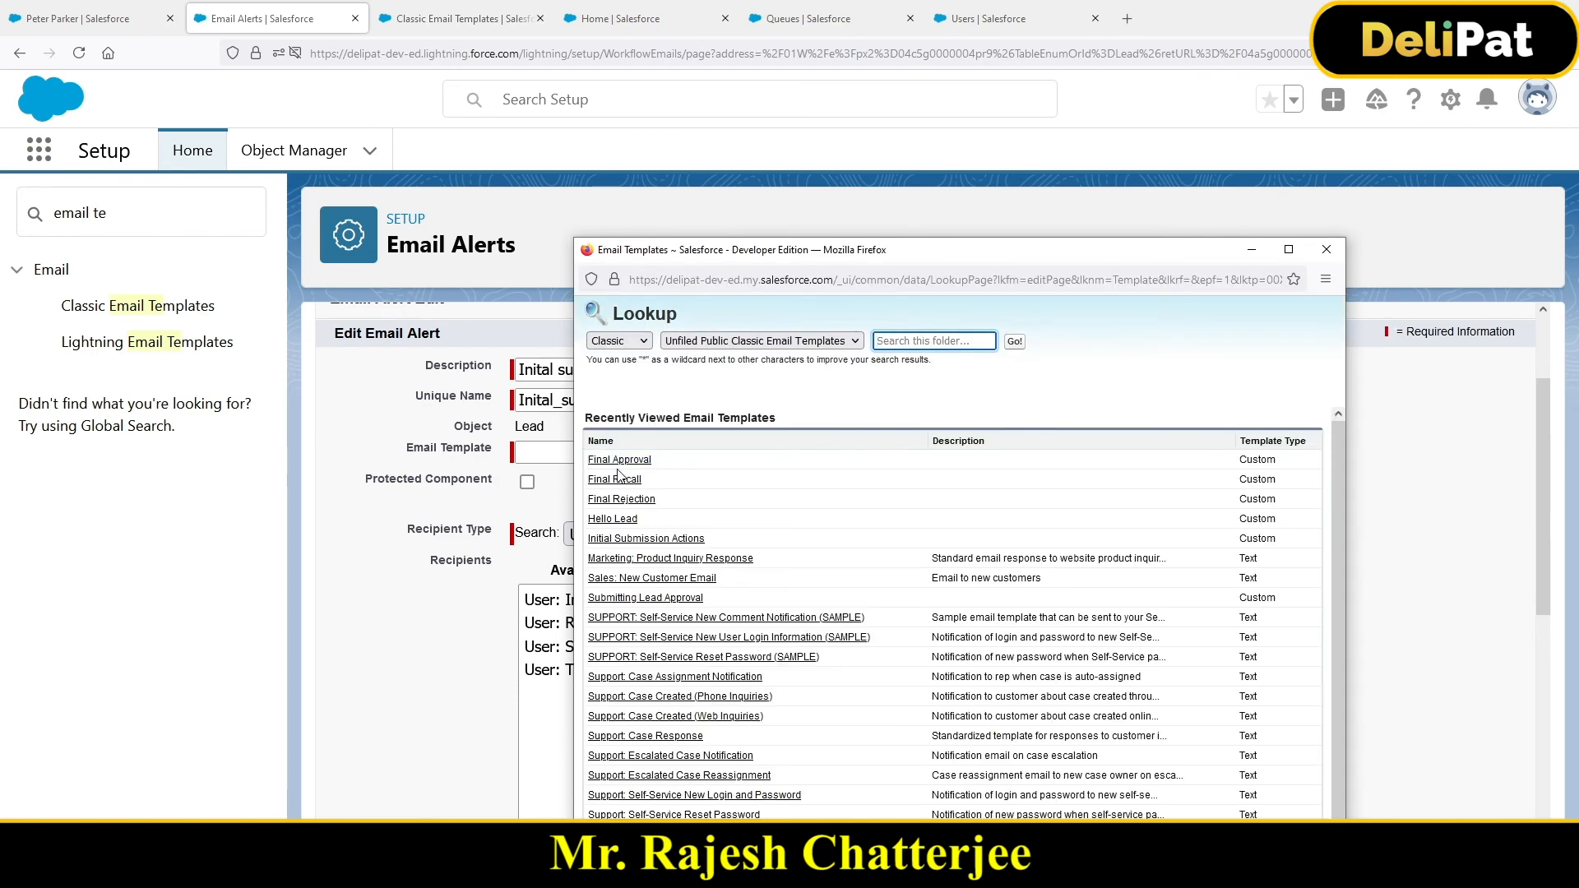
pyautogui.click(614, 539)
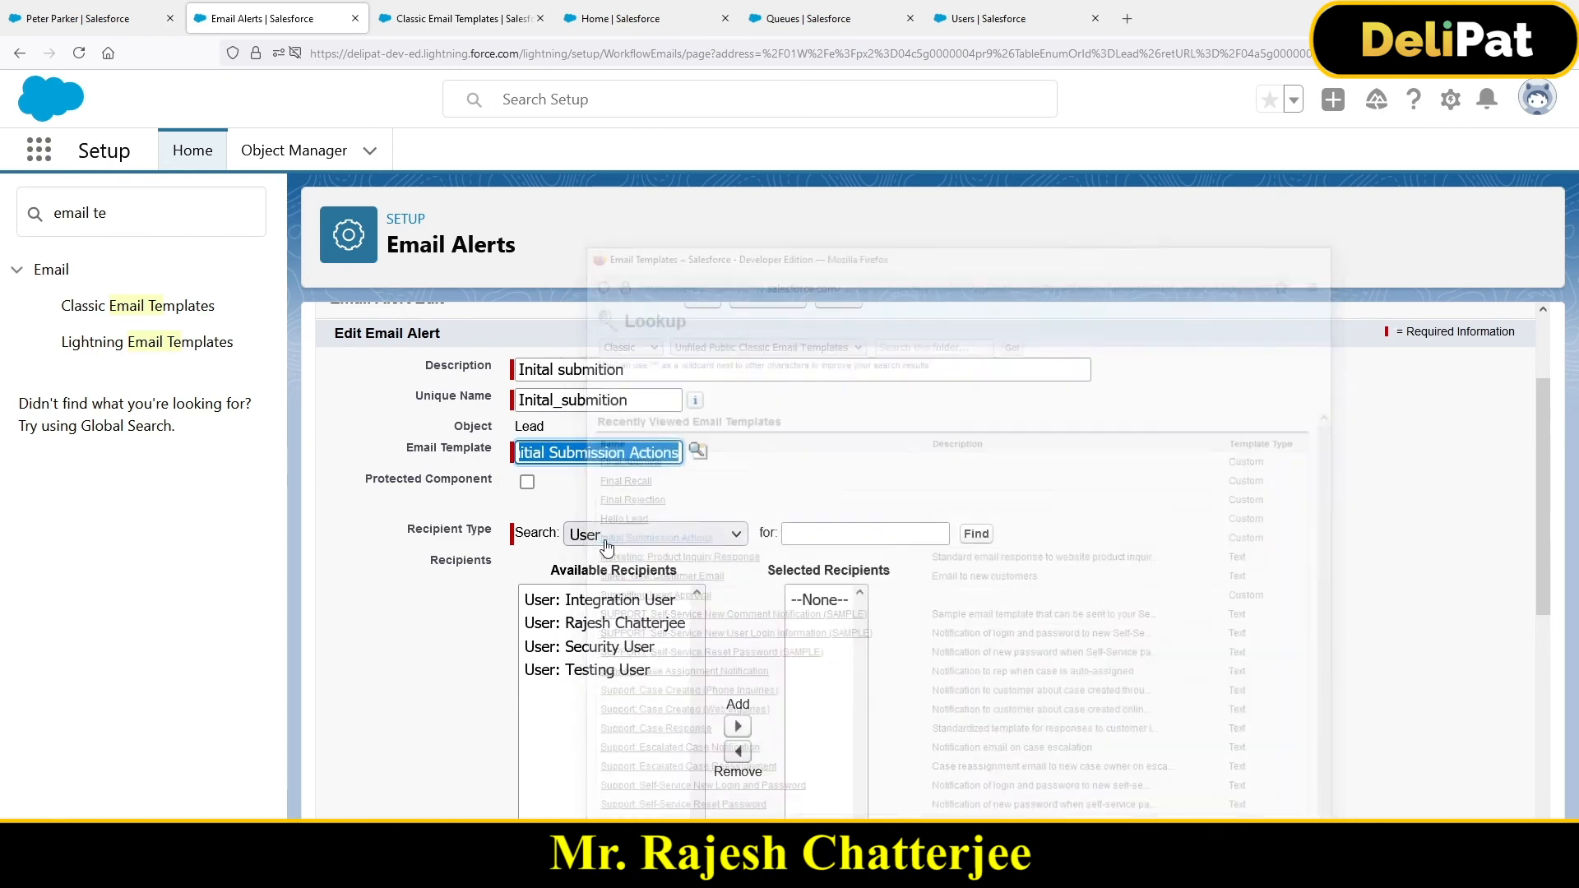
pyautogui.scroll(-2, 828, 477)
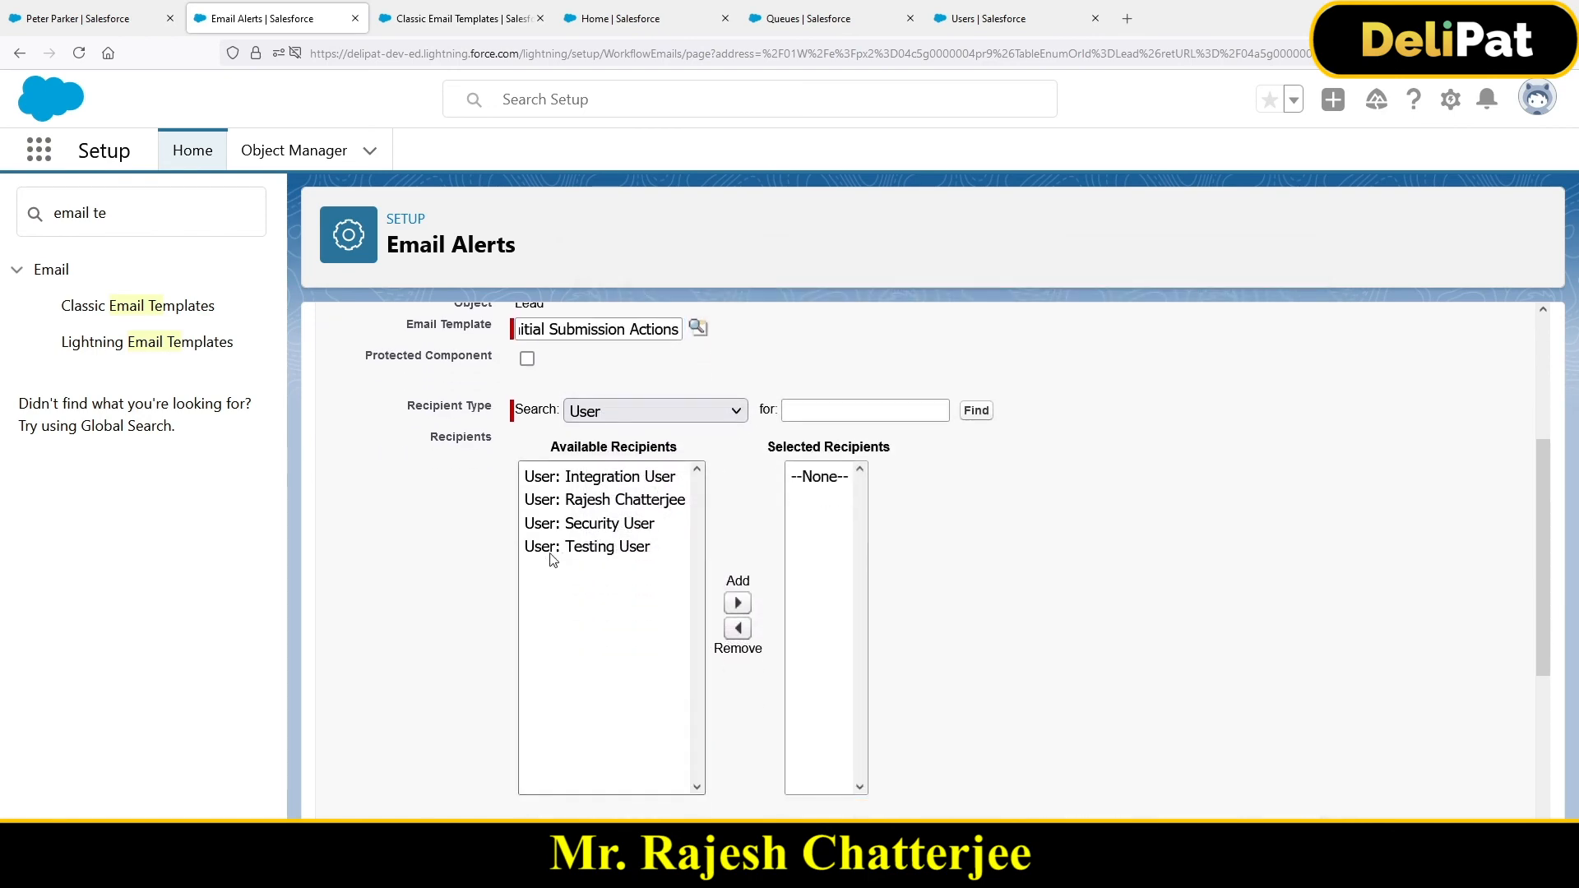
pyautogui.click(629, 410)
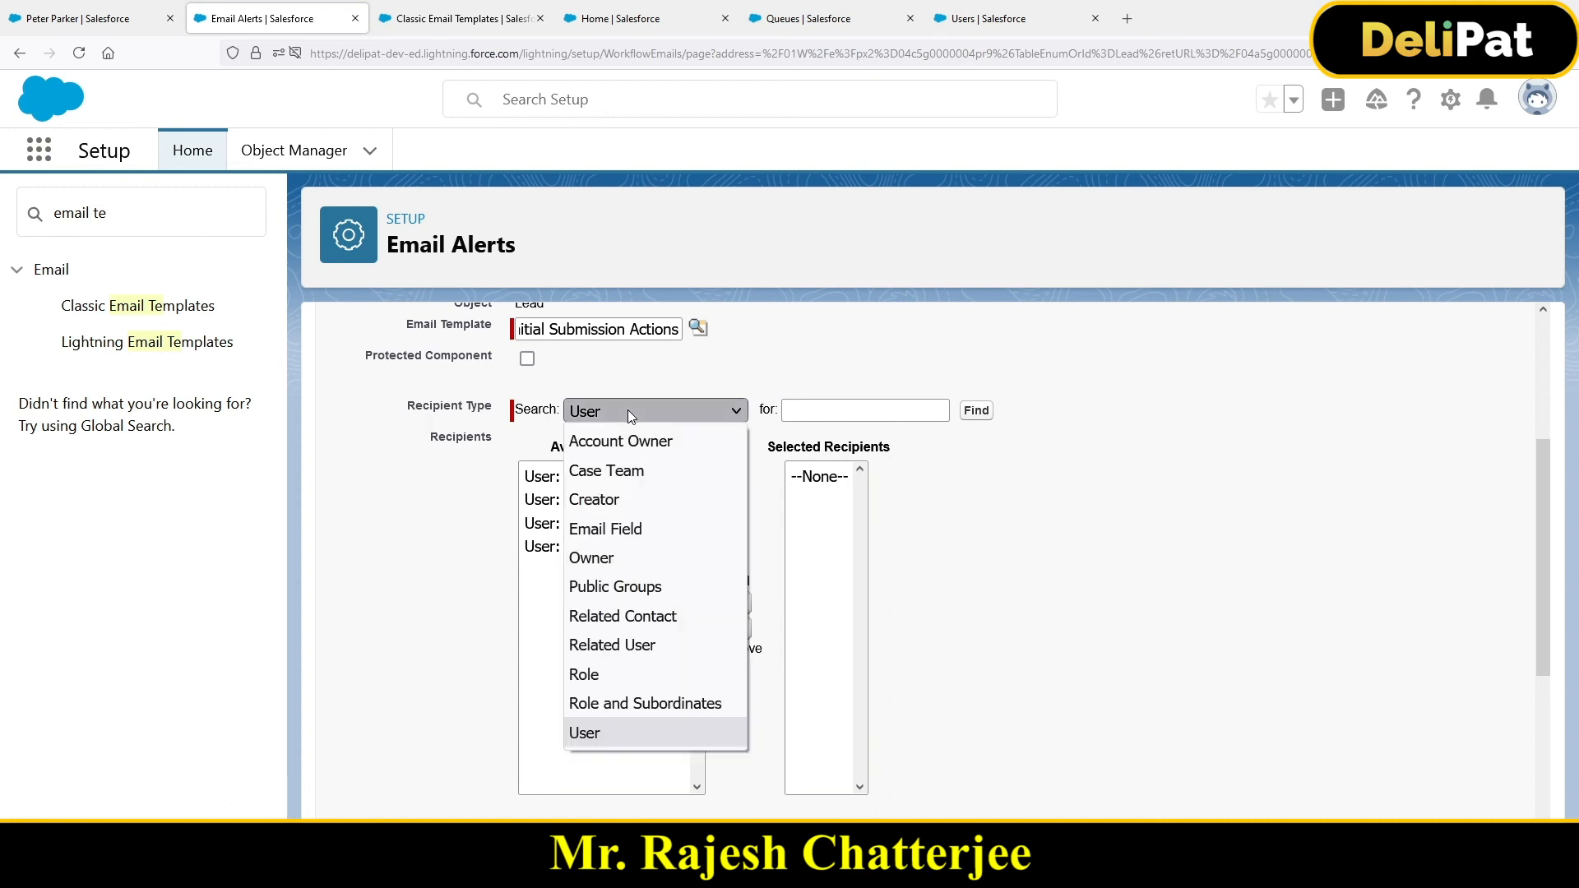
pyautogui.click(616, 559)
pyautogui.click(530, 486)
pyautogui.click(673, 603)
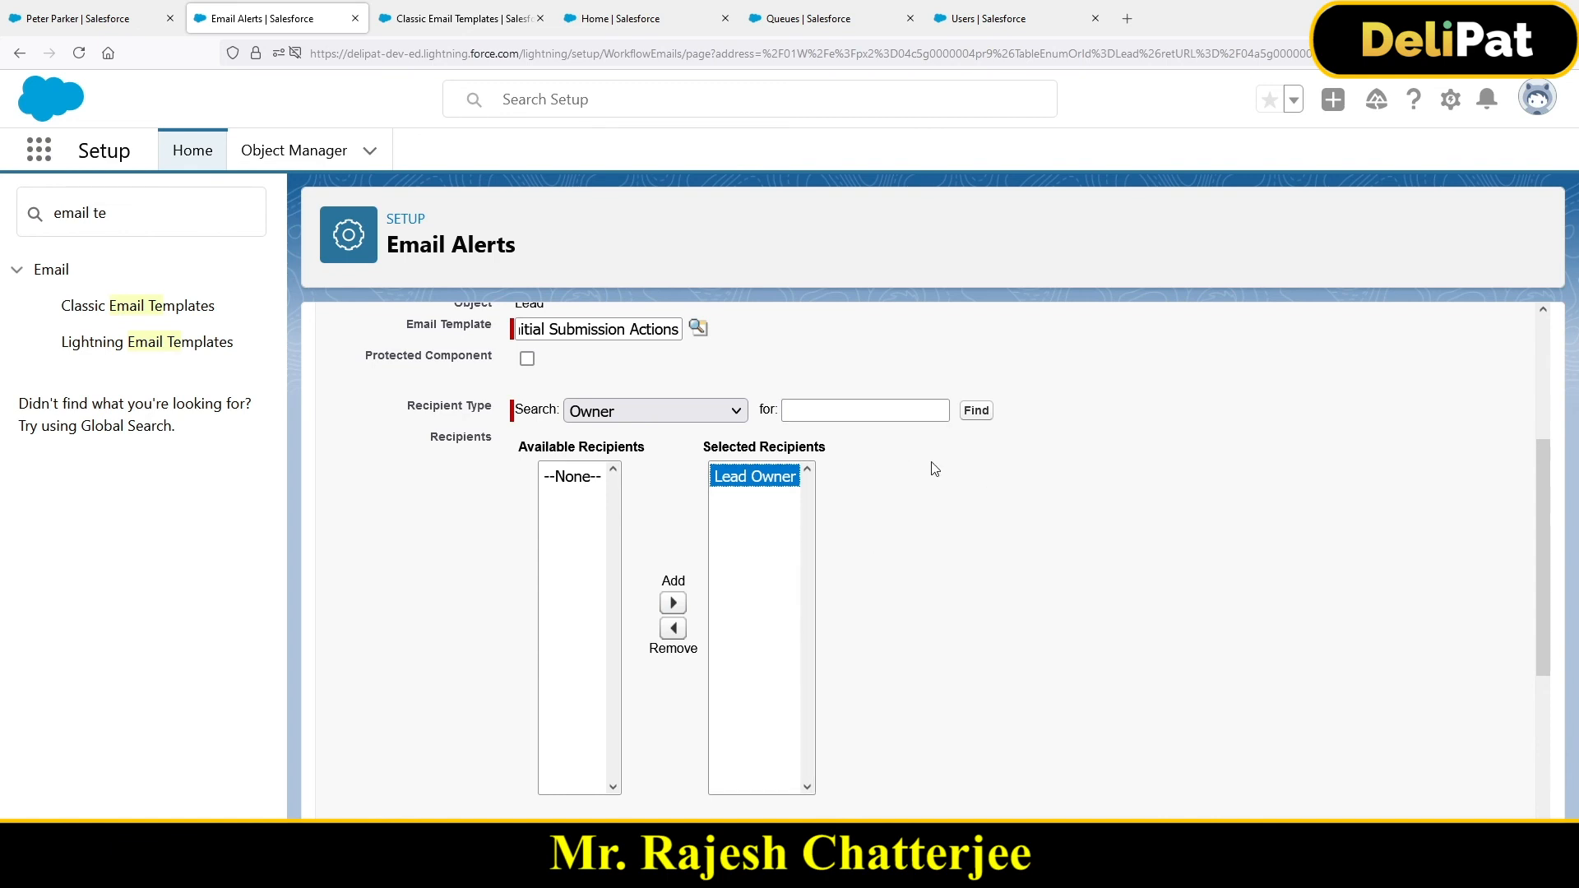
pyautogui.scroll(-3, 935, 469)
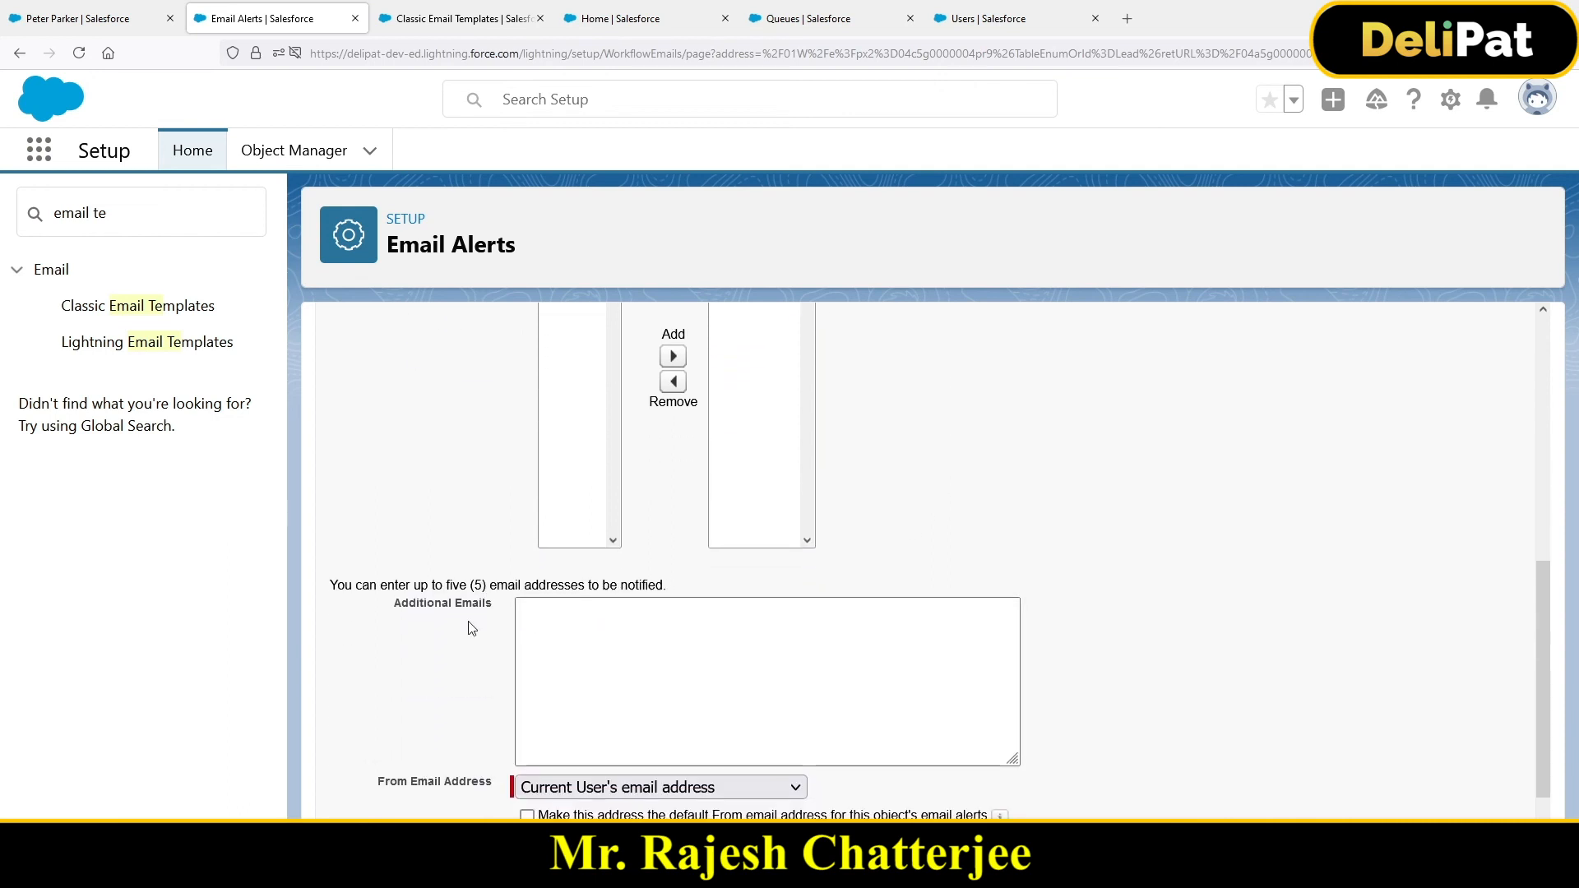
pyautogui.moveTo(353, 585); pyautogui.dragTo(680, 589)
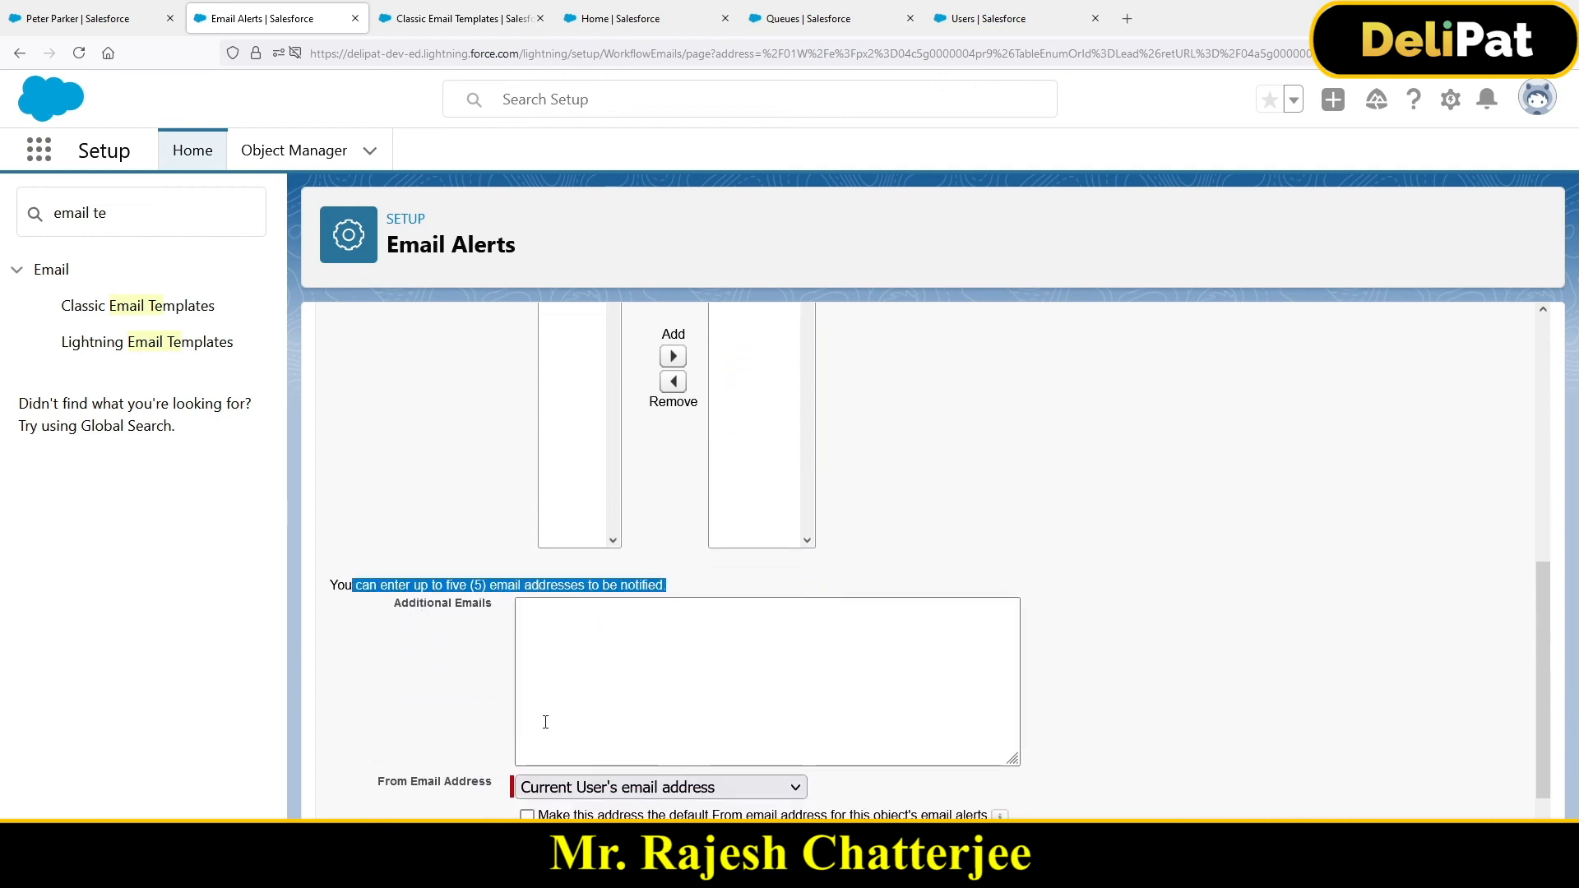
pyautogui.scroll(-1, 546, 722)
pyautogui.moveTo(378, 723); pyautogui.dragTo(492, 734)
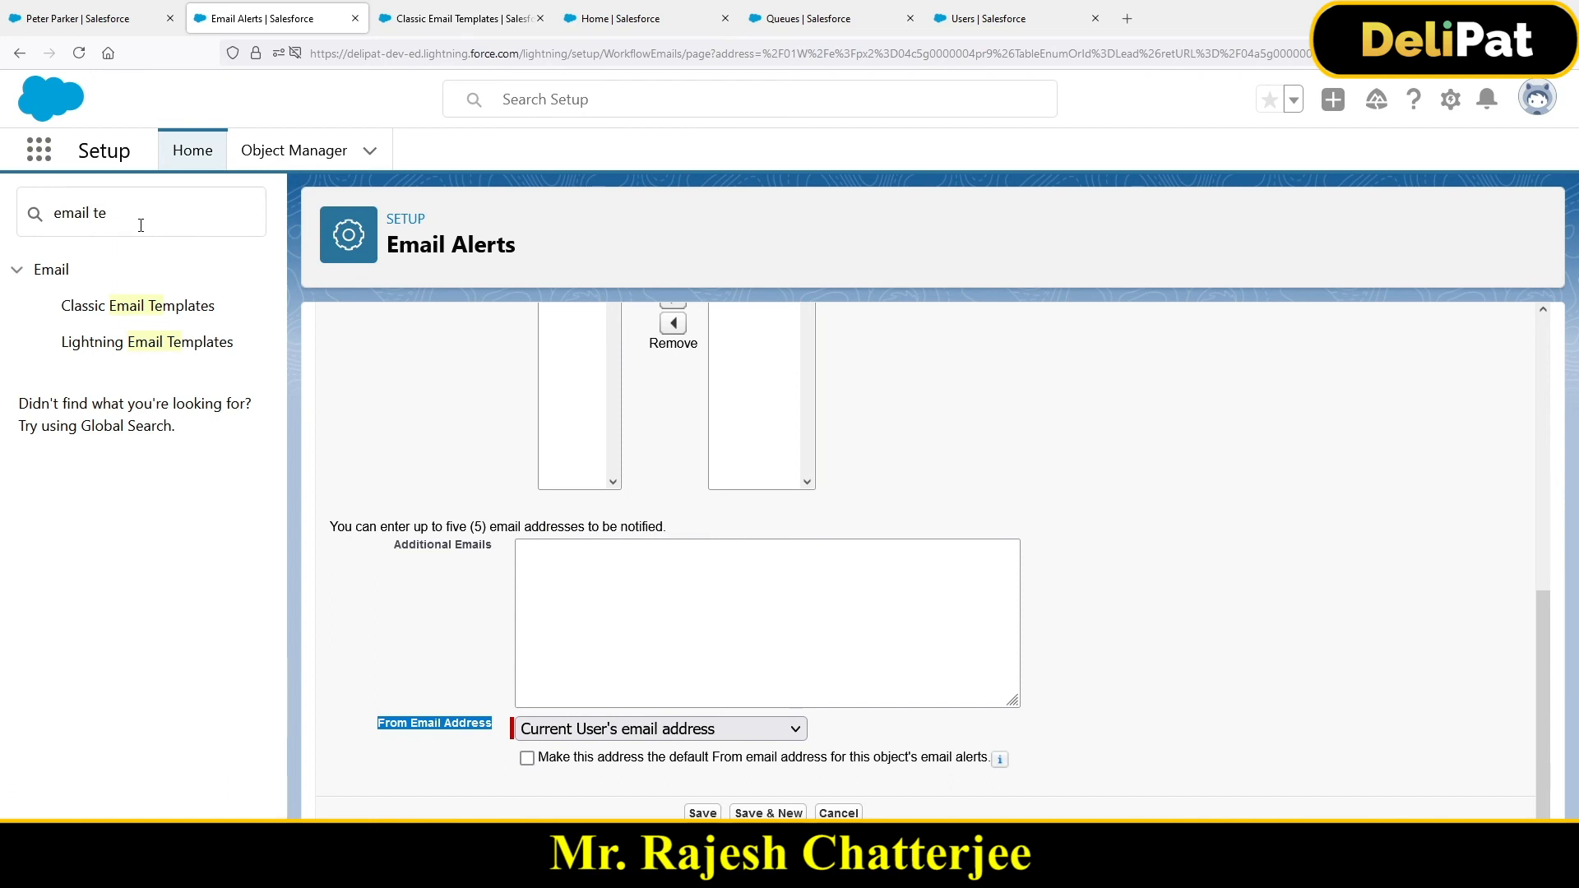
pyautogui.click(564, 734)
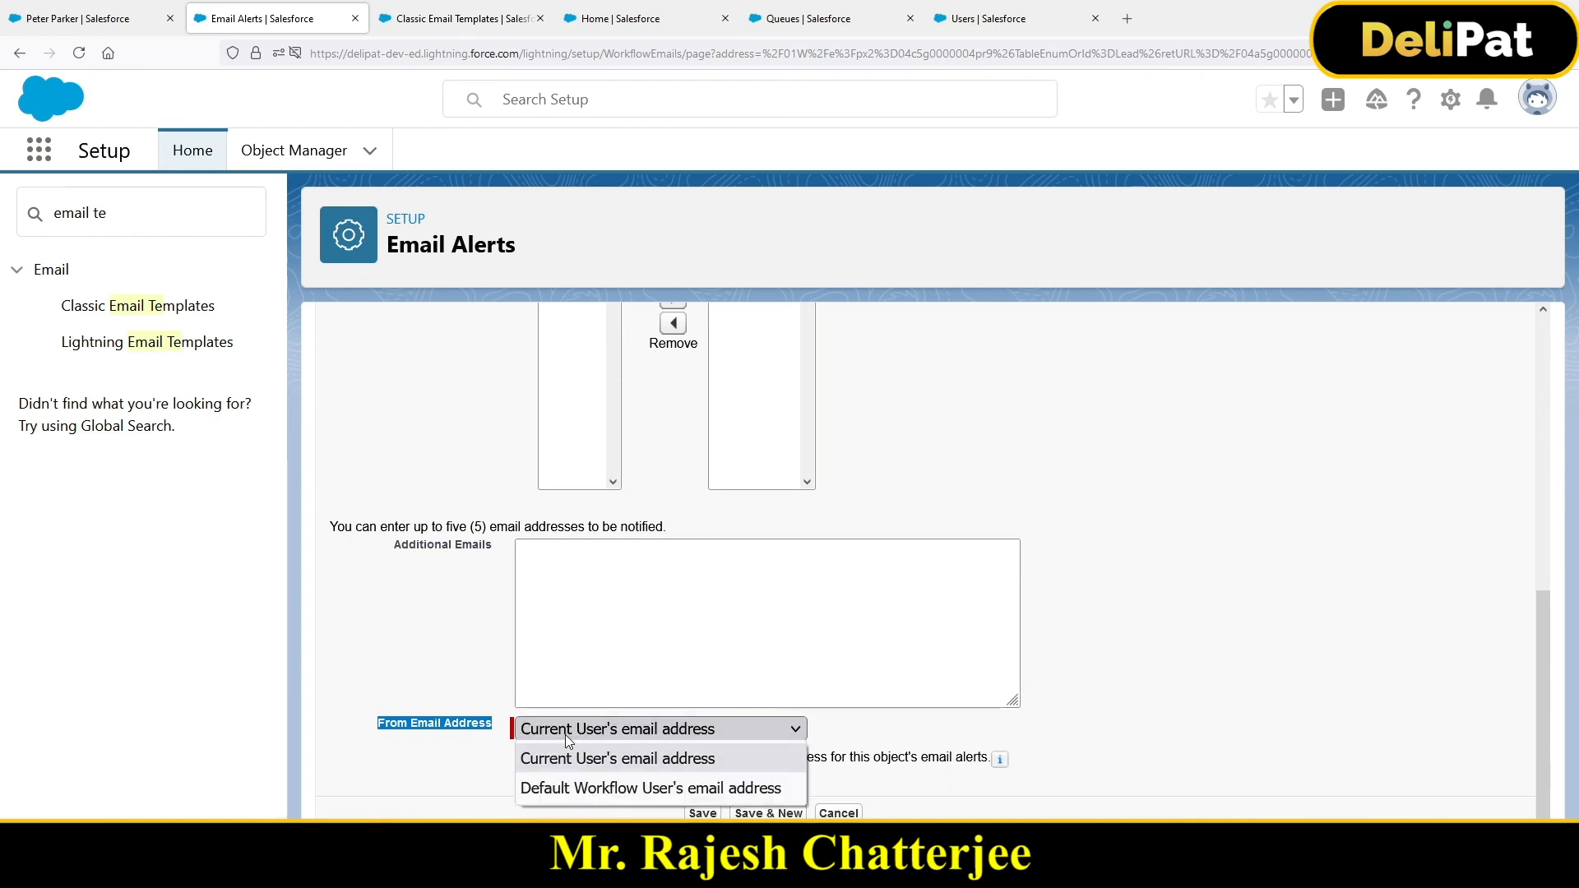
pyautogui.click(418, 798)
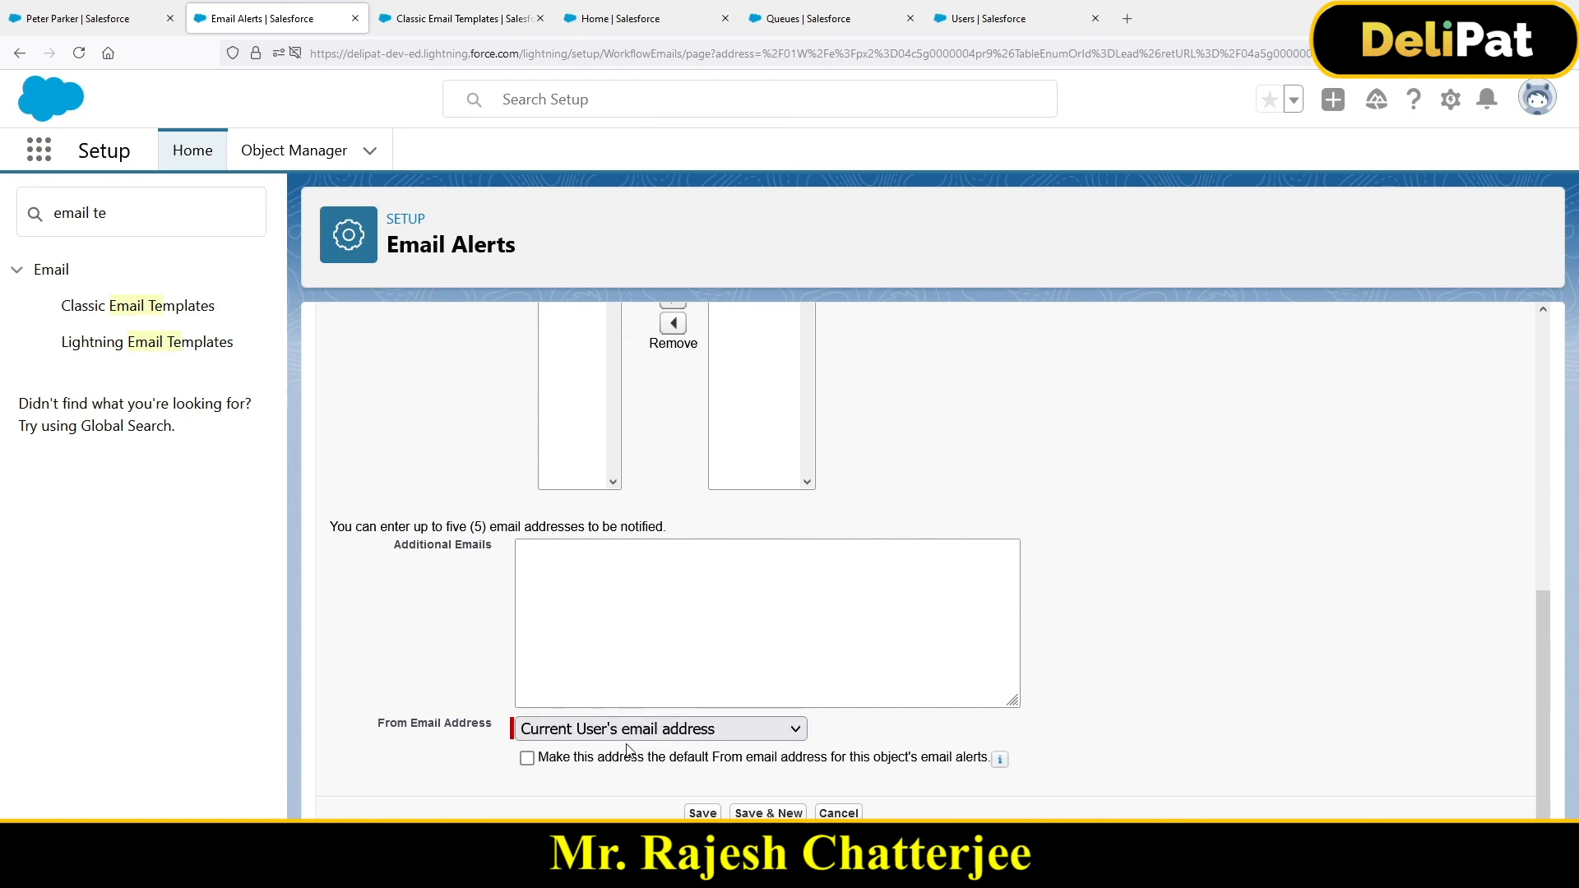
pyautogui.click(693, 814)
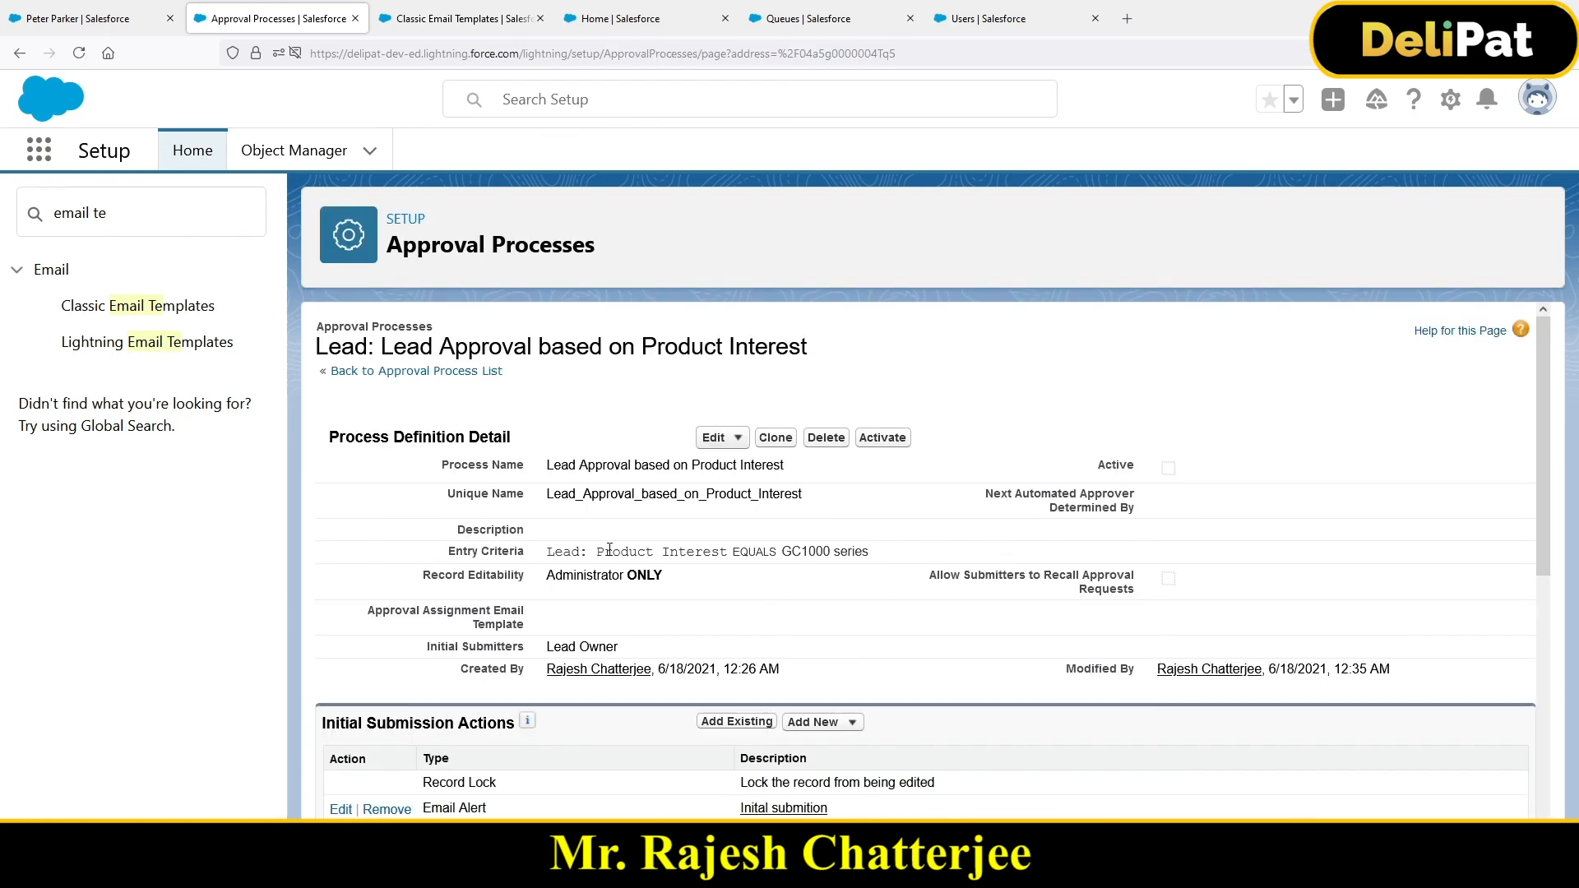
# Examine the record lock under Initial Submission Actions and the Final Approval Actions section of the approval process
pyautogui.scroll(-3, 610, 551)
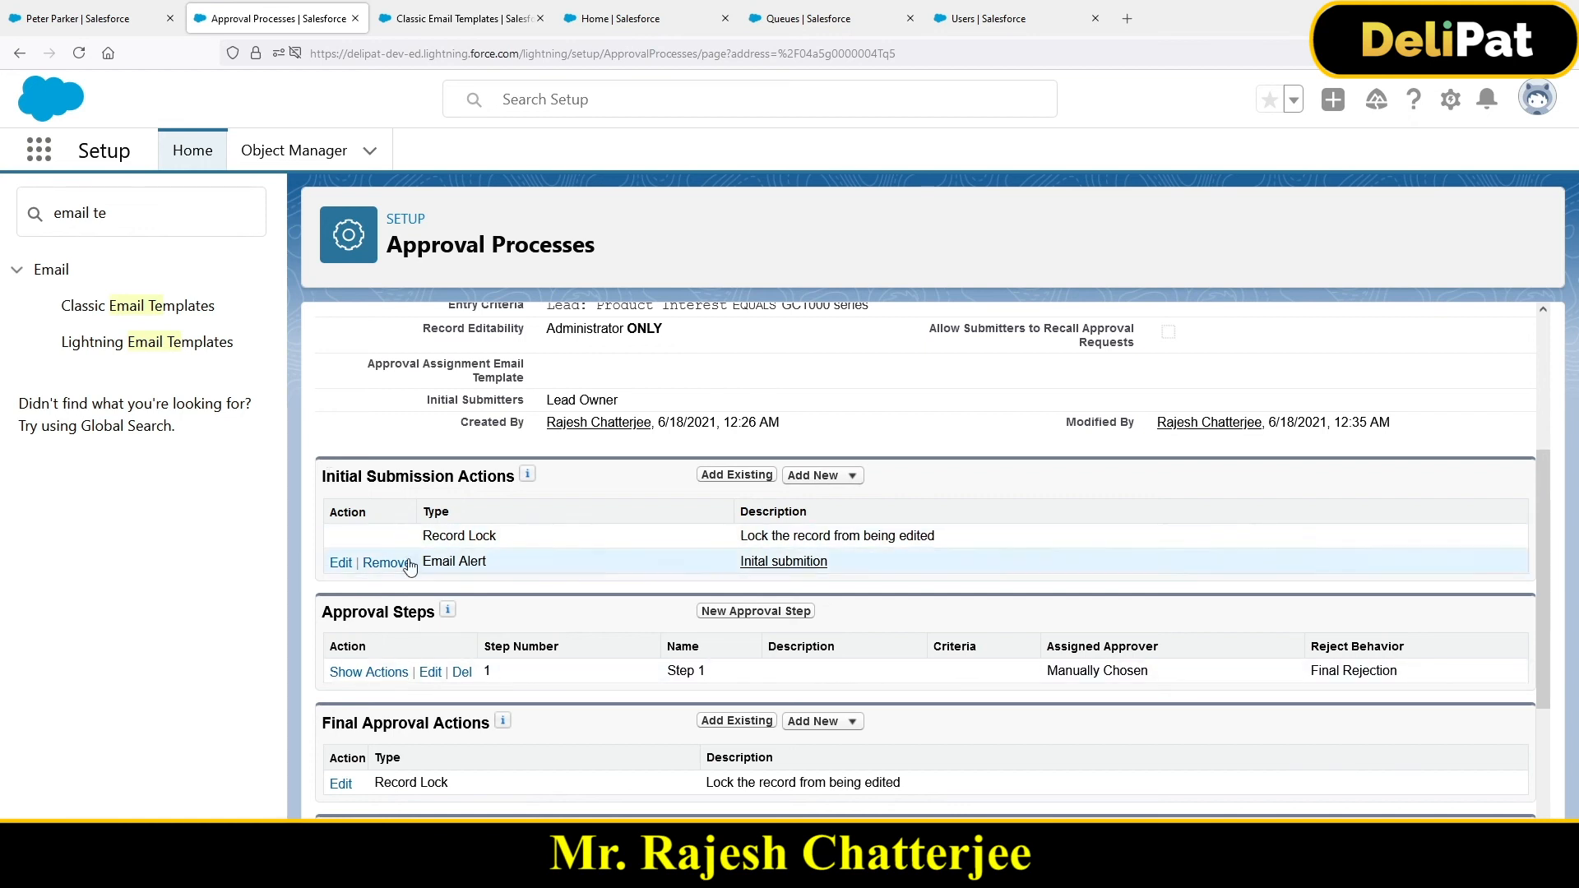
pyautogui.moveTo(422, 536); pyautogui.dragTo(452, 536)
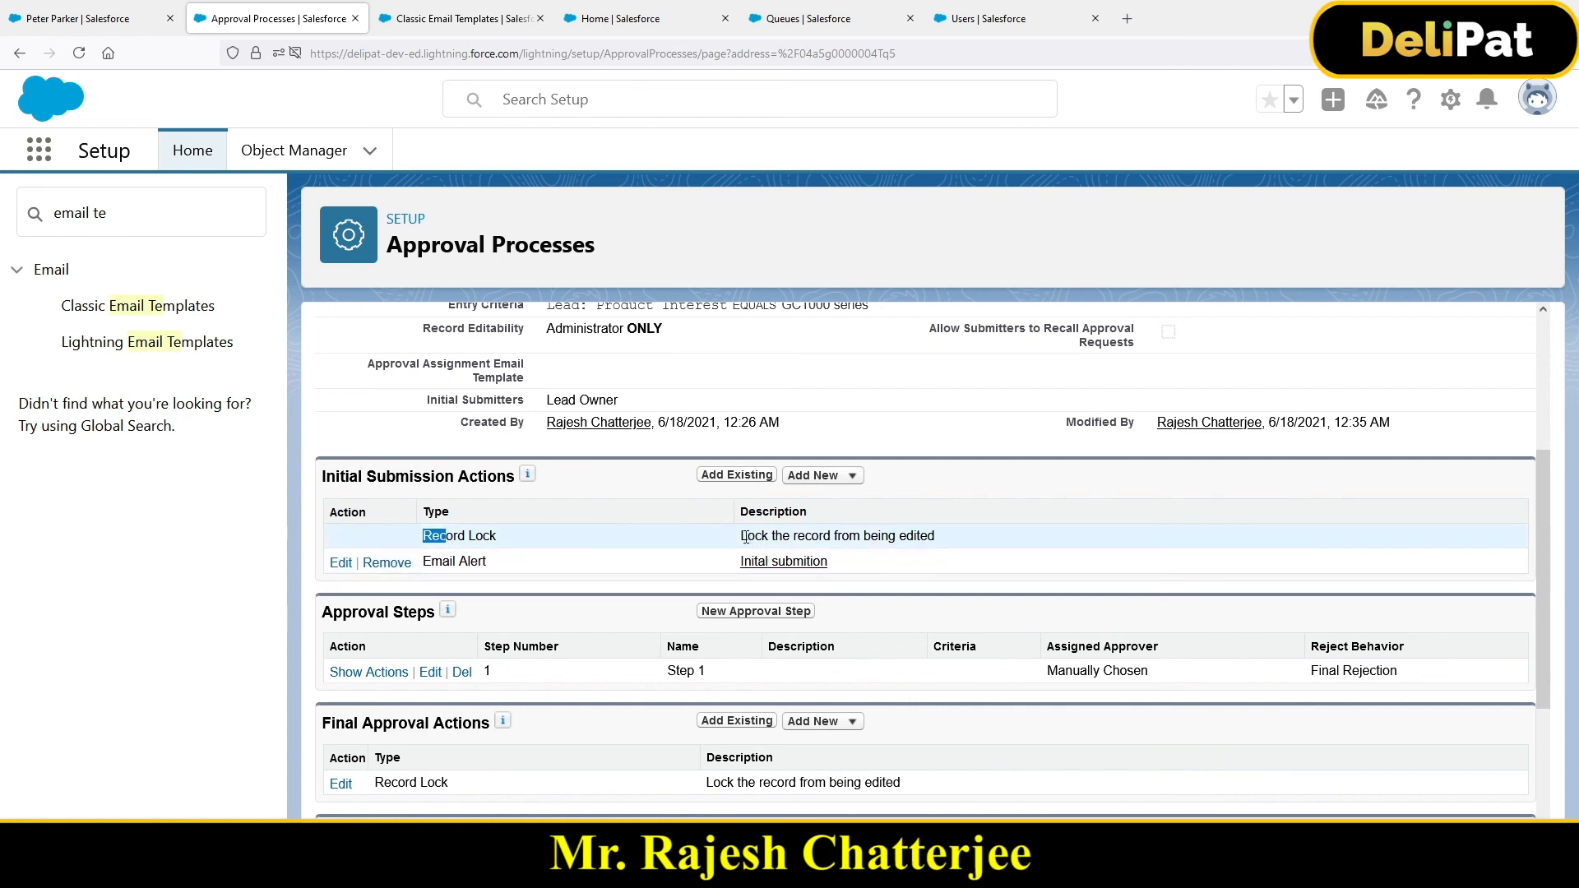
pyautogui.moveTo(743, 536); pyautogui.dragTo(751, 536)
pyautogui.moveTo(835, 533); pyautogui.dragTo(938, 546)
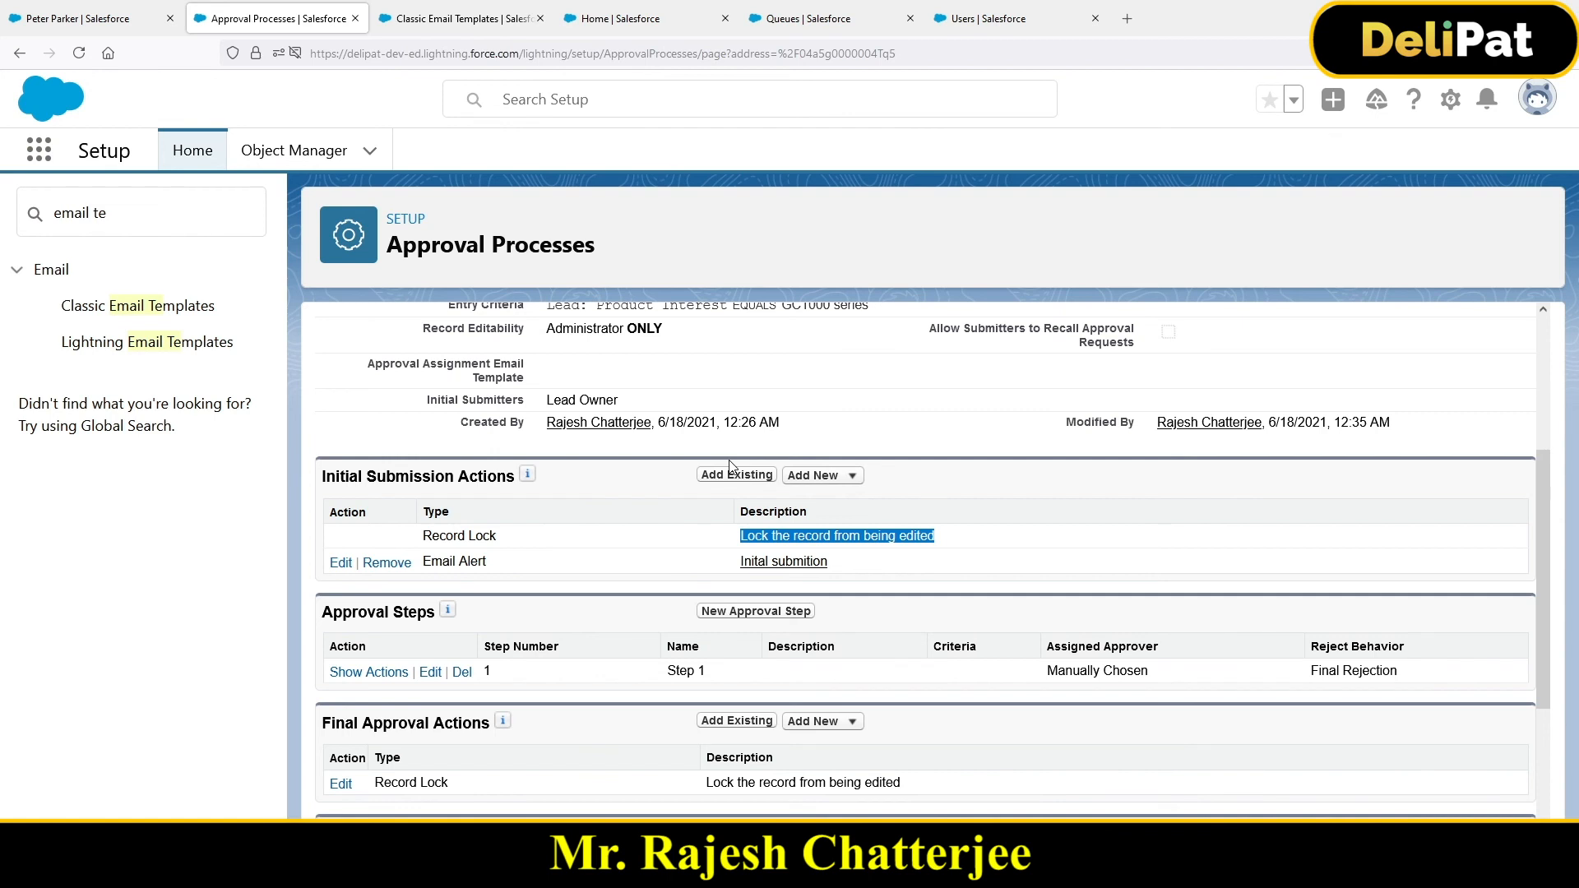
pyautogui.scroll(-3, 569, 639)
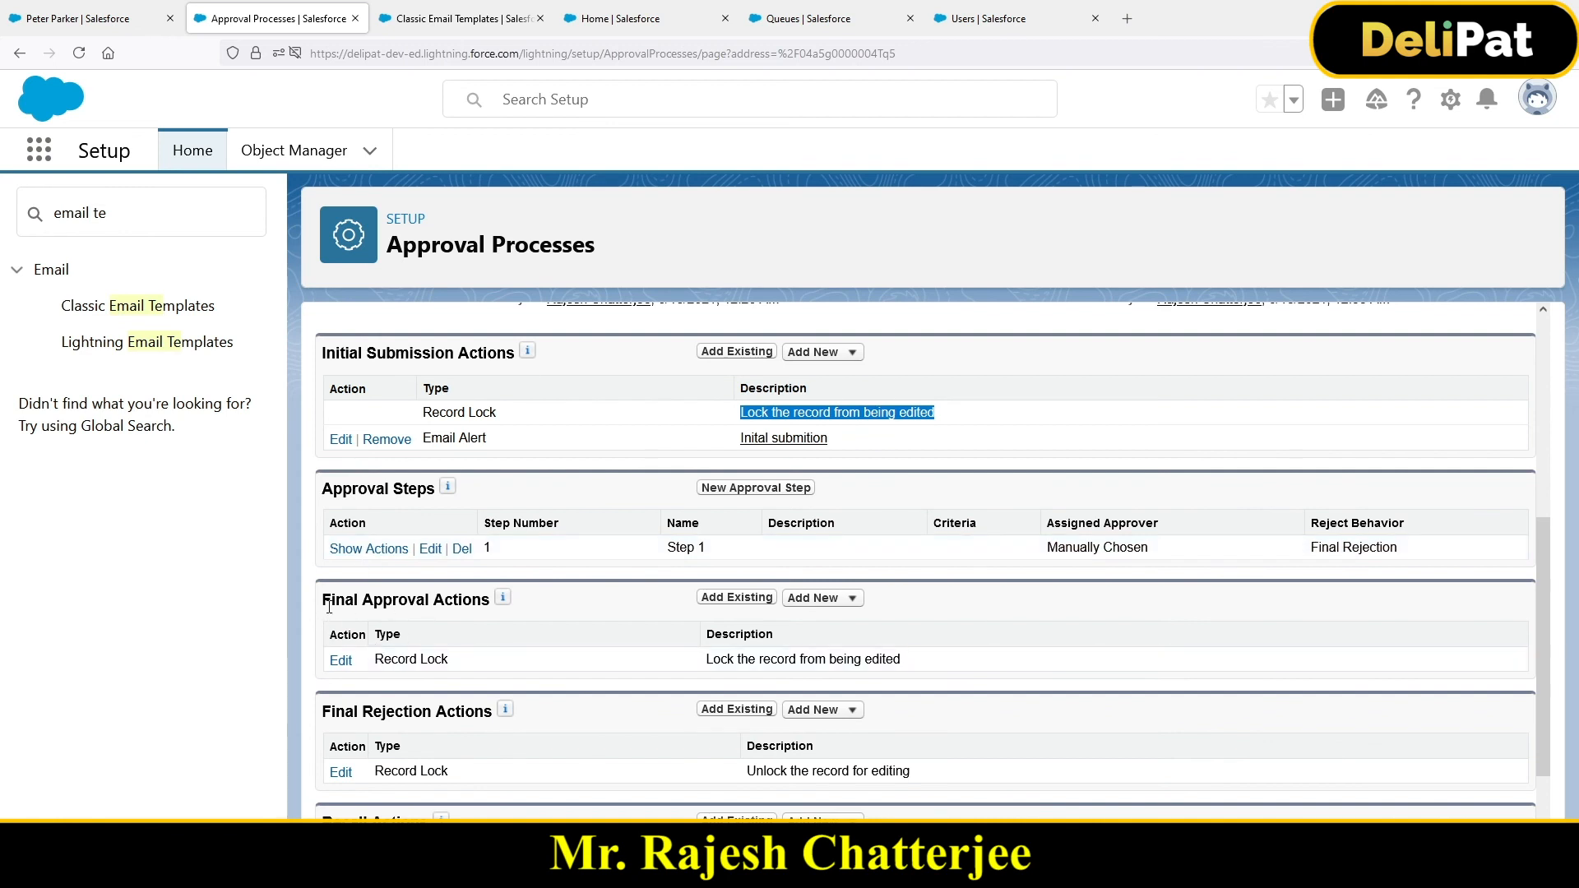
pyautogui.moveTo(329, 606); pyautogui.dragTo(488, 598)
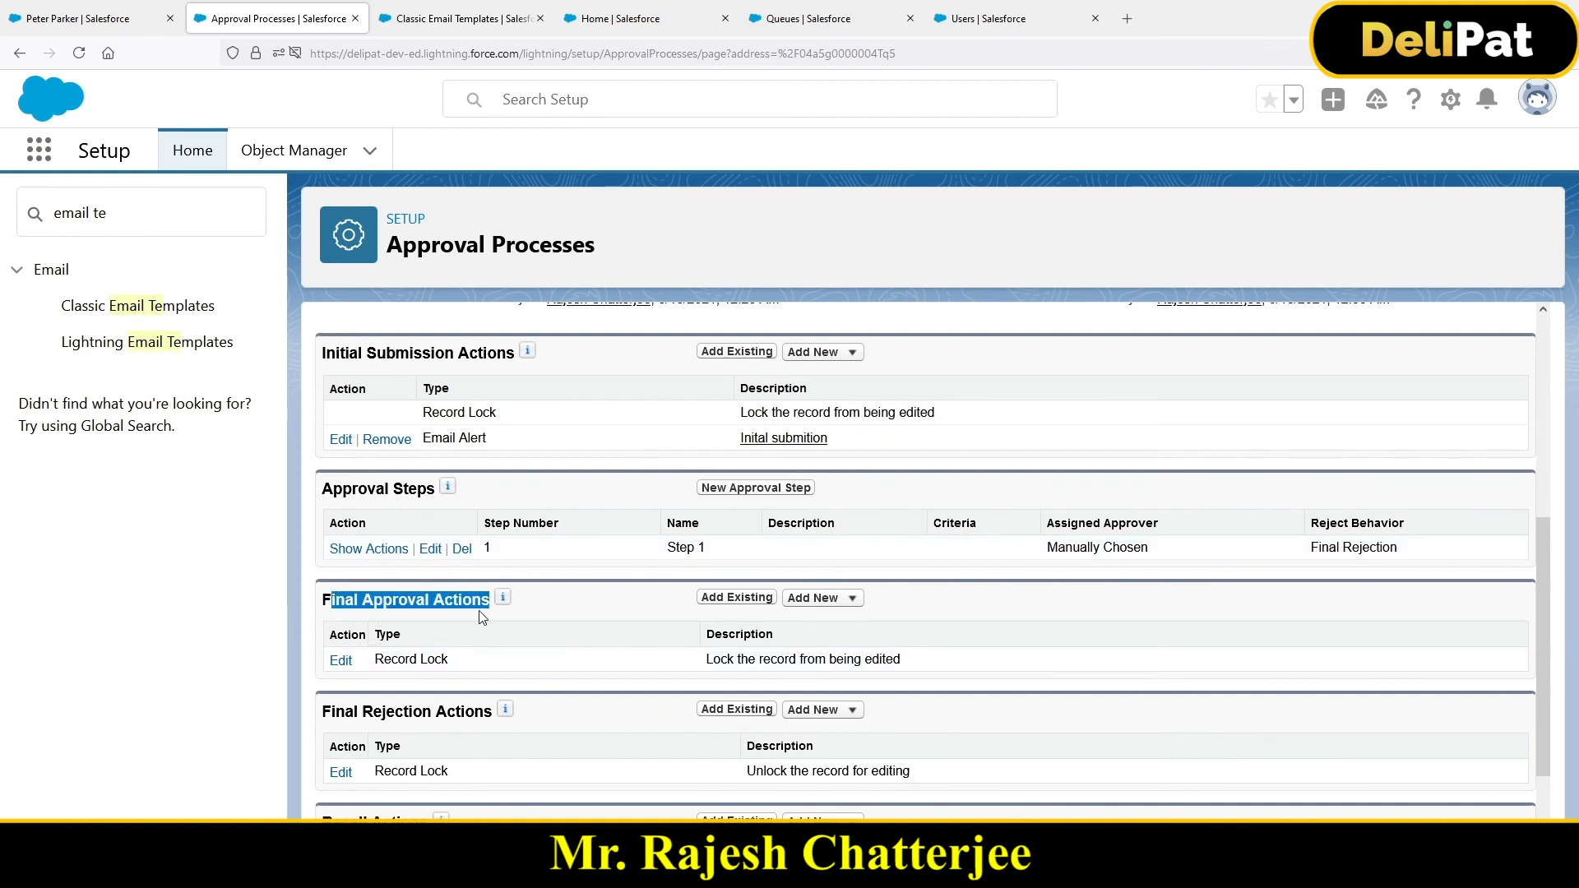
# Show the actions of Step 1 and start a new email alert under its Approval Actions
pyautogui.click(368, 549)
pyautogui.moveTo(519, 584); pyautogui.dragTo(650, 600)
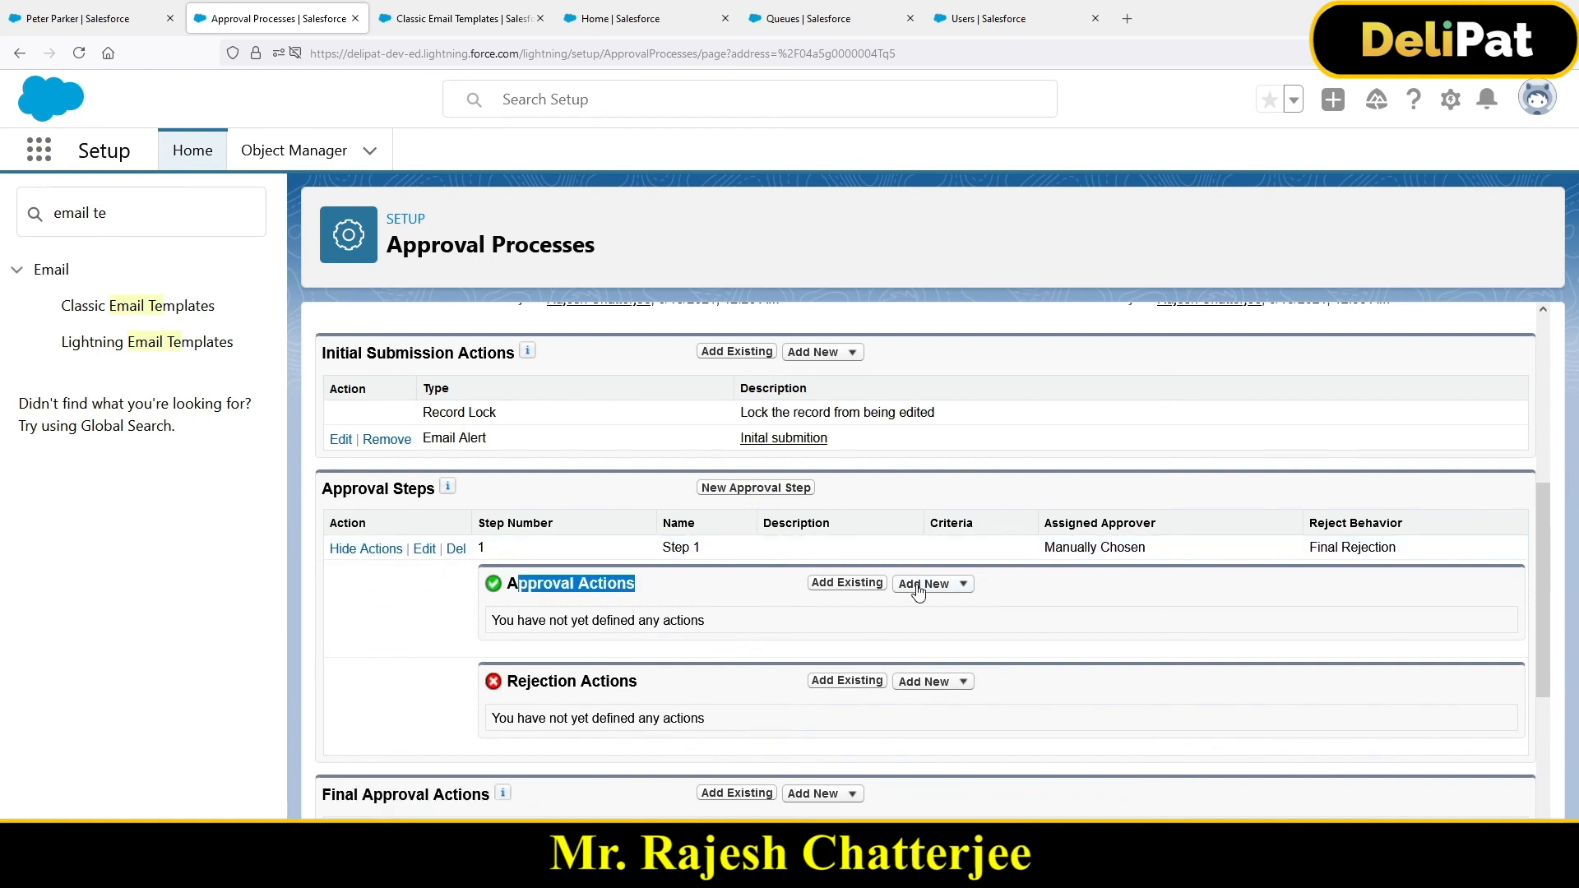
pyautogui.scroll(-2, 592, 600)
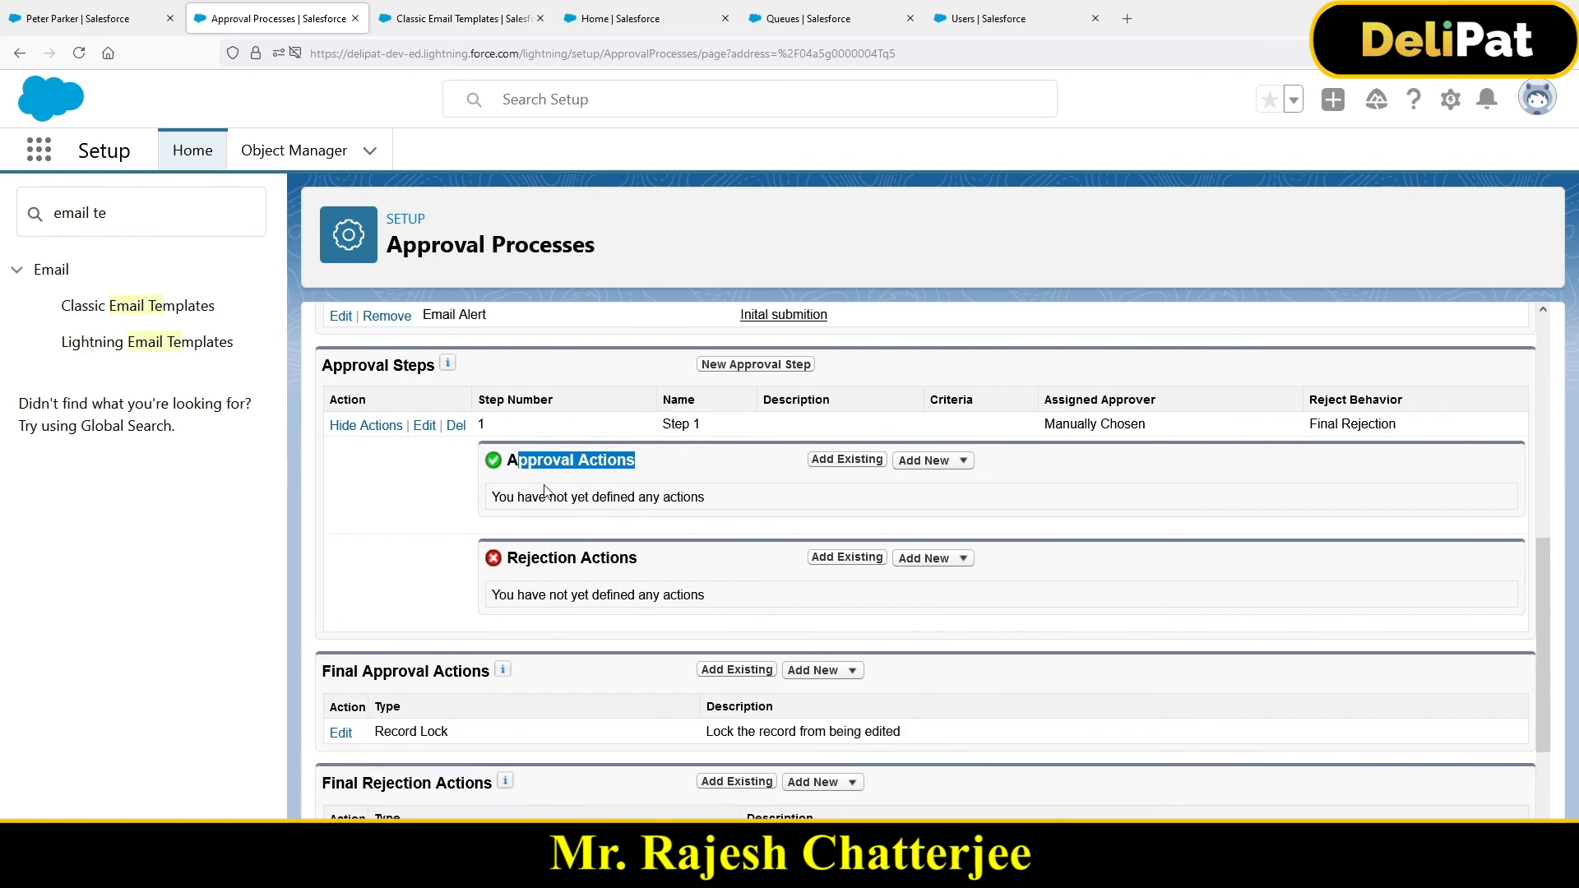
pyautogui.moveTo(337, 671); pyautogui.dragTo(481, 680)
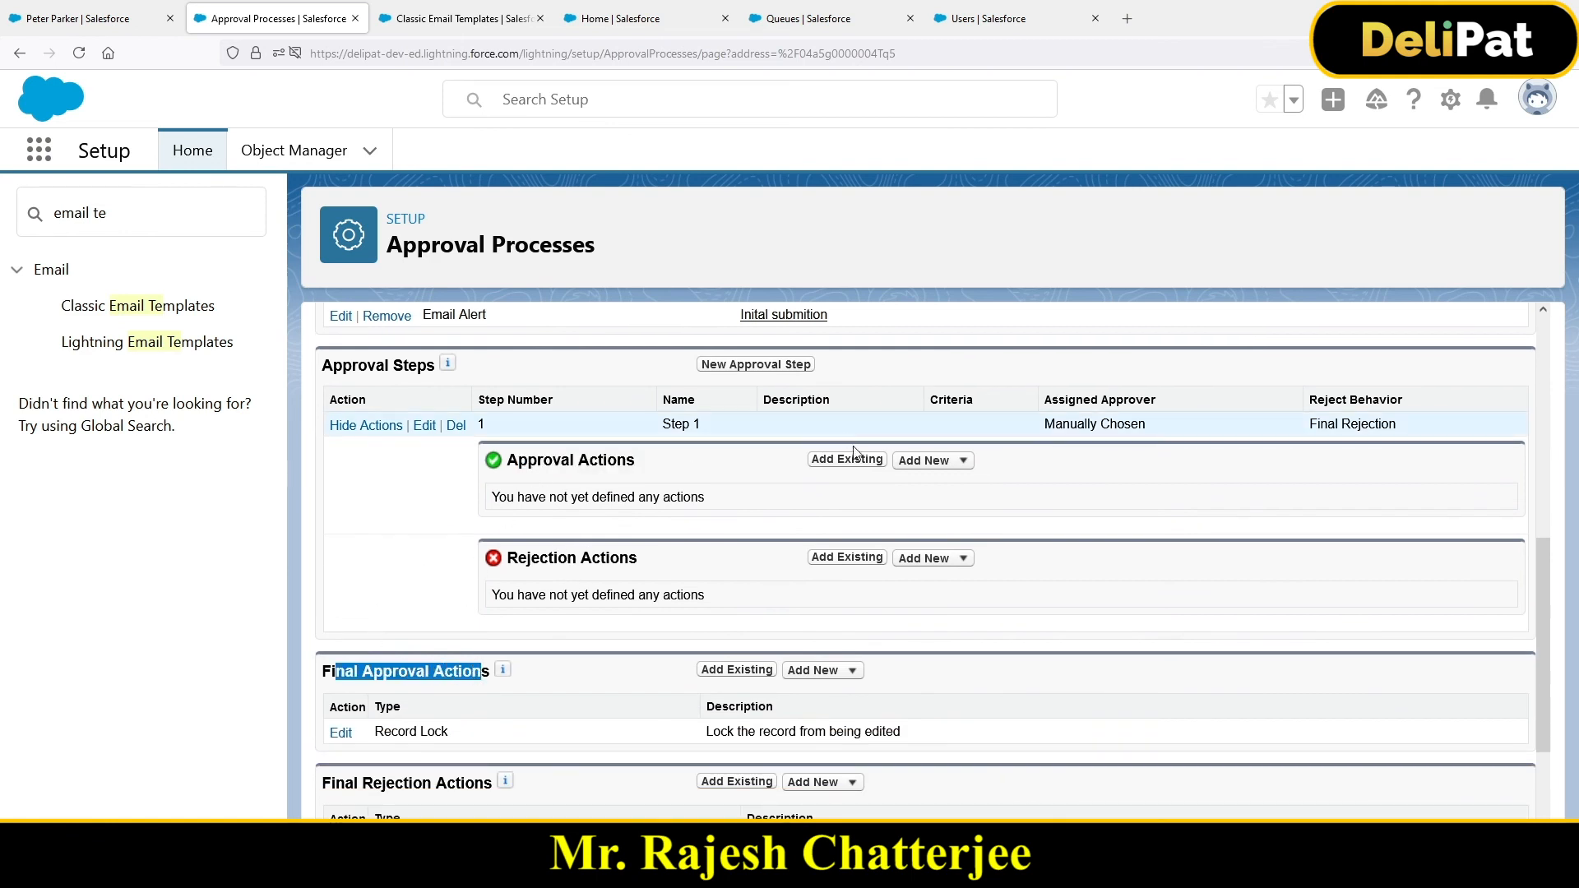
pyautogui.click(943, 462)
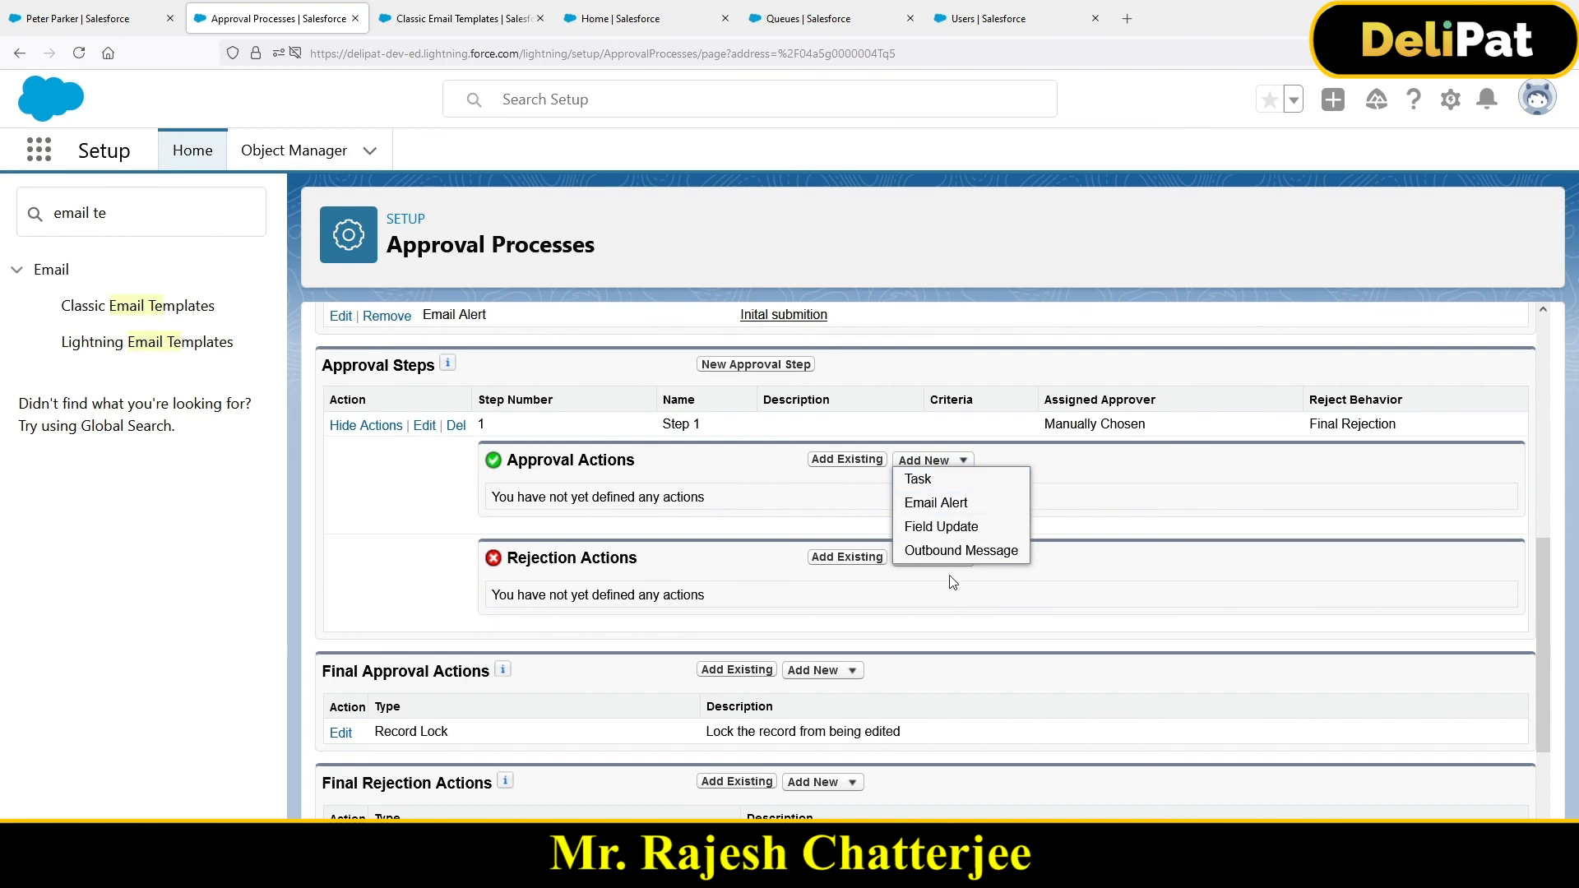
pyautogui.click(938, 502)
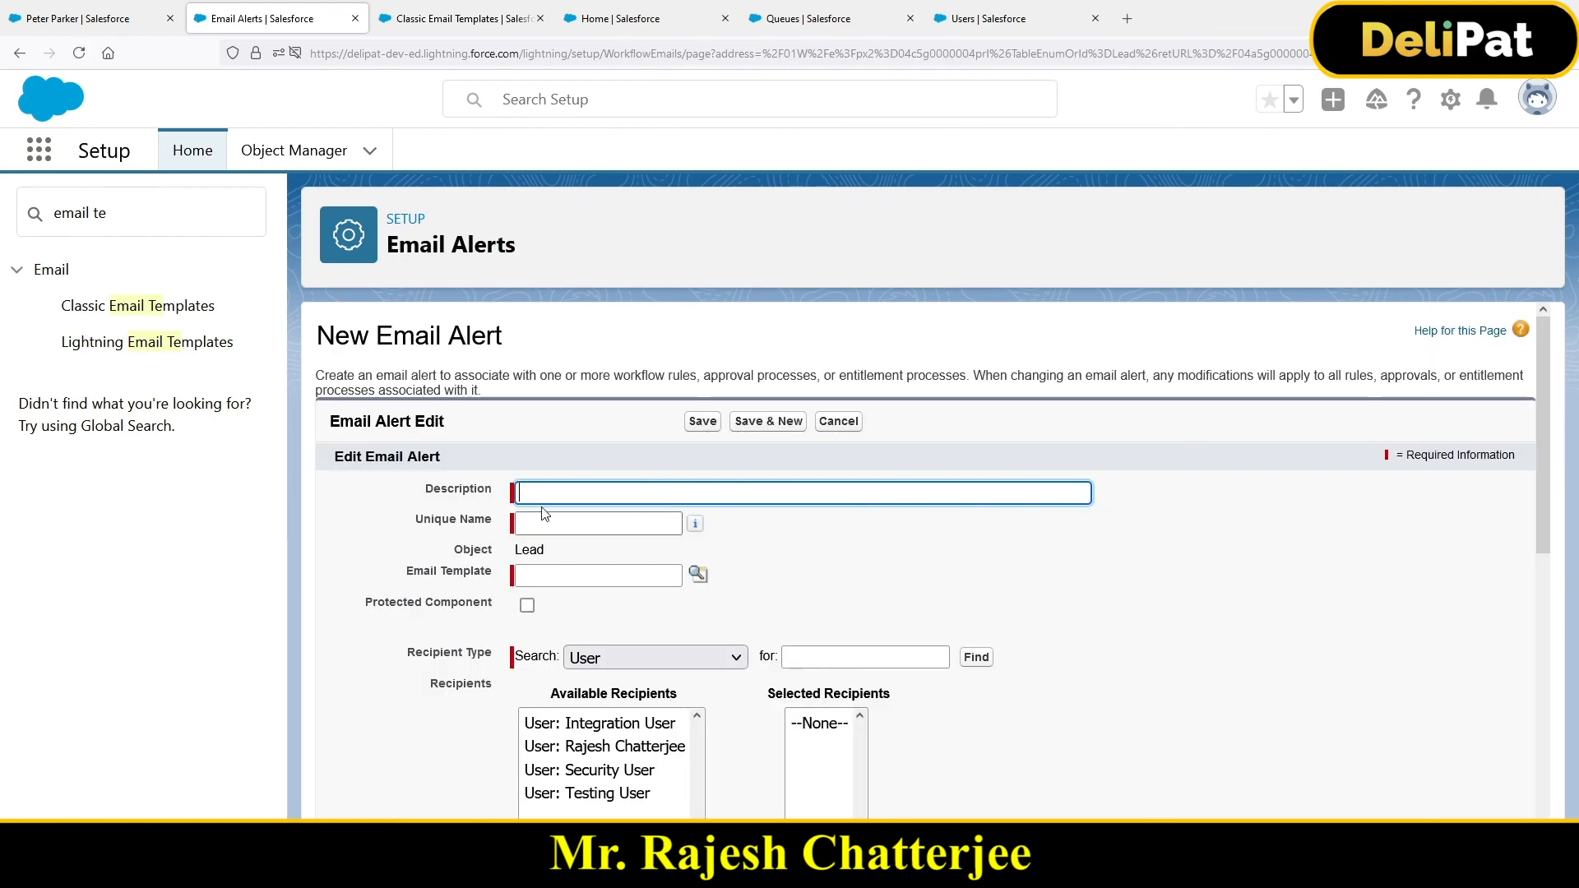
# Describe the alert as "Final Approval", let the unique name fill in as Final_Approval, and assign the Final Approval email template
pyautogui.click(529, 492)
pyautogui.click(550, 530)
pyautogui.press('Tab')
pyautogui.click(699, 574)
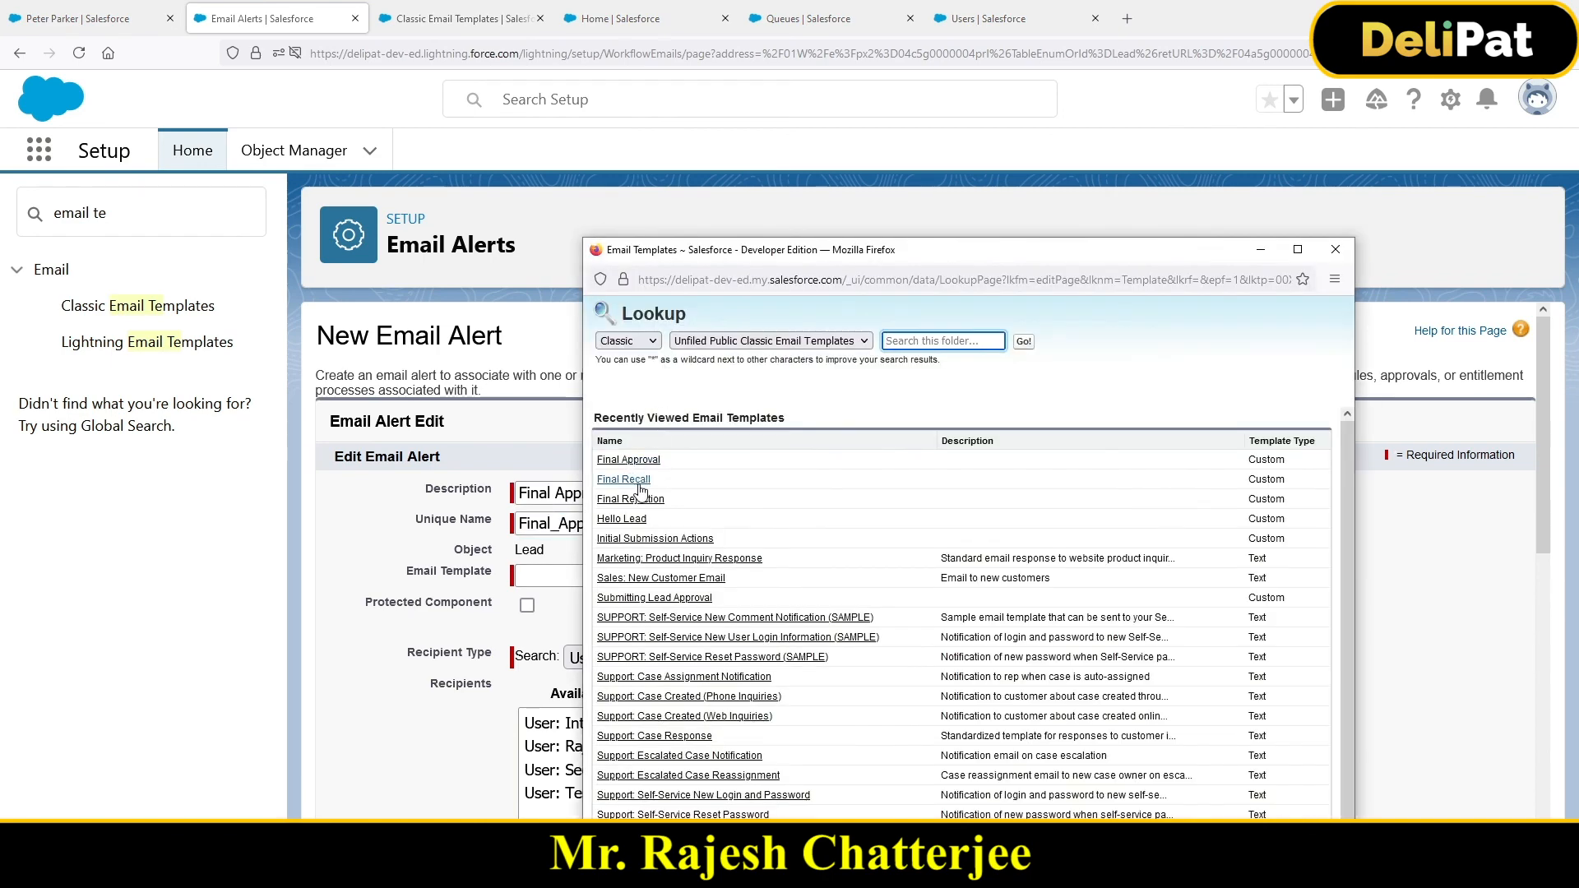
pyautogui.click(638, 460)
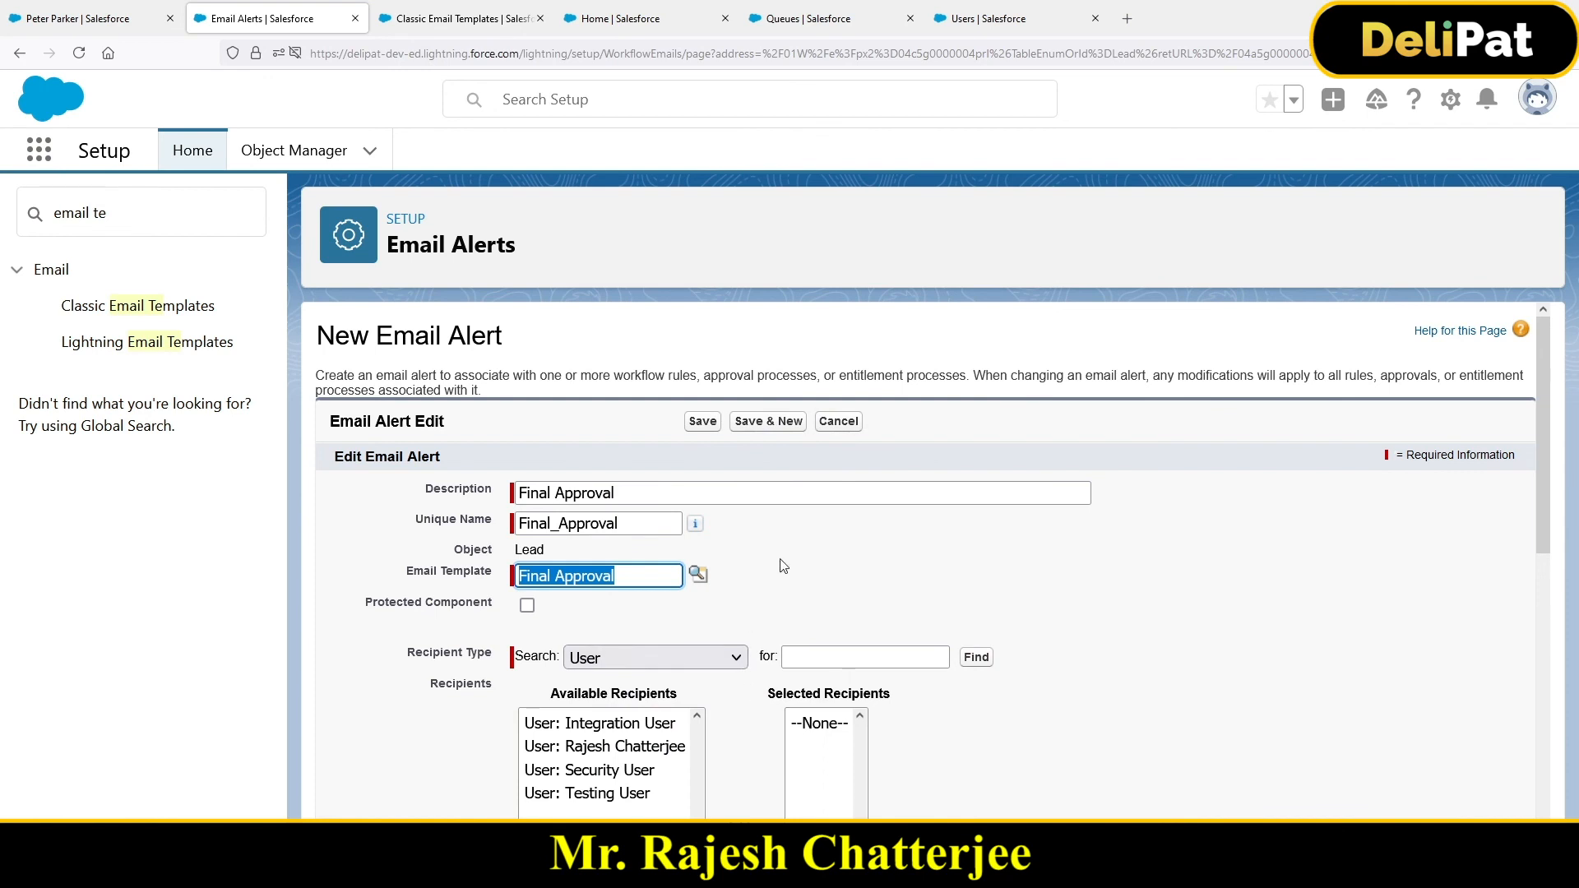
# Add the Lead Owner as the Final Approval alert's recipient and try to save the alert
pyautogui.scroll(-3, 781, 565)
pyautogui.click(599, 542)
pyautogui.click(592, 329)
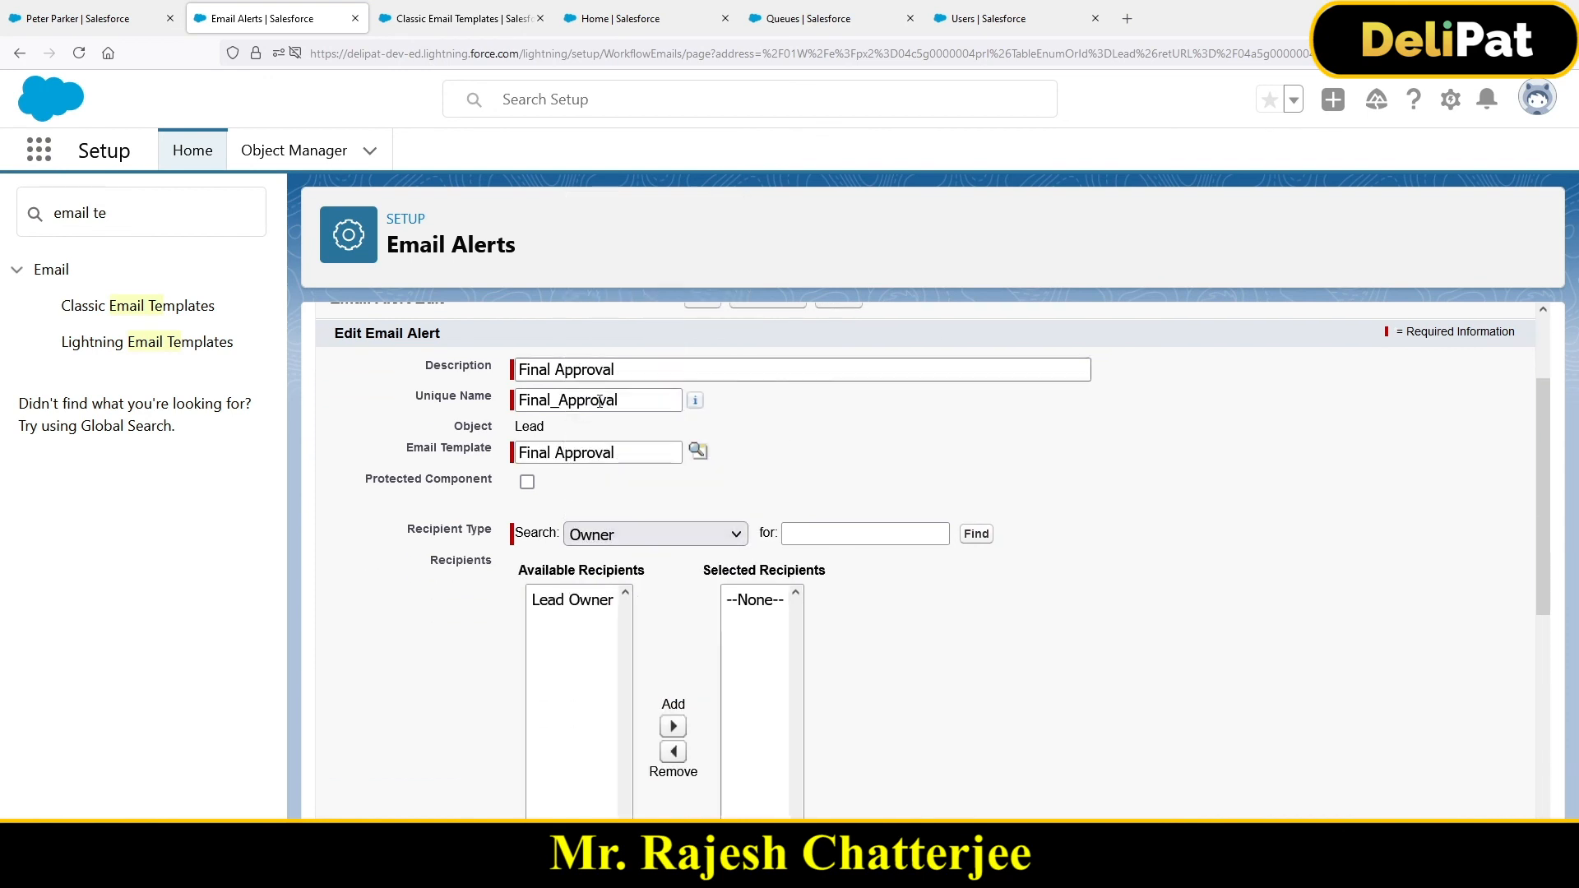
pyautogui.click(571, 599)
pyautogui.click(673, 726)
pyautogui.scroll(-5, 1075, 634)
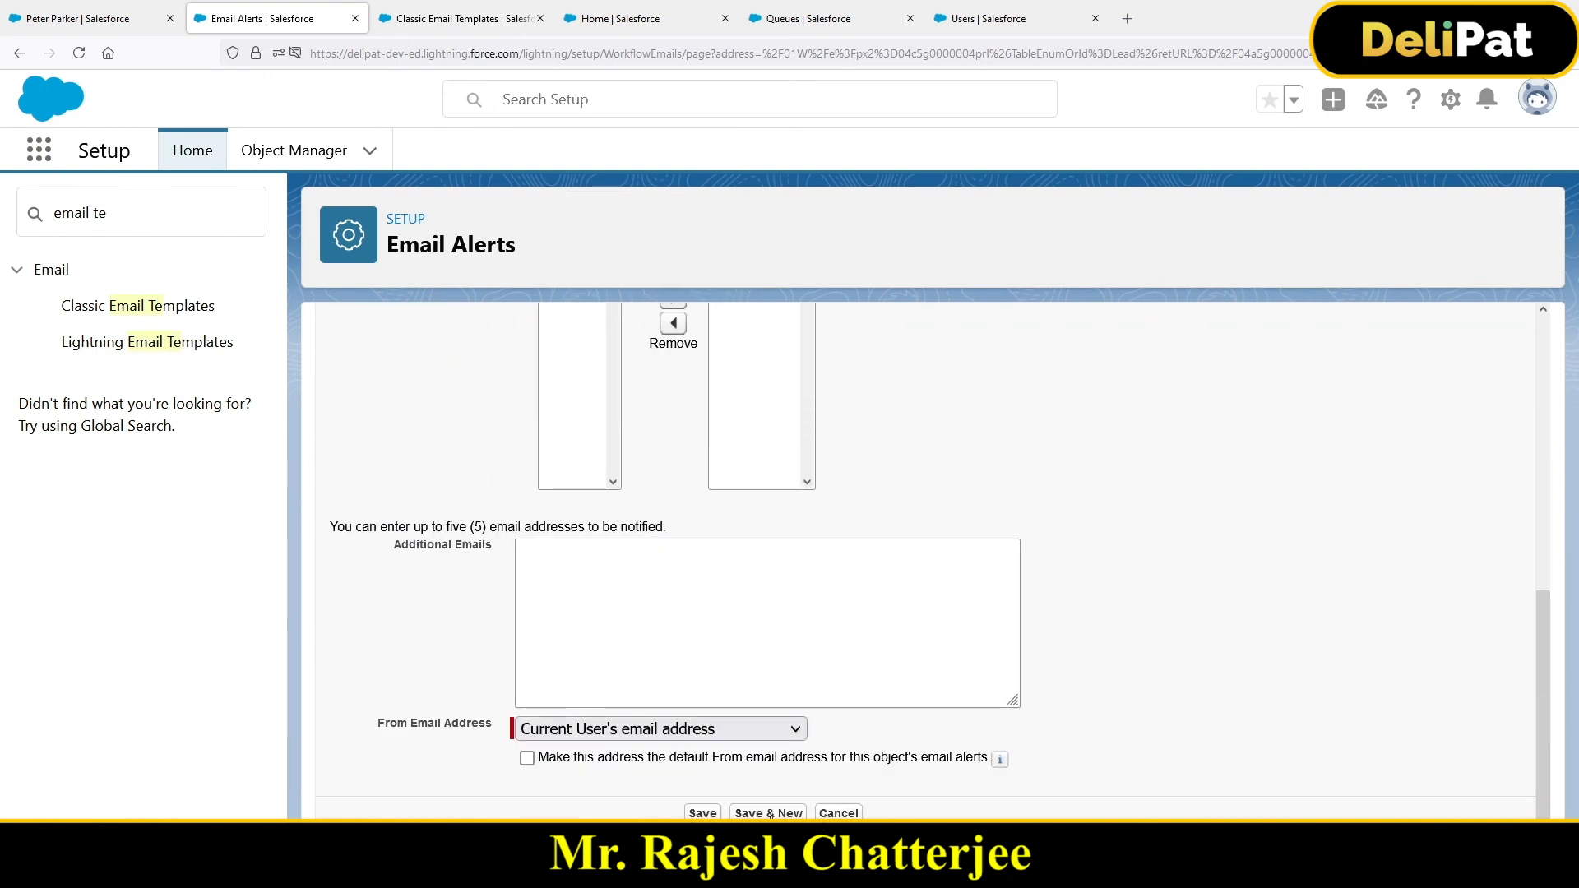
pyautogui.click(703, 813)
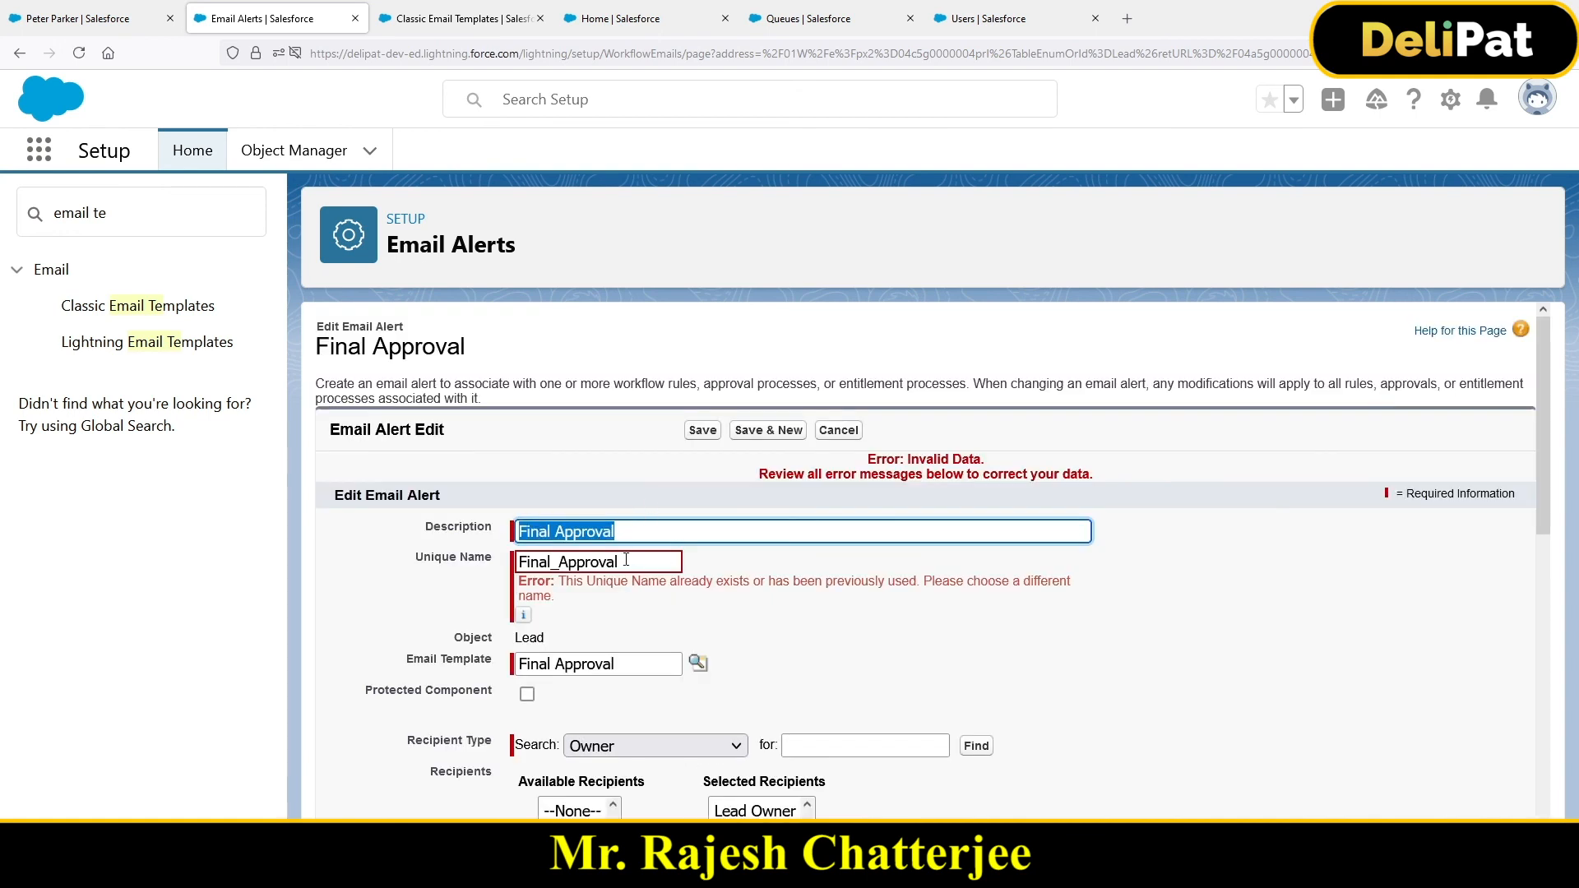
# Append V1 to the alert's unique name Final_Approval and save the email alert
pyautogui.click(626, 565)
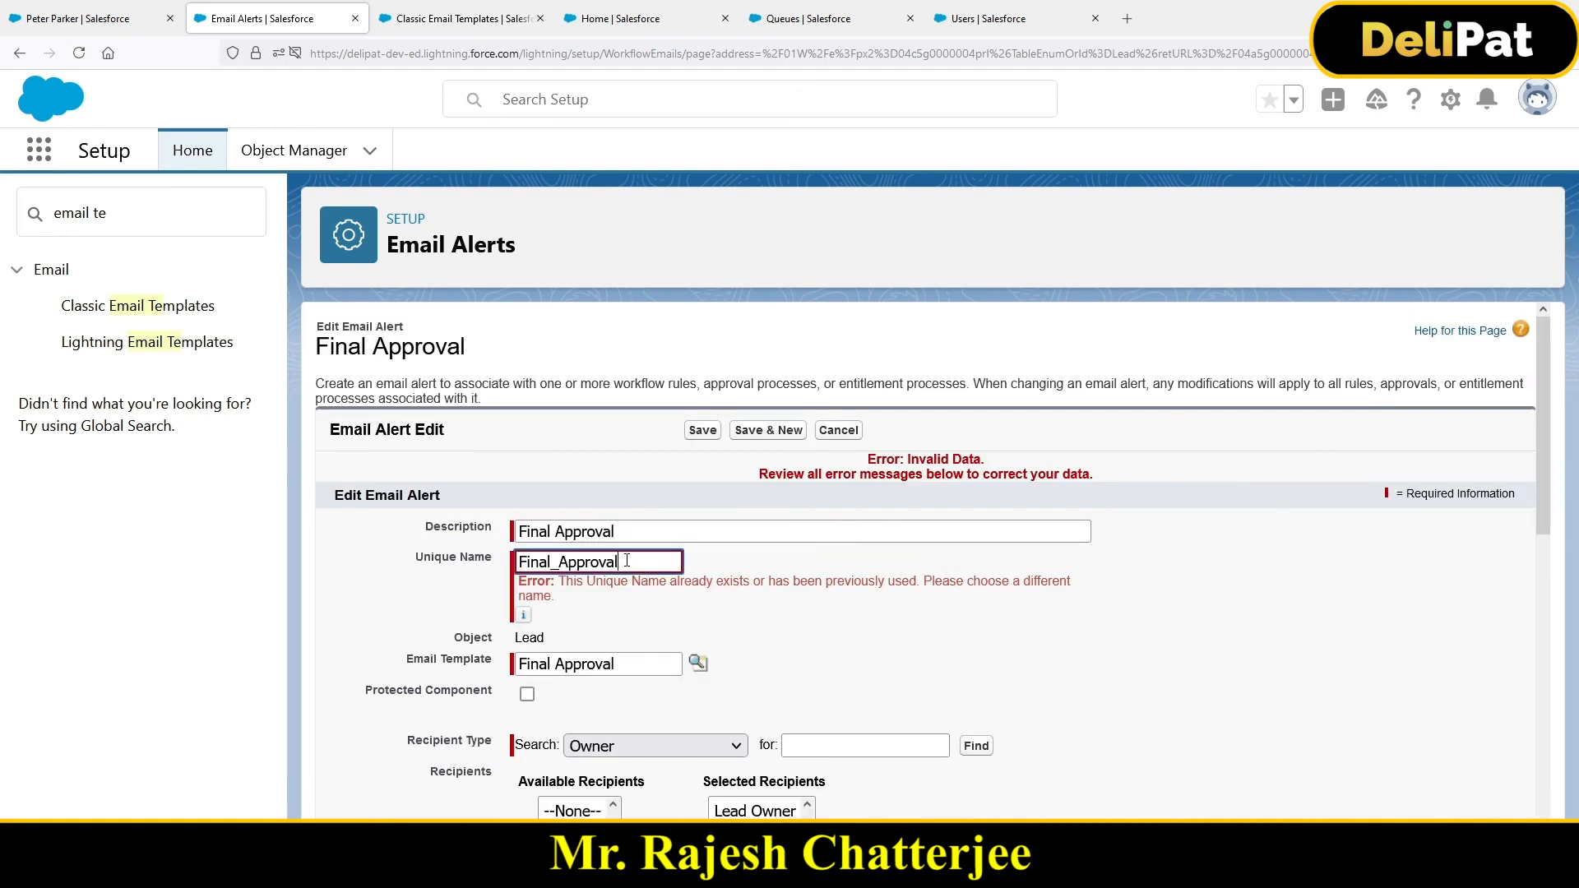
pyautogui.write('V1')
pyautogui.click(703, 430)
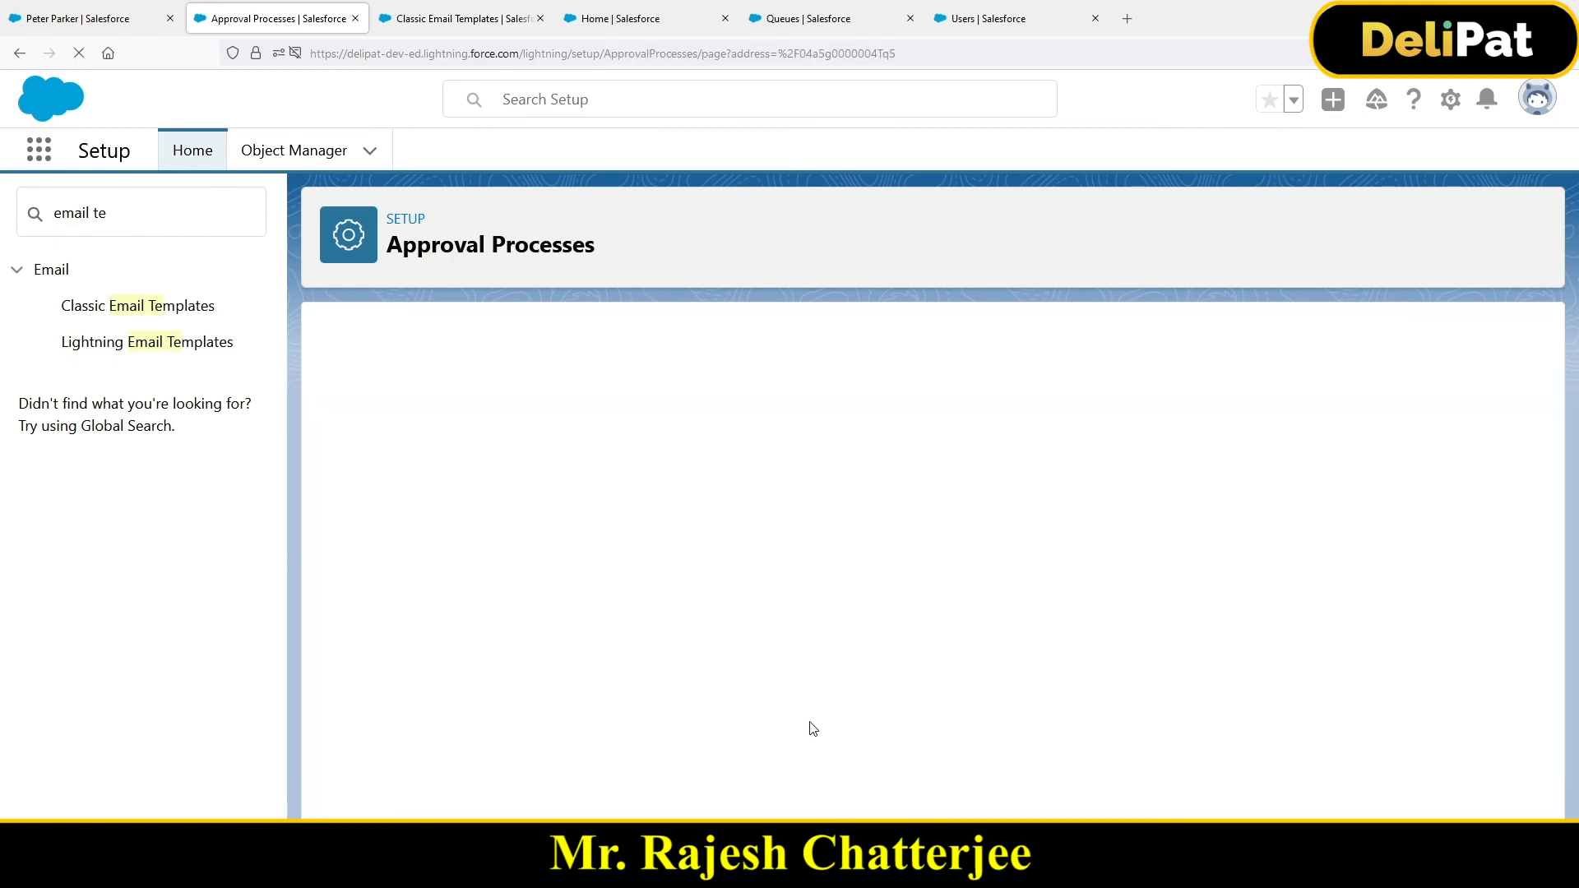
# Show the actions of Step 1 again and start a new email alert under its Rejection Actions
pyautogui.scroll(-3, 725, 670)
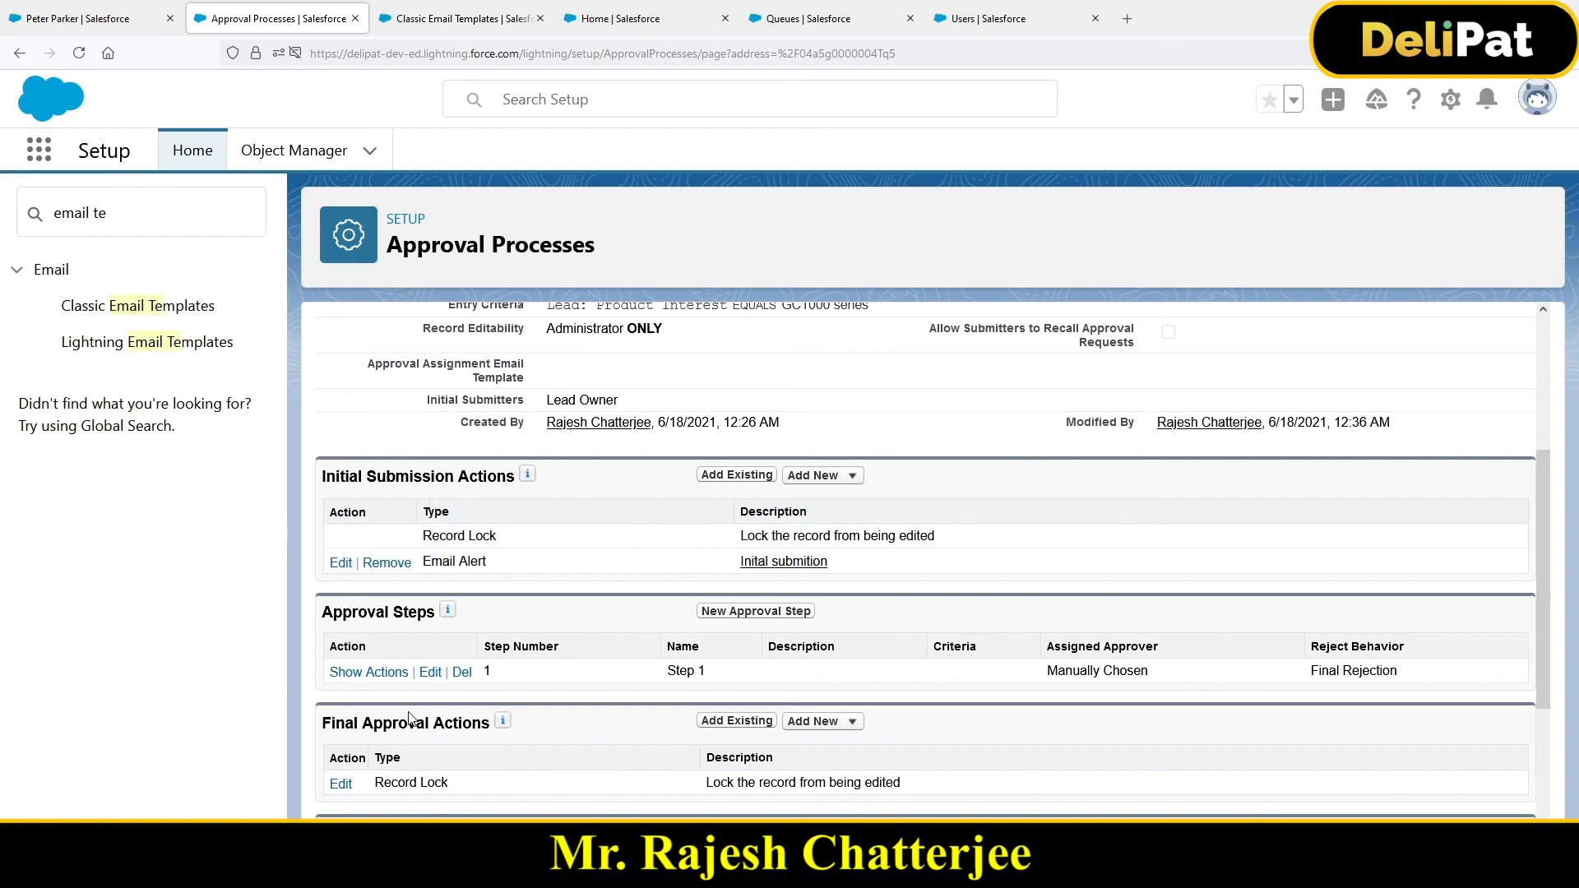
pyautogui.scroll(-2, 409, 712)
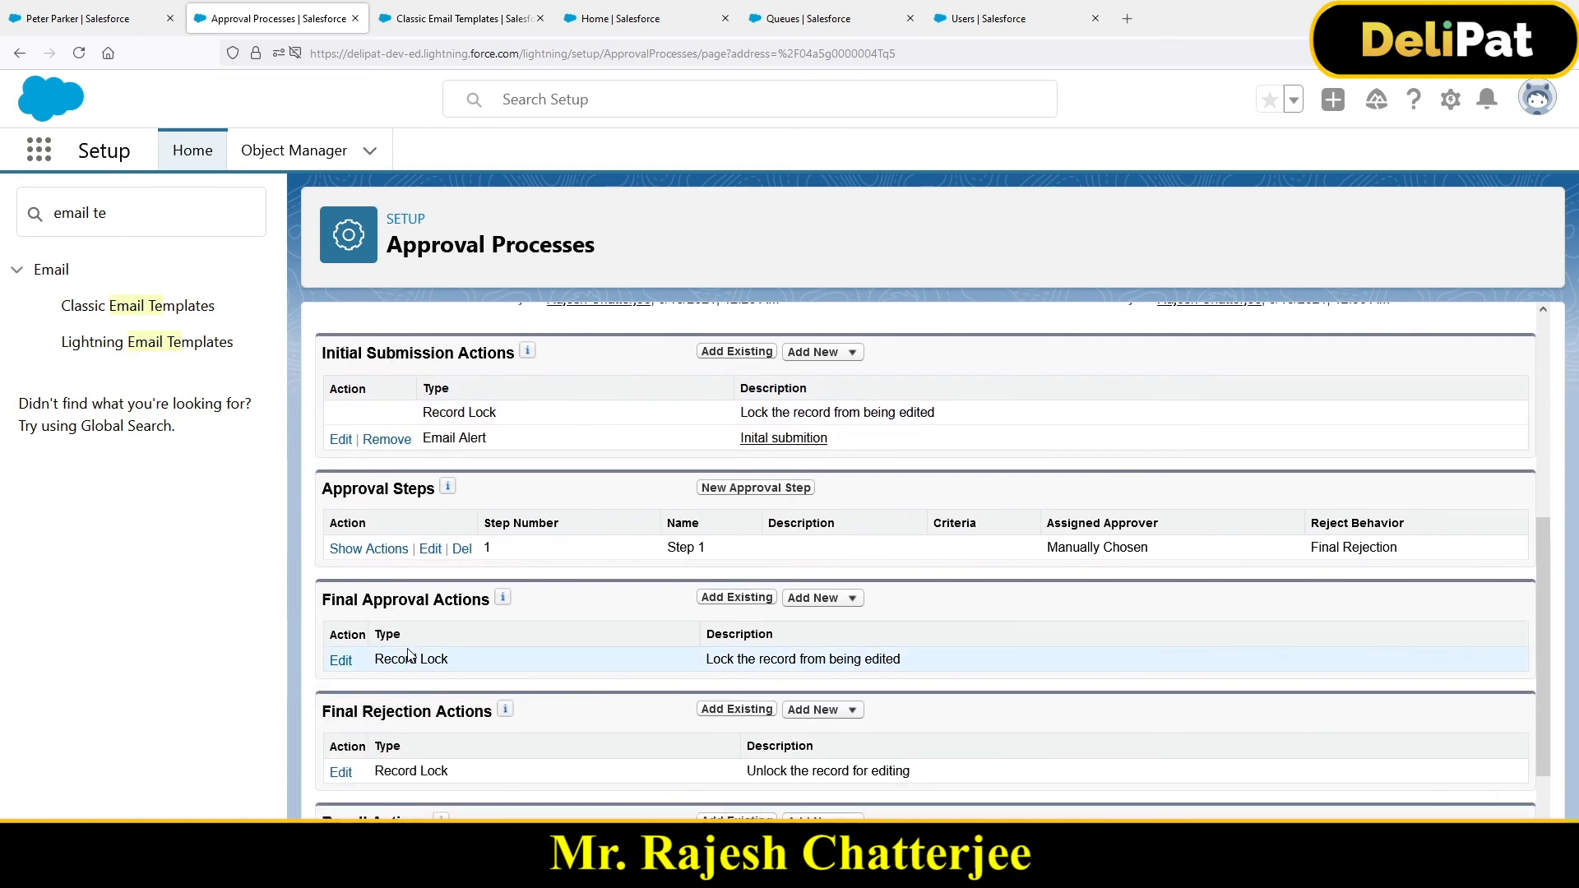
pyautogui.click(359, 549)
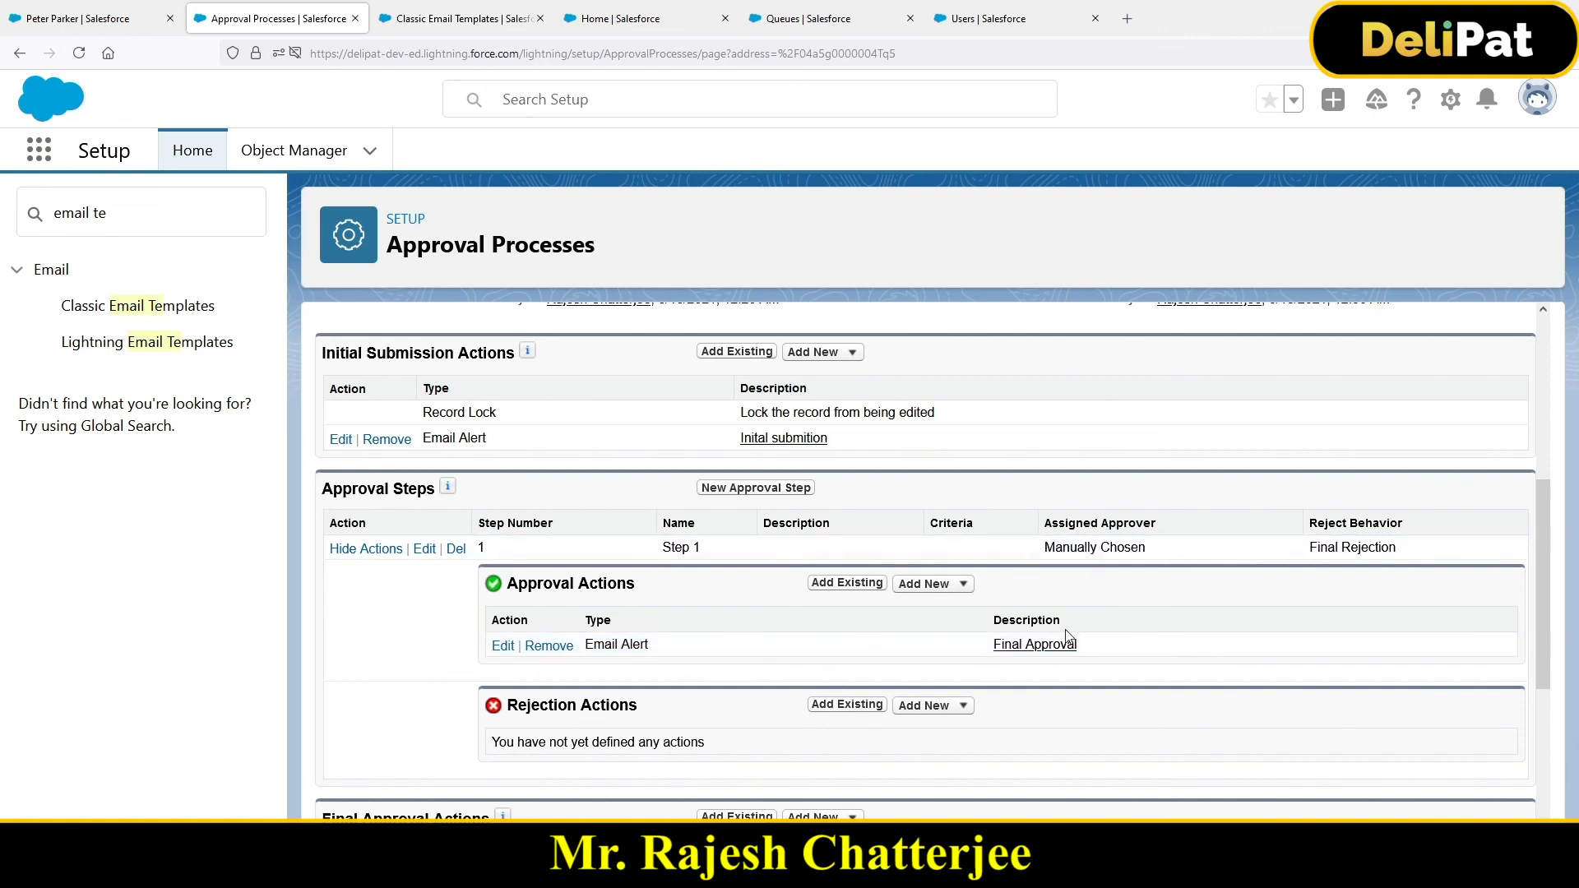
pyautogui.click(937, 705)
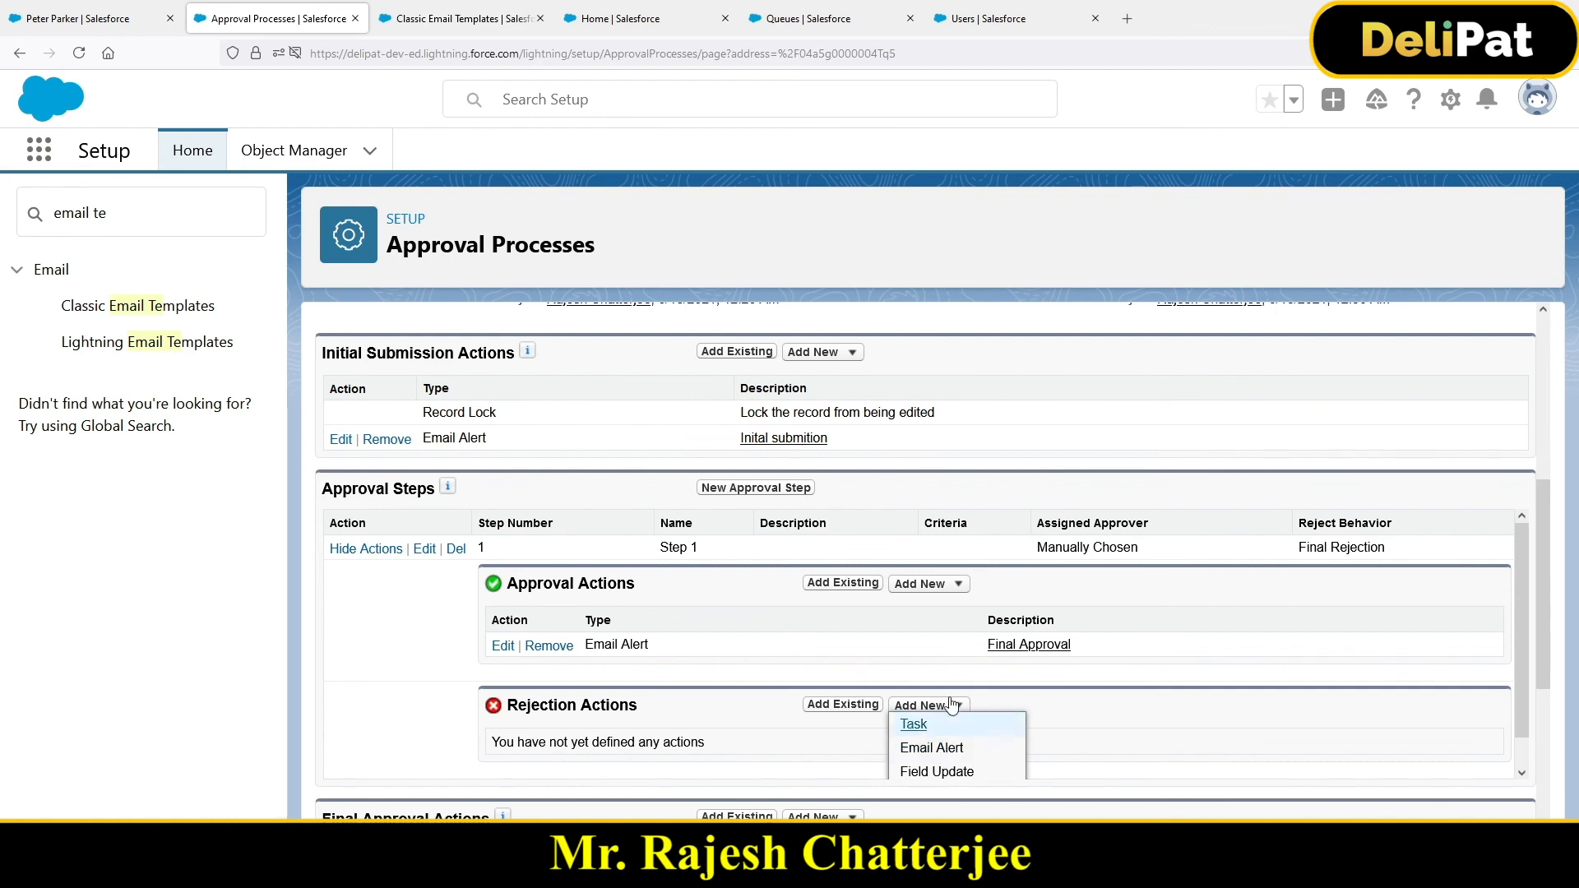
pyautogui.scroll(-3, 934, 724)
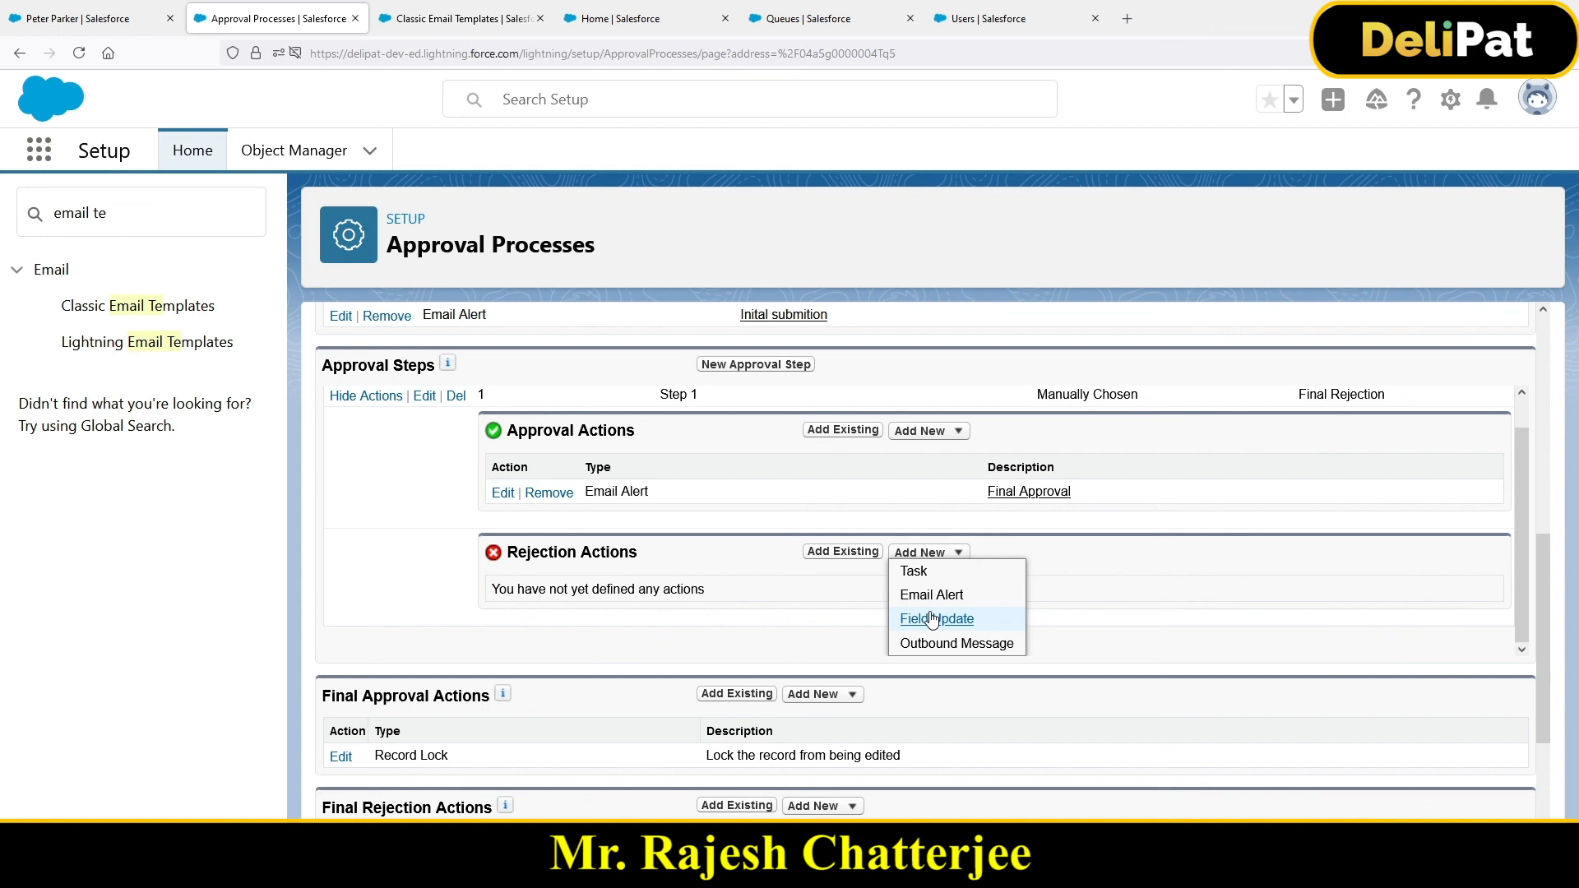
pyautogui.click(932, 596)
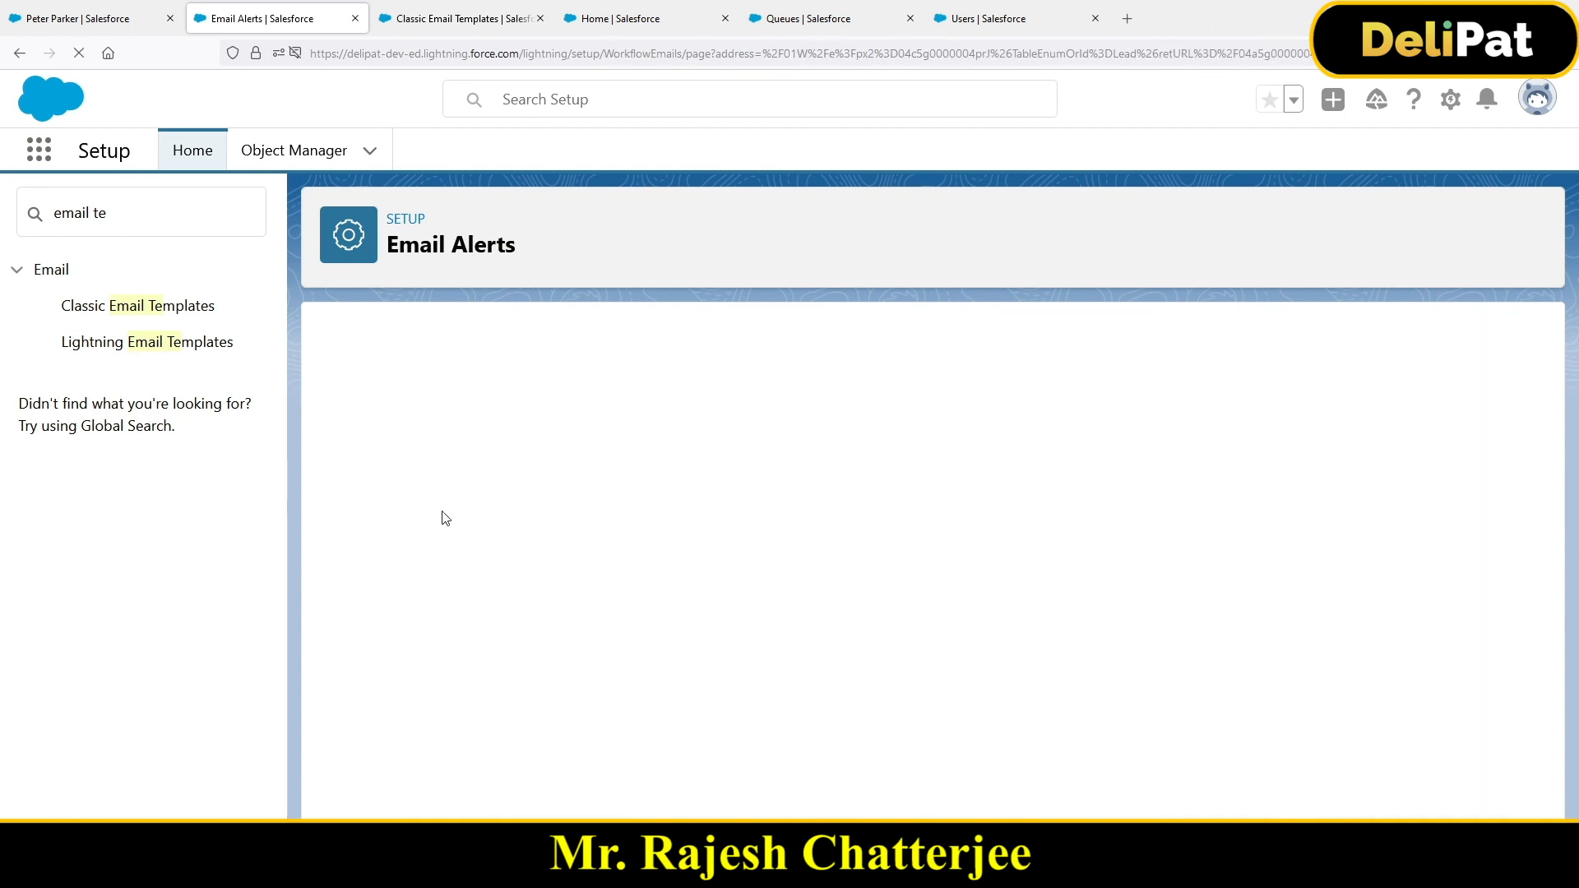
# Describe the alert as "Final Rejection" with the unique name Final_Rejectionv1 and assign the Final Rejection email template
pyautogui.click(523, 491)
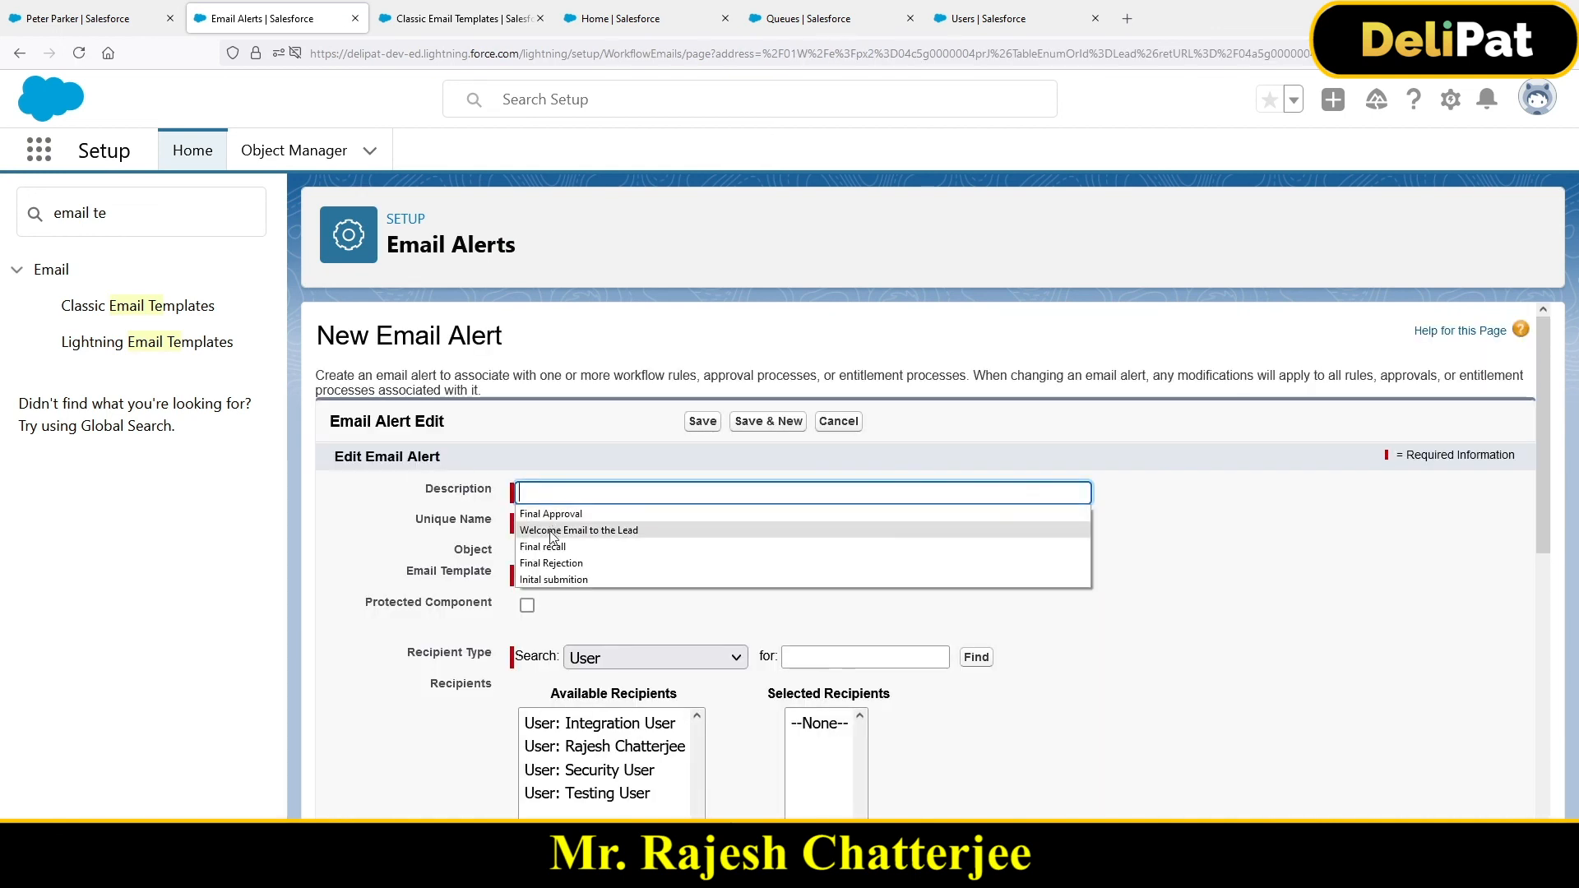
pyautogui.click(551, 563)
pyautogui.click(596, 524)
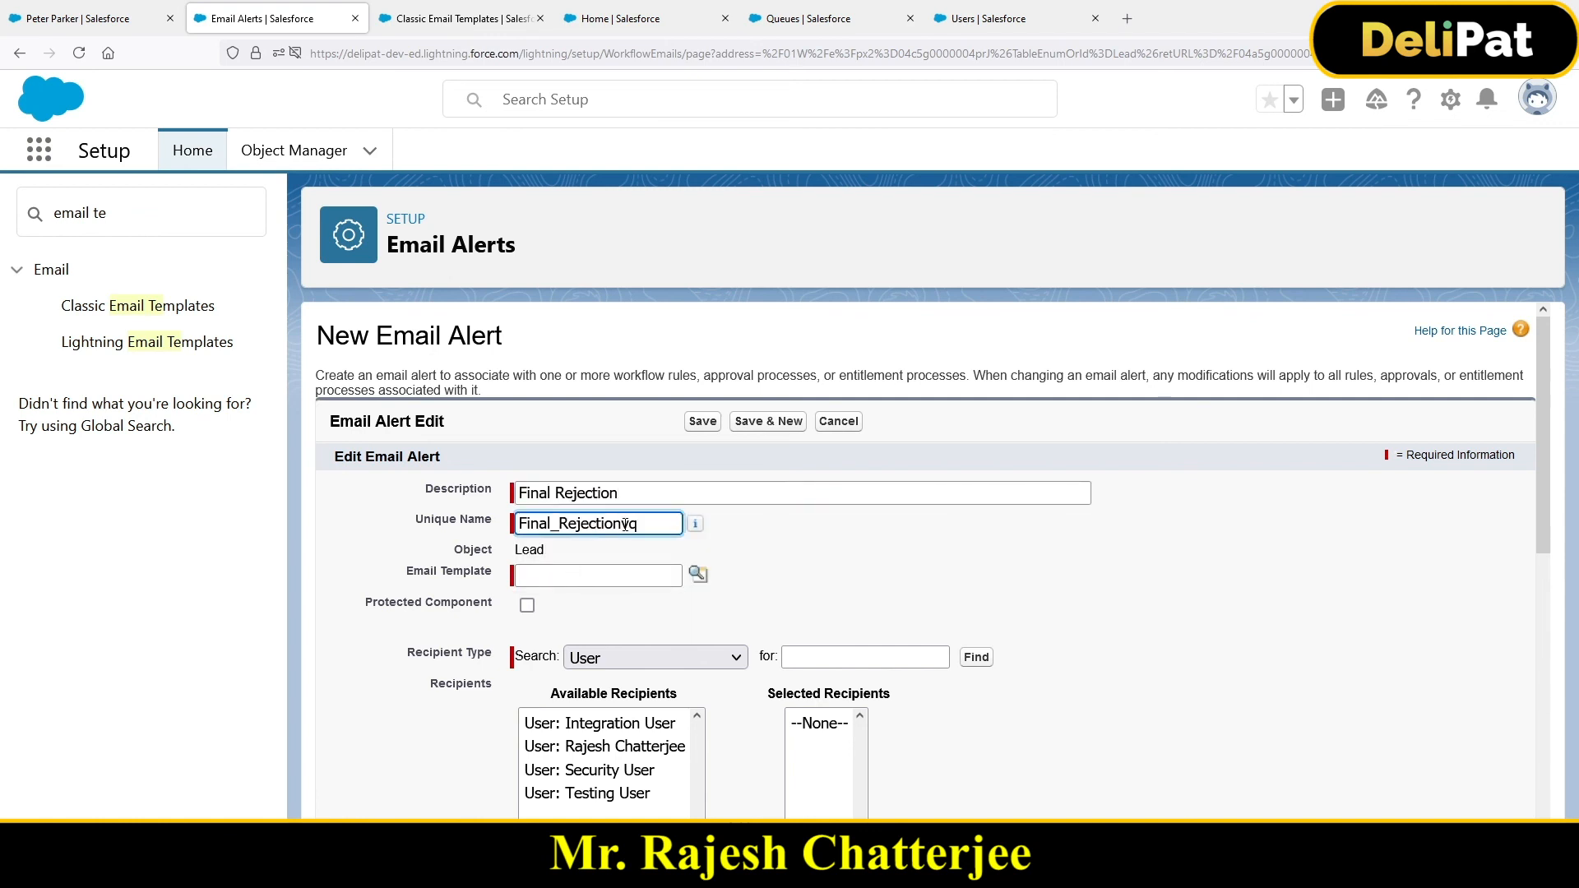
pyautogui.write('v1')
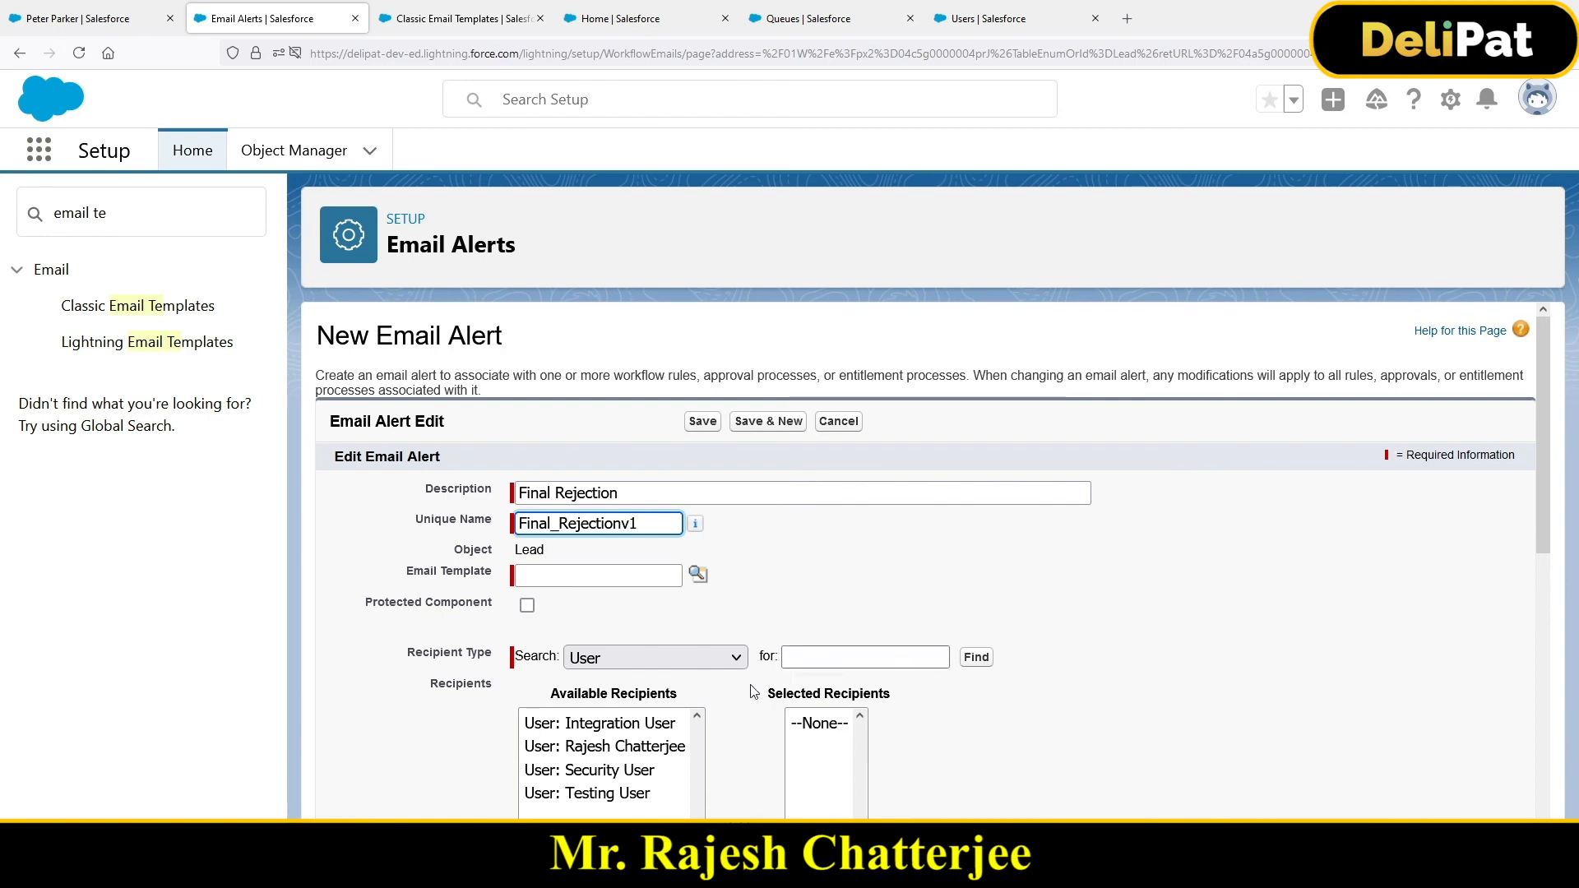
pyautogui.click(693, 578)
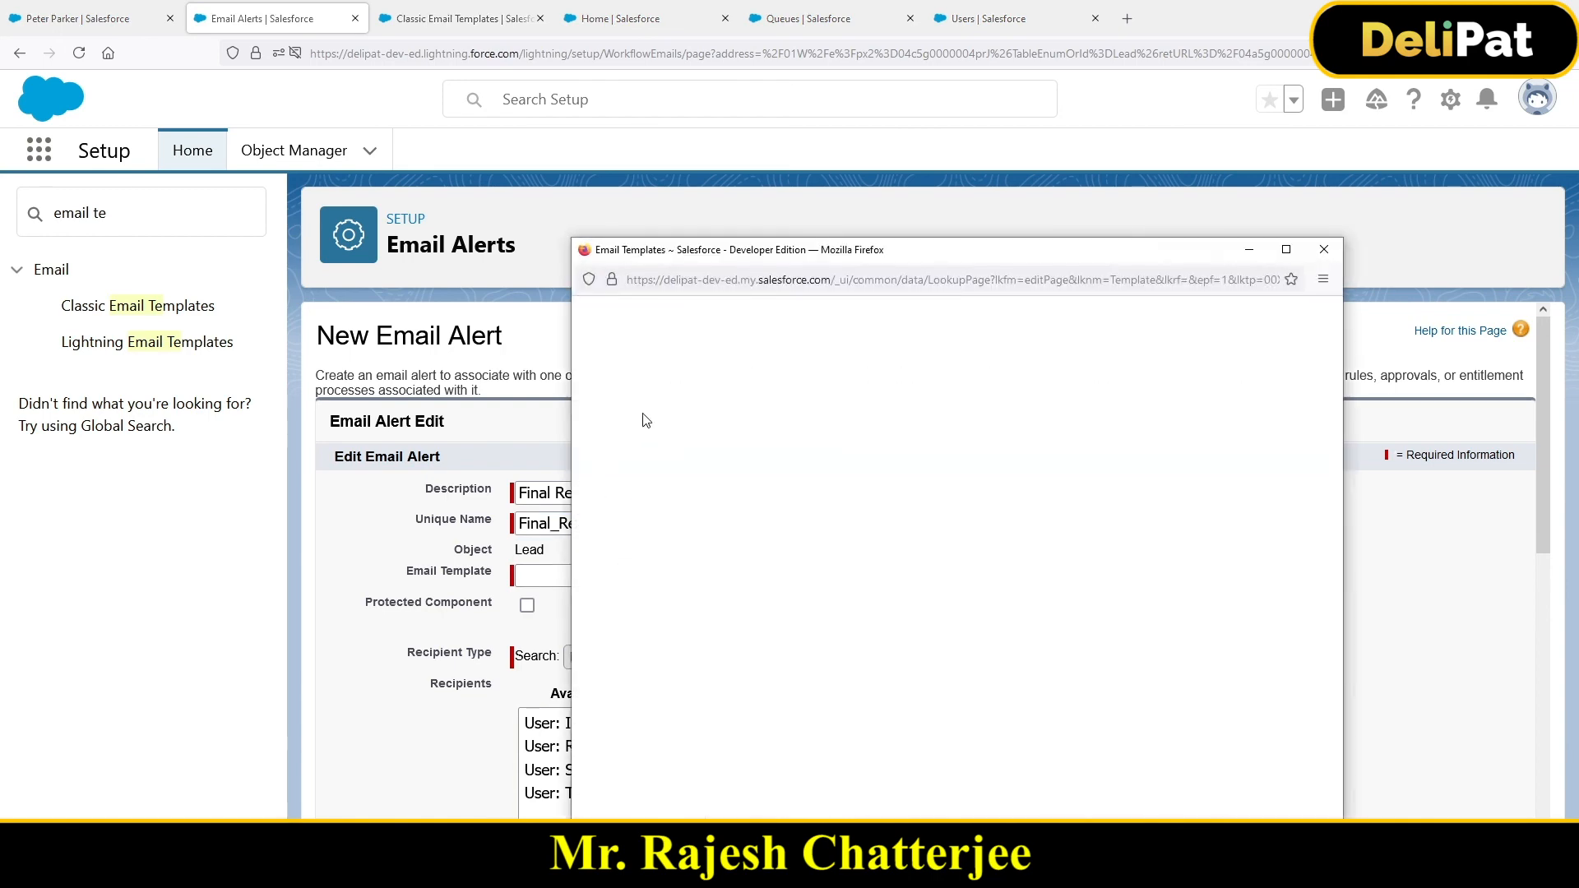
pyautogui.click(619, 499)
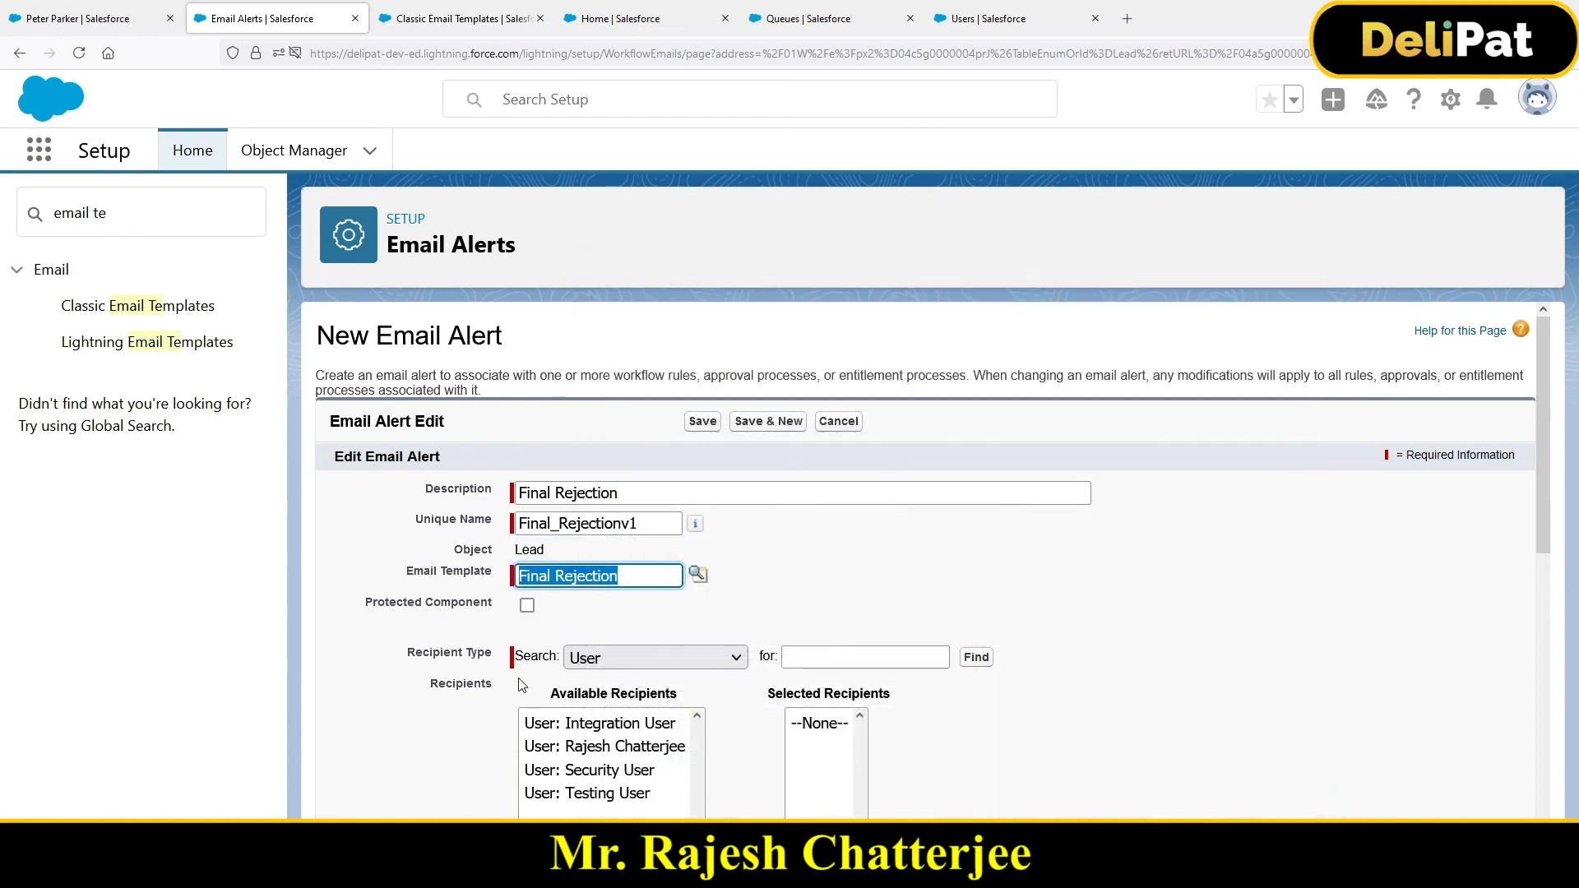
# Add the Lead Owner as the Final Rejection alert's recipient and save the email alert
pyautogui.scroll(-3, 570, 674)
pyautogui.click(610, 535)
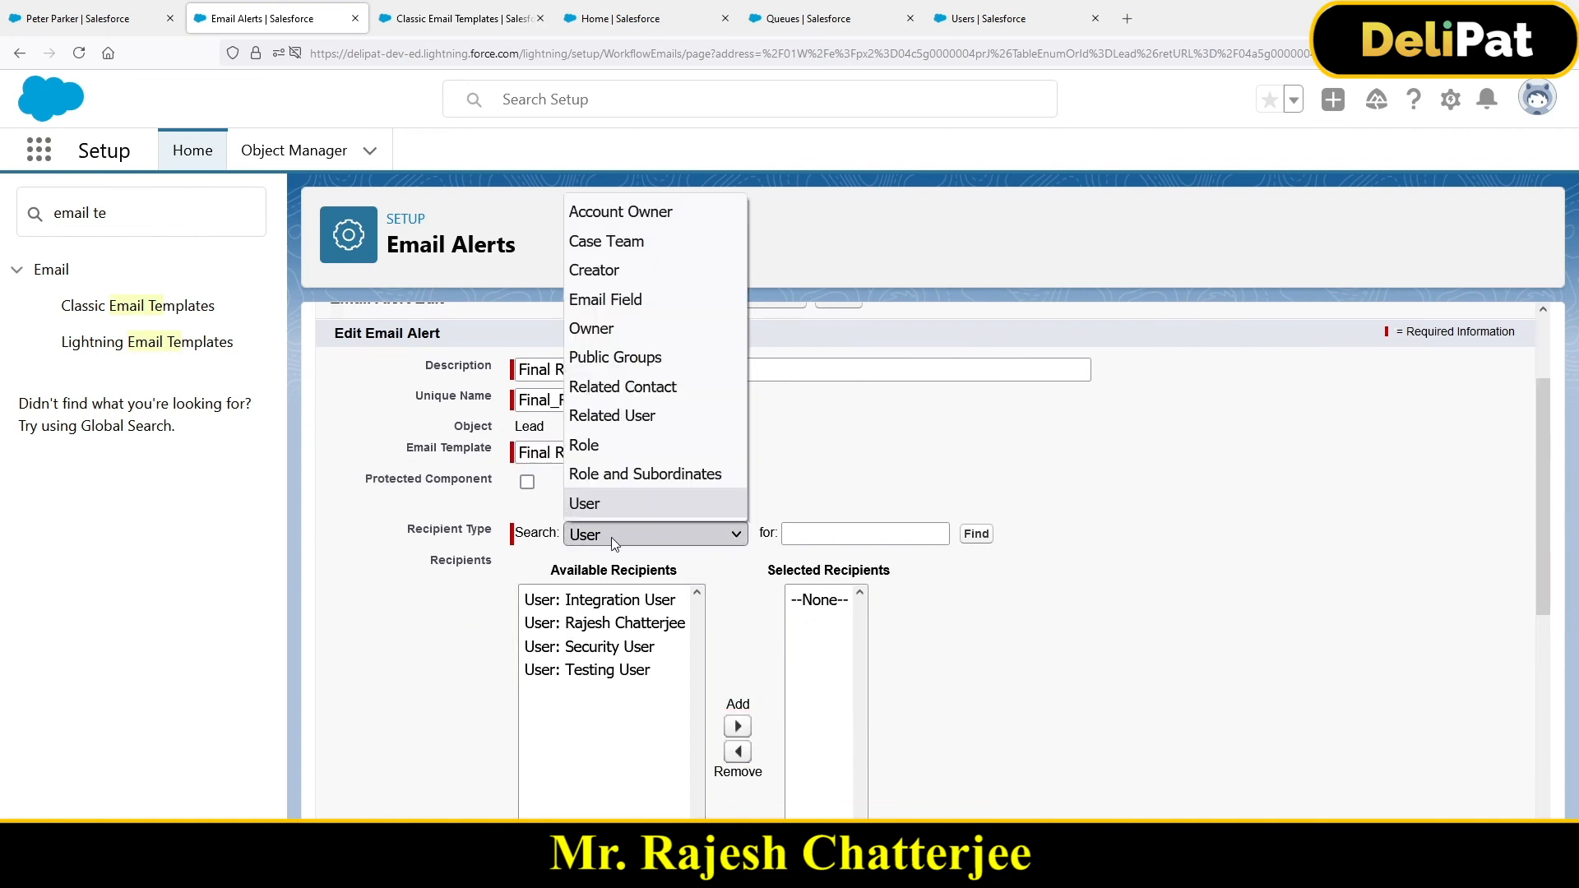
pyautogui.click(592, 329)
pyautogui.click(574, 600)
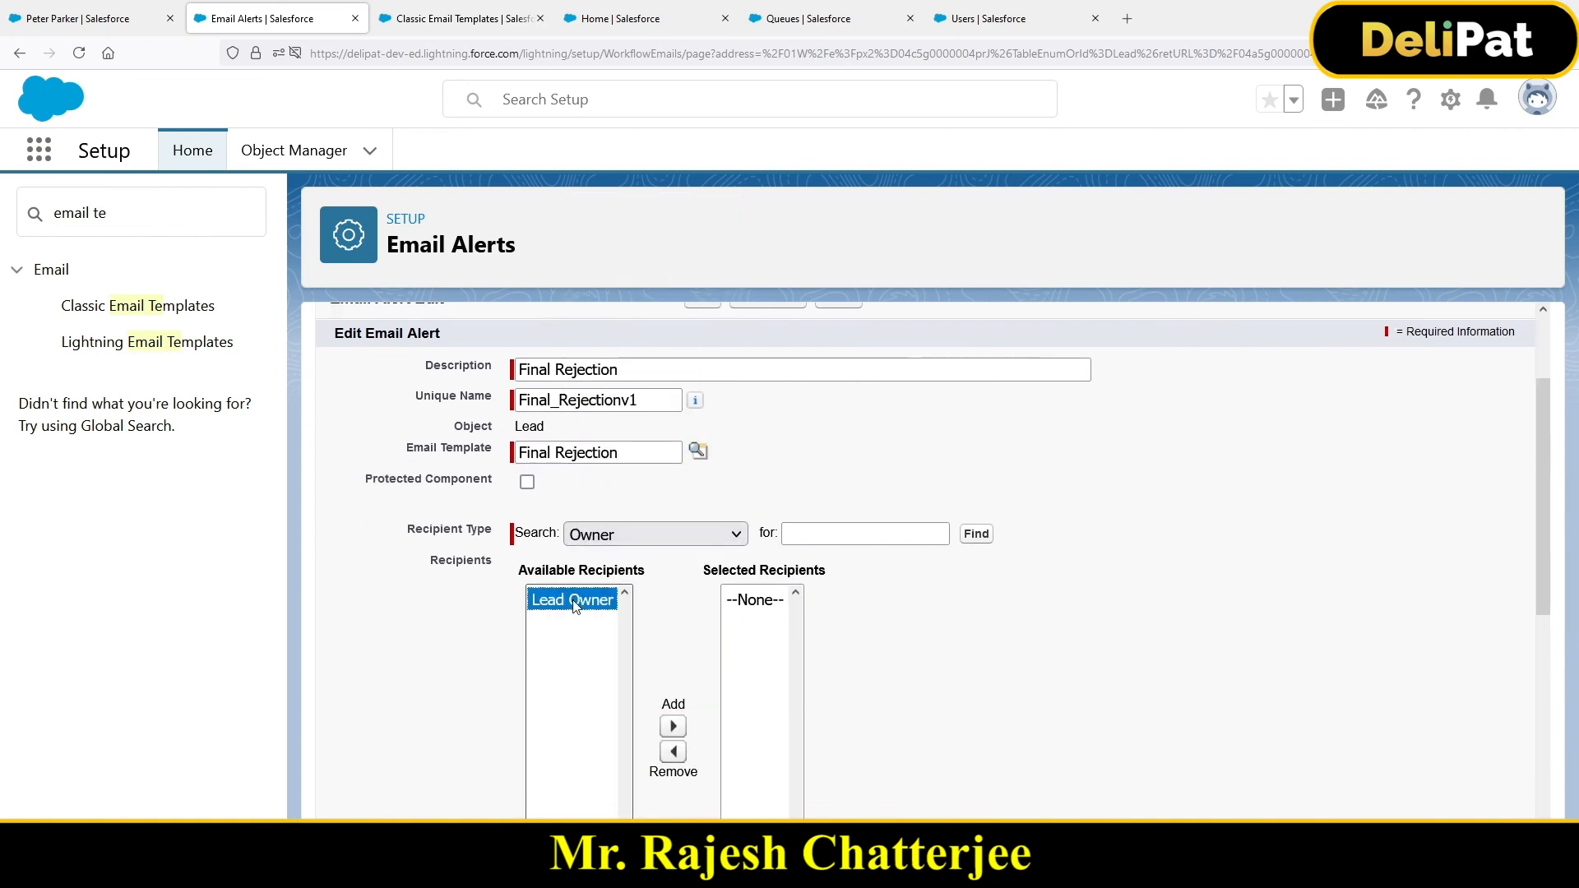
pyautogui.click(673, 726)
pyautogui.scroll(-5, 1053, 621)
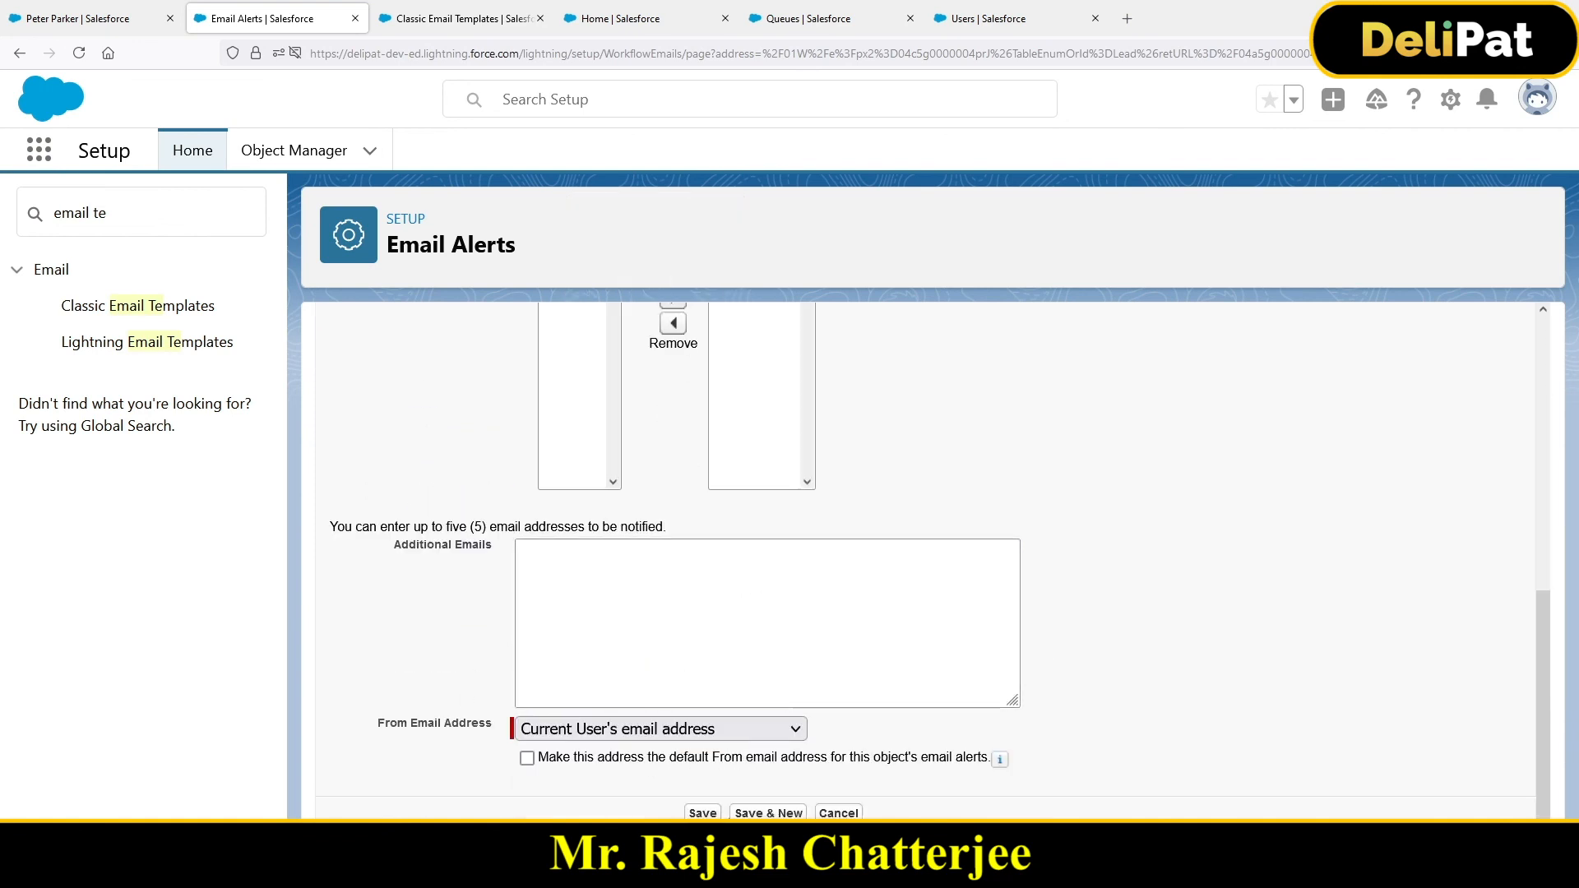
pyautogui.click(712, 813)
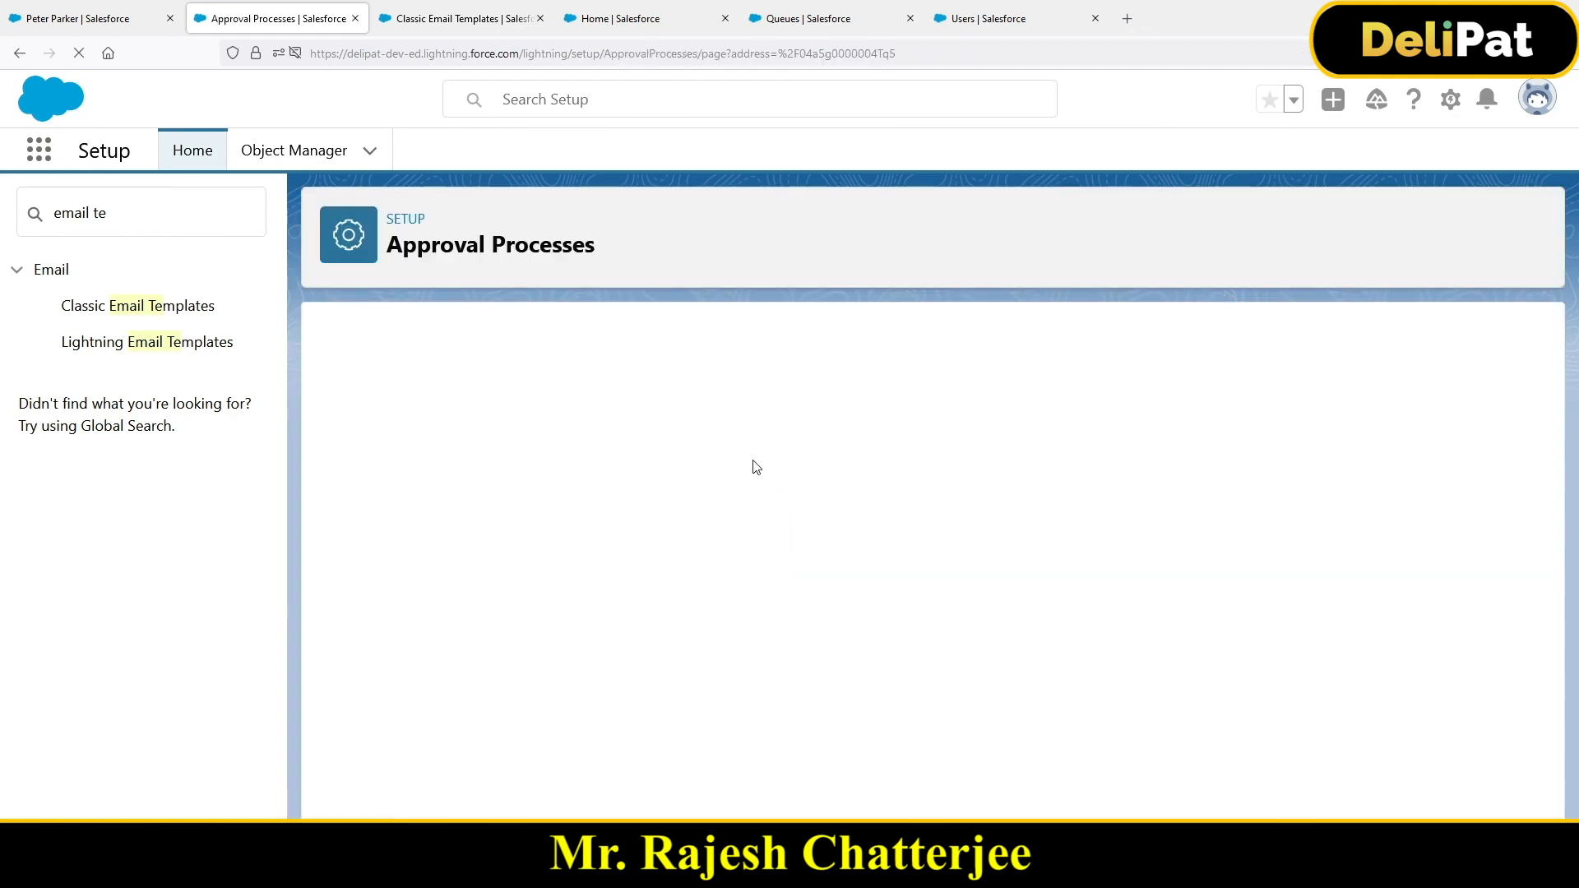
# Start a new email alert under the approval process's Recall Actions
pyautogui.scroll(-5, 675, 559)
pyautogui.scroll(3, 642, 600)
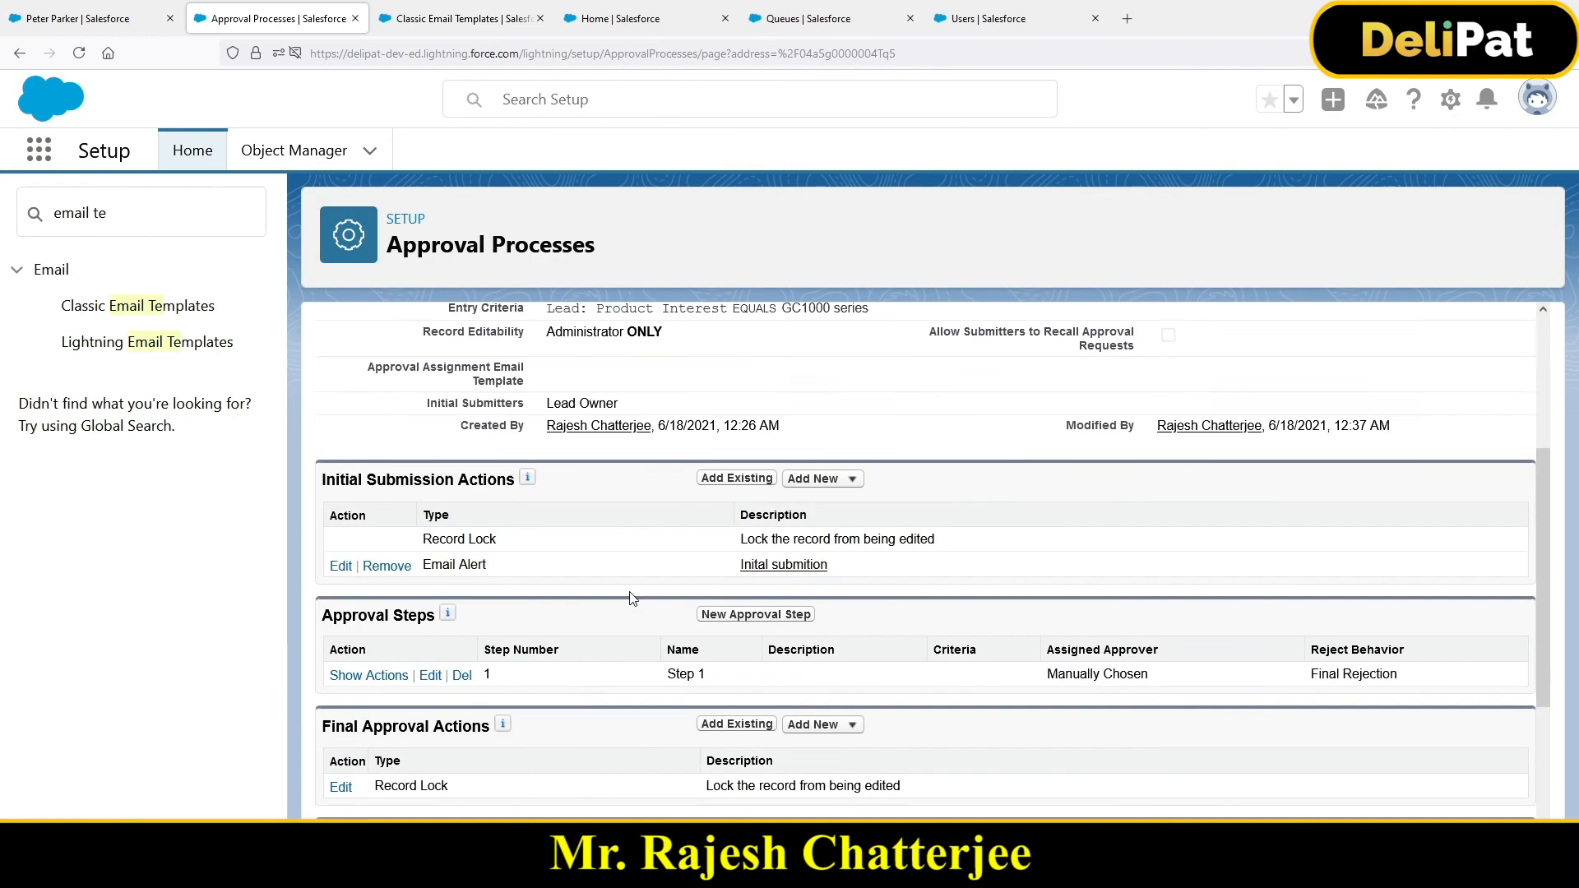
pyautogui.scroll(-4, 613, 597)
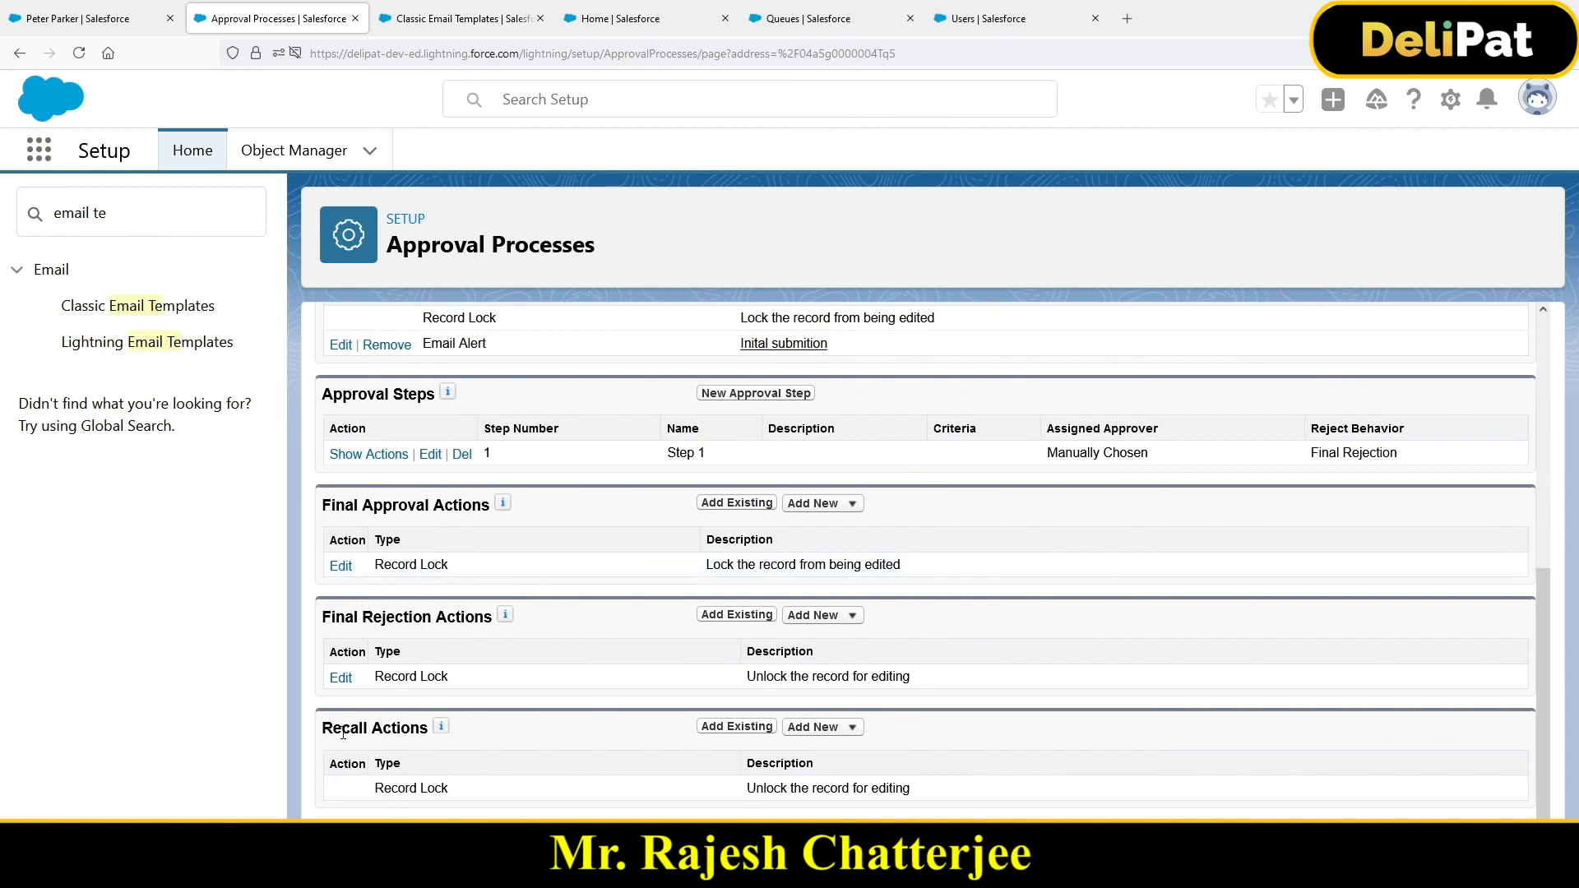
pyautogui.moveTo(342, 733); pyautogui.dragTo(422, 718)
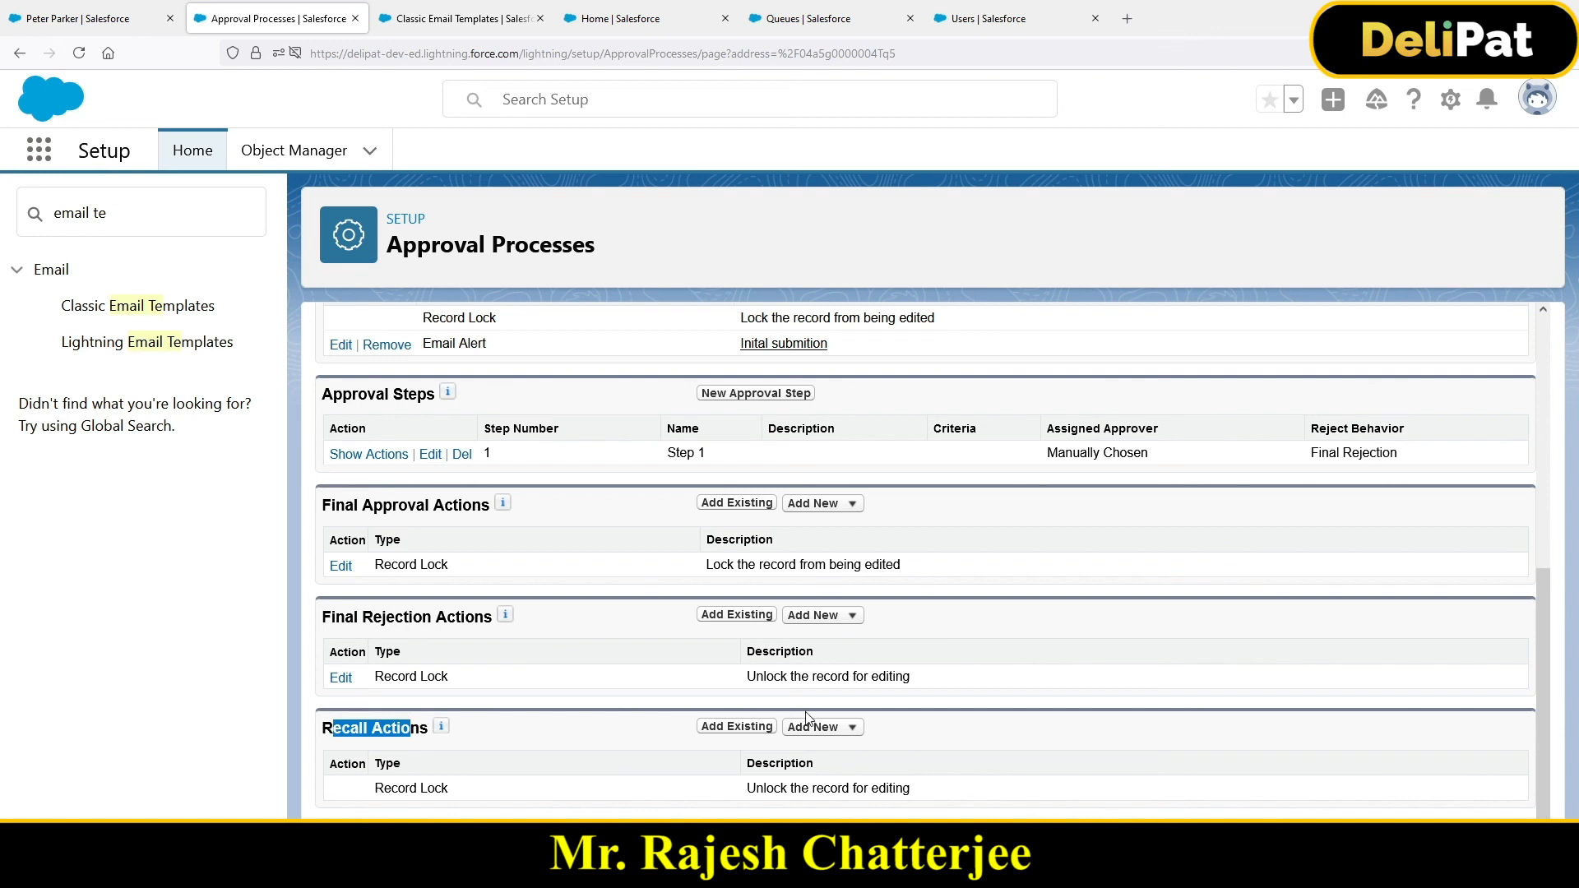
pyautogui.click(835, 735)
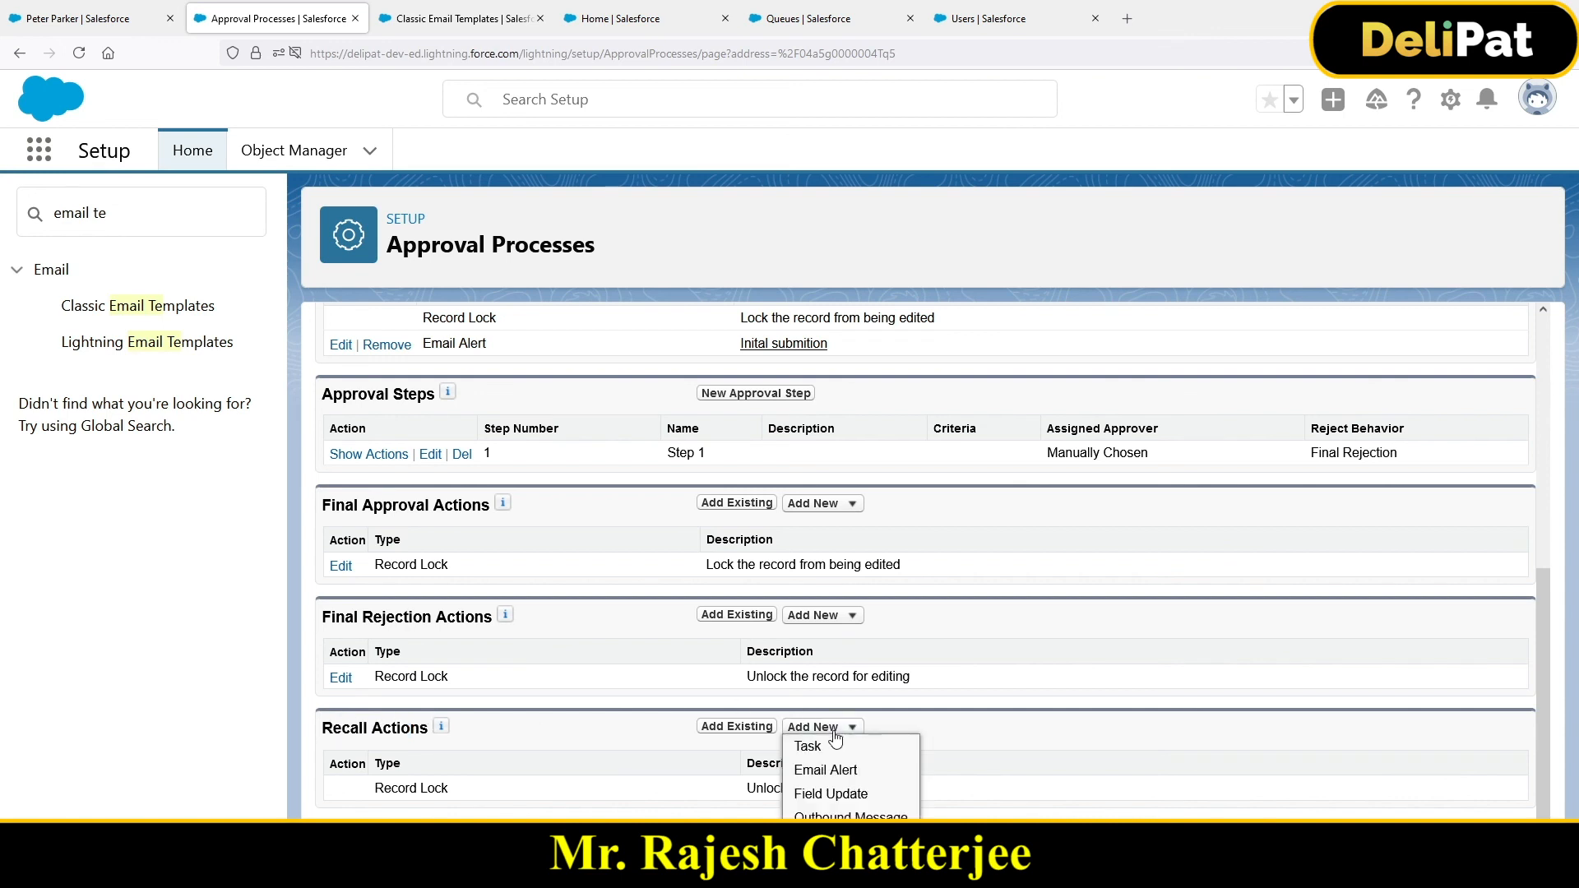
pyautogui.click(838, 777)
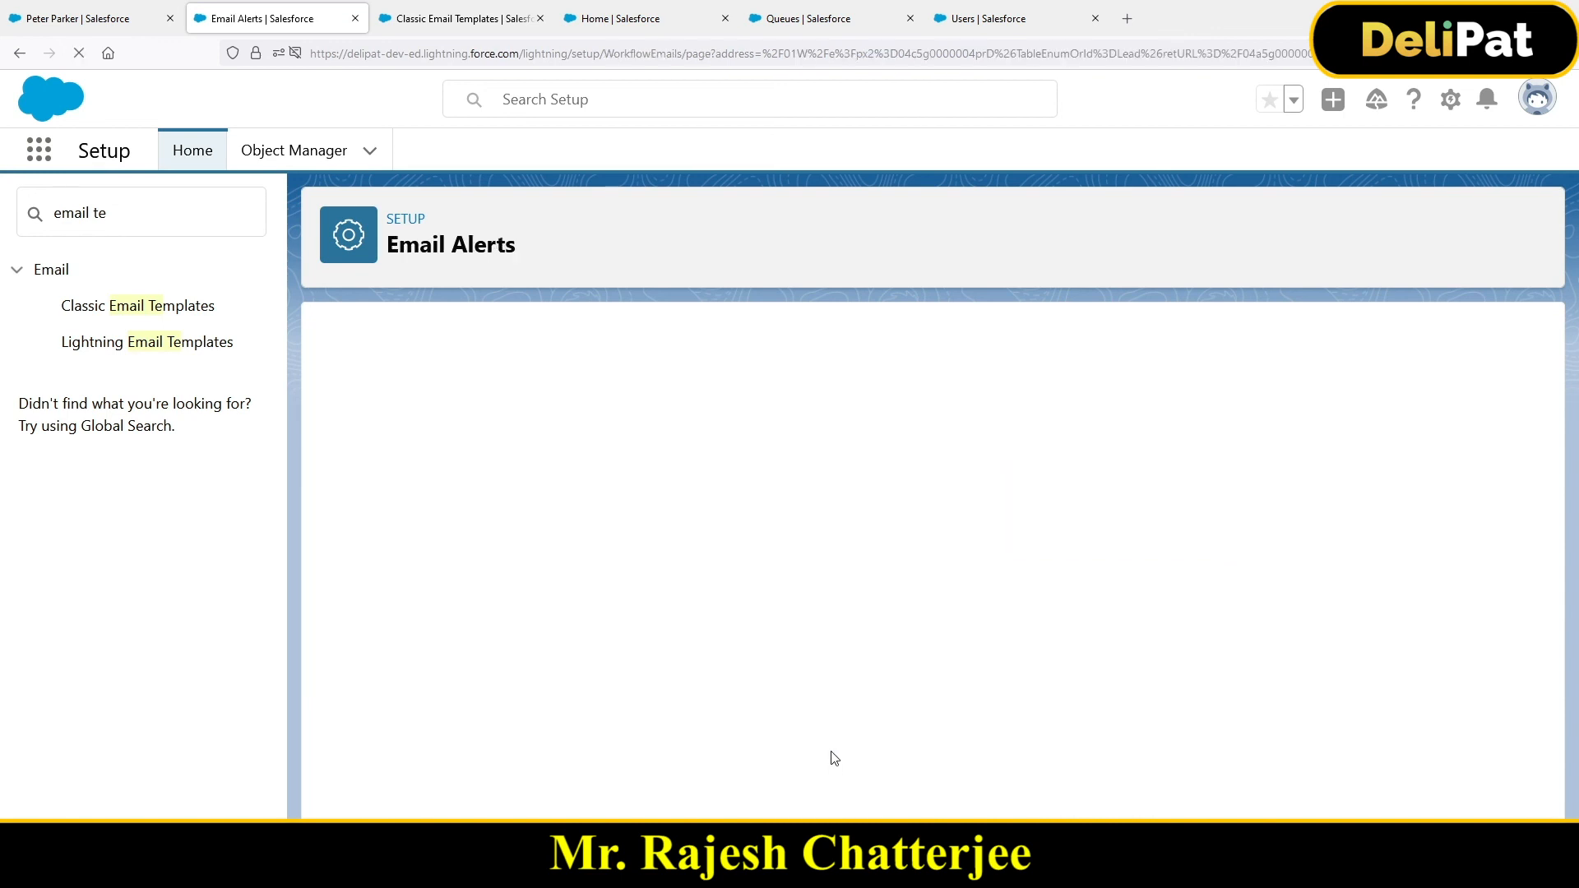
# Describe the alert as "Final recall", let the unique name fill in, and assign the Final Recall email template
pyautogui.click(587, 490)
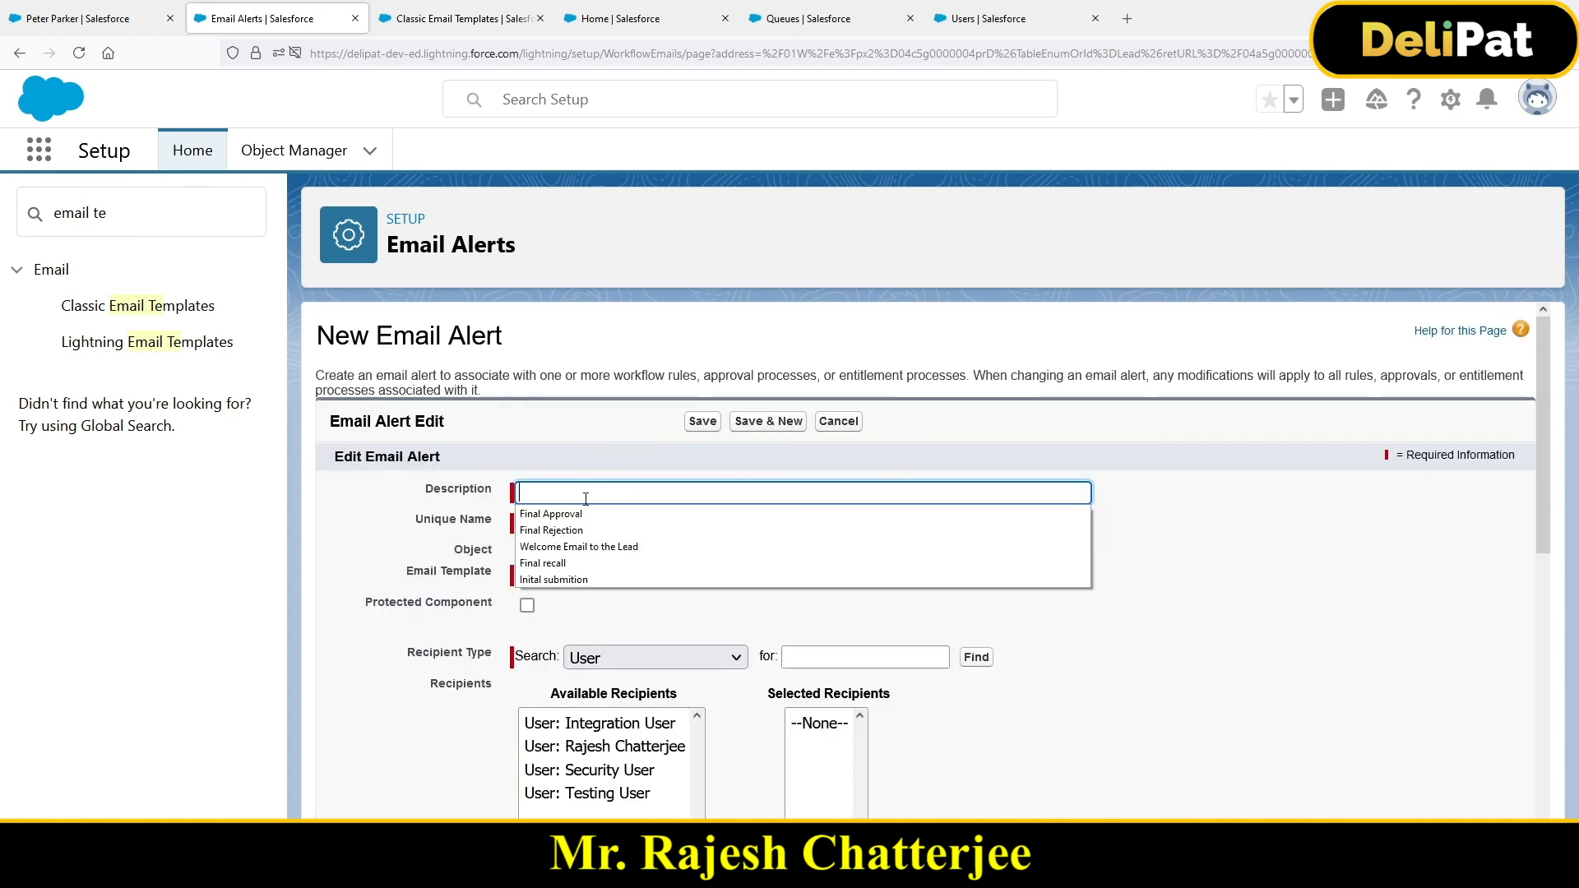
pyautogui.click(586, 564)
pyautogui.click(606, 576)
pyautogui.click(697, 574)
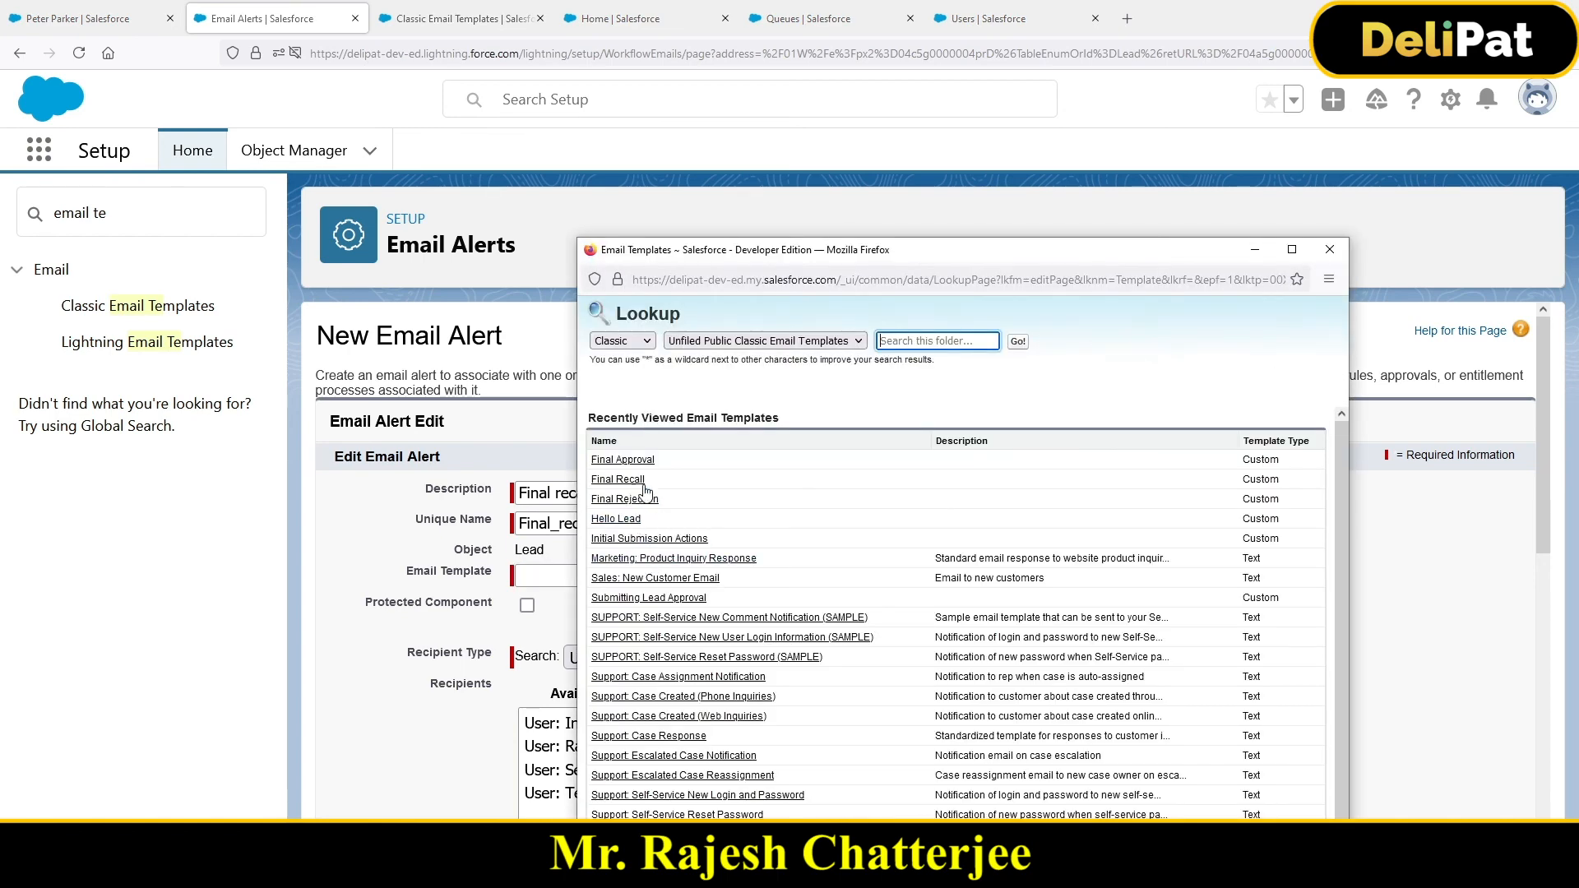
pyautogui.click(634, 480)
# Add the Lead Owner as the Final recall alert's recipient and try to save the alert
pyautogui.scroll(-3, 685, 529)
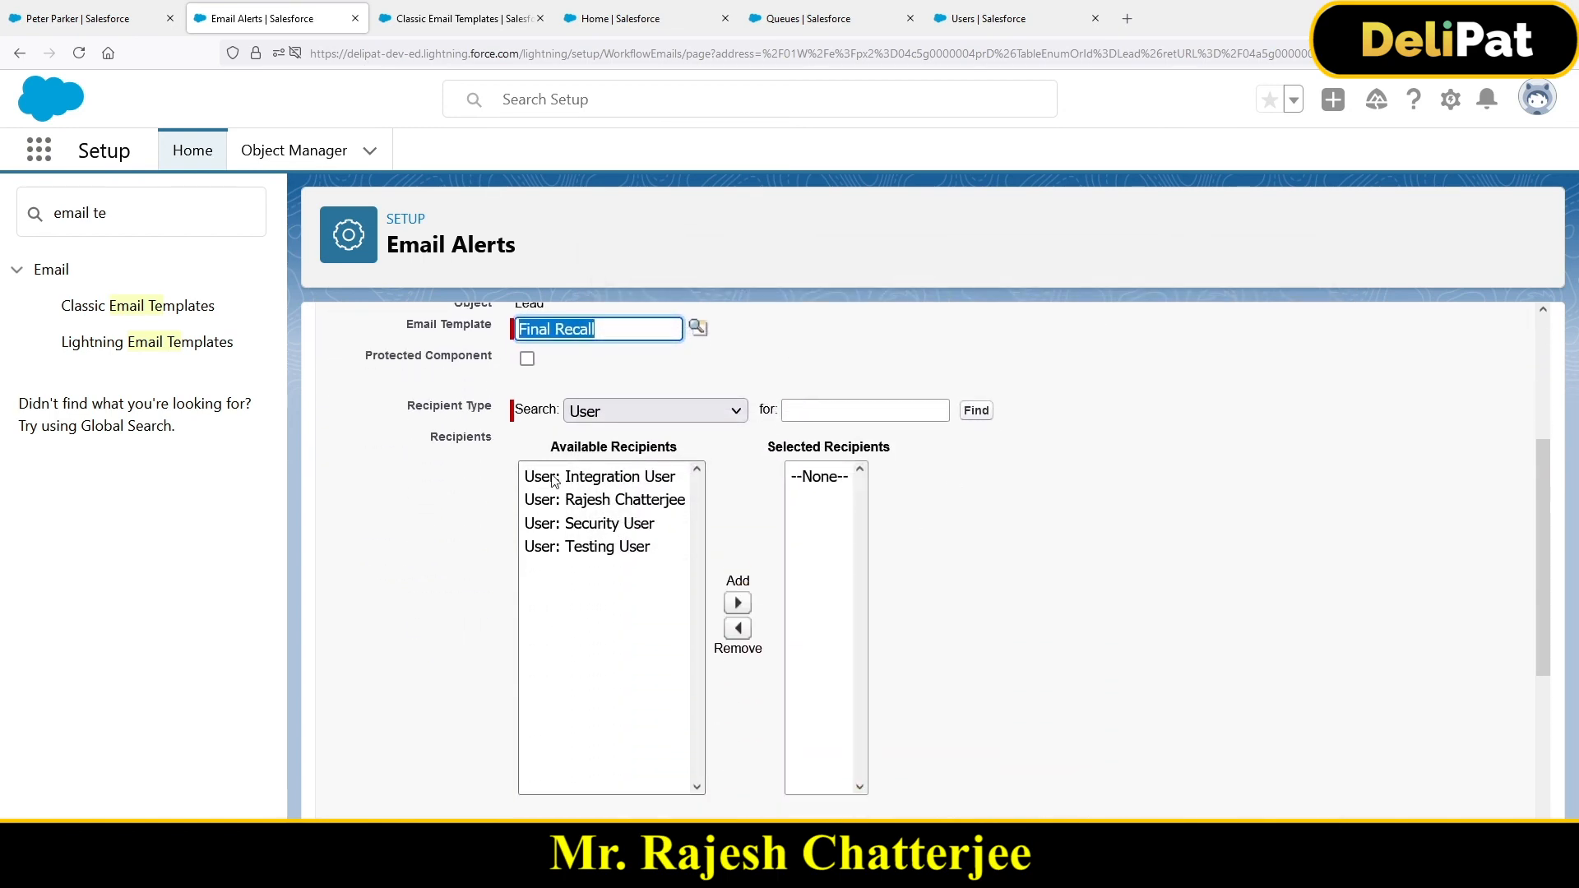
pyautogui.click(617, 411)
pyautogui.click(601, 558)
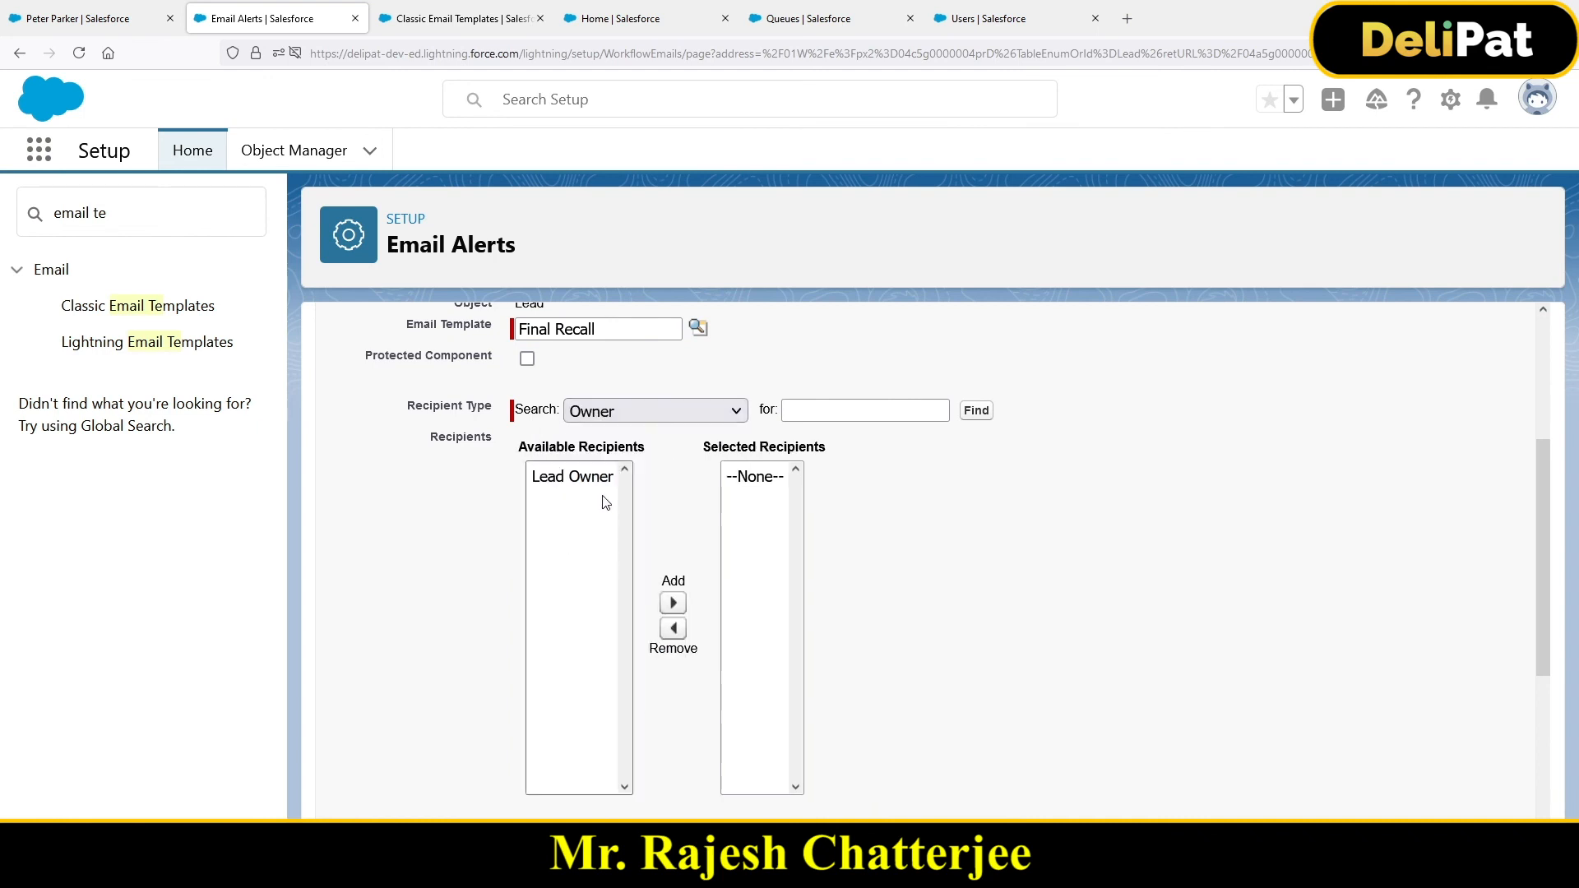
pyautogui.click(603, 481)
pyautogui.click(672, 604)
pyautogui.scroll(-4, 1022, 656)
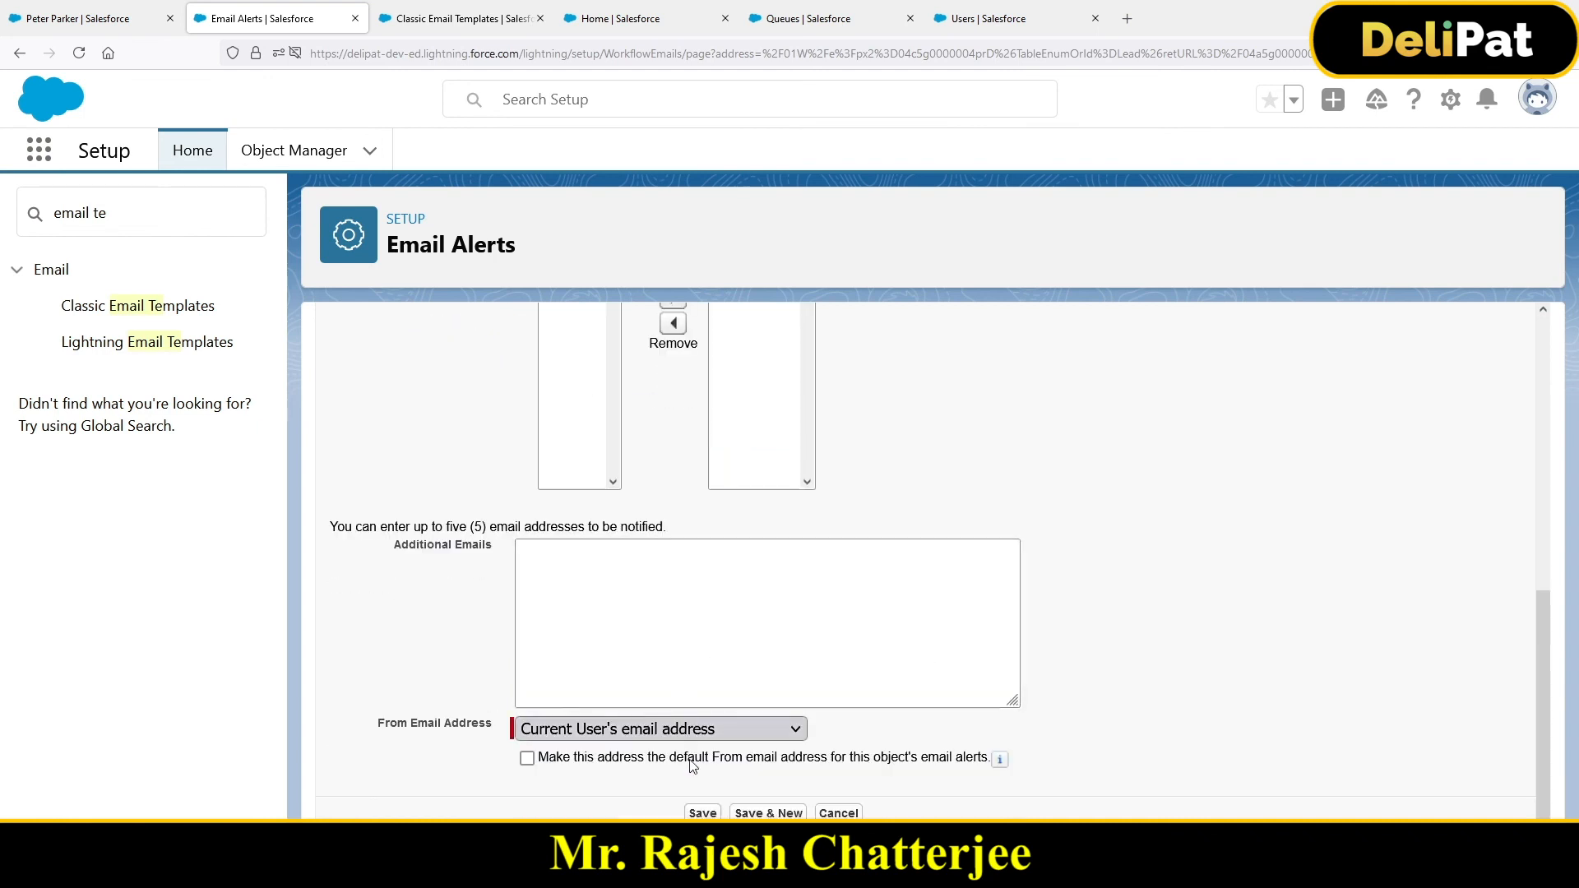
pyautogui.click(705, 812)
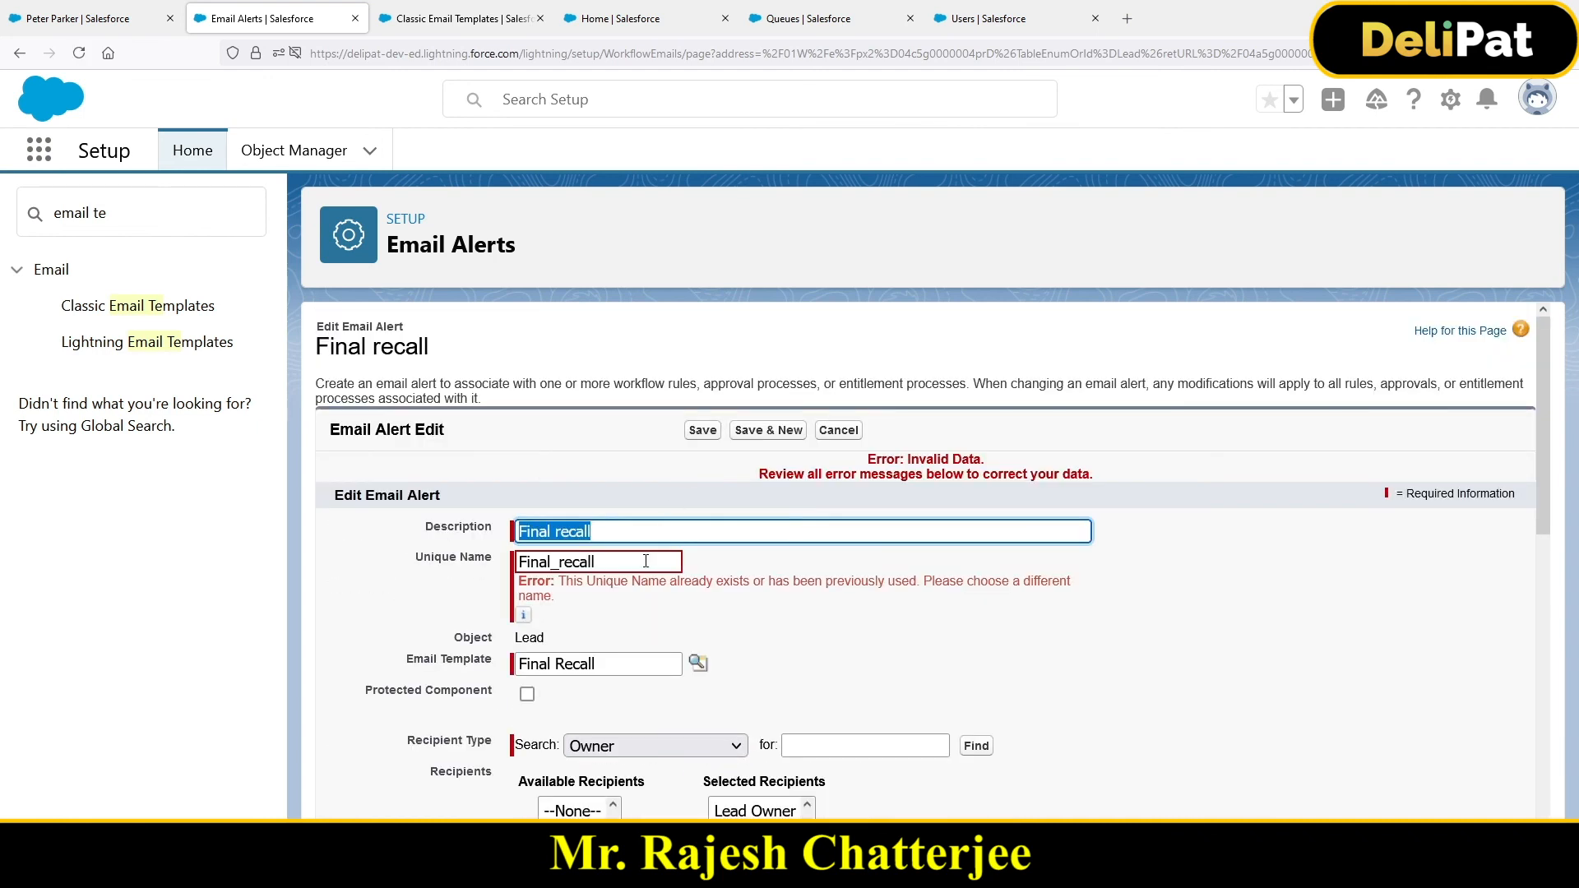
# Append v1 to the alert's unique name Final_recall and save the email alert
pyautogui.click(645, 562)
pyautogui.write('v1')
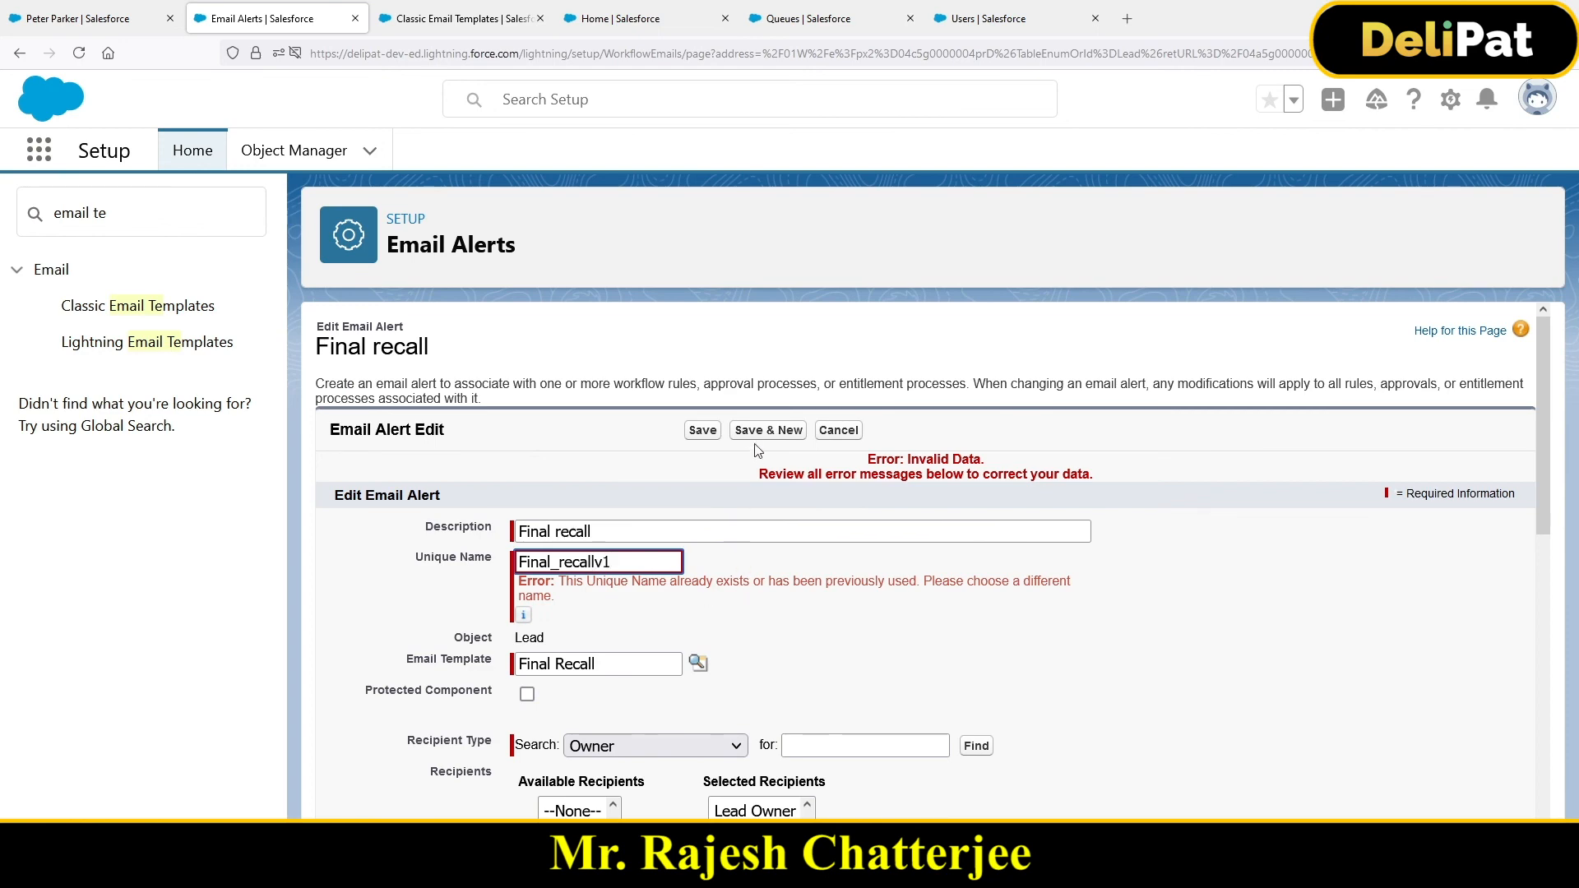
pyautogui.click(714, 432)
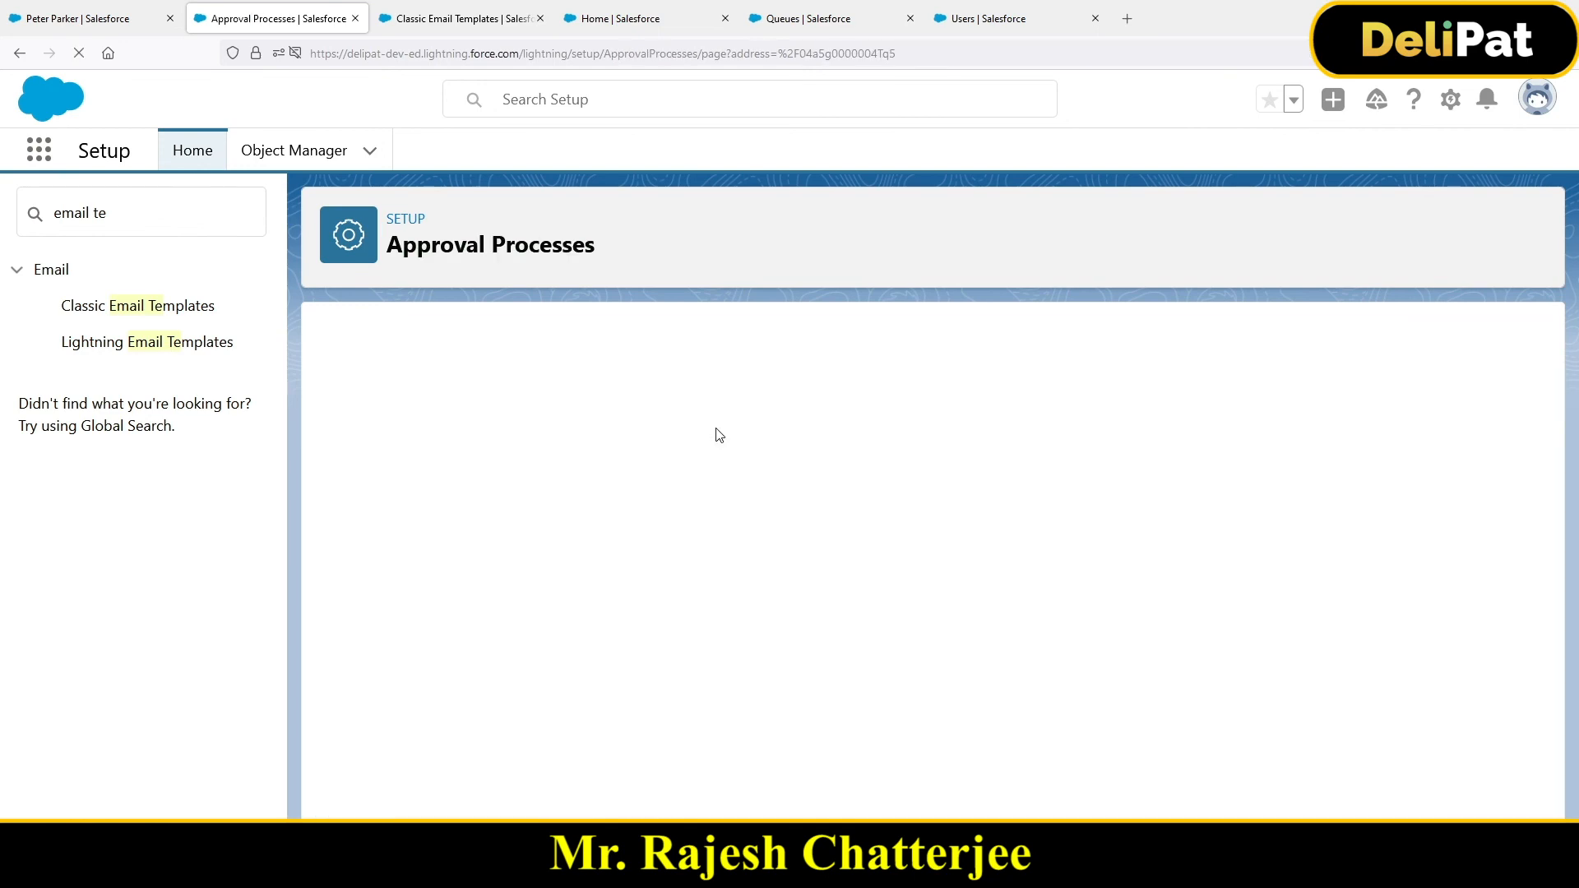
# Show the actions of Step 1 and review its approval and rejection alerts along with the final and recall actions
pyautogui.scroll(-3, 580, 601)
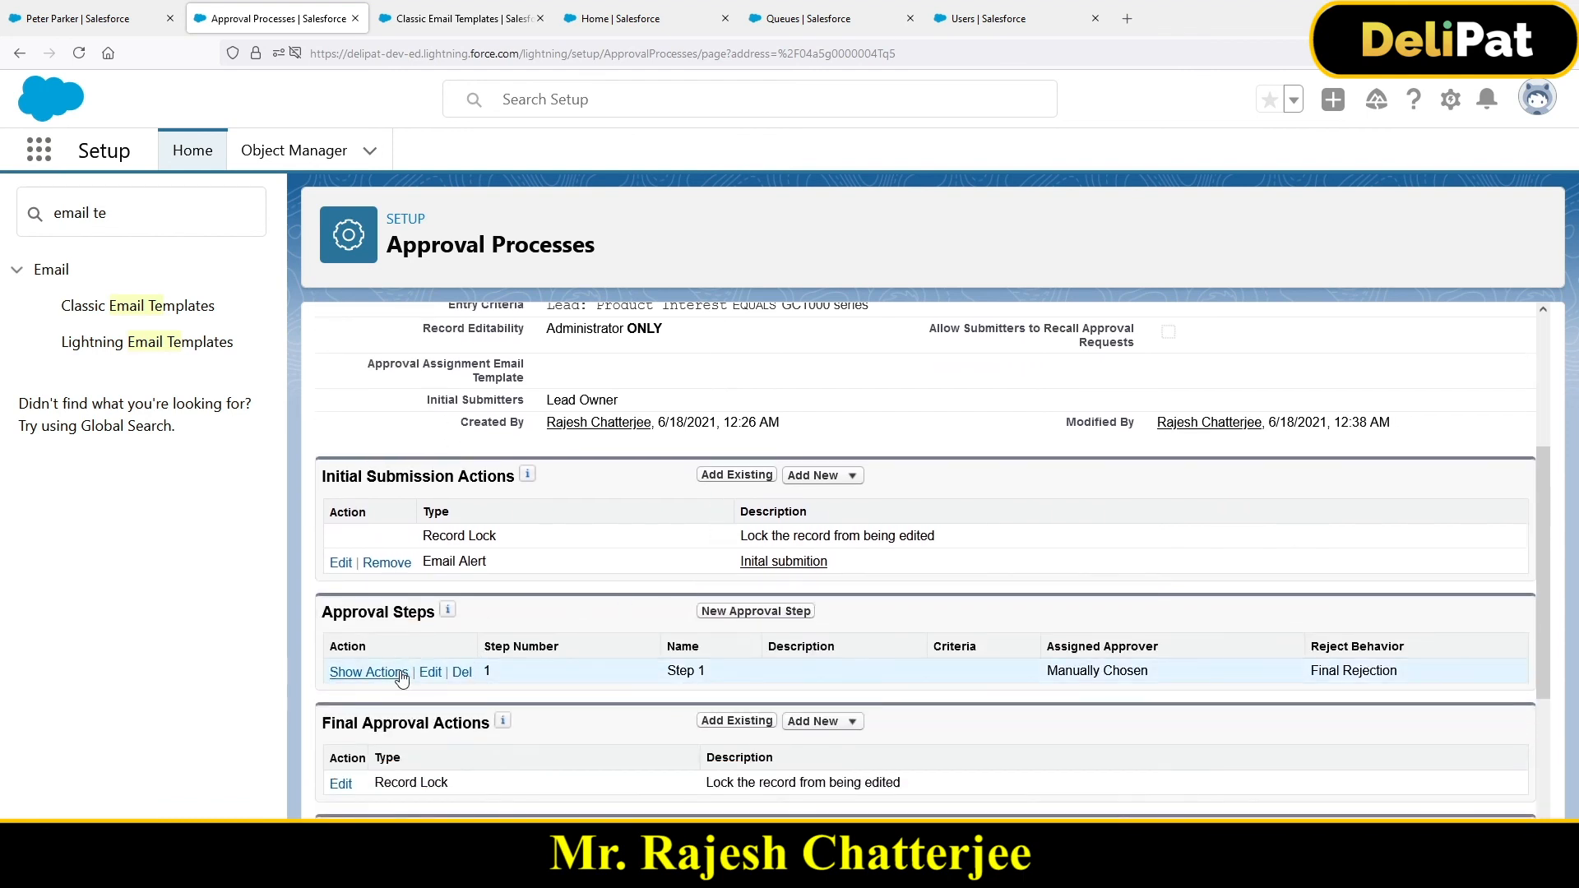
pyautogui.click(368, 672)
pyautogui.scroll(-2, 743, 613)
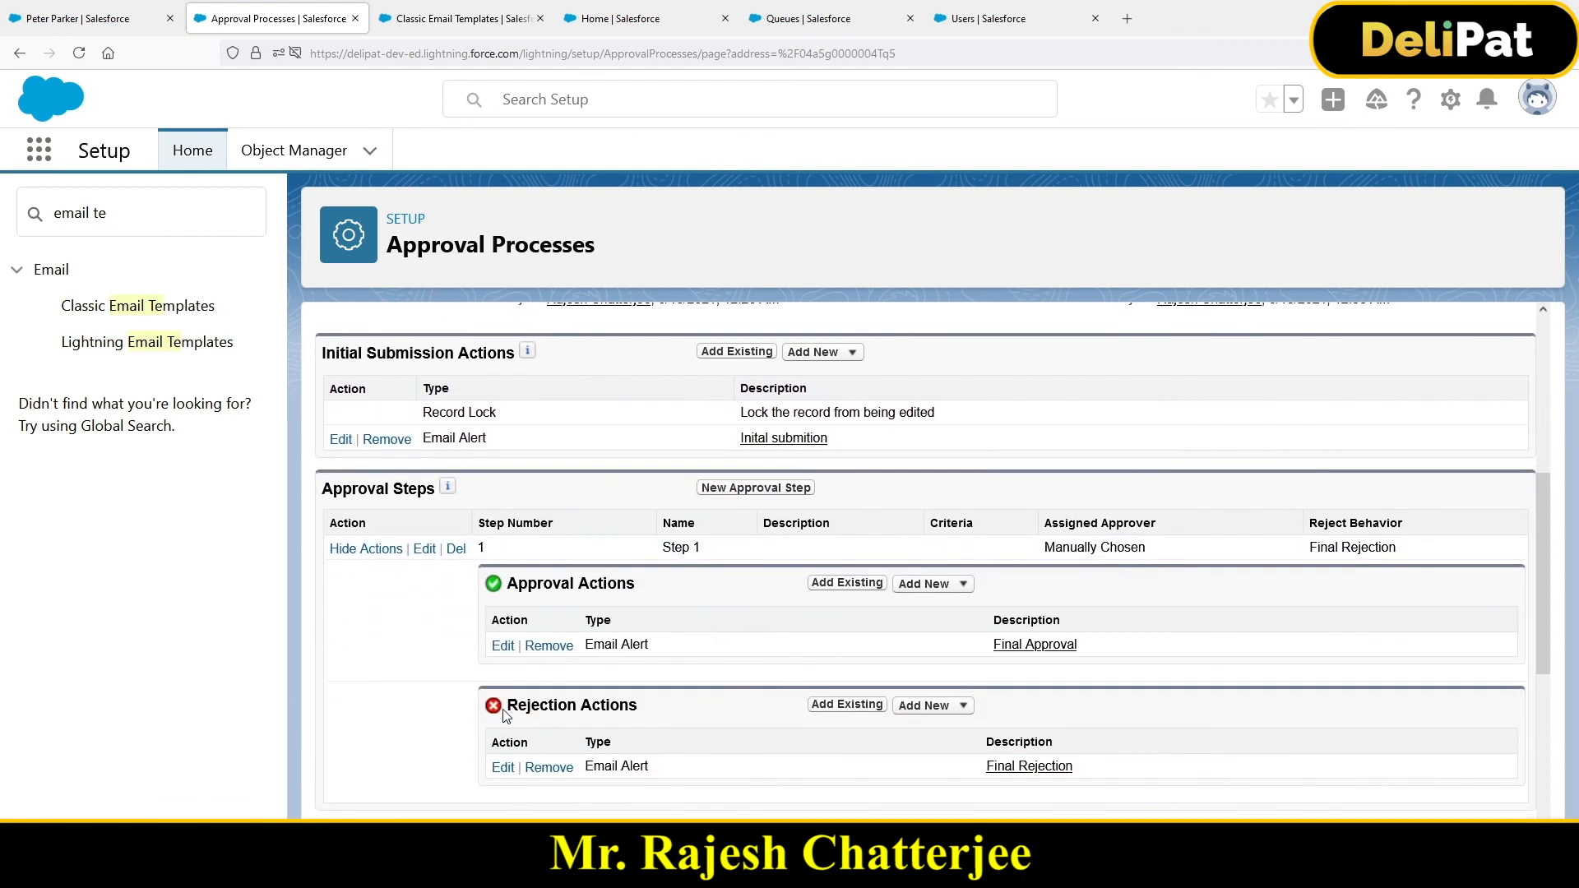
pyautogui.moveTo(515, 712); pyautogui.dragTo(652, 705)
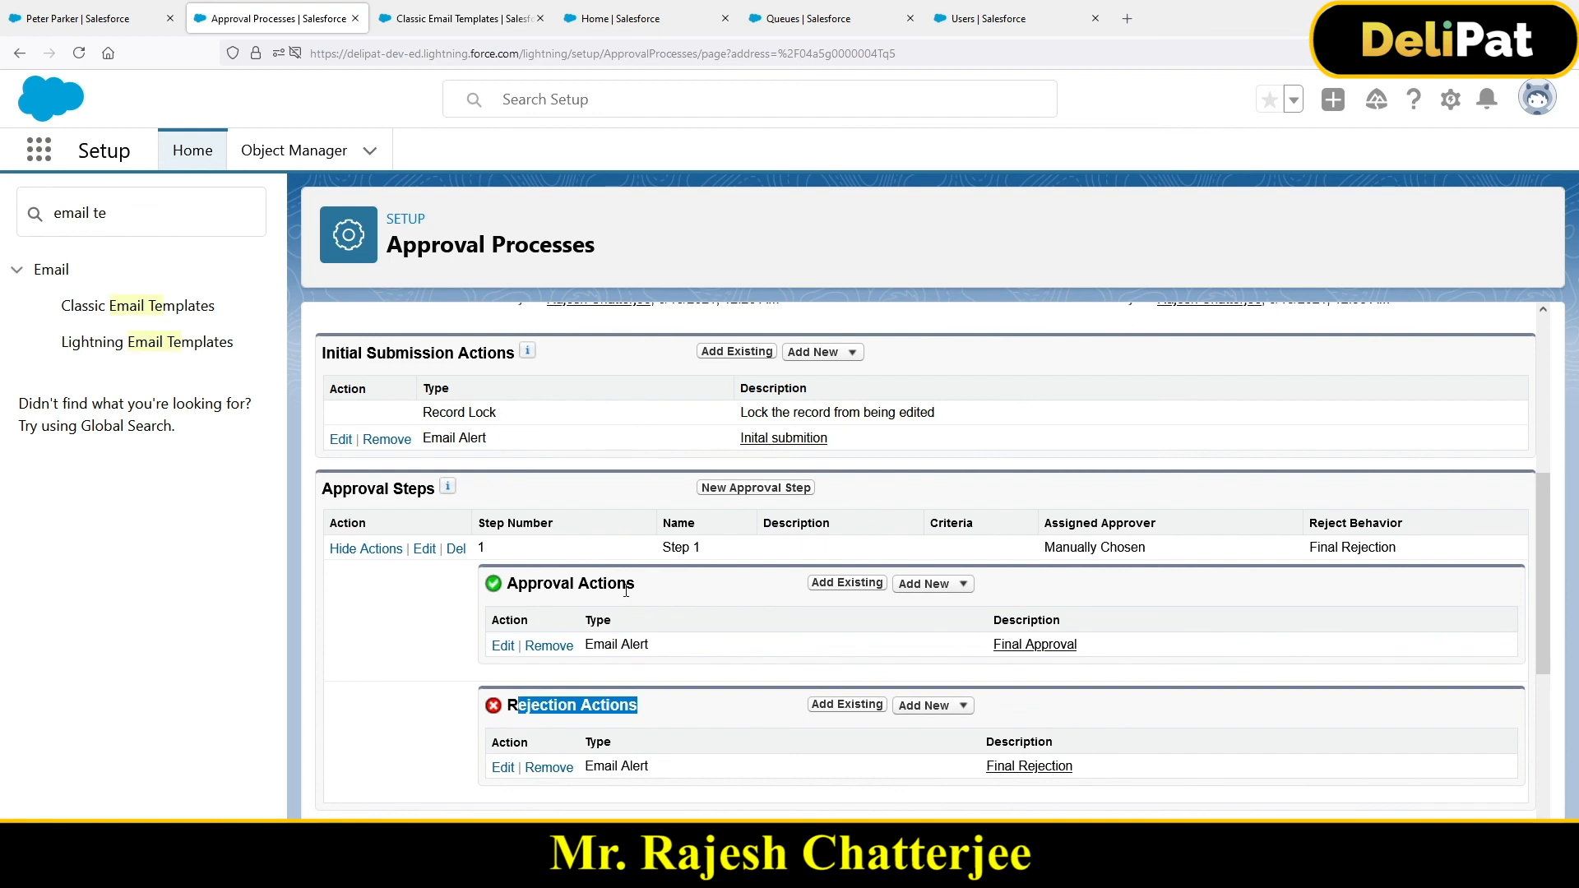
pyautogui.scroll(-3, 630, 605)
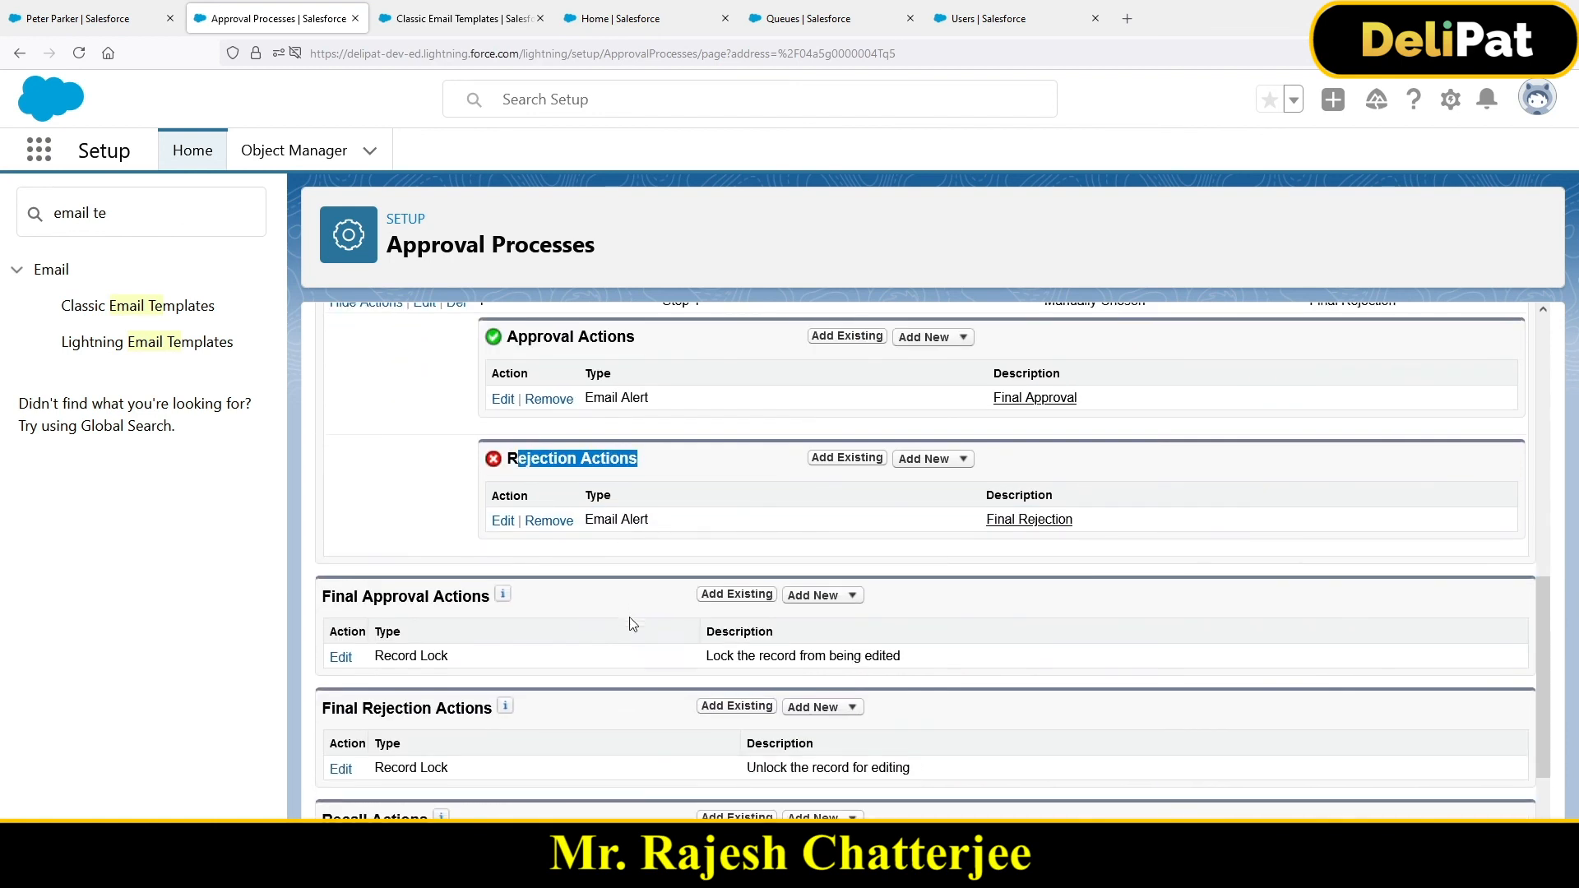
pyautogui.scroll(-2, 632, 624)
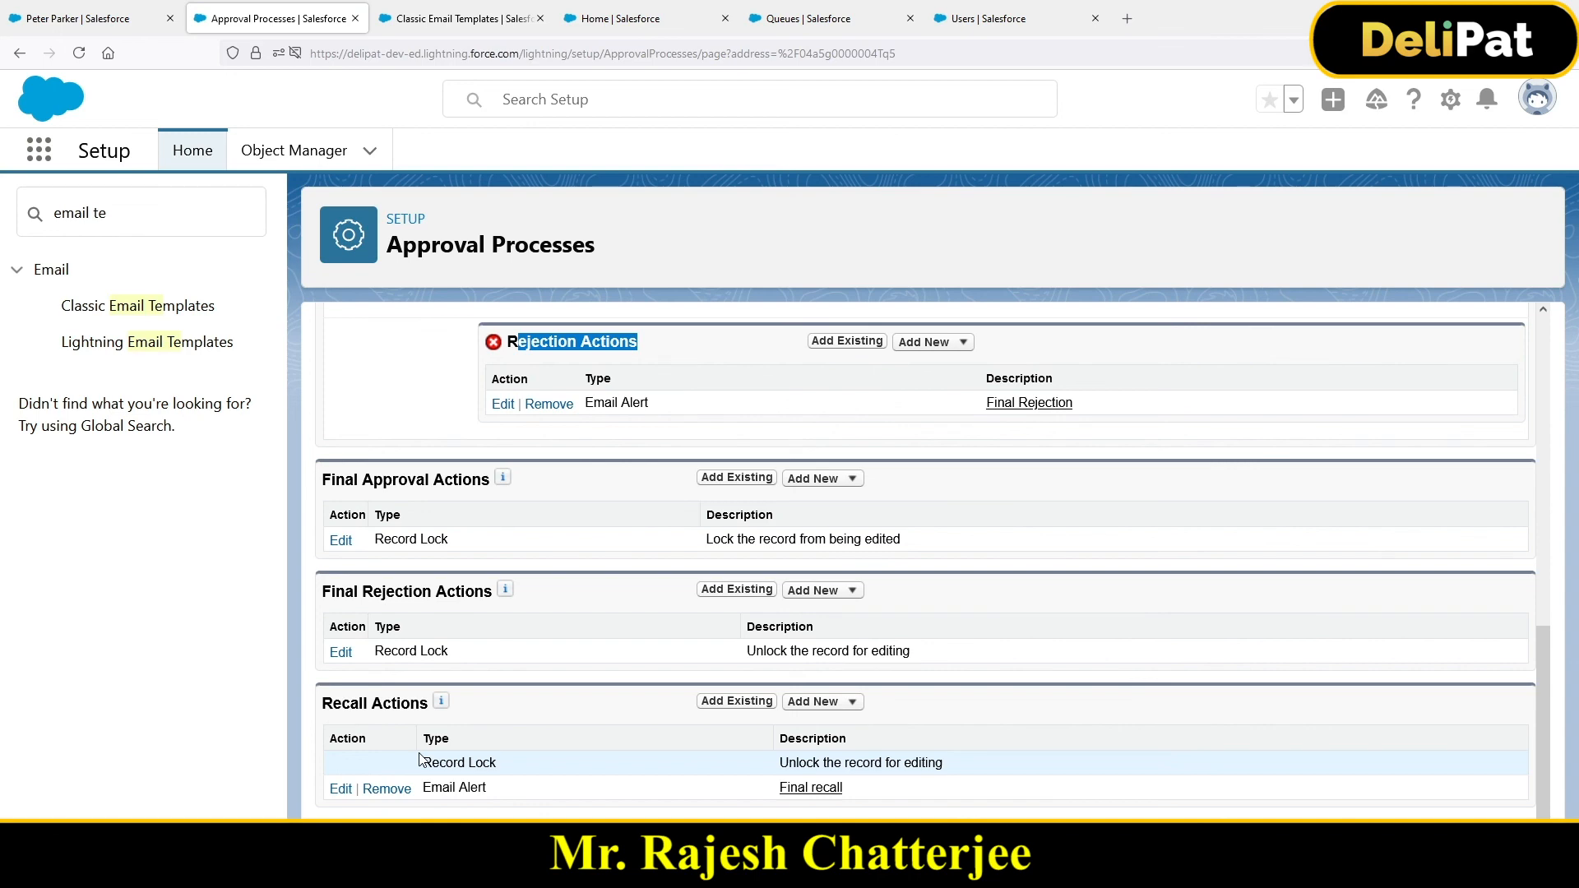
# Activate the Lead Approval based on Product Interest approval process
pyautogui.scroll(10, 656, 697)
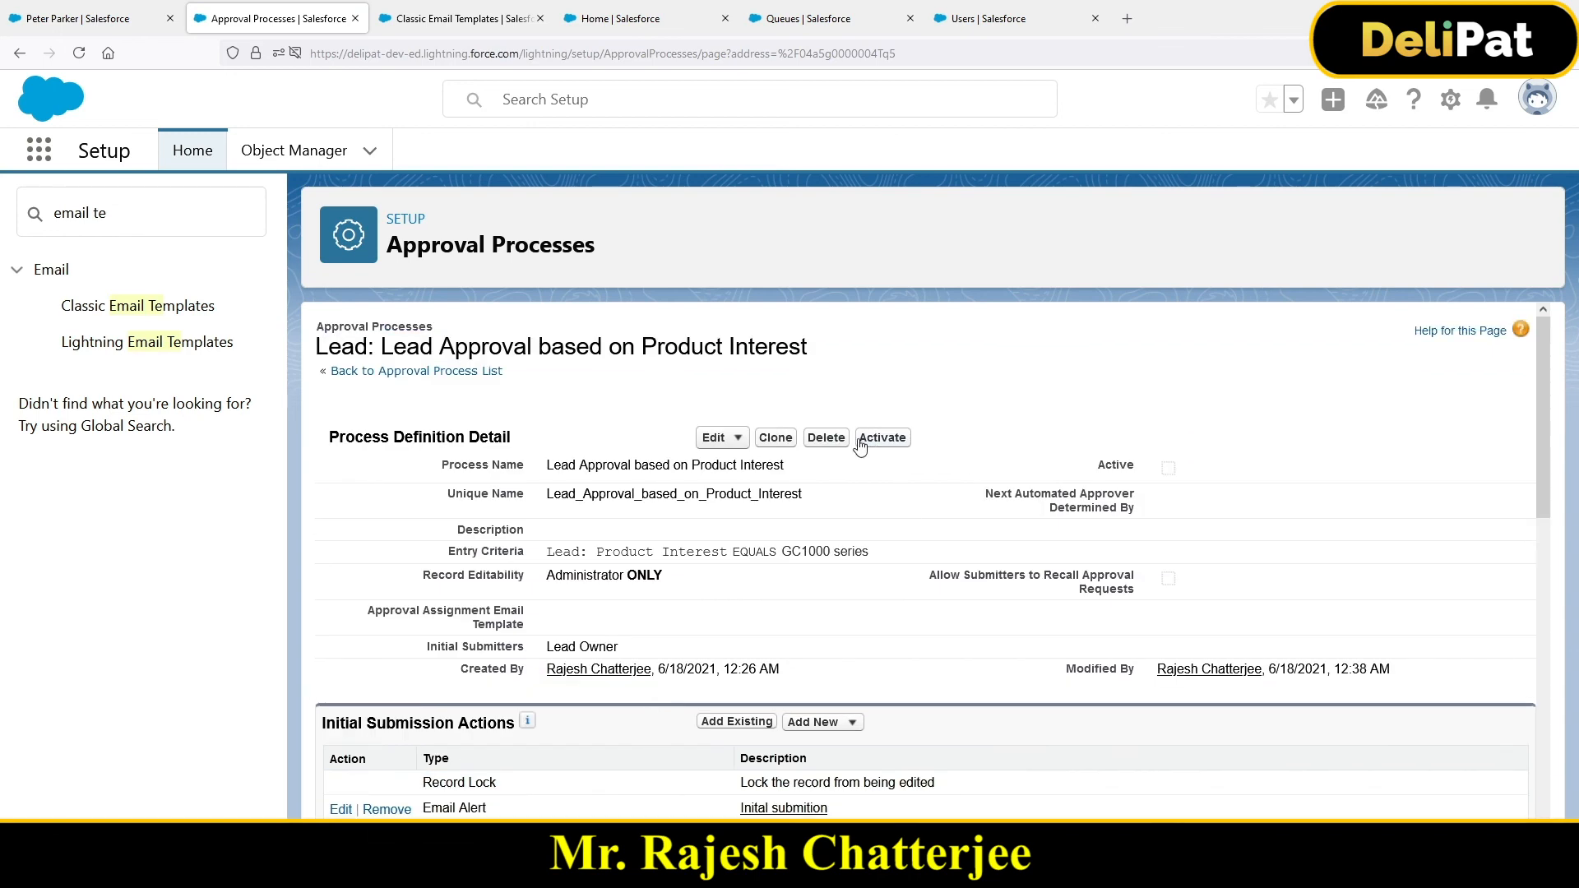
pyautogui.click(862, 441)
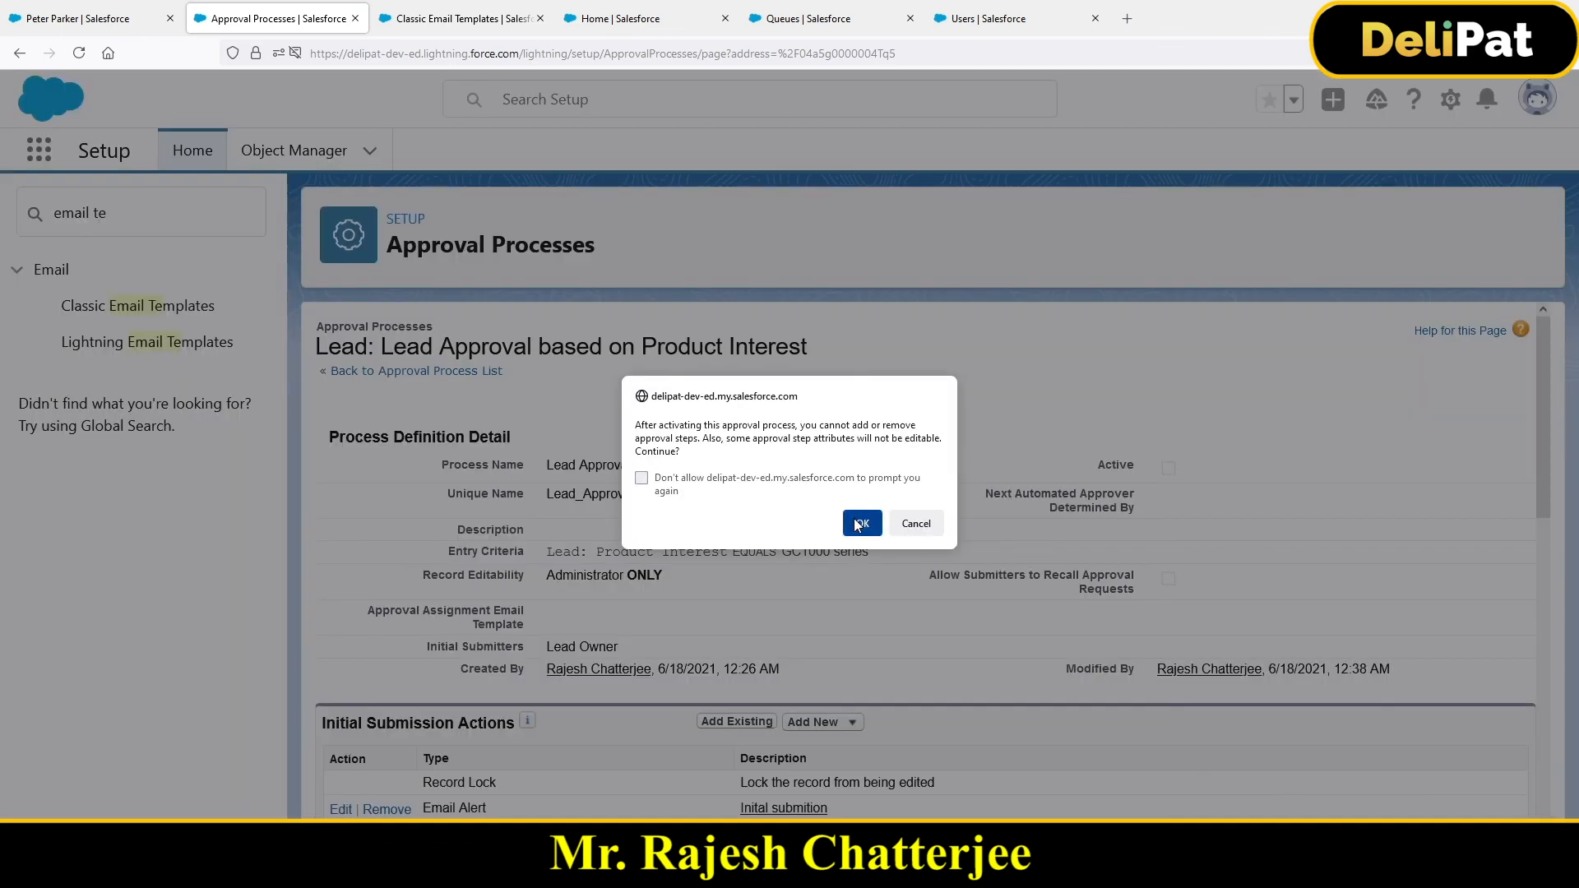